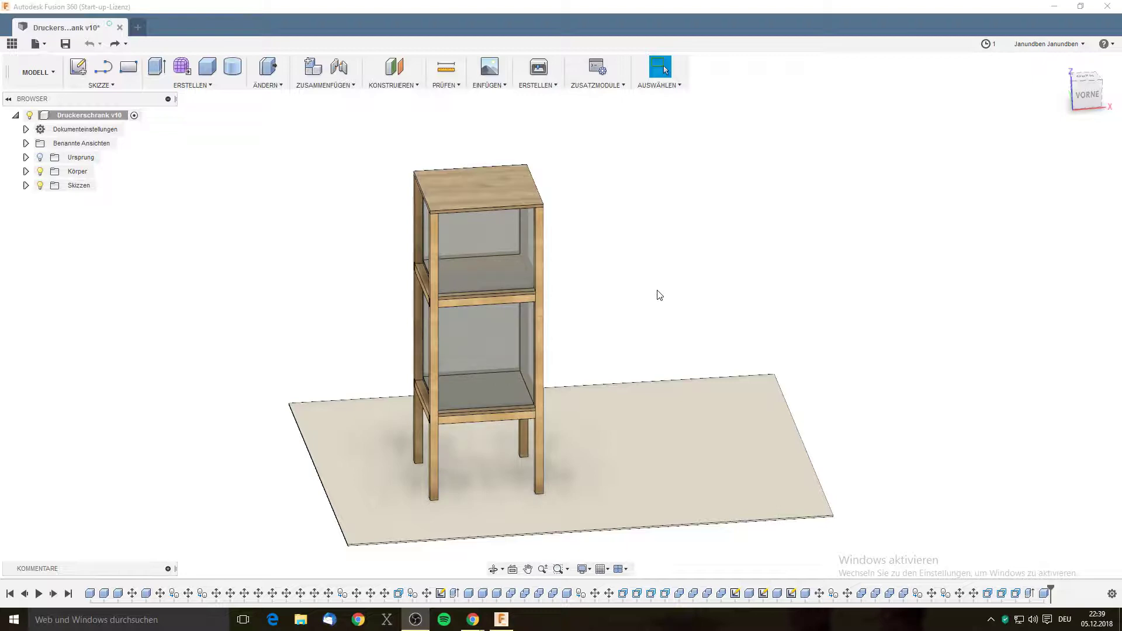
Orbit the view slightly to see the cabinet on its floor plate from a new angle.
shift+middle_drag(636, 300, 707, 277)
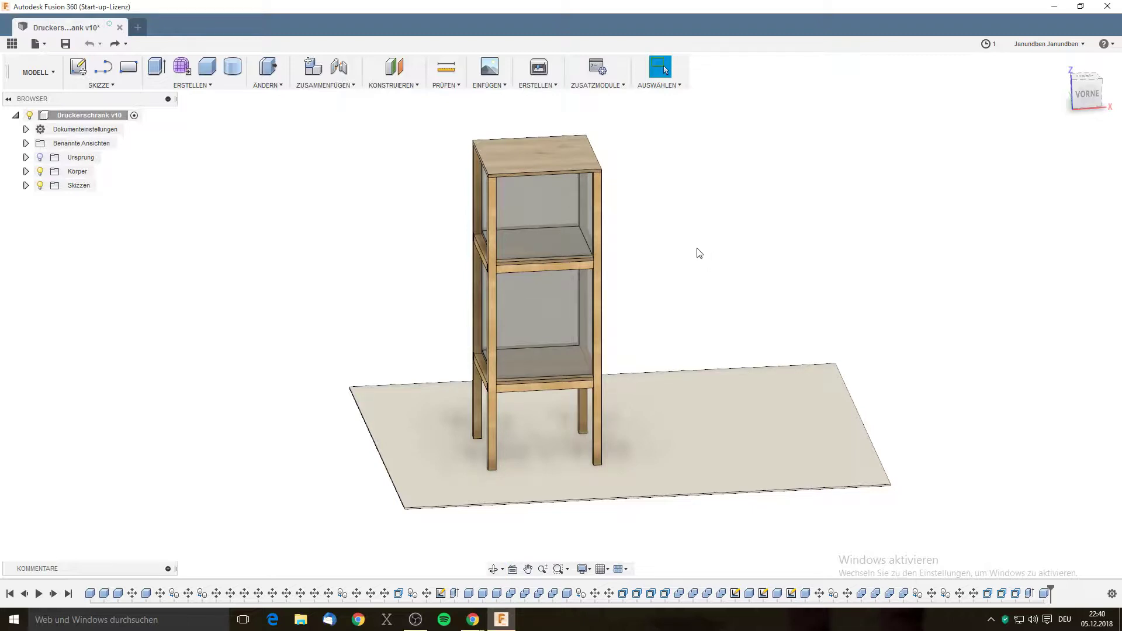
Insert the Spool_Axle_Clamp design from the Data Panel into the current cabinet design.
click(12, 43)
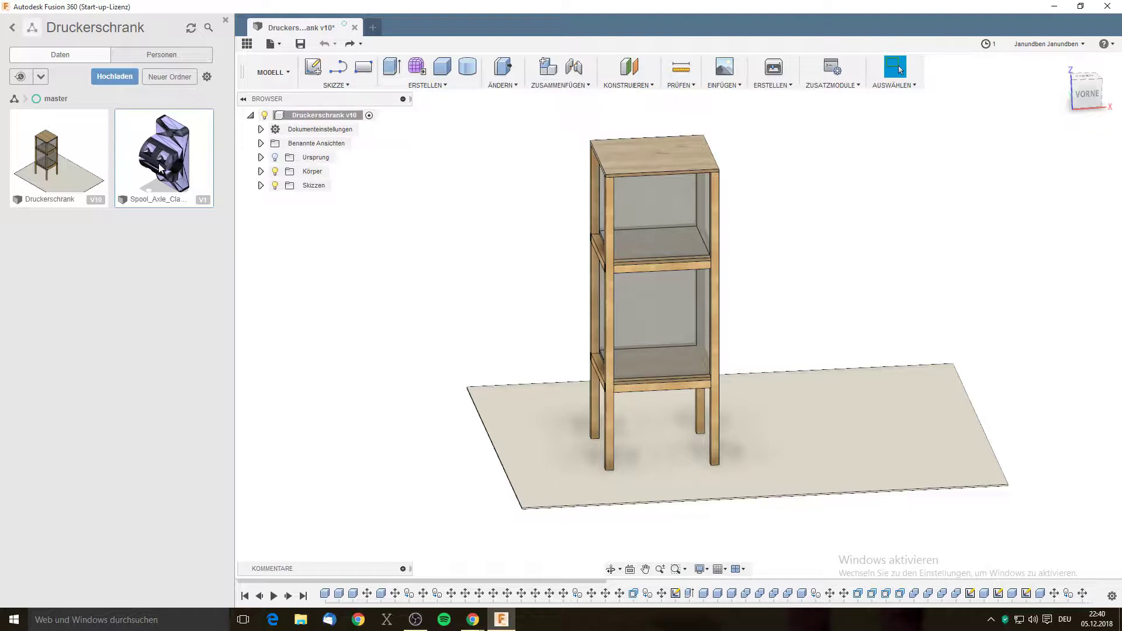
right_click(159, 167)
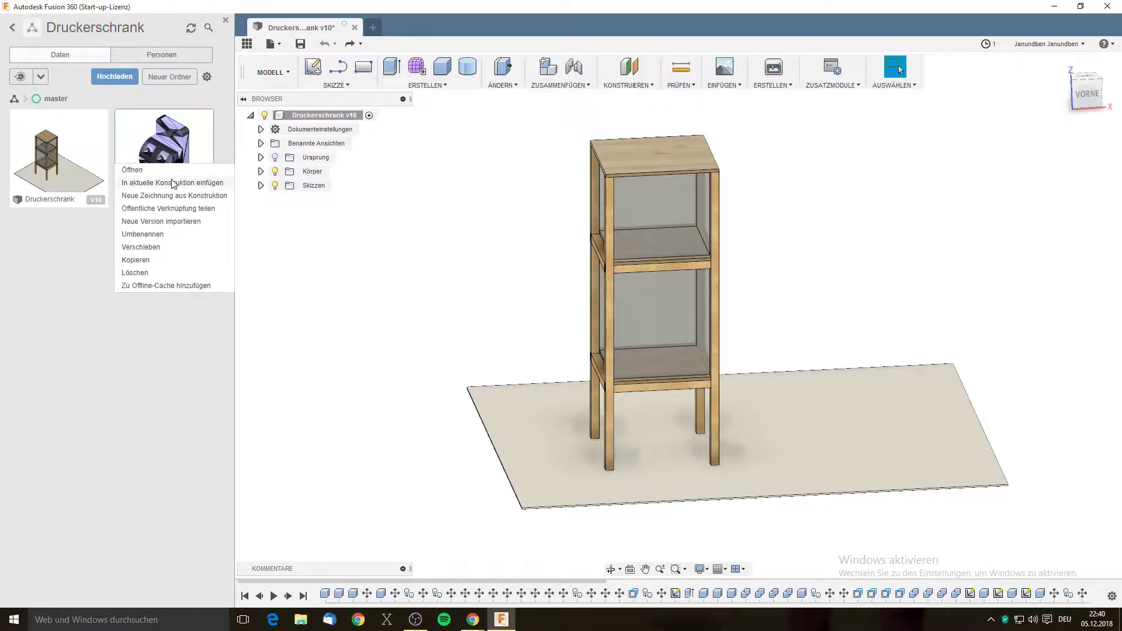
click(173, 183)
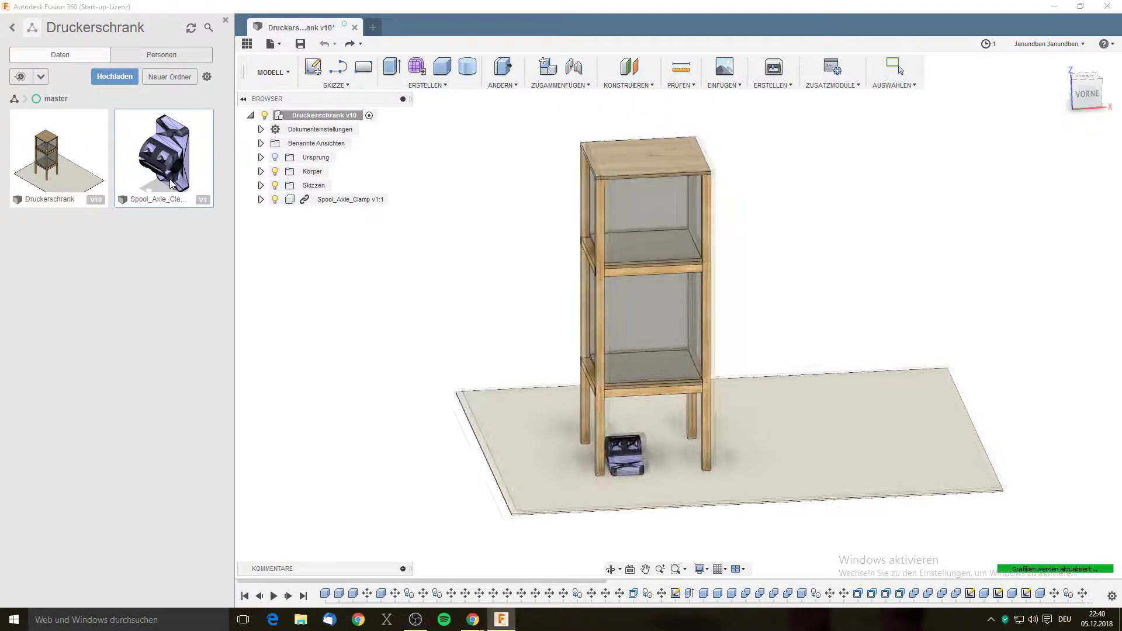
click(226, 21)
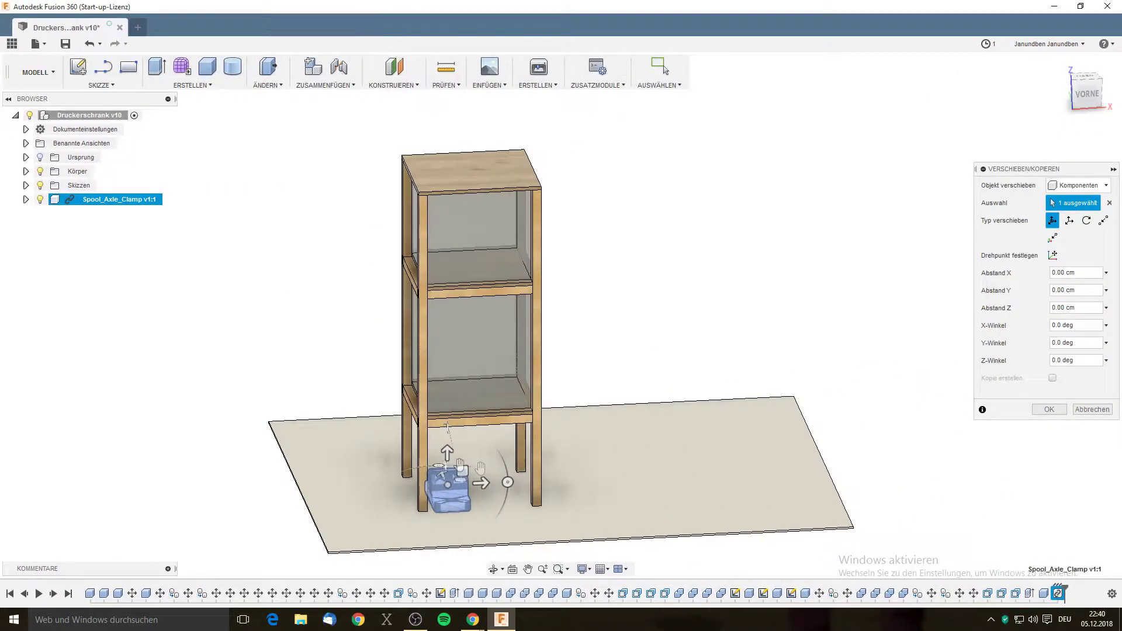
Accept the clamp's placement unmoved beside the front leg, using free move with zero offsets.
middle_drag(606, 365, 621, 281)
scroll(461, 408, down, 3)
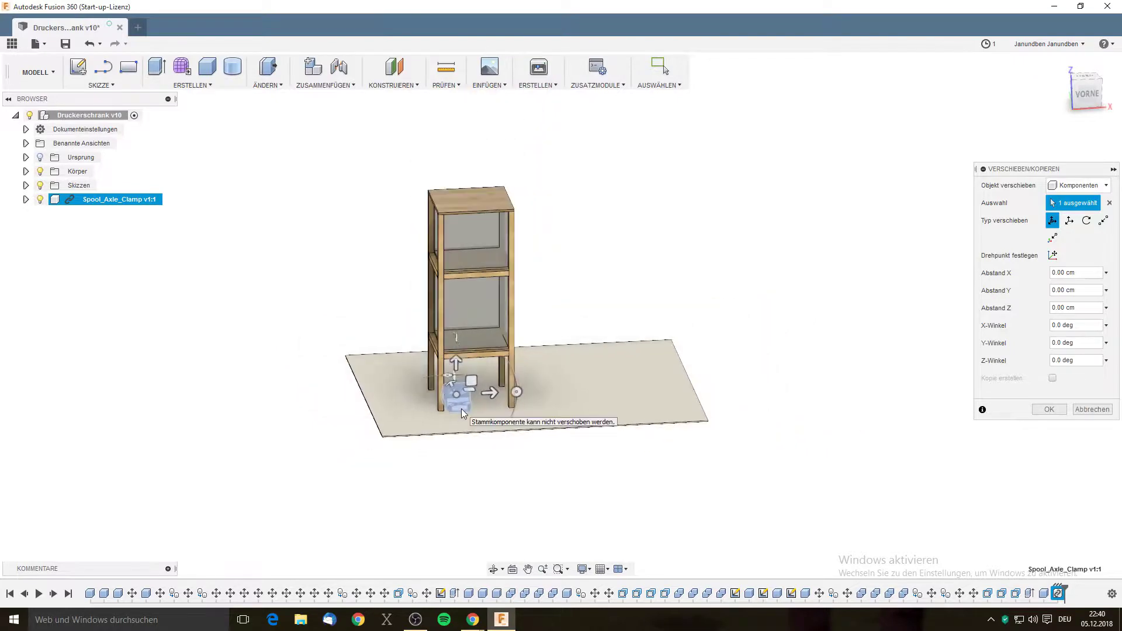
scroll(482, 413, up, 4)
scroll(581, 349, up, 3)
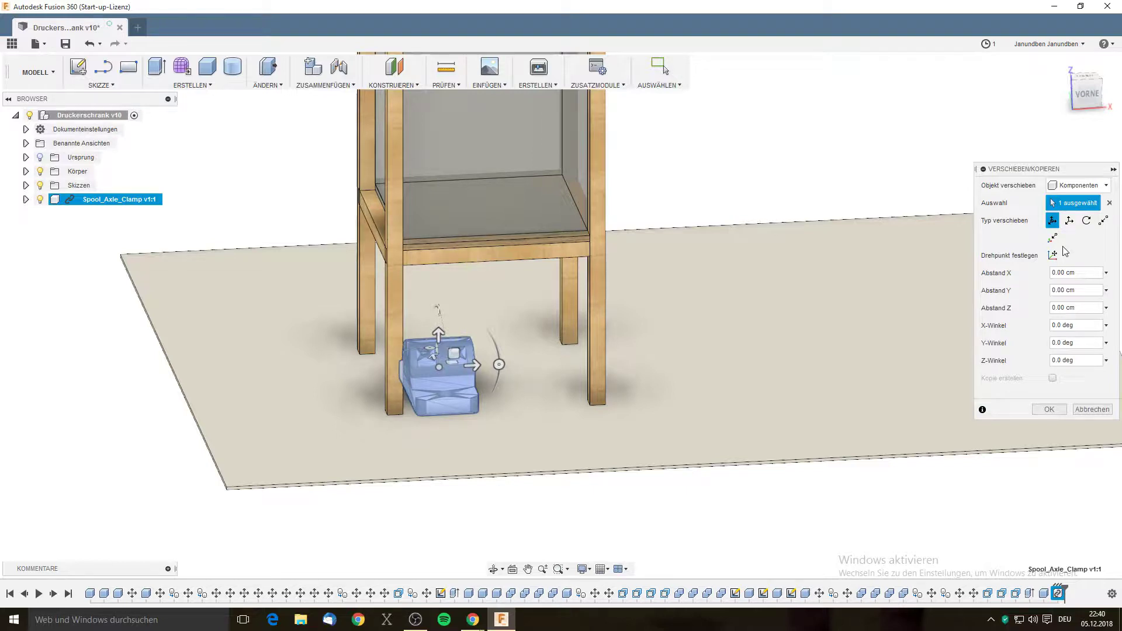
click(1101, 223)
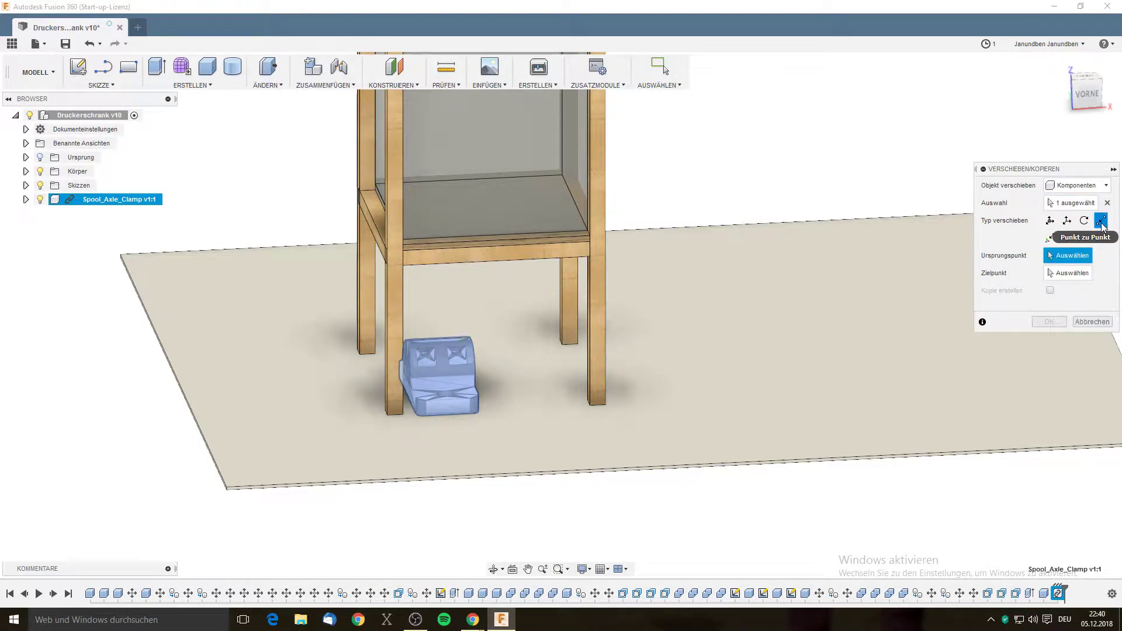
click(1050, 237)
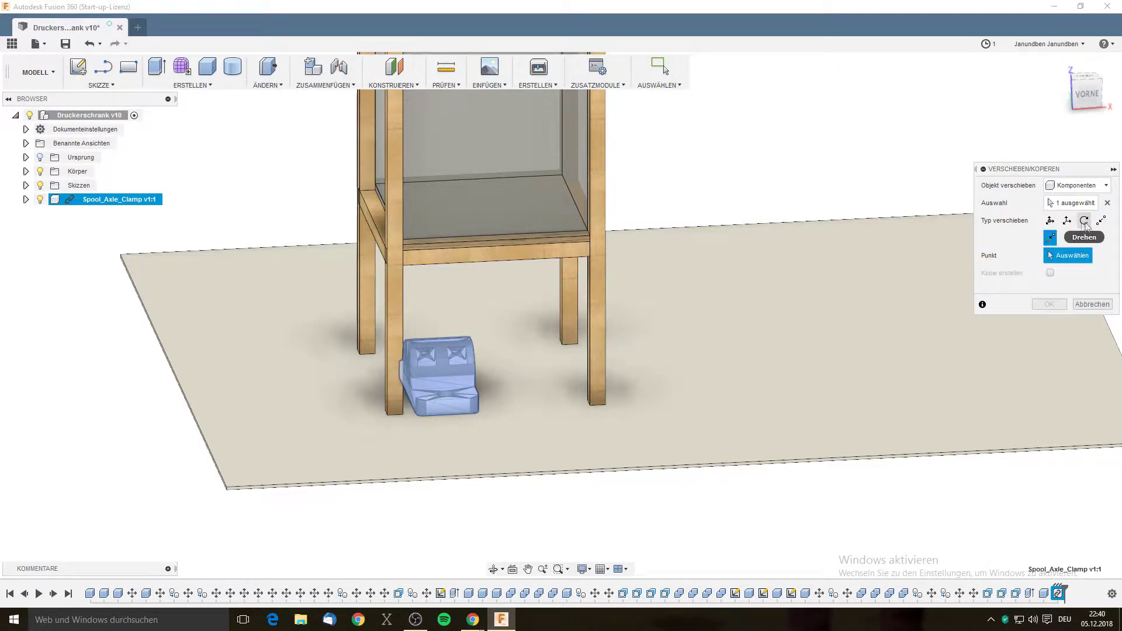
click(1052, 221)
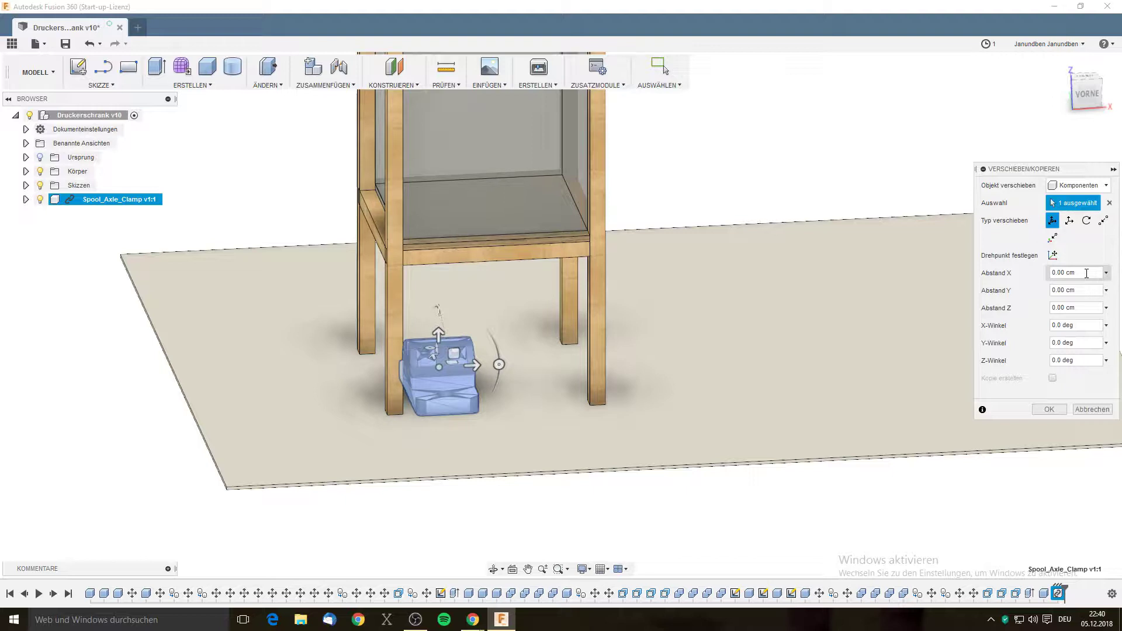
click(1084, 185)
click(1049, 409)
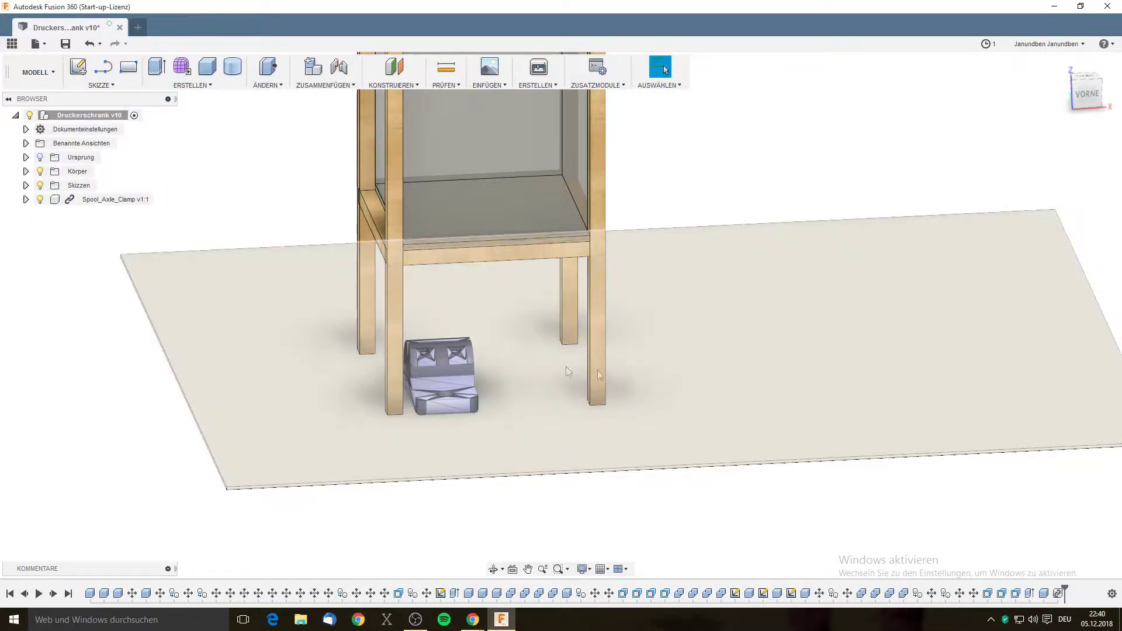
Expand Spool_Axle_Clamp v1:1 and its Körper folder to reveal mesh body Netzkörper1.
click(26, 199)
click(35, 228)
click(106, 243)
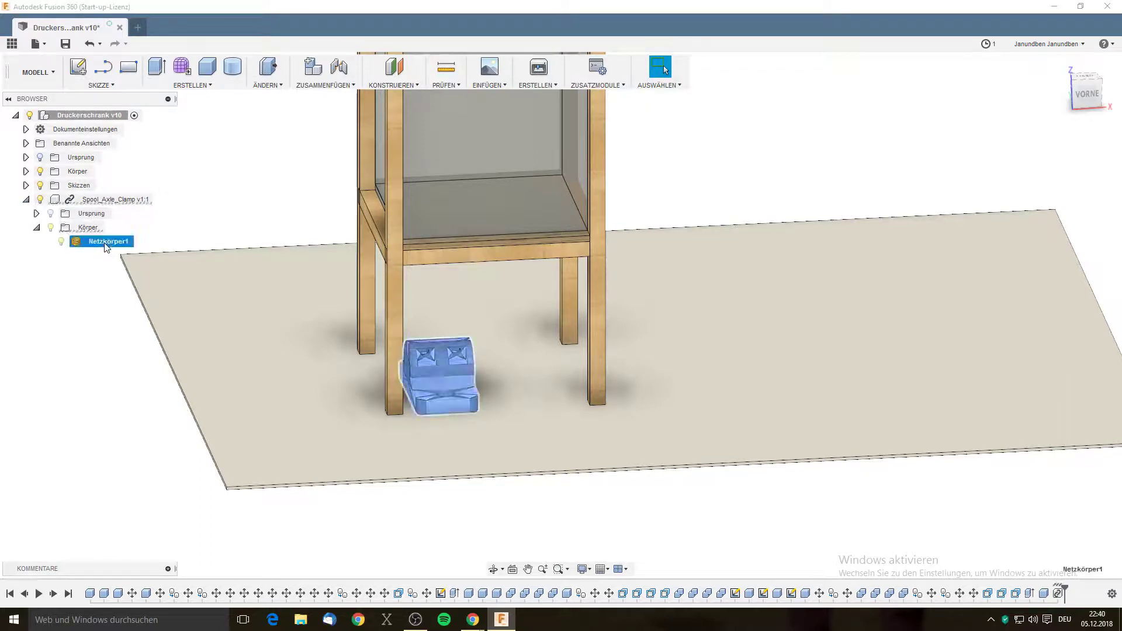
right_click(106, 246)
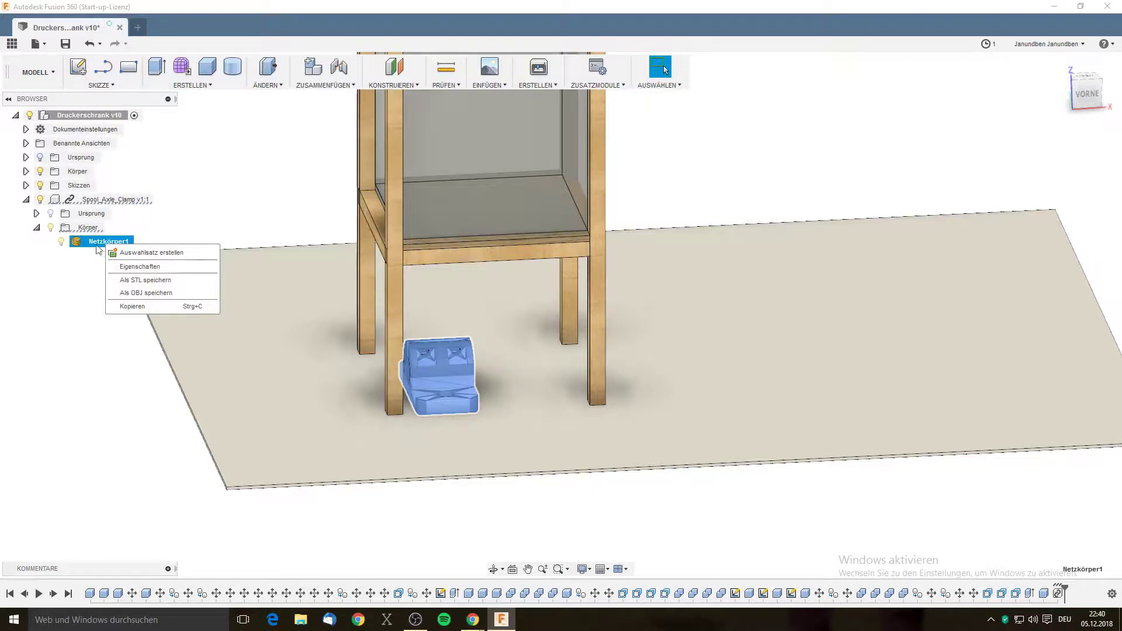
key(Escape)
Review the options for Netzkörper1 and for the Spool_Axle_Clamp component.
click(38, 72)
key(Escape)
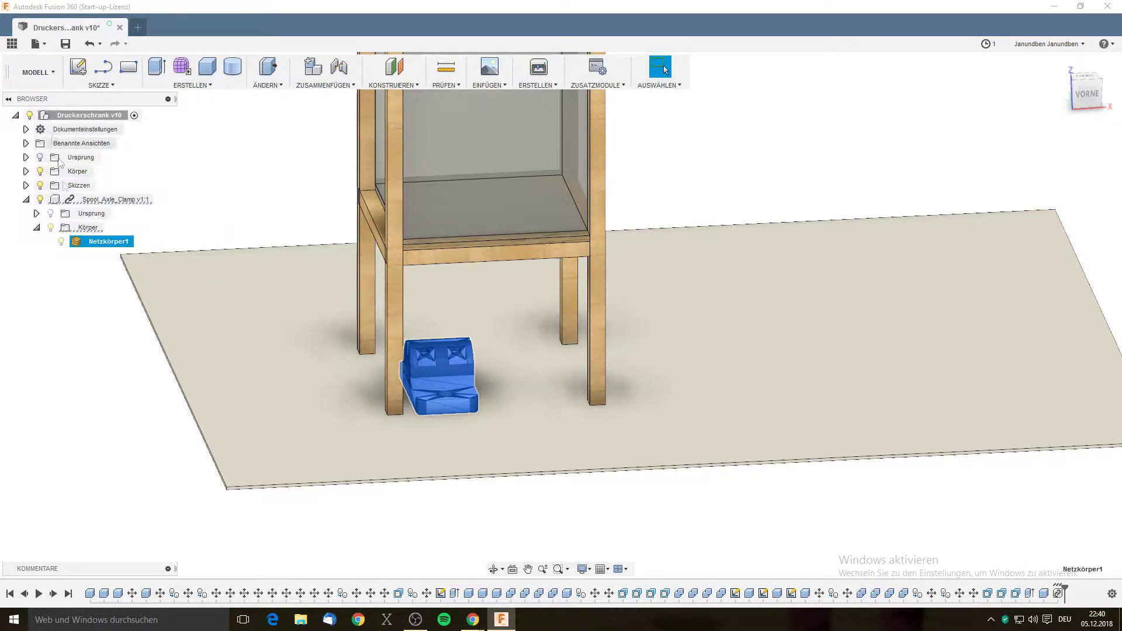
right_click(94, 246)
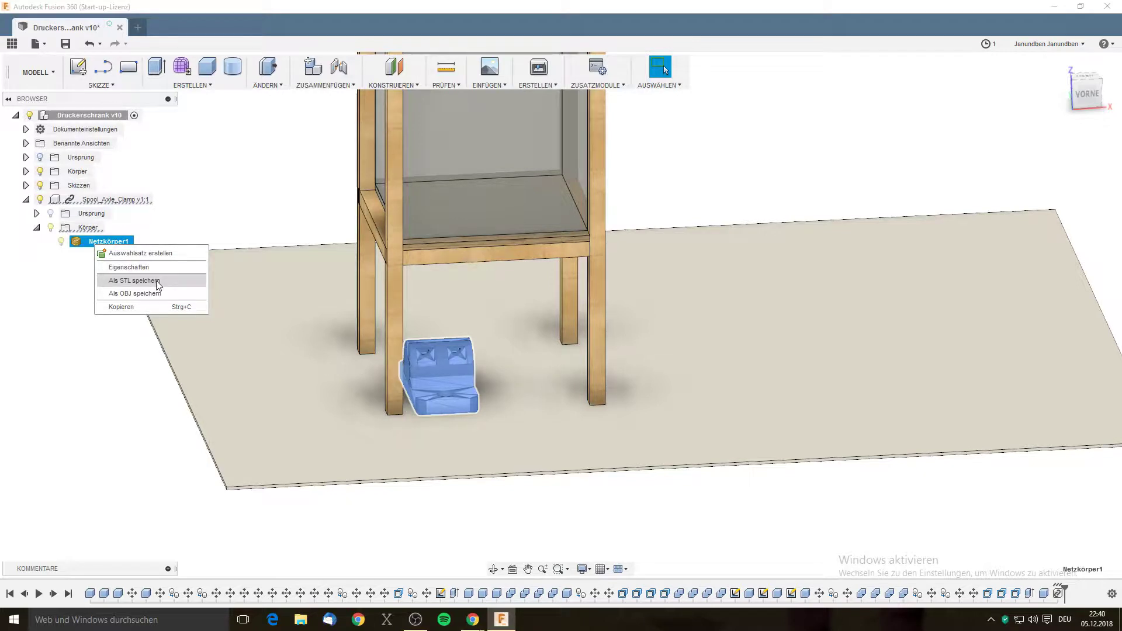
click(81, 250)
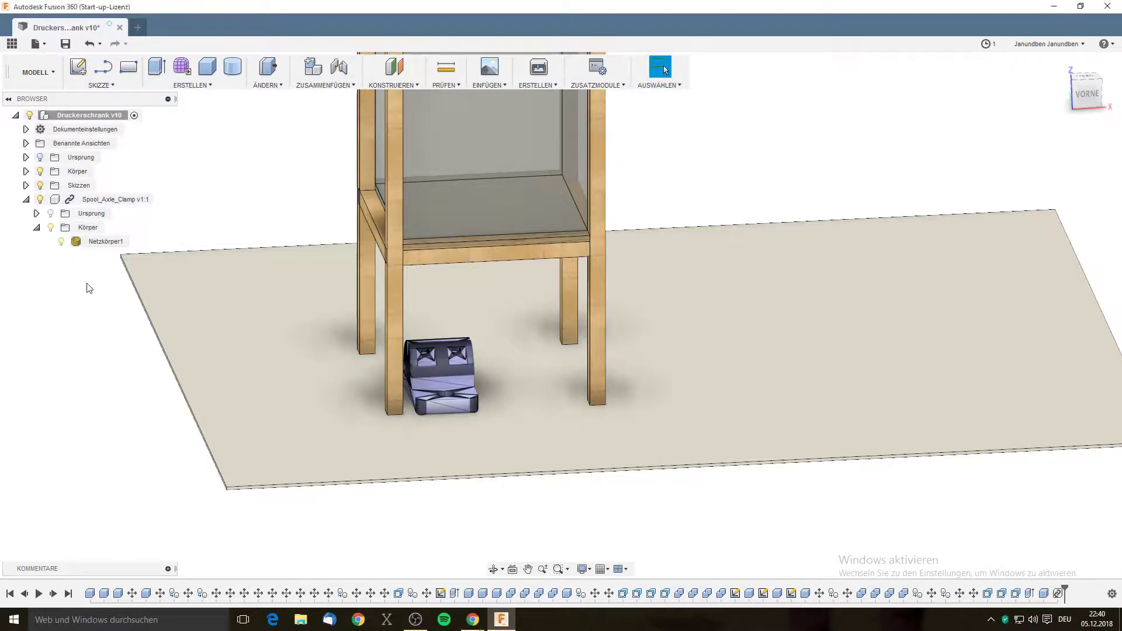
right_click(101, 201)
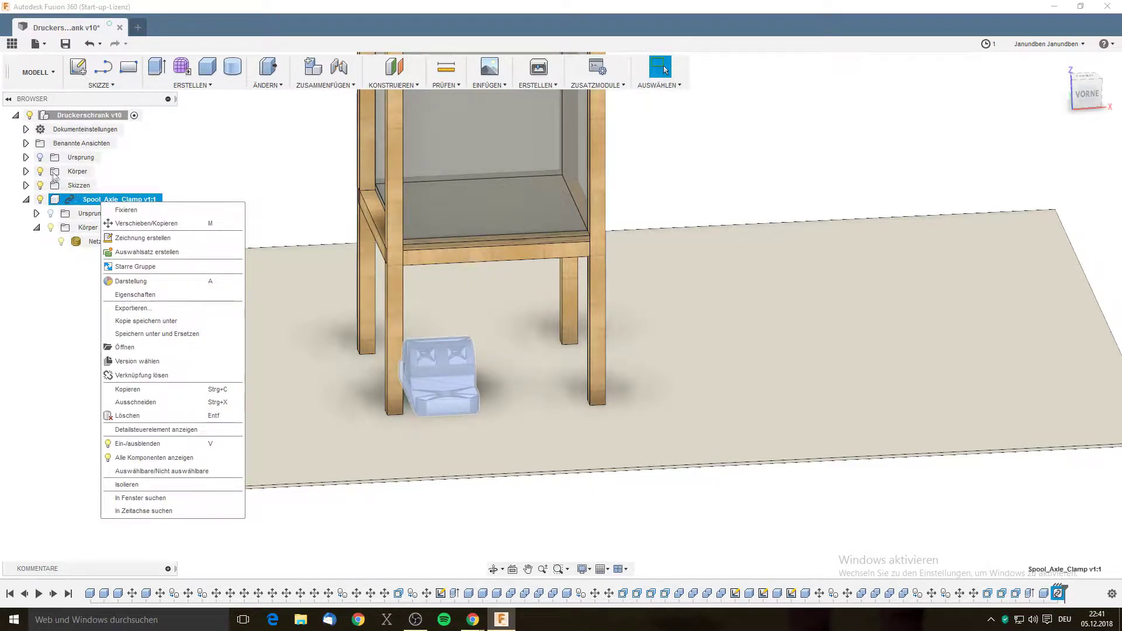
click(26, 171)
right_click(94, 190)
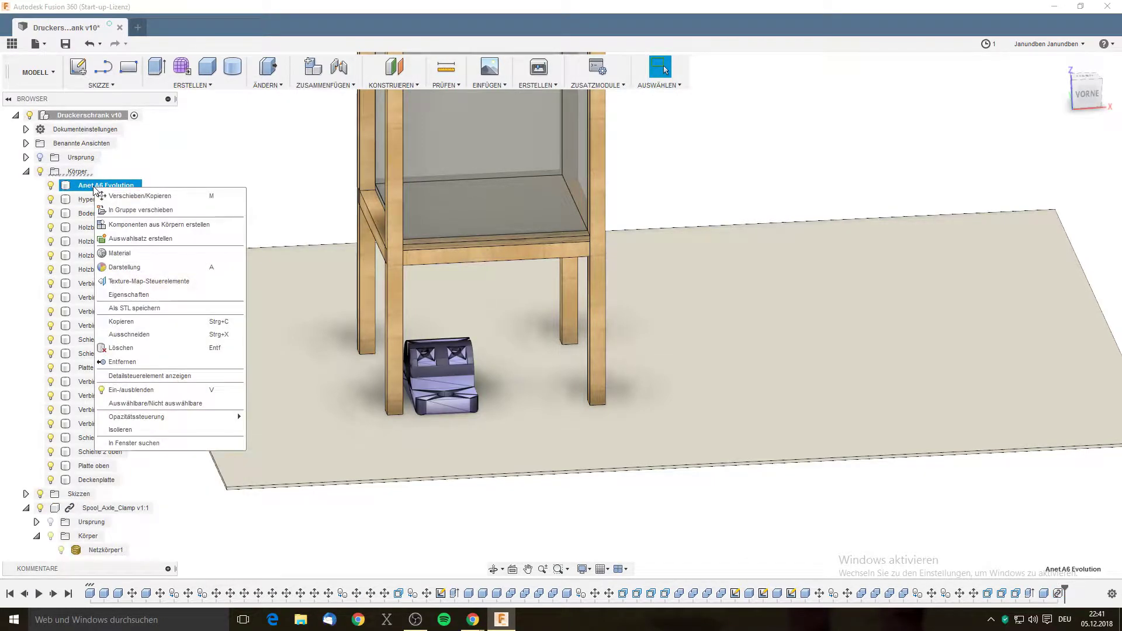
click(26, 171)
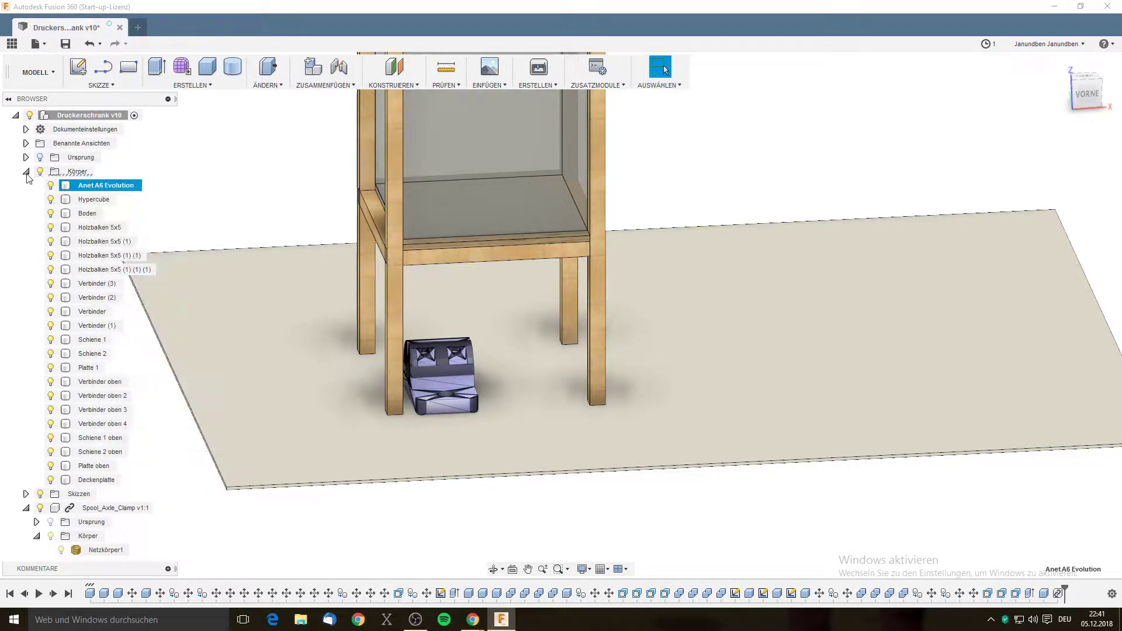
click(103, 241)
mouse_move(103, 246)
mouse_down()
mouse_move(74, 182)
mouse_move(76, 196)
mouse_up()
click(25, 172)
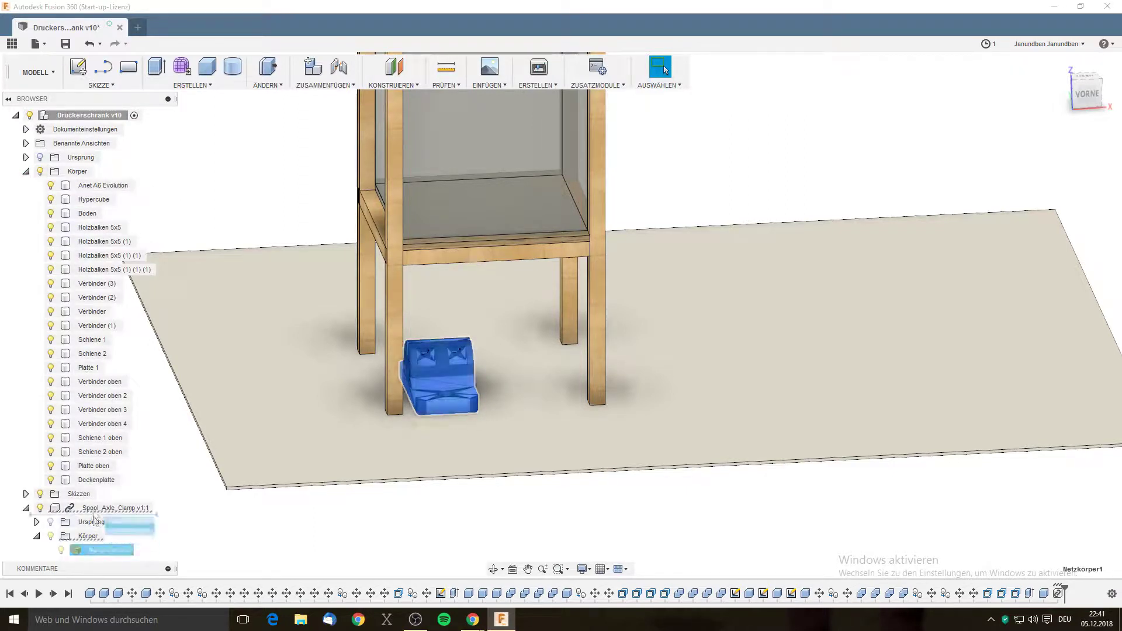
drag(73, 257, 91, 490)
scroll(181, 471, up, 3)
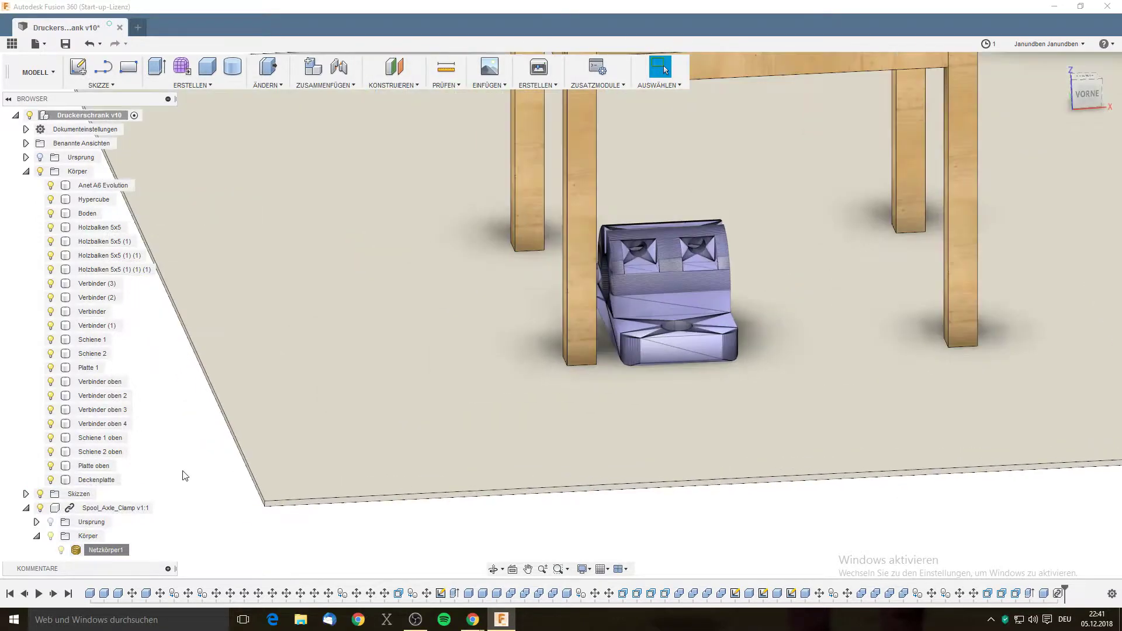
scroll(181, 471, down, 3)
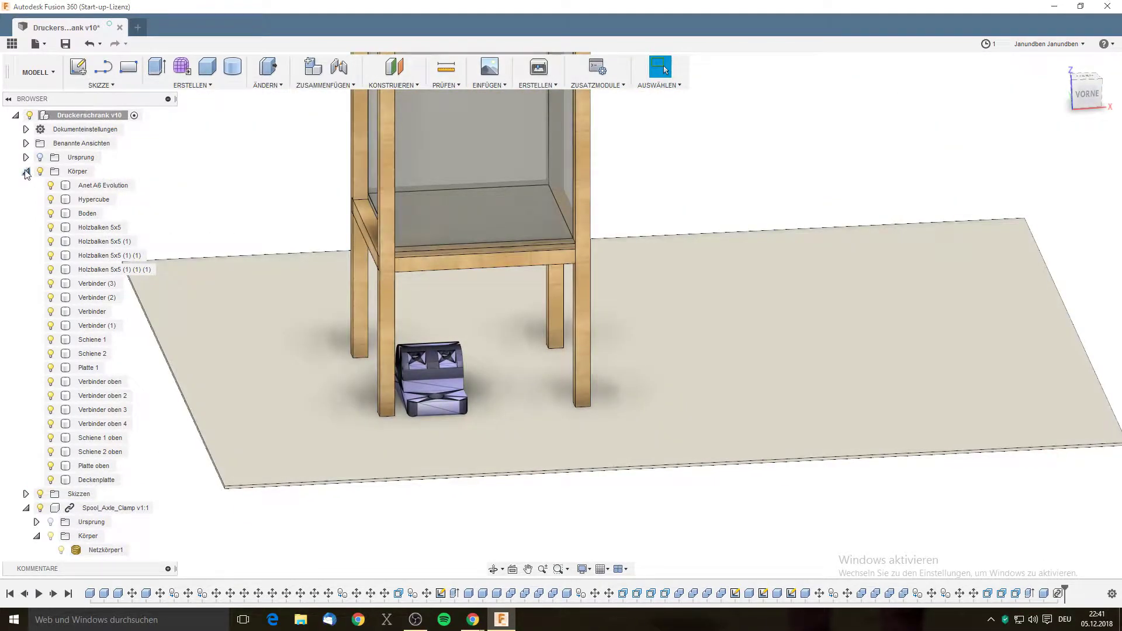
click(26, 171)
right_click(104, 247)
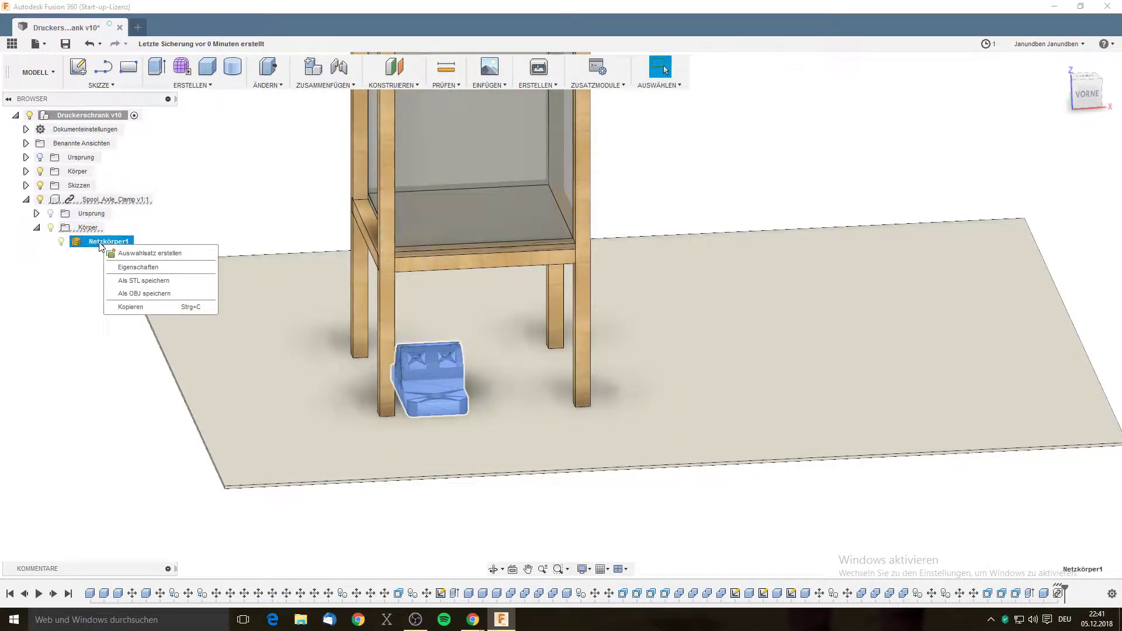
click(101, 244)
click(69, 201)
right_click(69, 201)
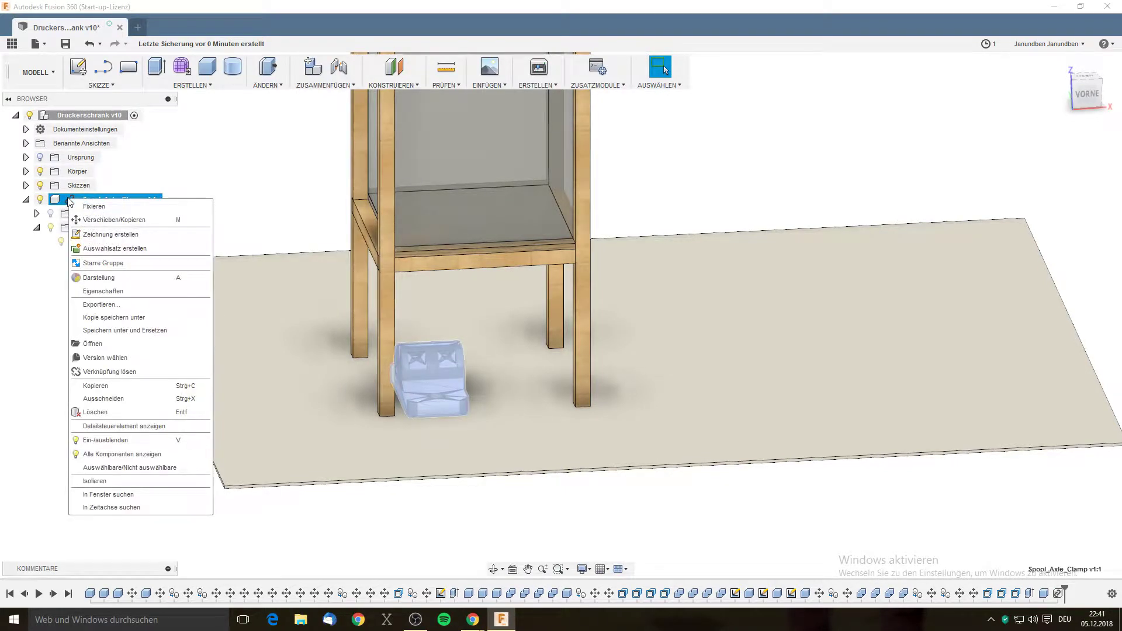
click(69, 201)
right_click(72, 202)
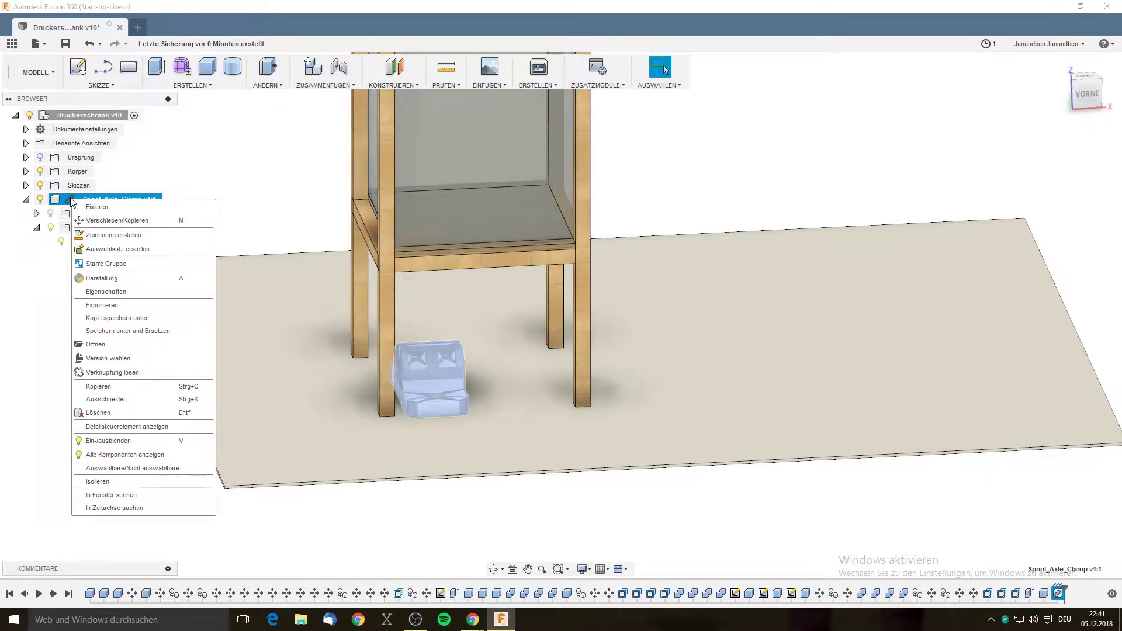
click(134, 264)
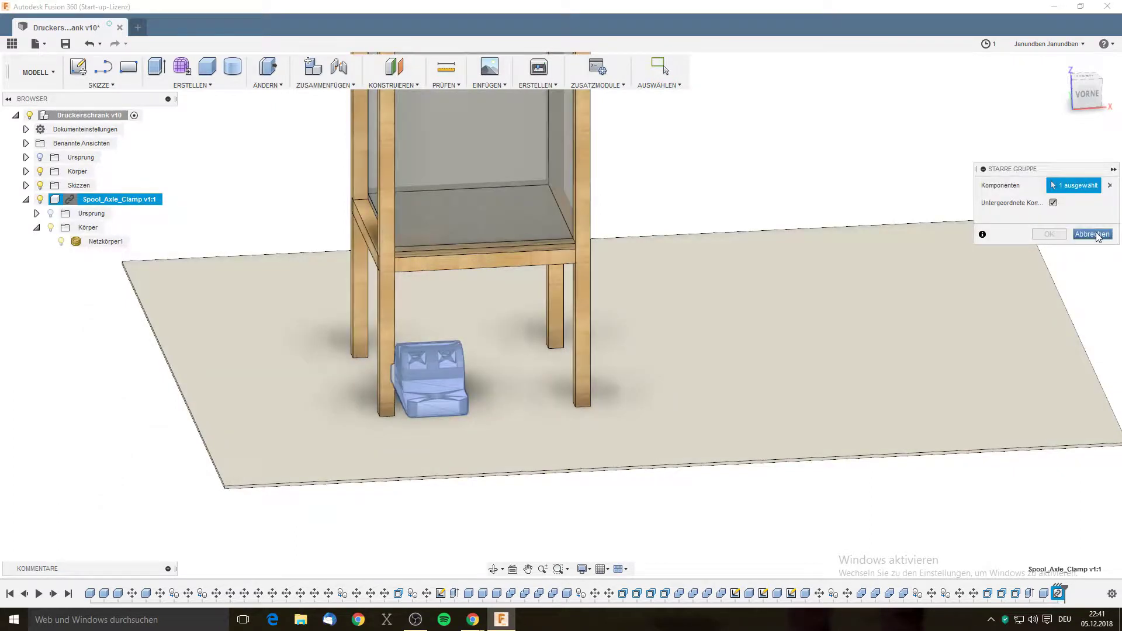
click(1097, 235)
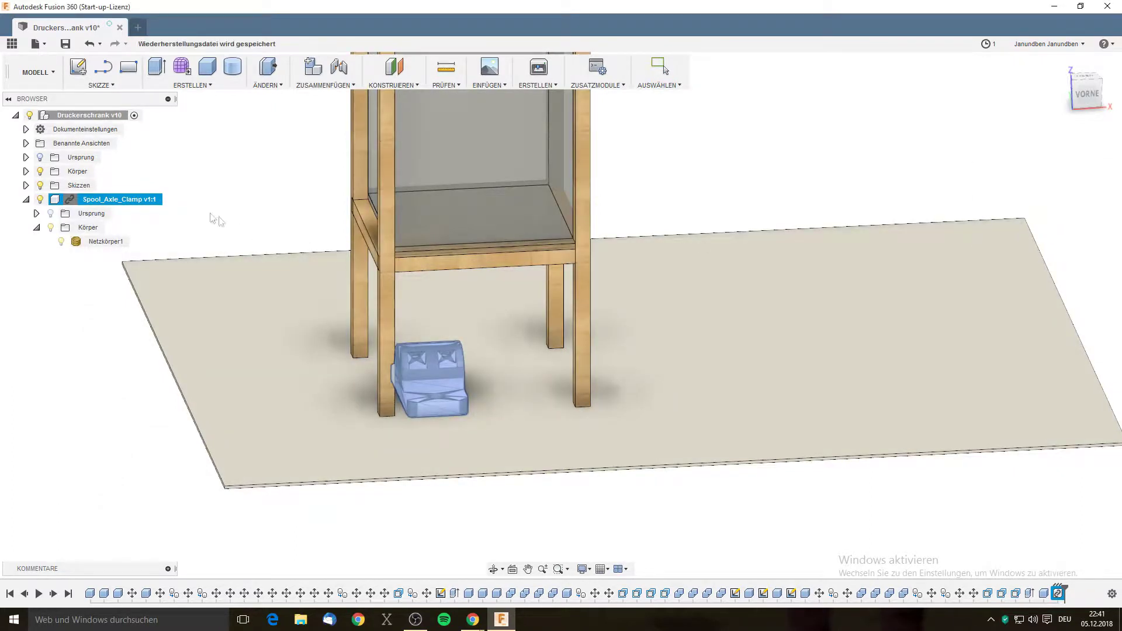
right_click(110, 202)
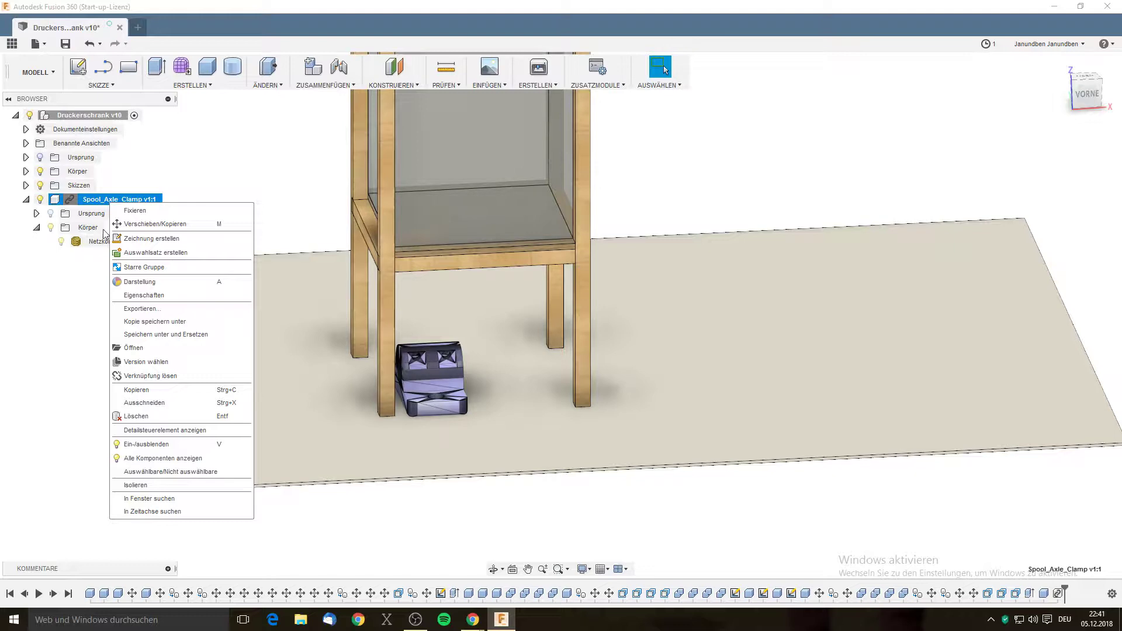
click(96, 242)
click(96, 243)
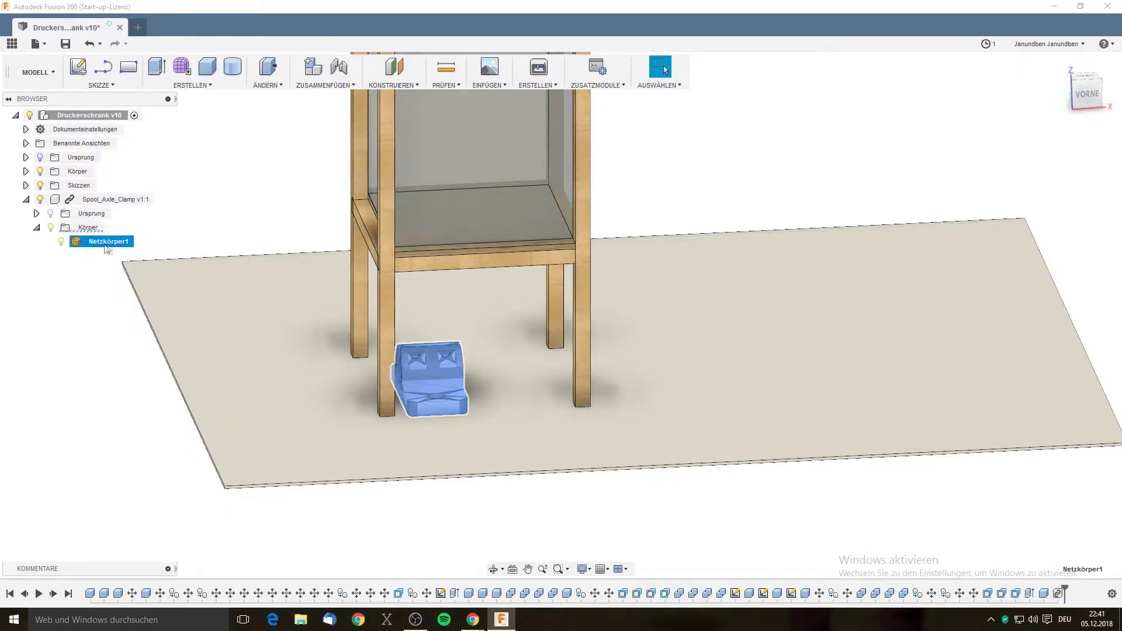
shift+middle_drag(694, 232, 692, 193)
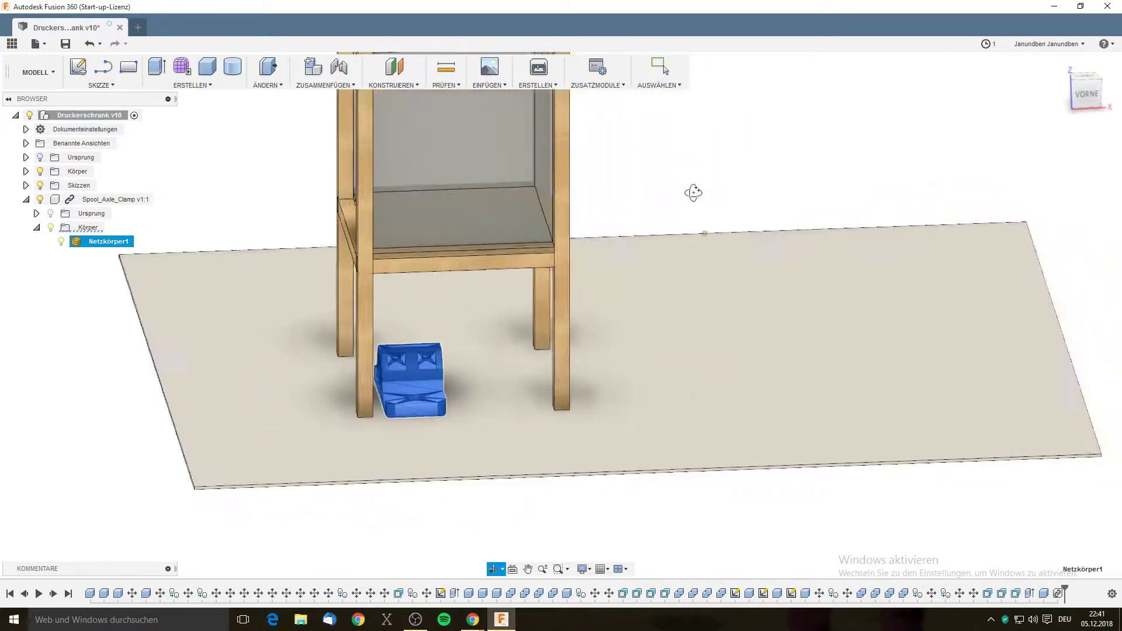
shift+middle_drag(691, 193, 696, 192)
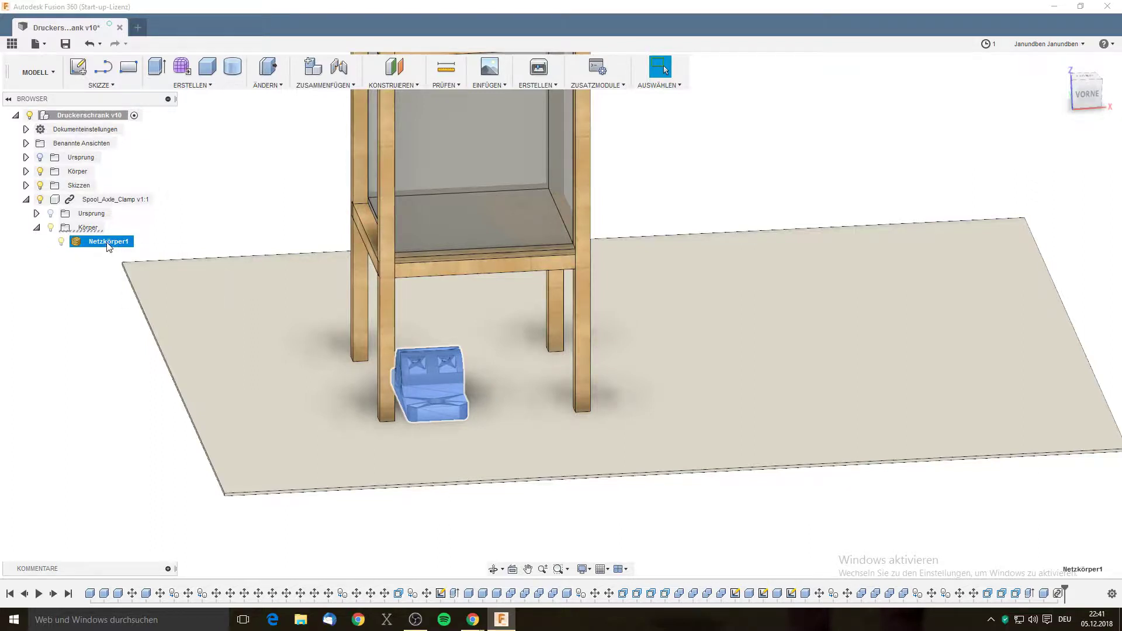
Inspect the options of the clamp mesh body and the cabinet's Schiene 2 oben body.
right_click(108, 246)
click(123, 305)
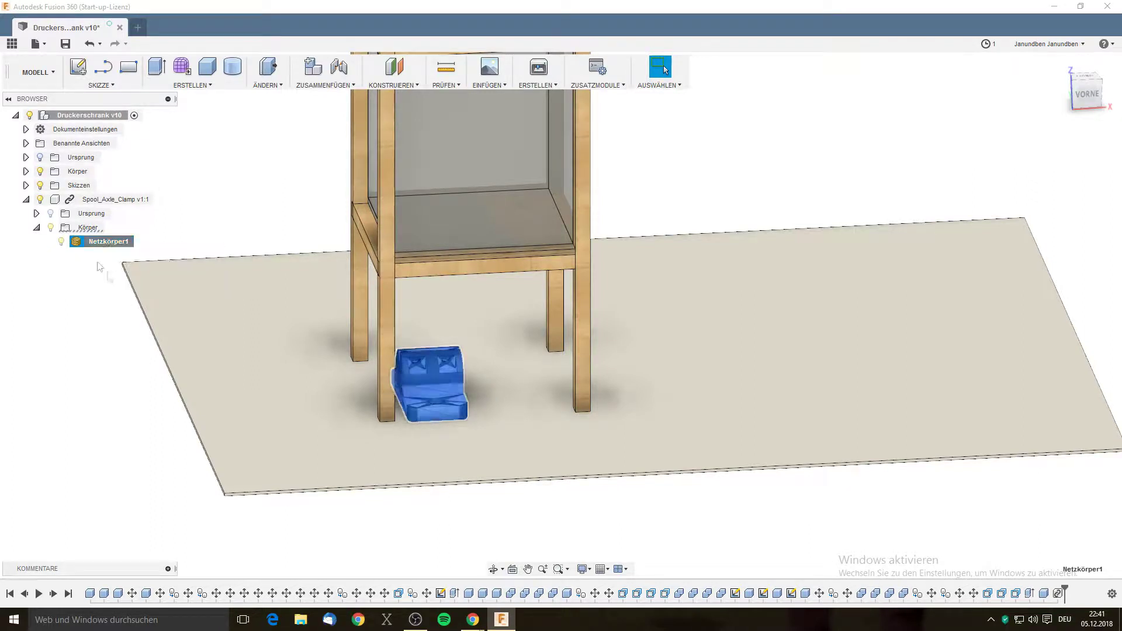
click(26, 173)
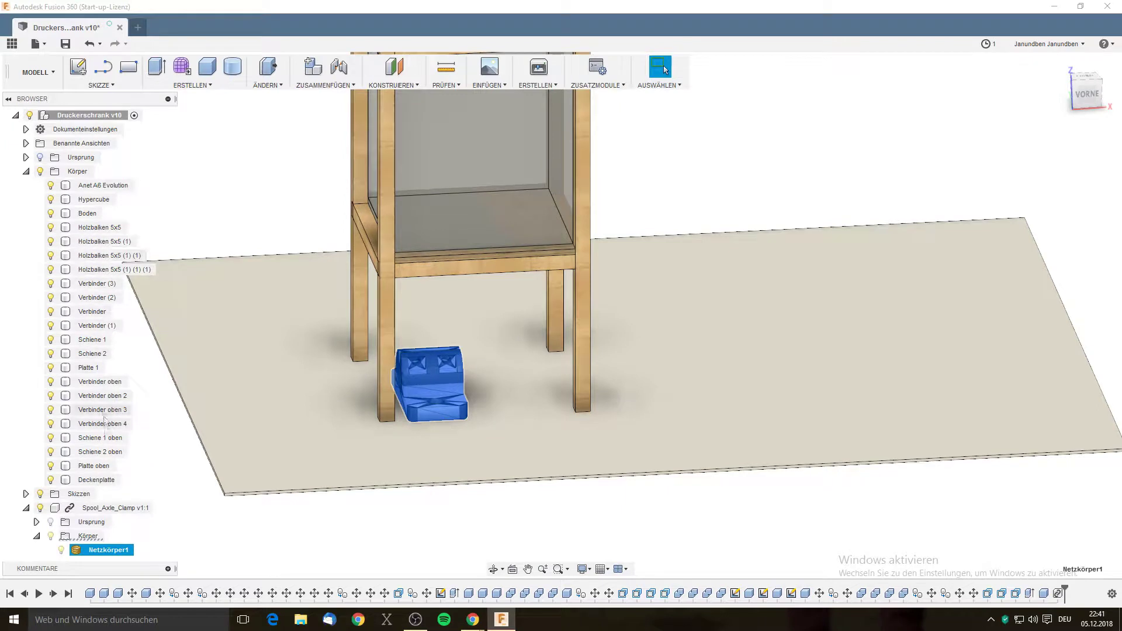
click(107, 452)
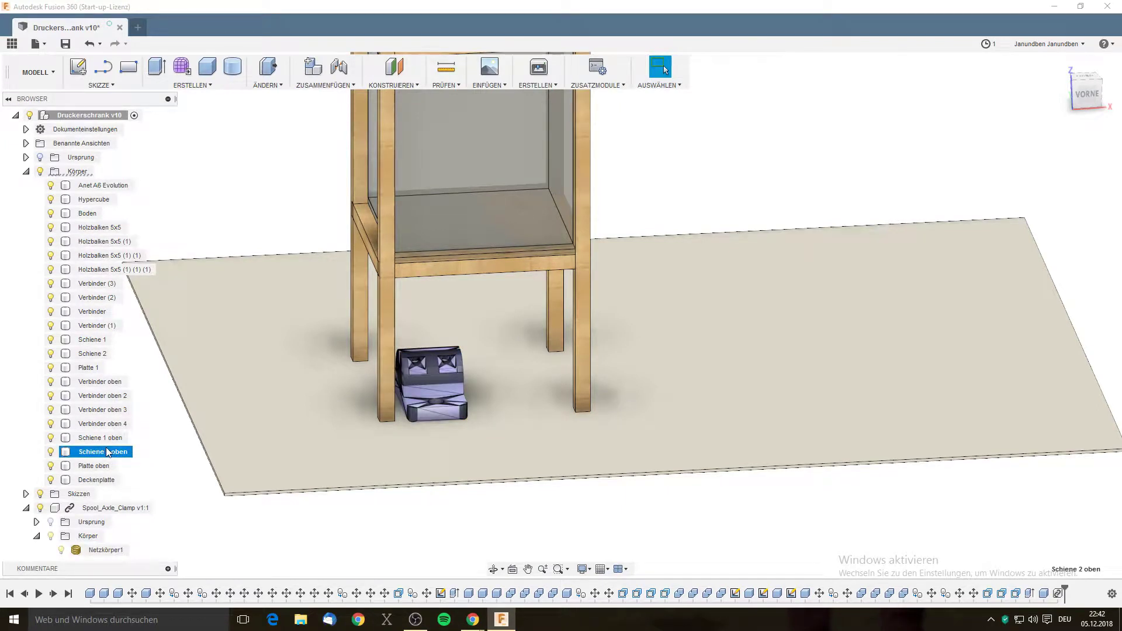
right_click(109, 456)
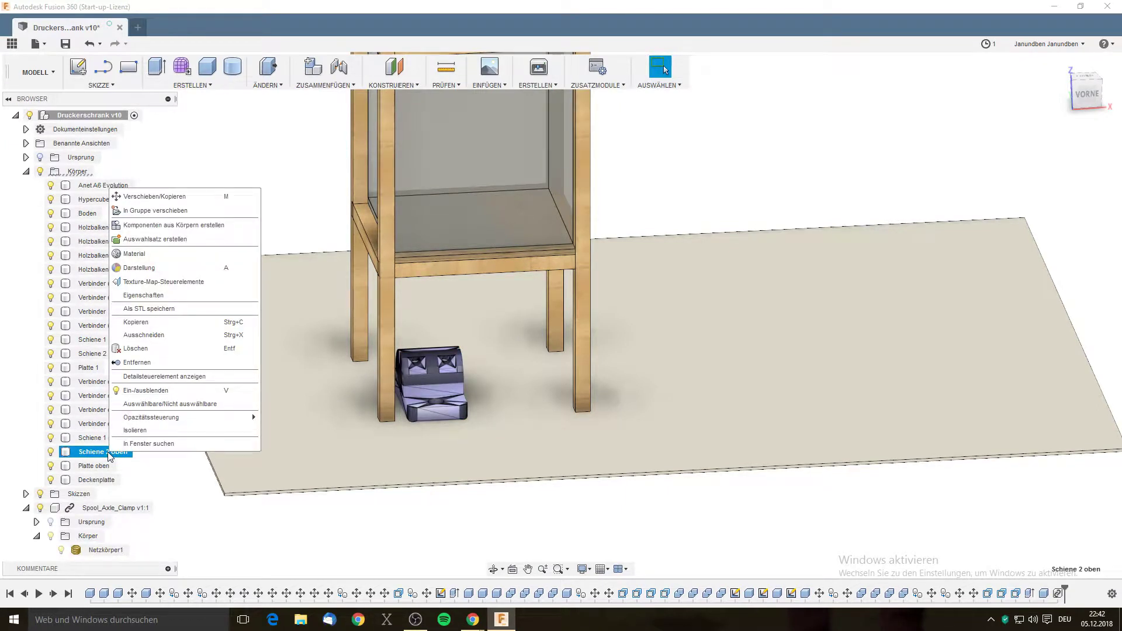
click(169, 482)
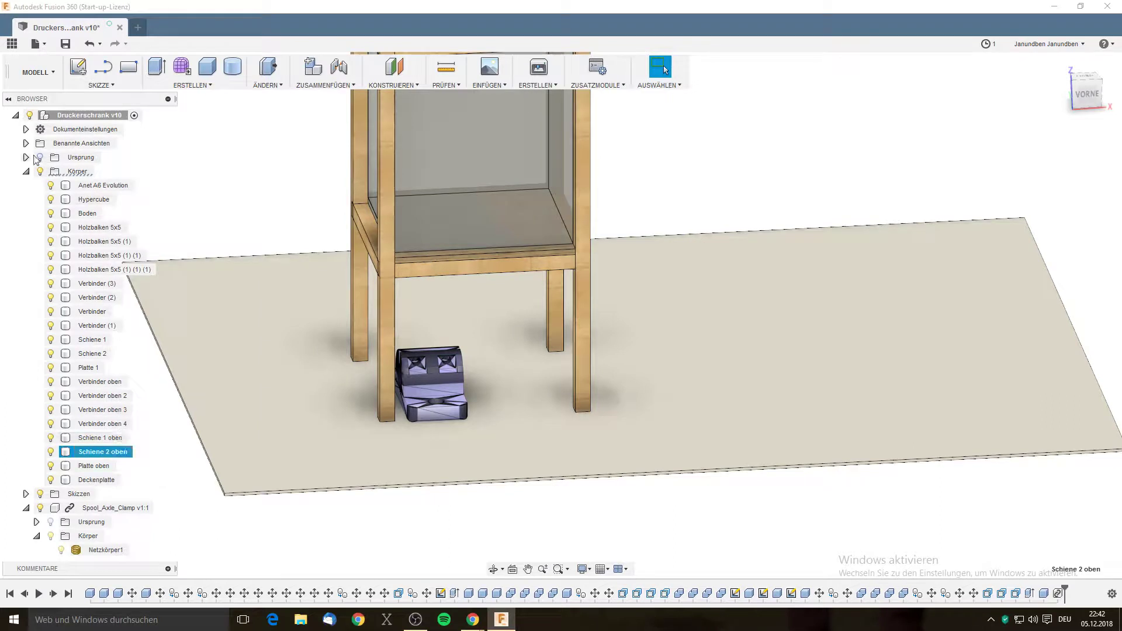
click(26, 171)
Remove the Spool_Axle_Clamp component from the cabinet design.
click(134, 115)
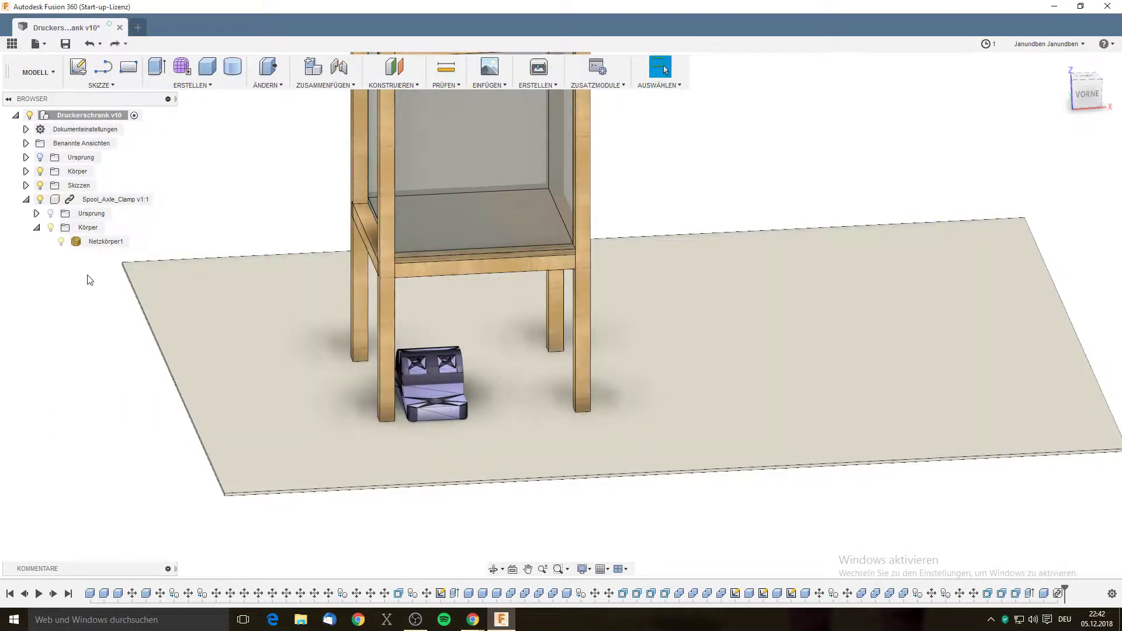
key(ctrl+z)
click(12, 43)
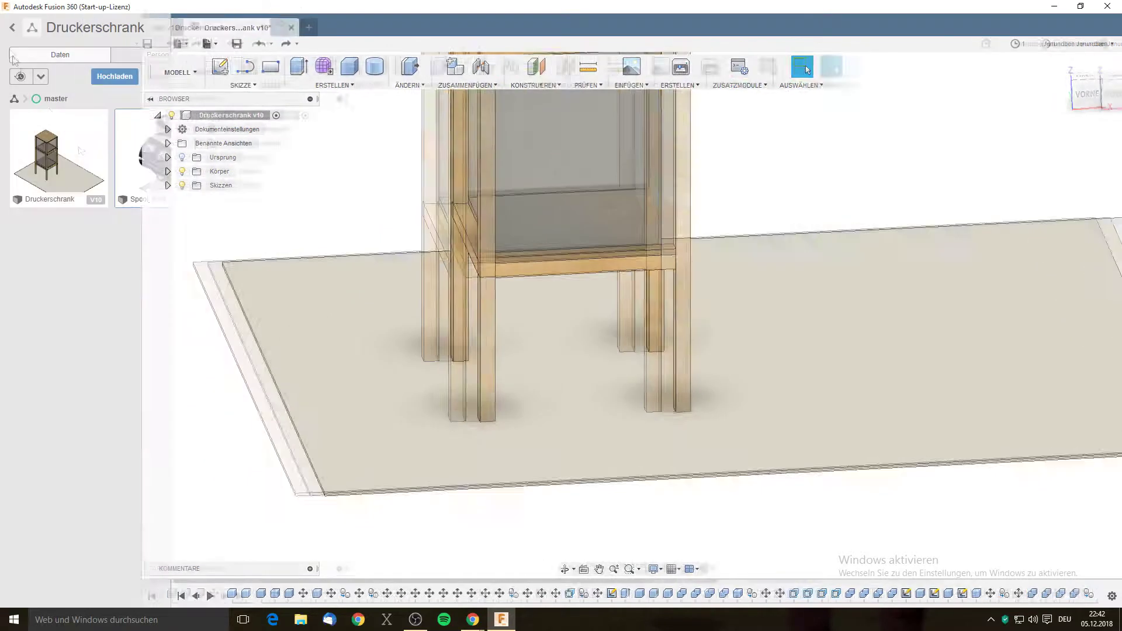
Open the Spool_Axle_Clamp design file in its own tab from the Data Panel.
right_click(158, 182)
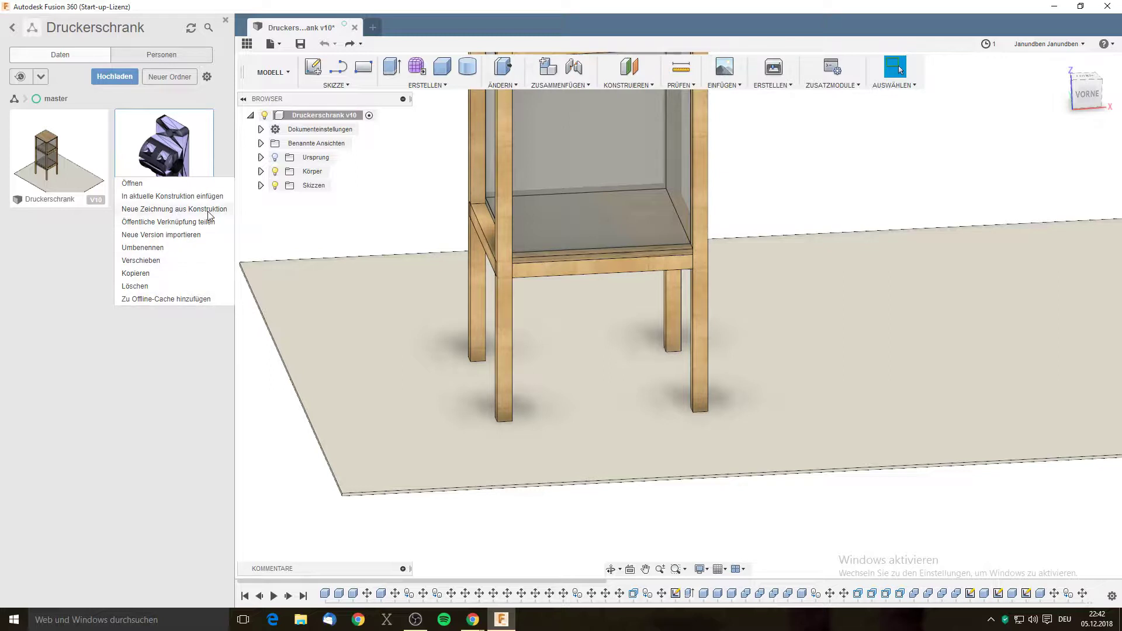
click(208, 211)
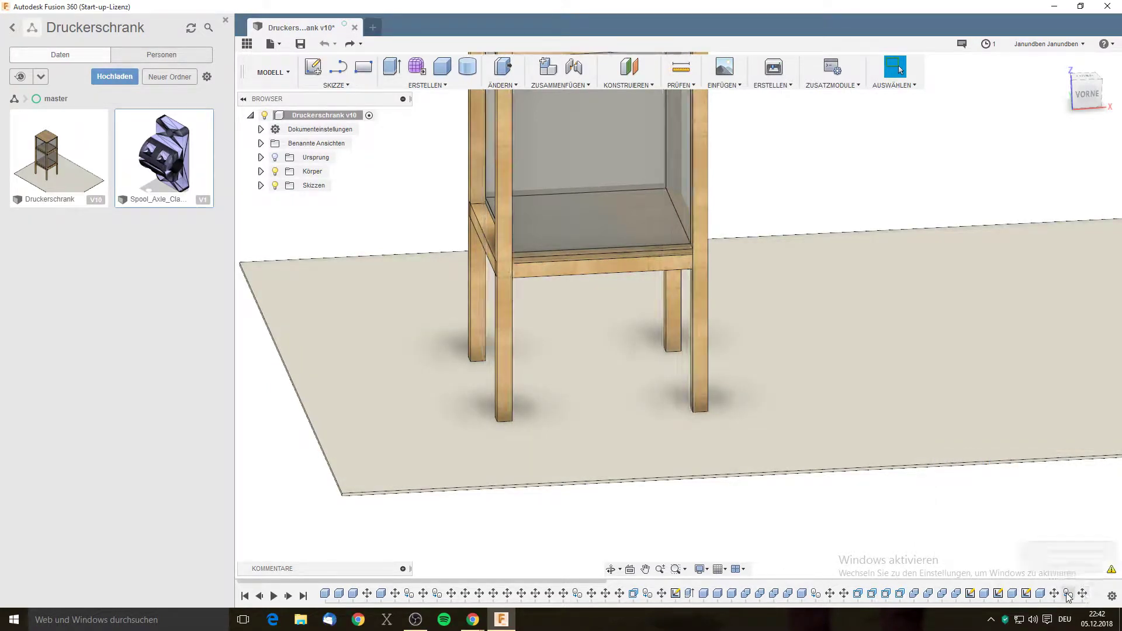
scroll(552, 276, down, 5)
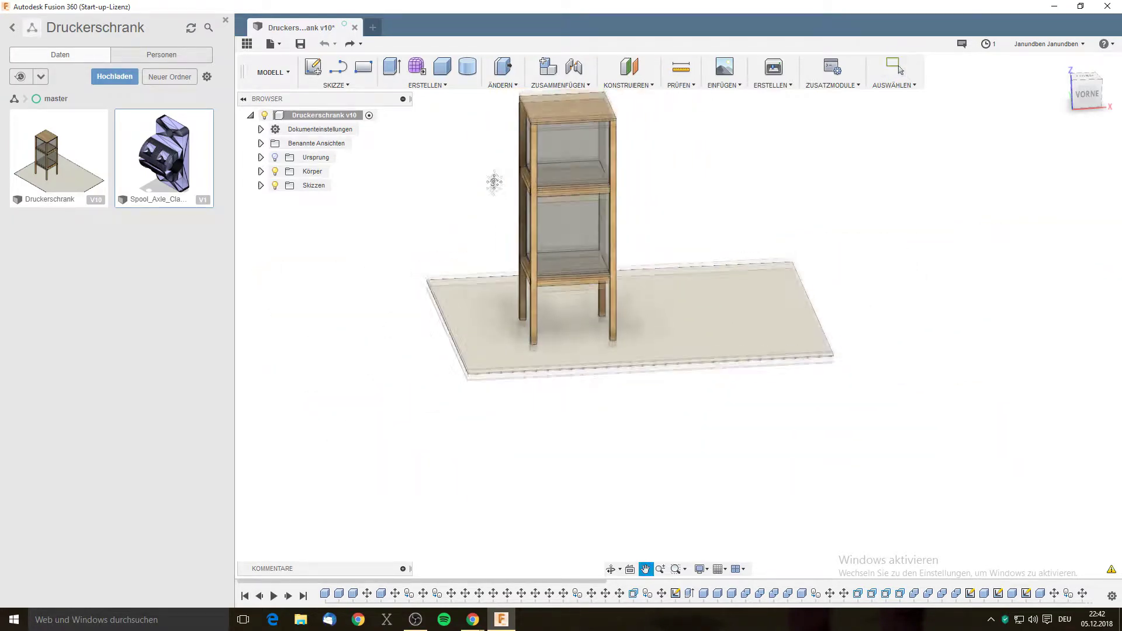
scroll(526, 280, up, 5)
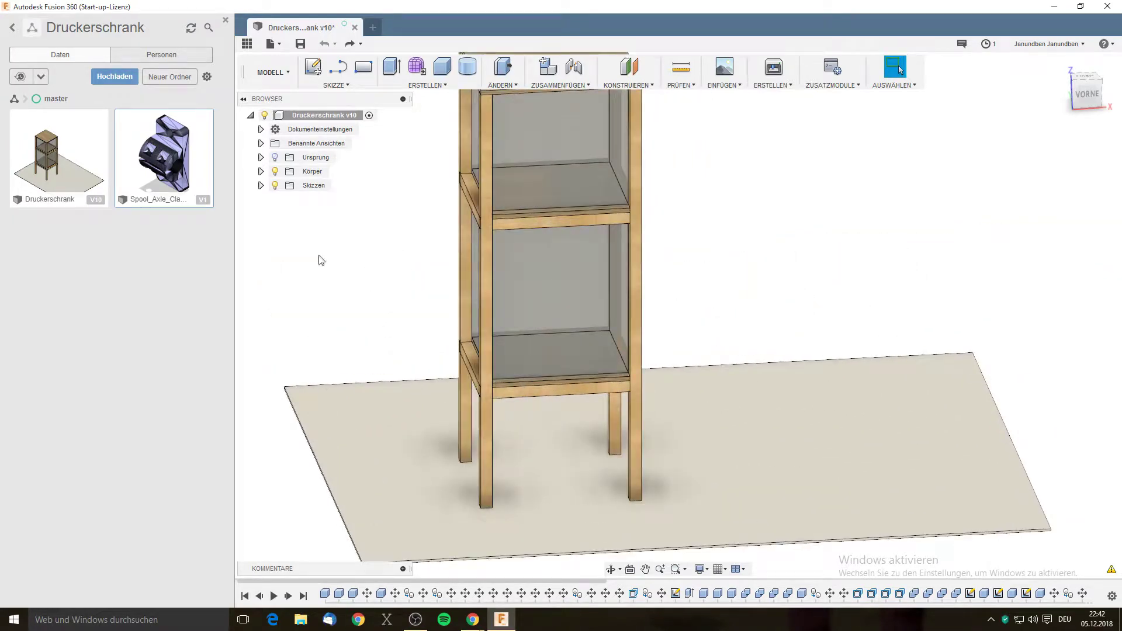
right_click(169, 181)
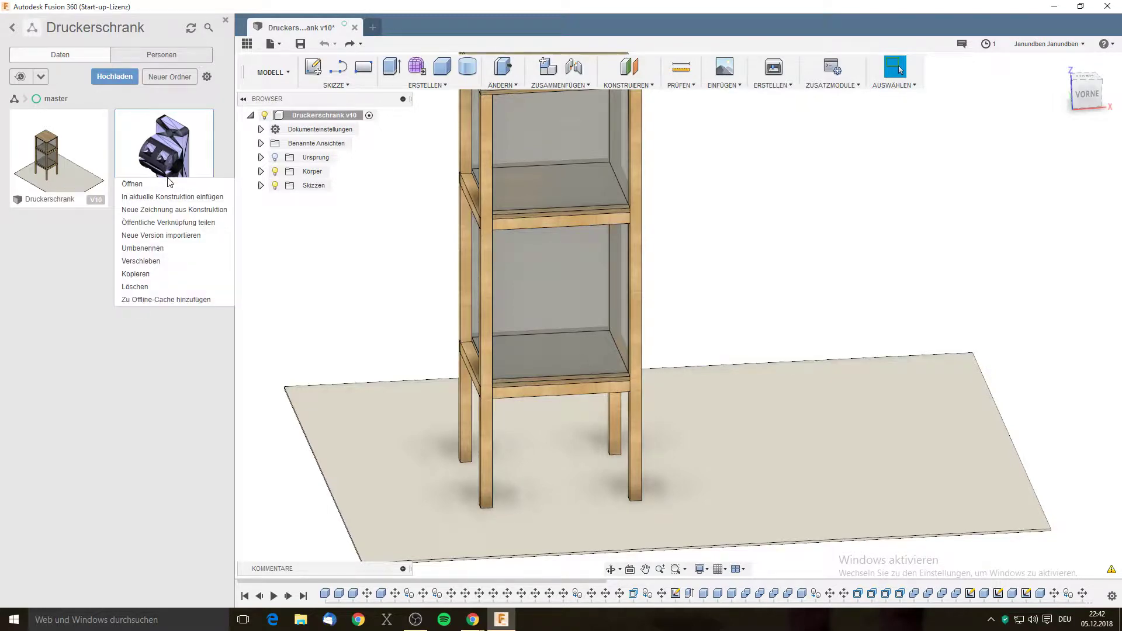
click(166, 187)
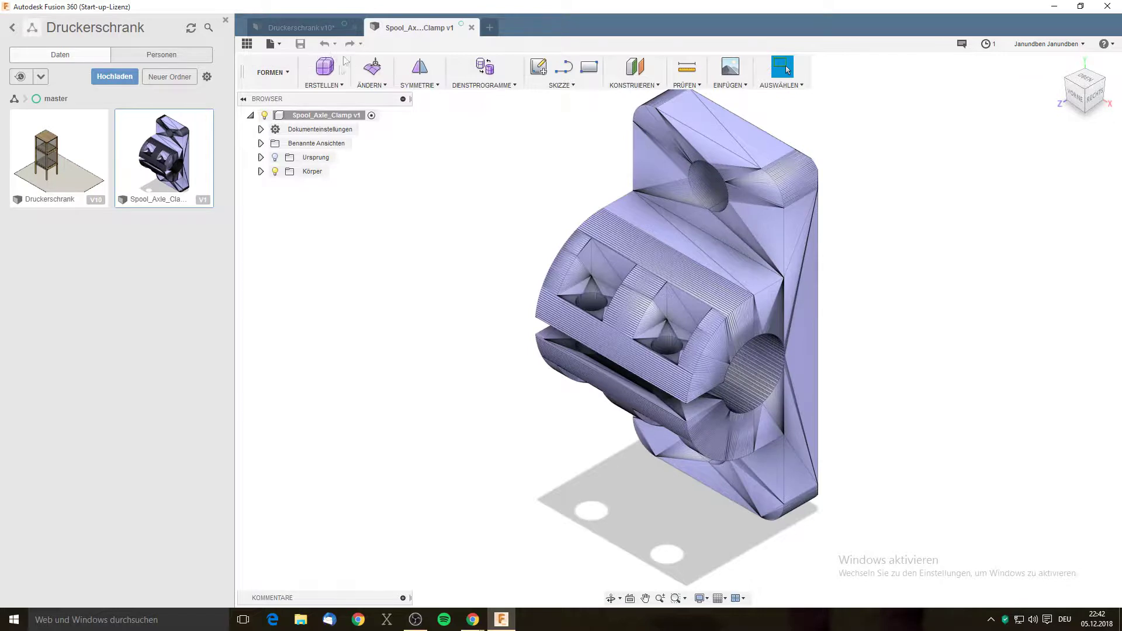
Select mesh body Netzkörper1 and switch to the Modell workspace.
click(261, 171)
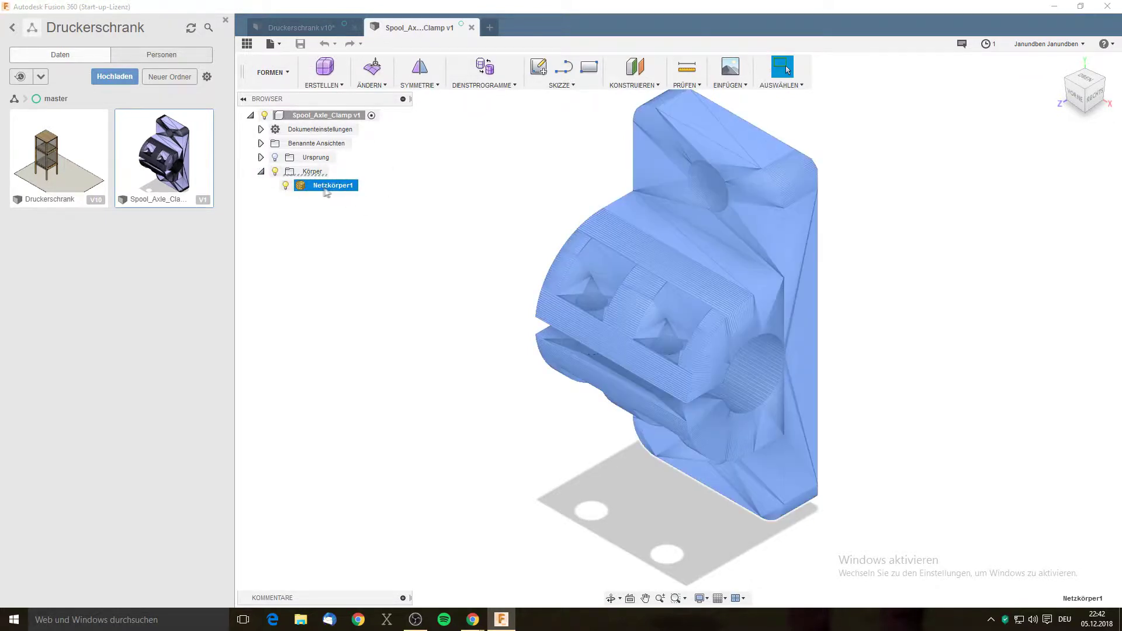
click(328, 186)
click(276, 74)
click(292, 115)
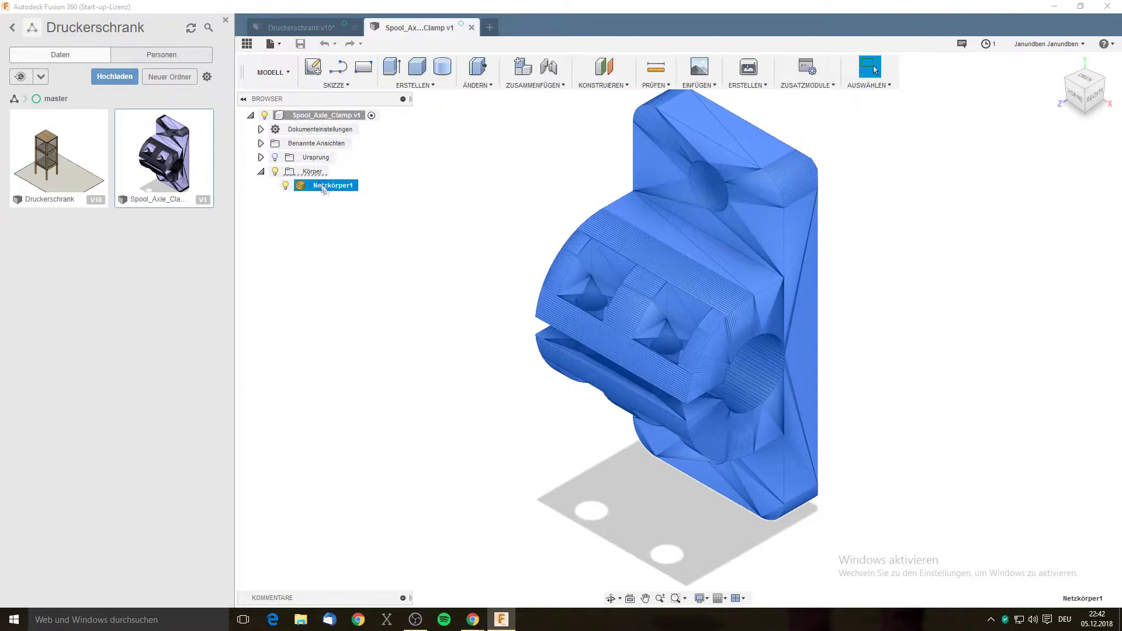
click(271, 72)
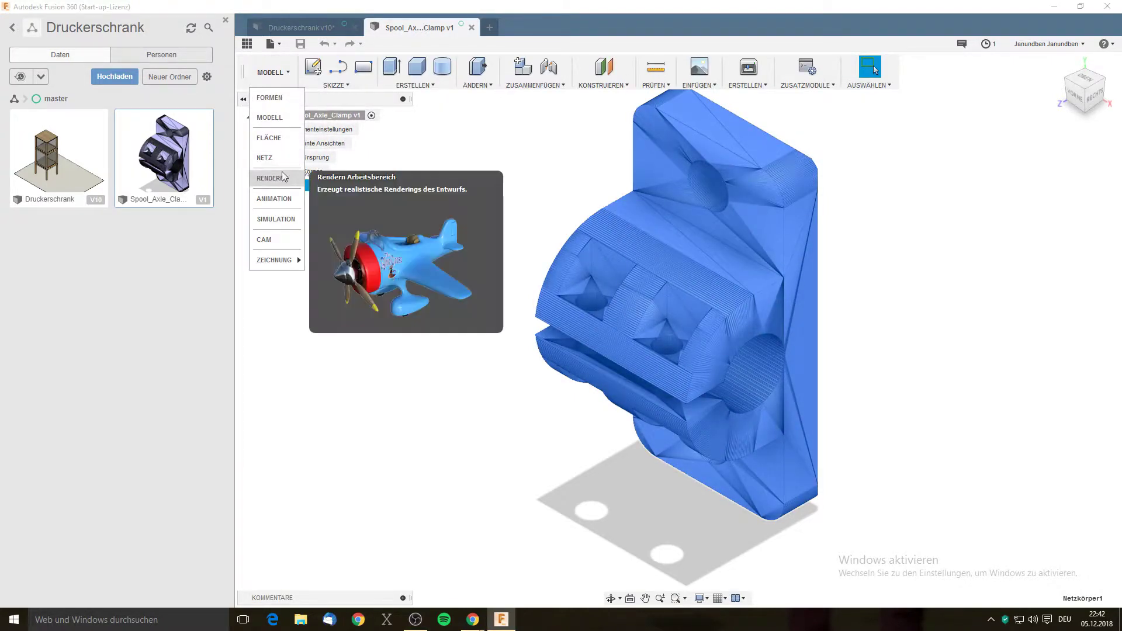
click(269, 118)
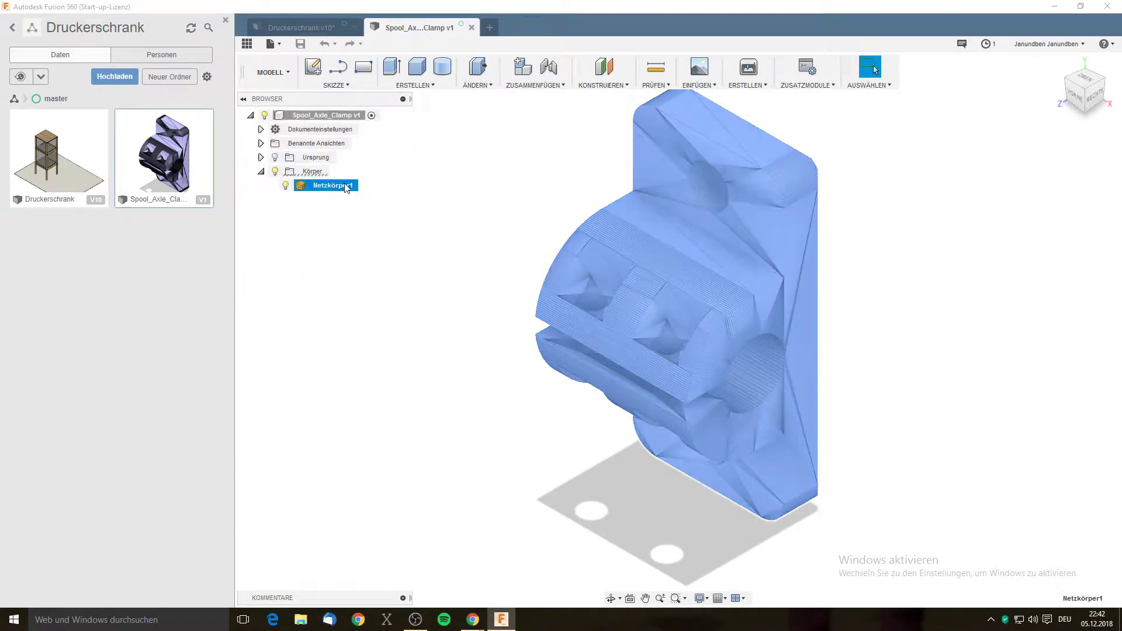
Convert Netzkörper1 into solid body Body1 with Netz in BRep.
right_click(343, 187)
click(397, 270)
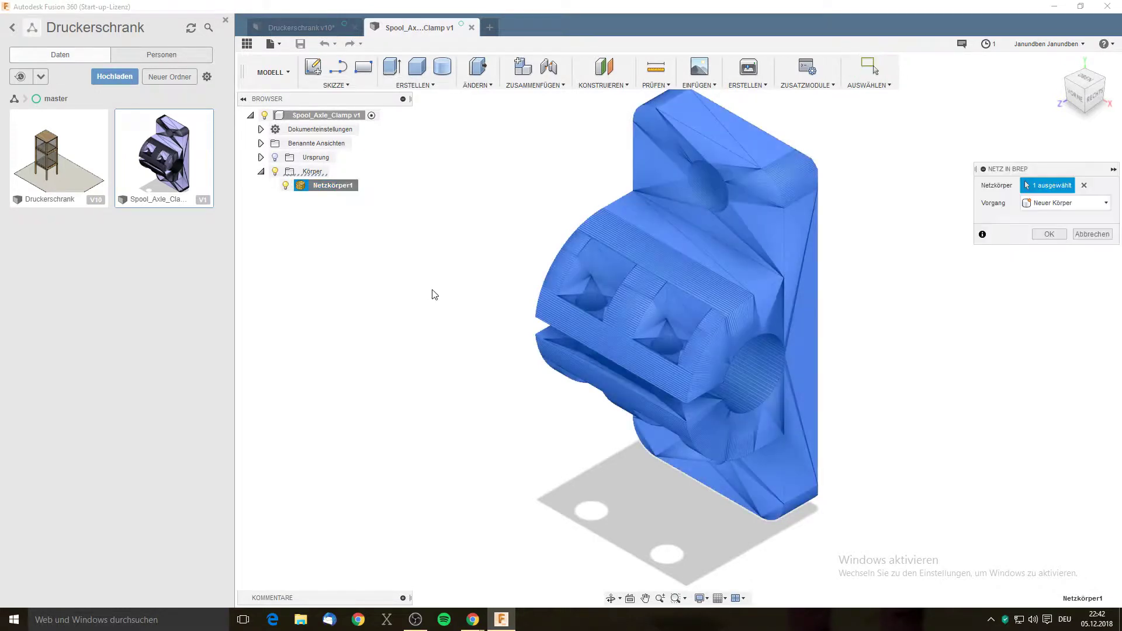
click(1057, 237)
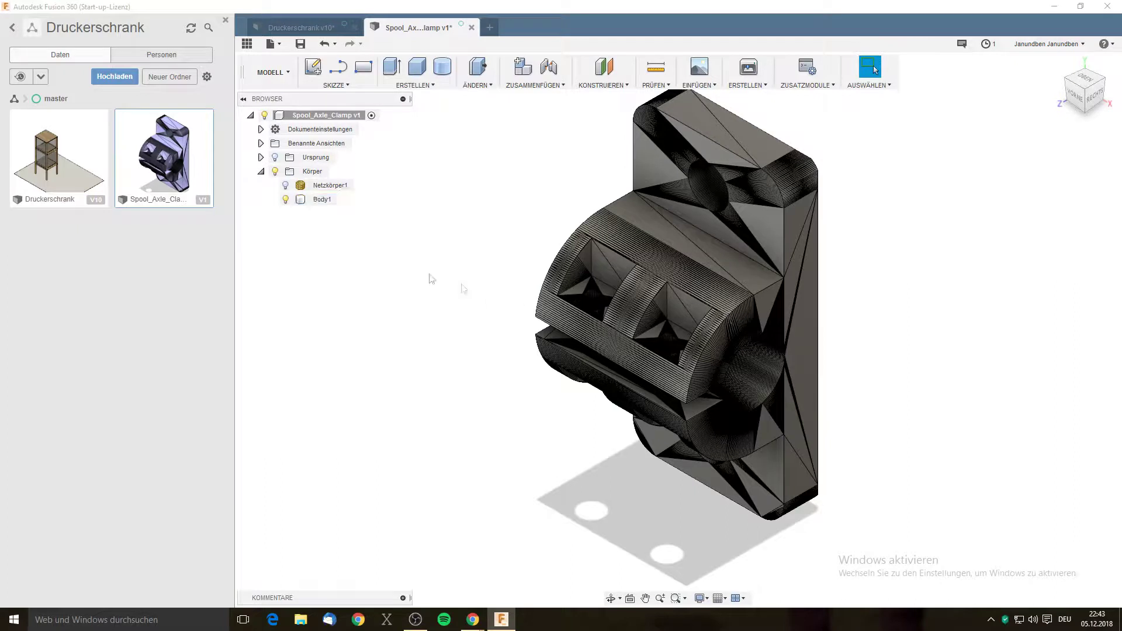
Rename Body1 to SpoolholderM8 and delete its right side face to expose the hole.
double_click(322, 199)
text(SpoolholderM8)
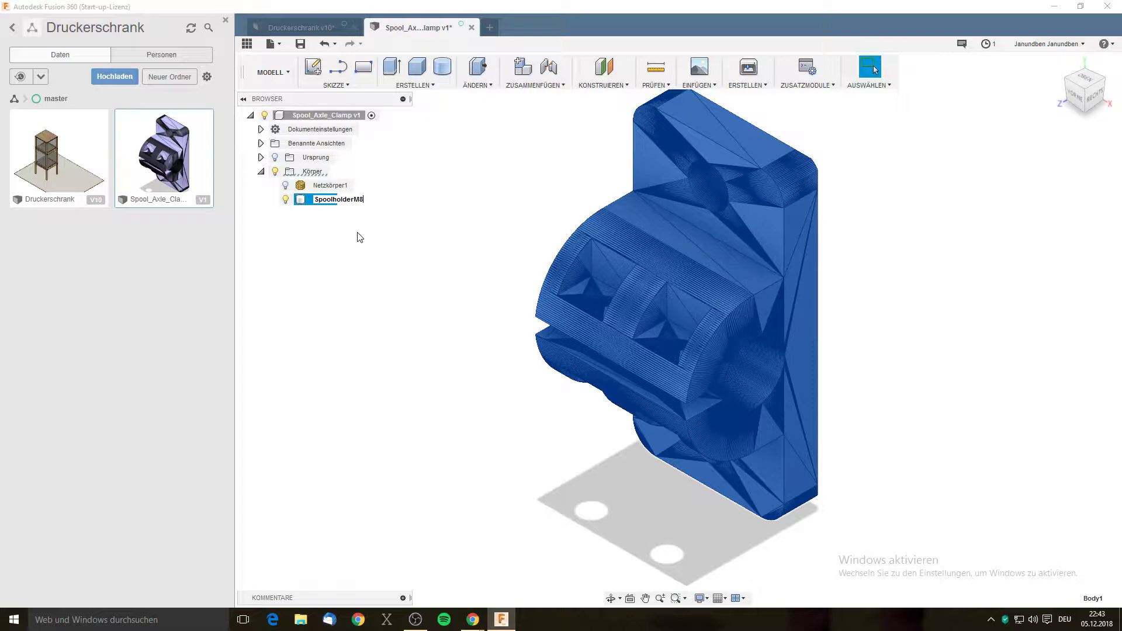
key(Return)
click(866, 294)
click(807, 324)
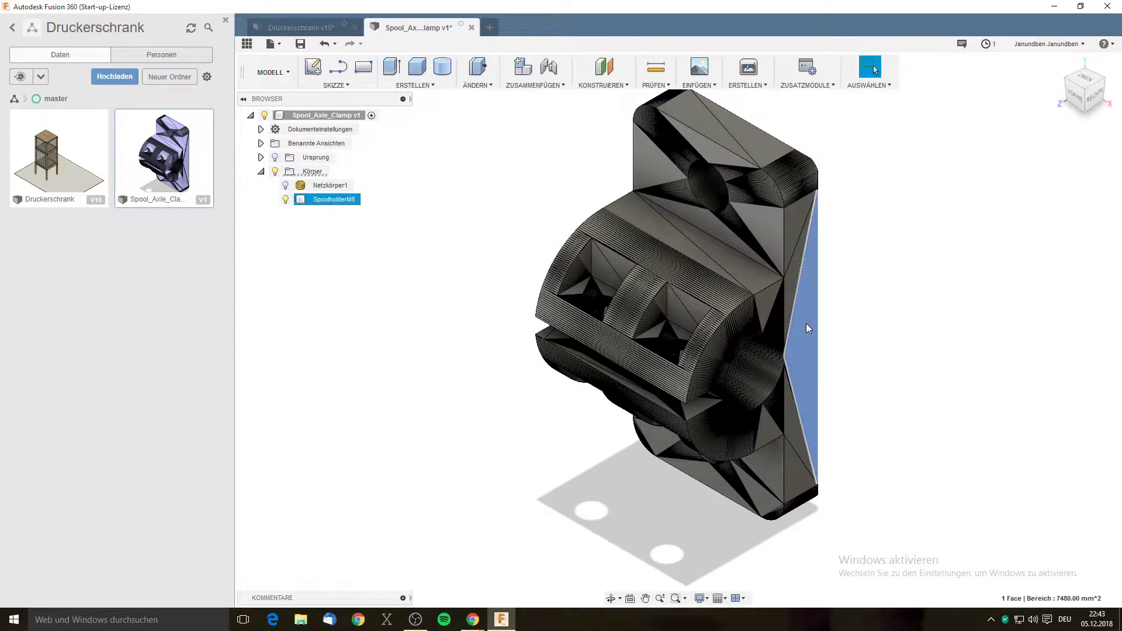
key(Delete)
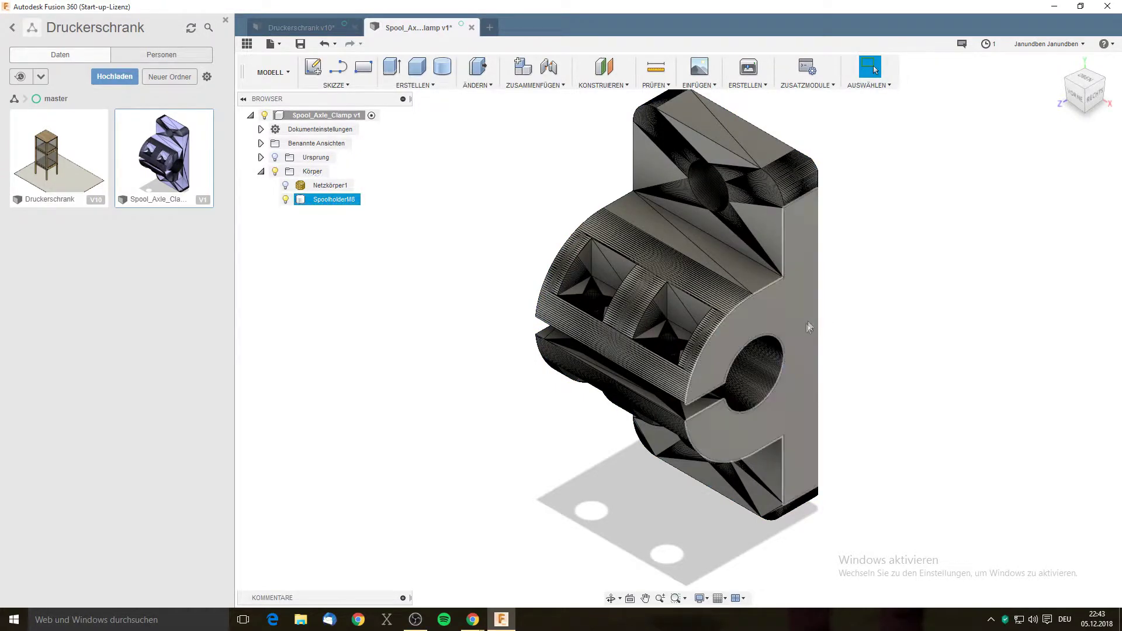
Orbit around the clamp, selecting its top, left and slanted faces to inspect them.
shift+middle_drag(884, 321, 755, 209)
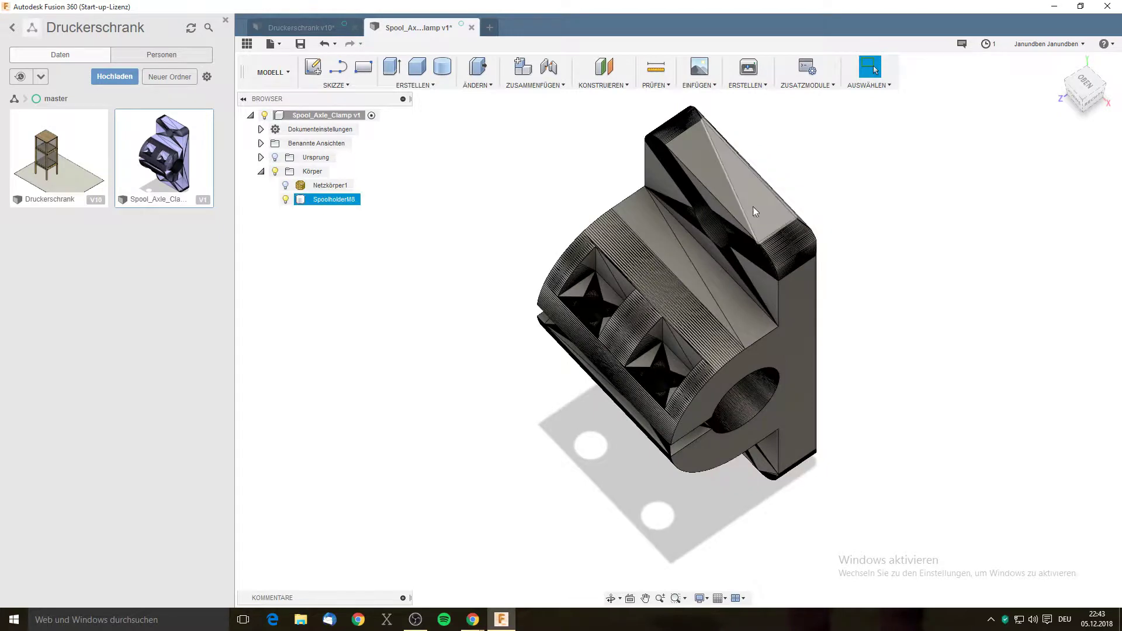
click(753, 206)
click(846, 246)
shift+middle_drag(847, 246, 1001, 222)
click(592, 367)
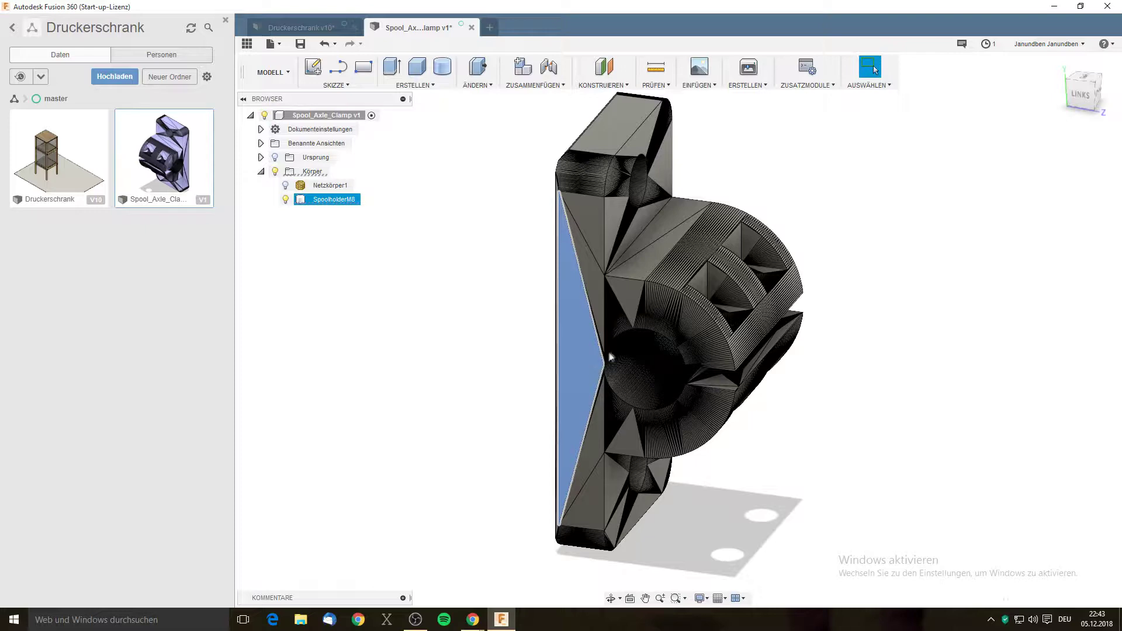
shift+middle_drag(663, 321, 659, 280)
click(658, 279)
Delete the large slanted face and the small bottom face, healing the body.
shift+middle_drag(661, 280, 647, 410)
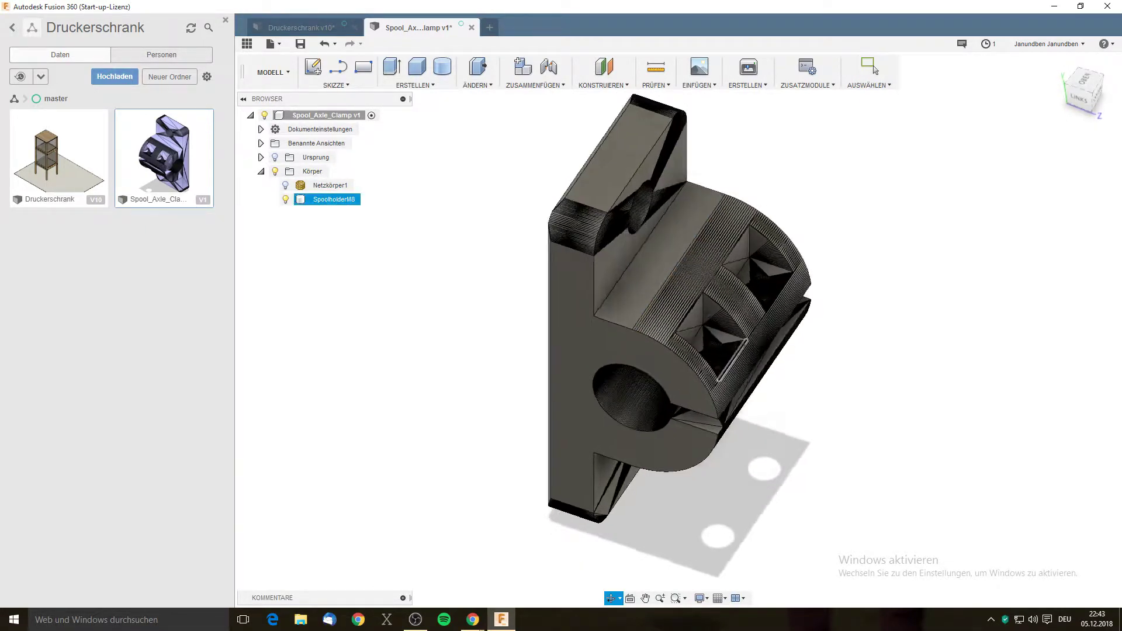
click(629, 398)
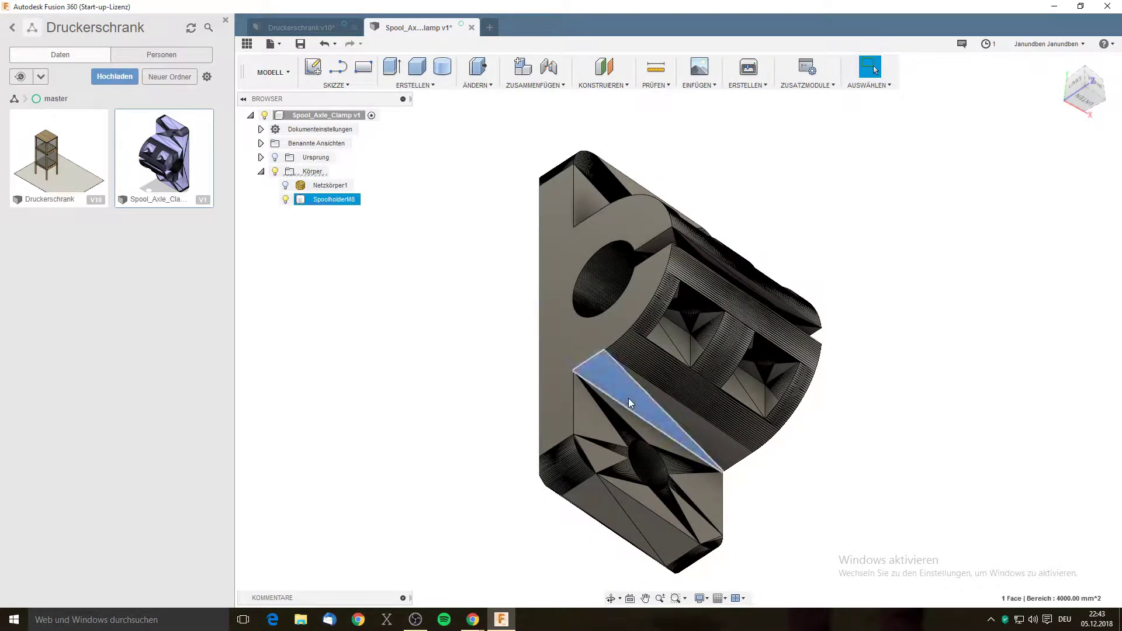
key(Delete)
click(597, 519)
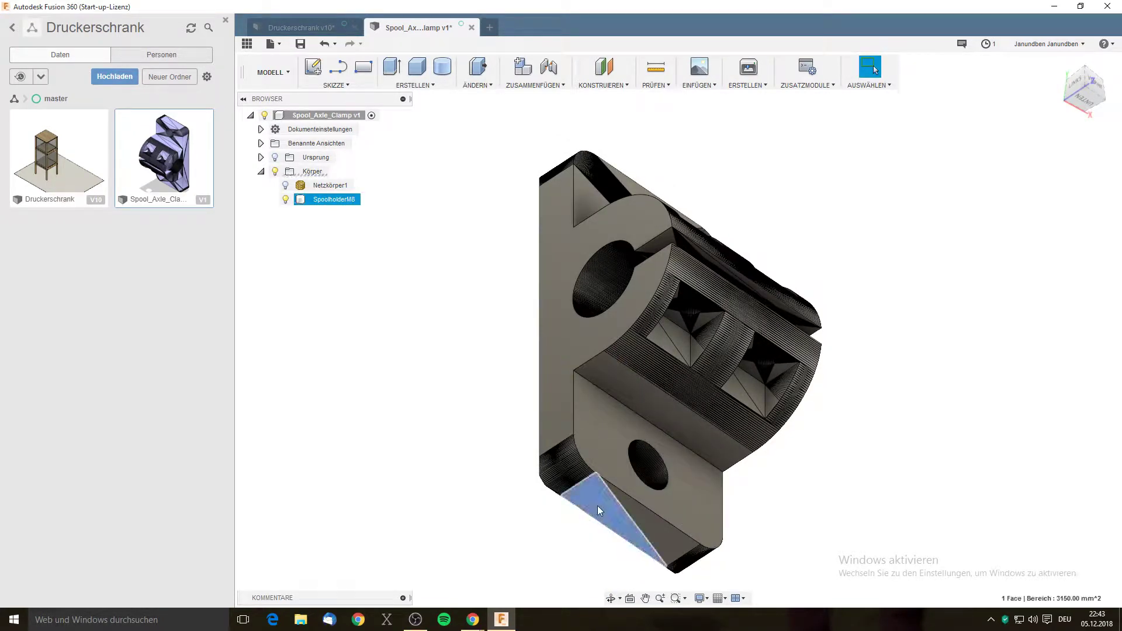
key(Delete)
Delete the top slanted face so it heals flat, then select the flat back face.
shift+middle_drag(627, 425, 654, 511)
click(602, 185)
key(Delete)
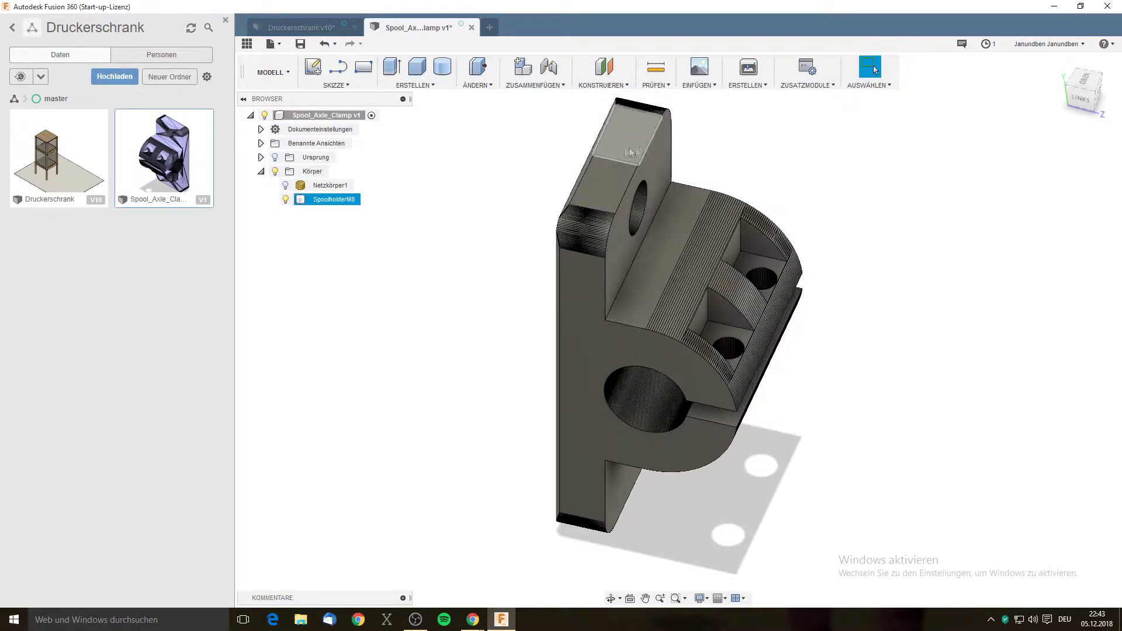
key(Delete)
mouse_move(640, 159)
shift+middle_down()
mouse_move(520, 195)
mouse_move(676, 195)
shift+middle_up()
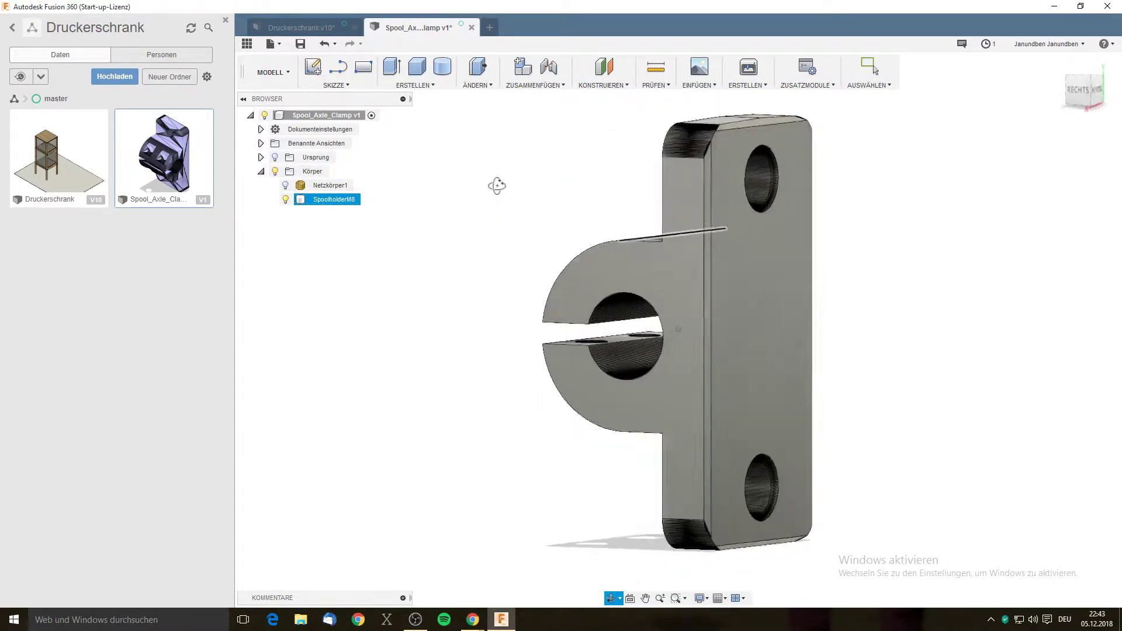
click(675, 199)
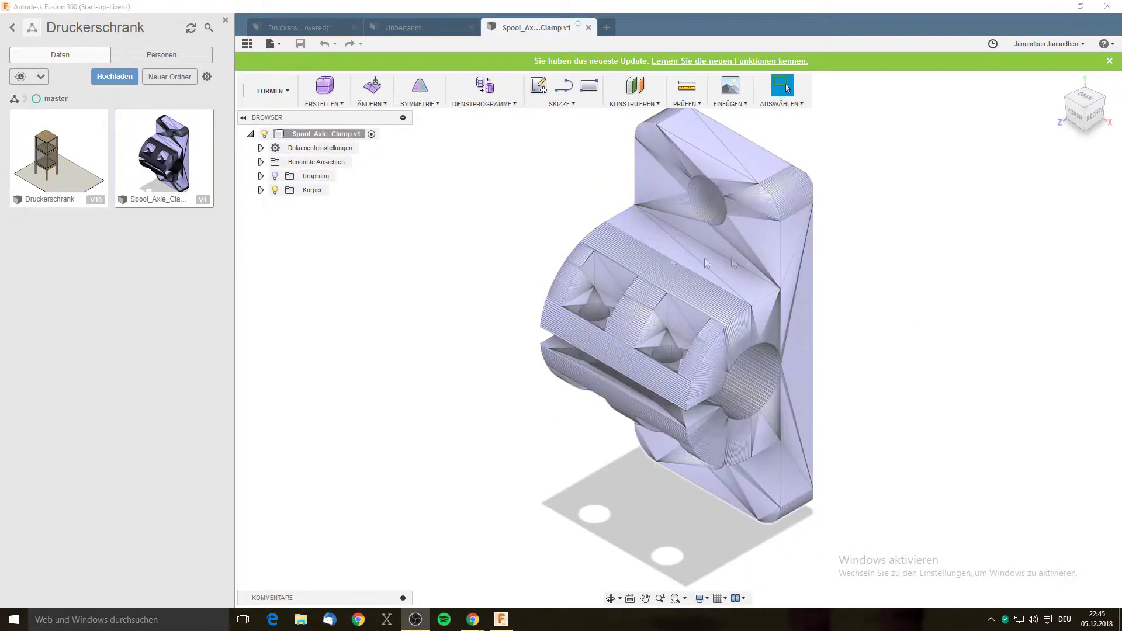
Hide the project files panel, leaving the reopened clamp mesh in view.
click(225, 20)
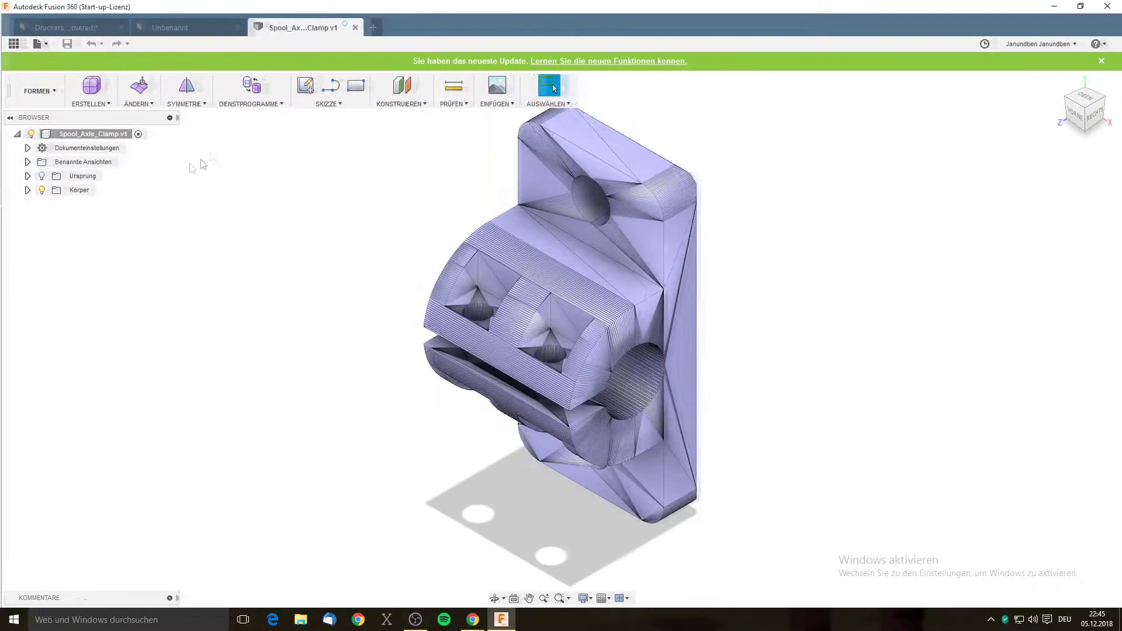
In the Modell workspace, convert the Netzkörper1 mesh into a solid body with Netz in BRep.
click(26, 190)
click(88, 206)
right_click(94, 208)
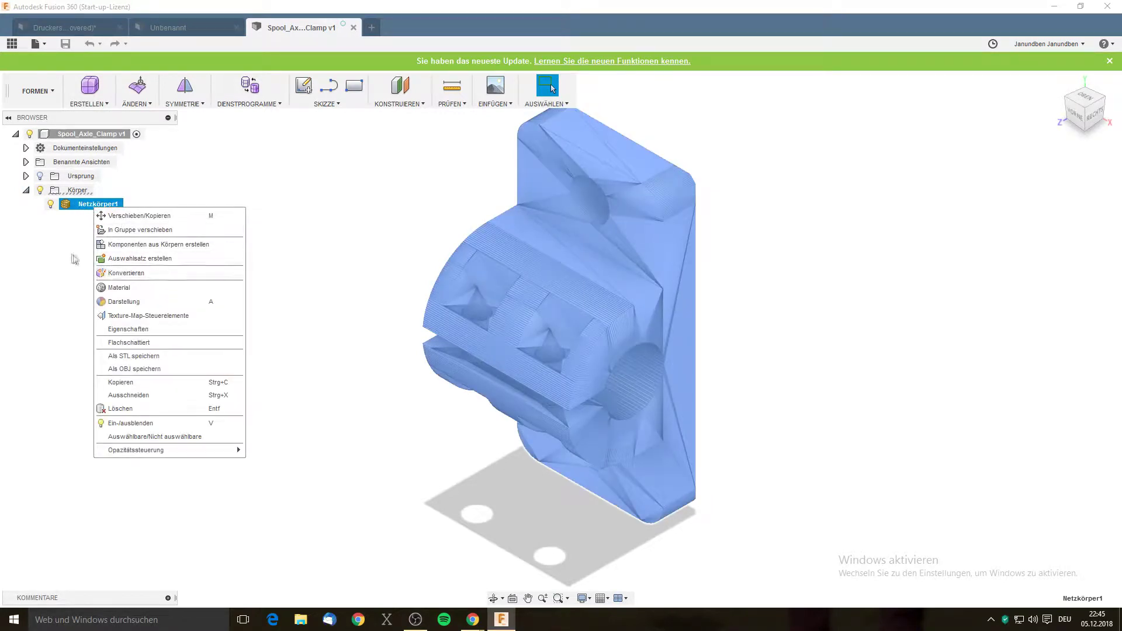
click(66, 223)
click(37, 91)
click(35, 133)
click(94, 204)
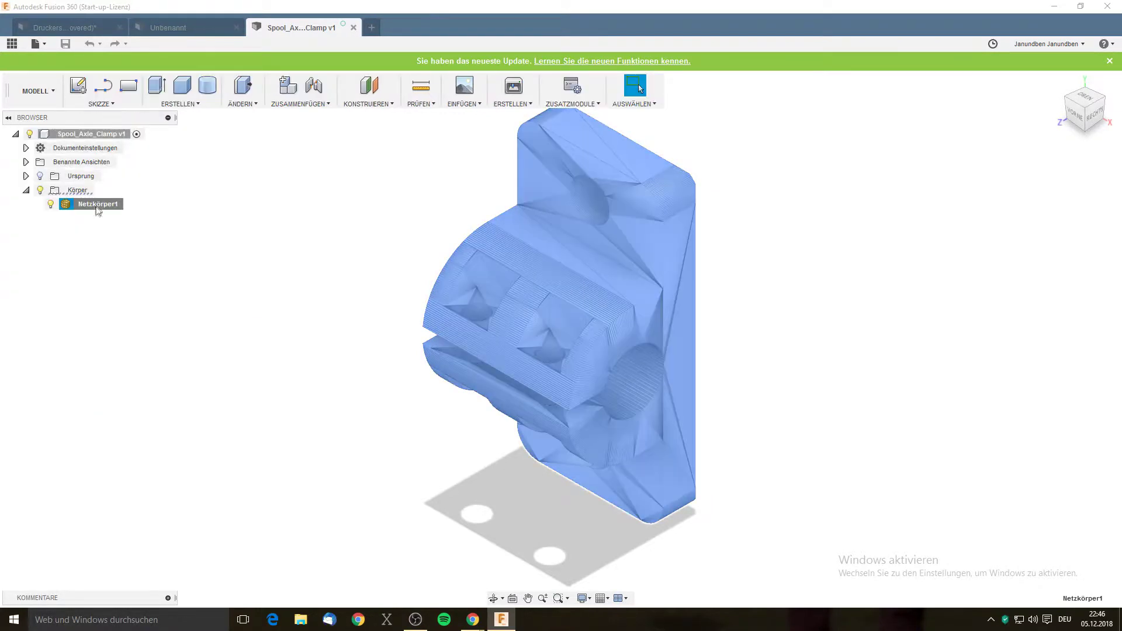
right_click(97, 206)
click(135, 286)
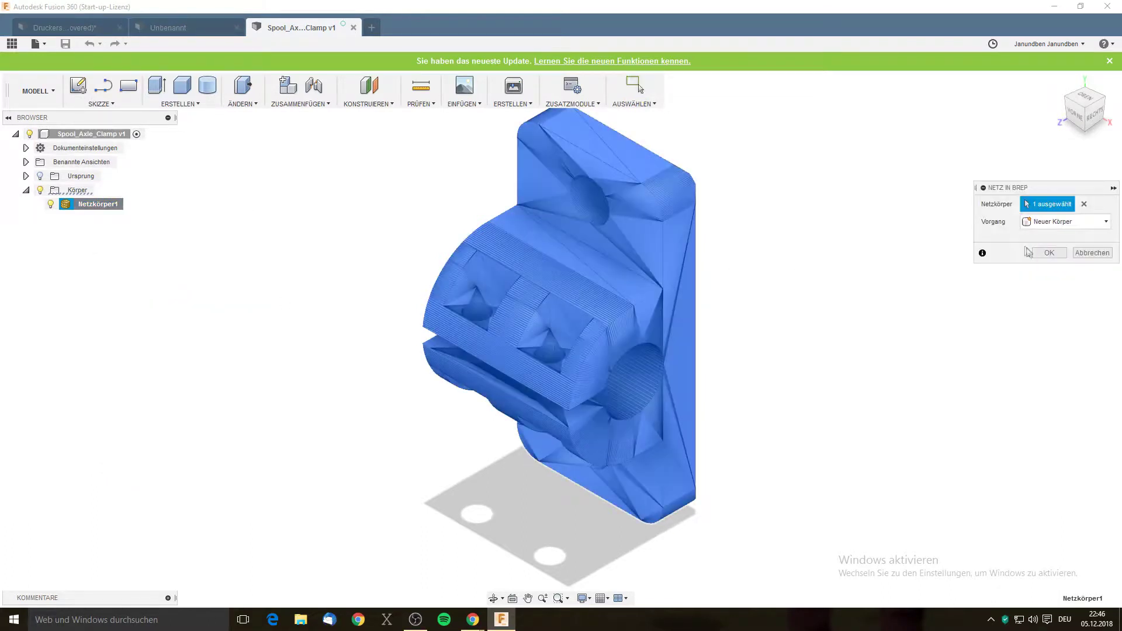
click(1049, 253)
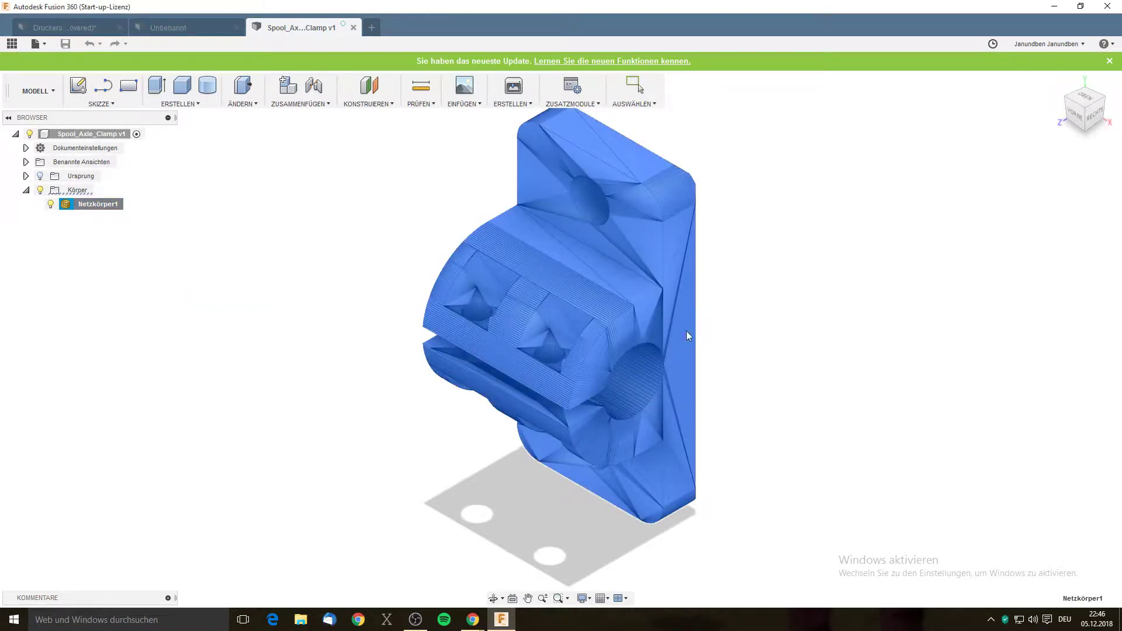
Rename the new Body1 to SpoolholderM8.
right_click(94, 218)
double_click(81, 218)
text(SpoolholderM)
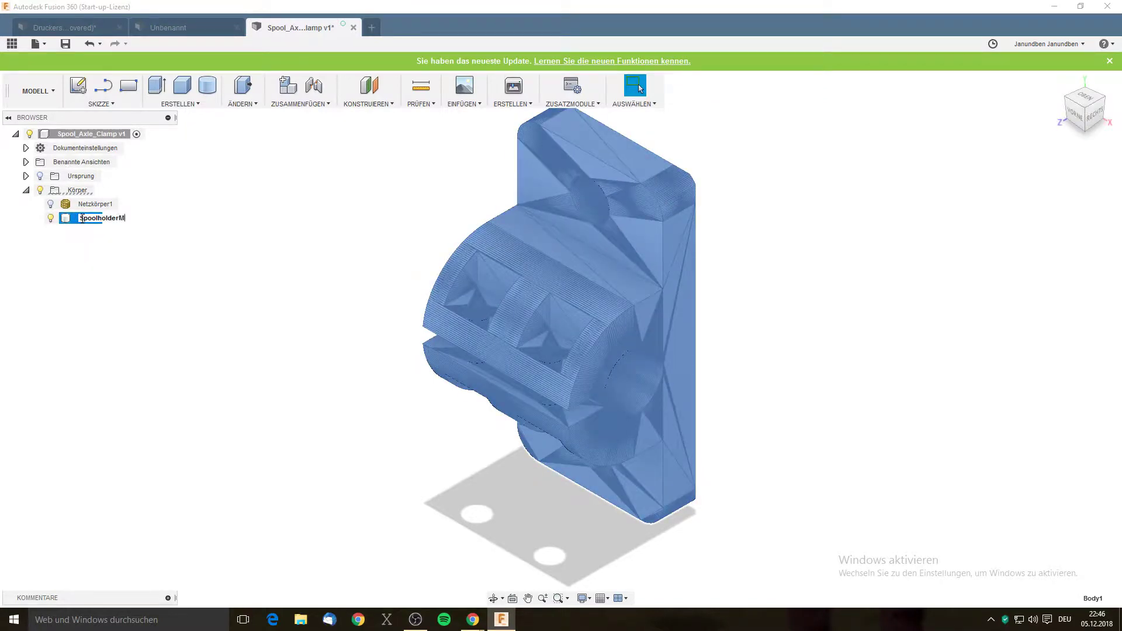
text(8)
key(Return)
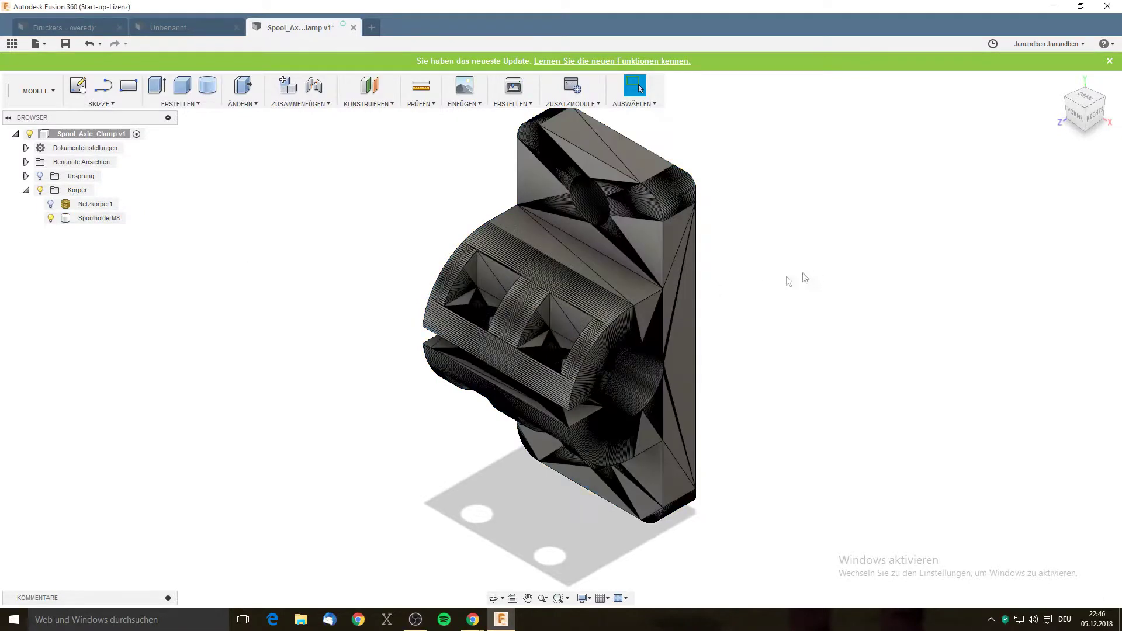
Orbit the clamp to inspect it from the front, side, top and underside.
click(685, 336)
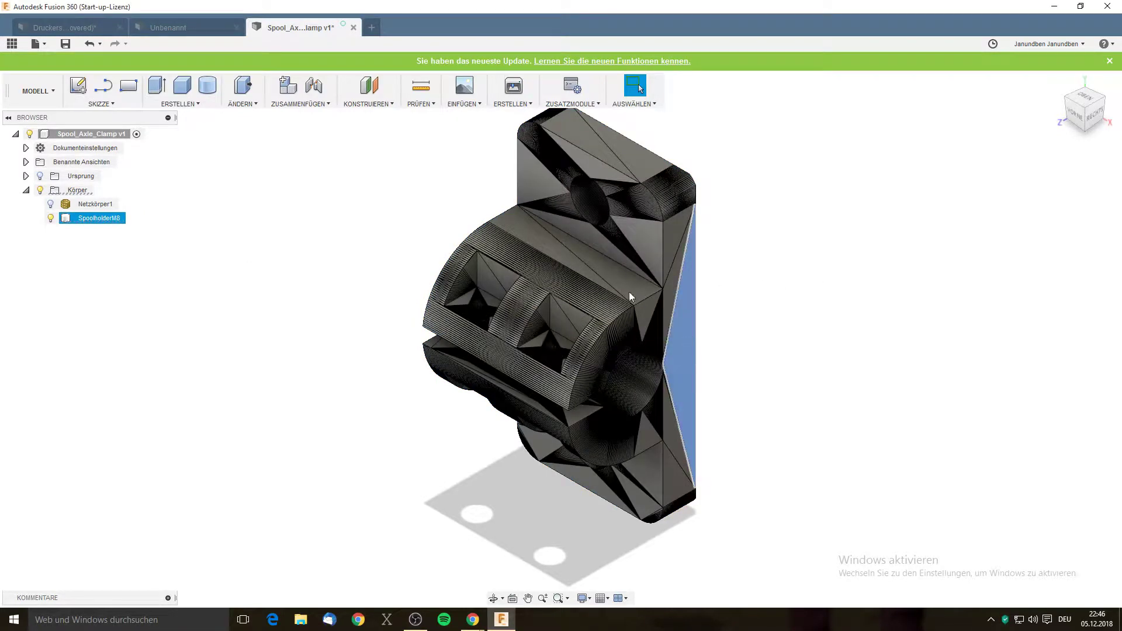
click(642, 241)
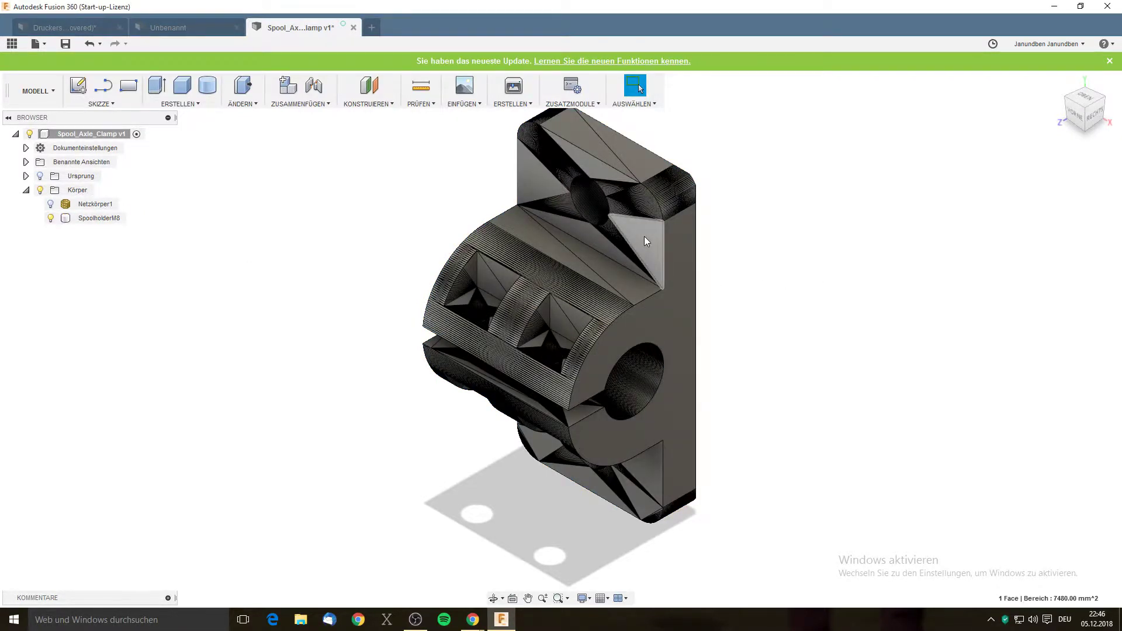
shift+middle_drag(640, 239, 672, 484)
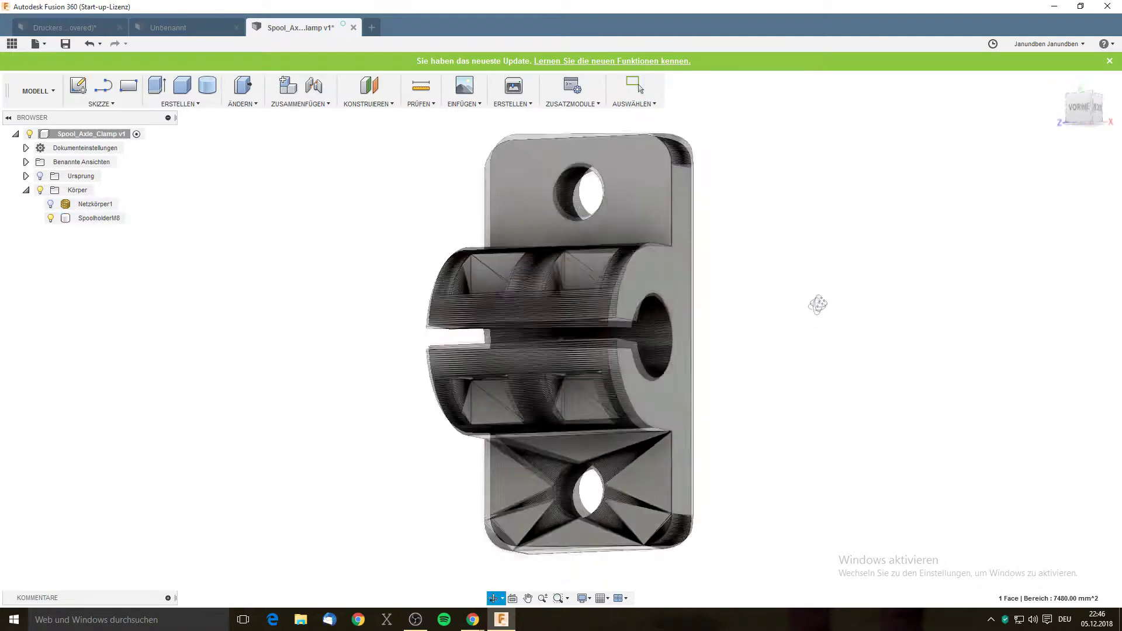
mouse_move(656, 474)
shift+middle_down()
mouse_move(694, 443)
mouse_move(490, 344)
shift+middle_up()
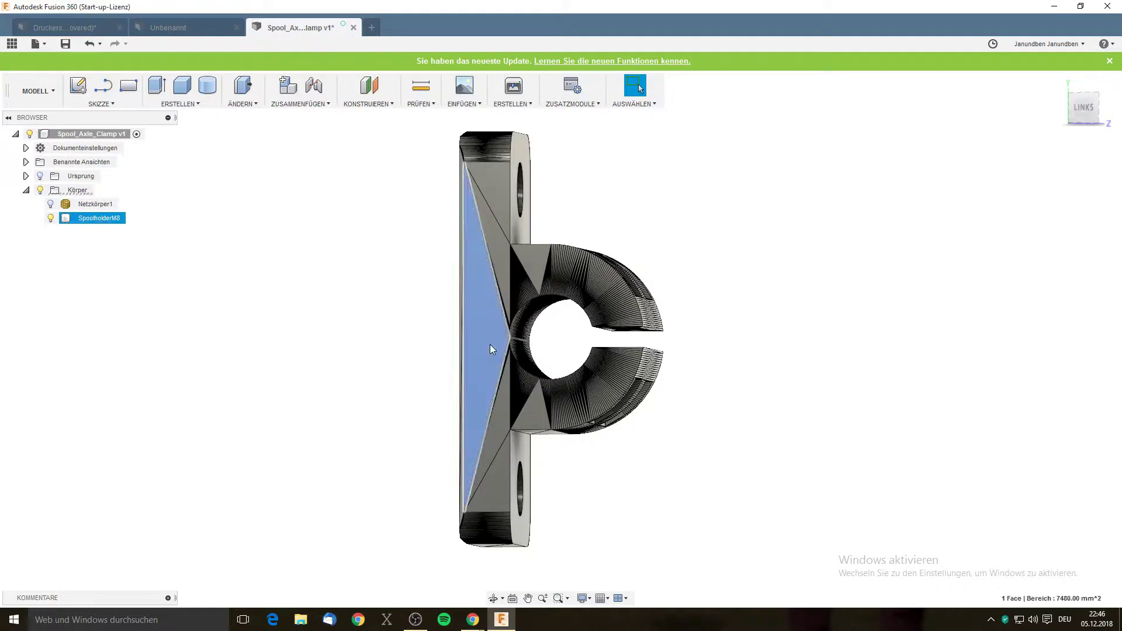
mouse_move(489, 345)
shift+middle_down()
mouse_move(544, 304)
mouse_move(518, 194)
shift+middle_up()
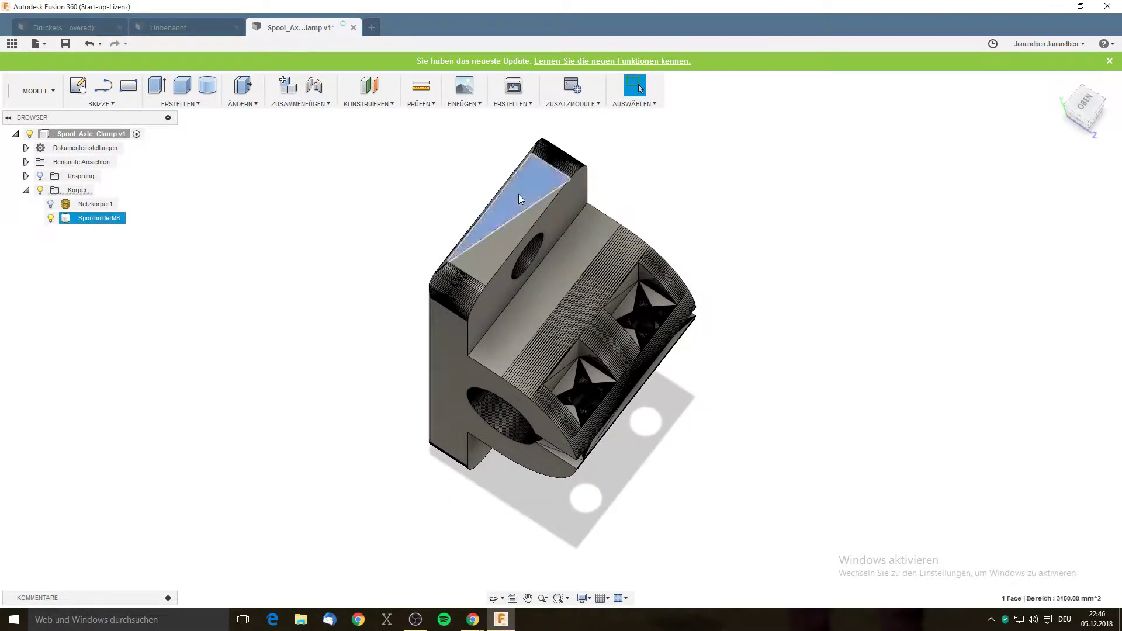
shift+middle_drag(772, 300, 595, 447)
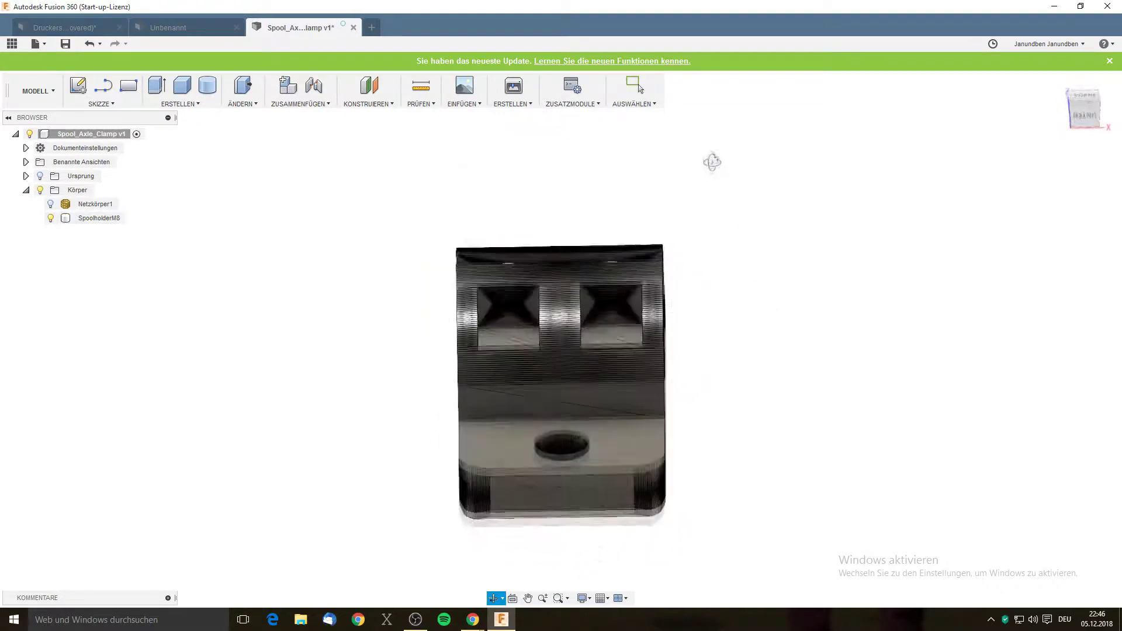
mouse_move(597, 462)
shift+middle_down()
mouse_move(676, 403)
mouse_move(671, 362)
mouse_move(582, 303)
shift+middle_up()
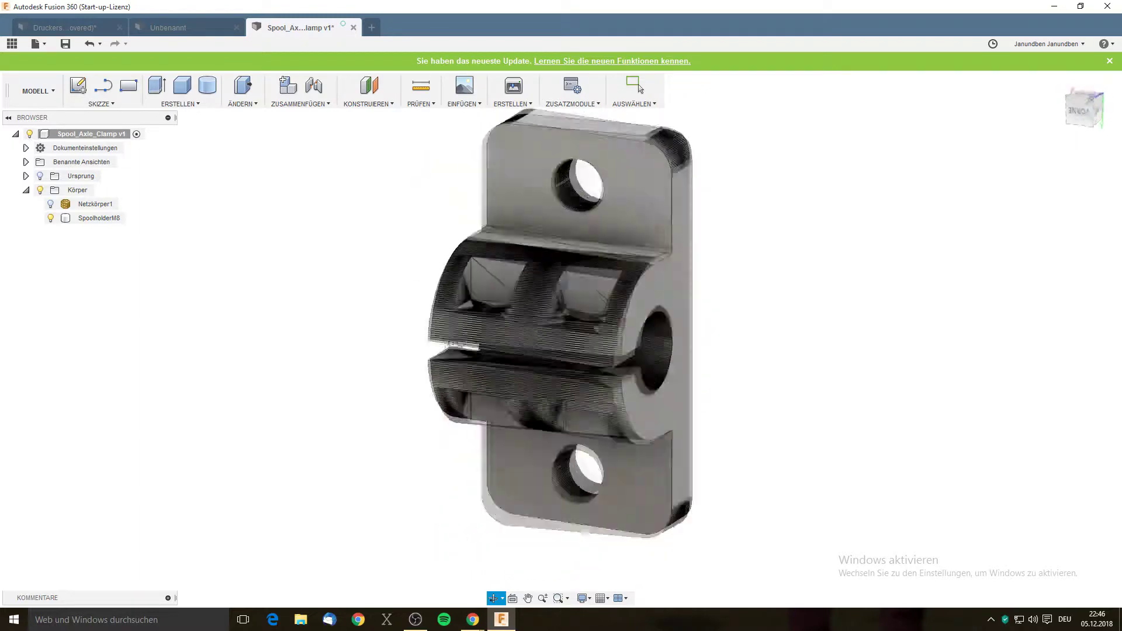
mouse_move(632, 288)
shift+middle_down()
mouse_move(780, 374)
mouse_move(857, 345)
shift+middle_up()
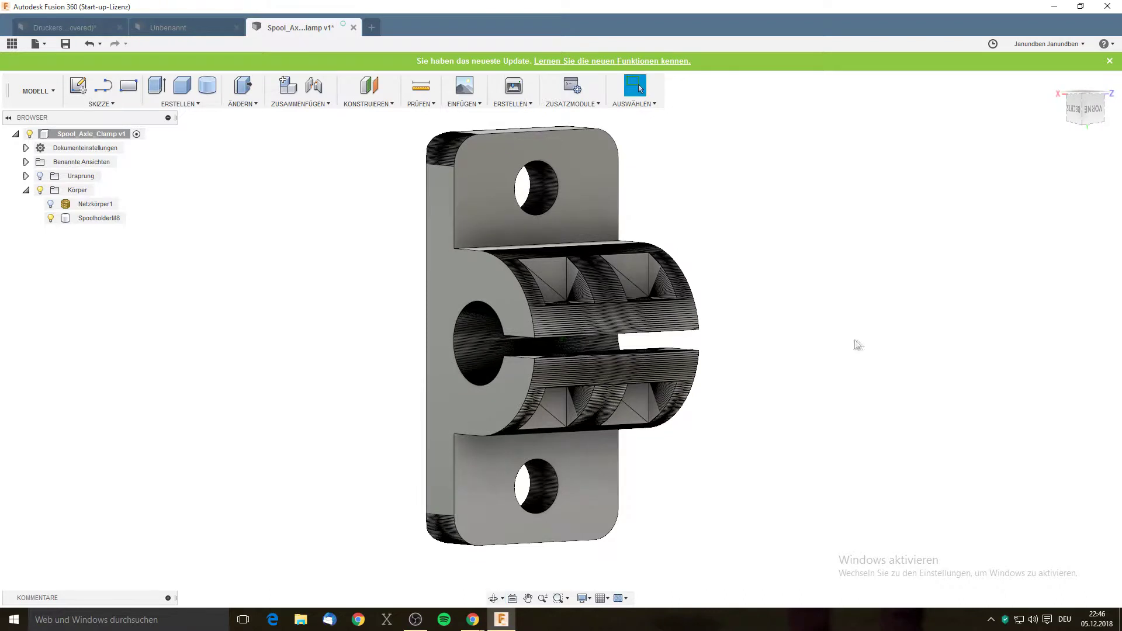
Save a new version of the clamp design and dismiss the update notice.
key(ctrl+s)
key(Return)
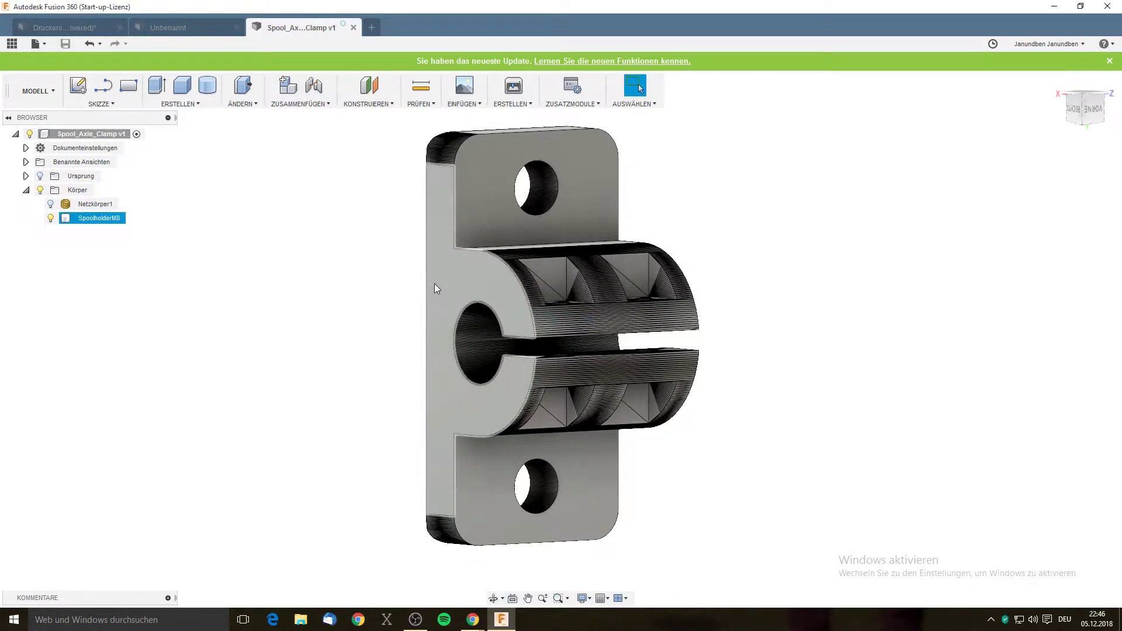
key(Escape)
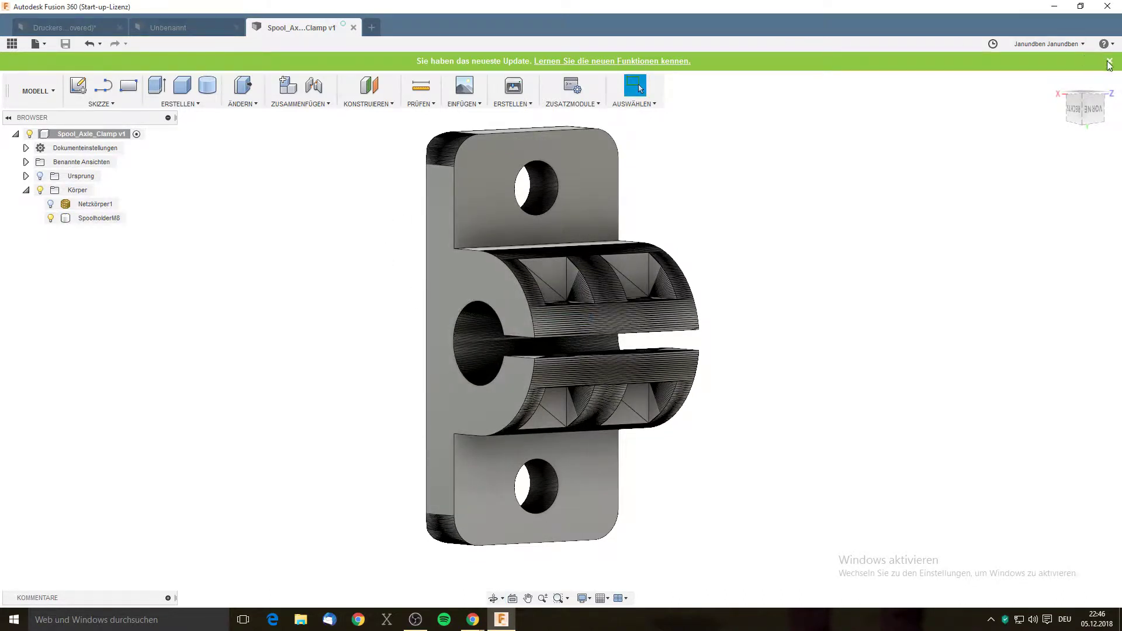
click(1110, 62)
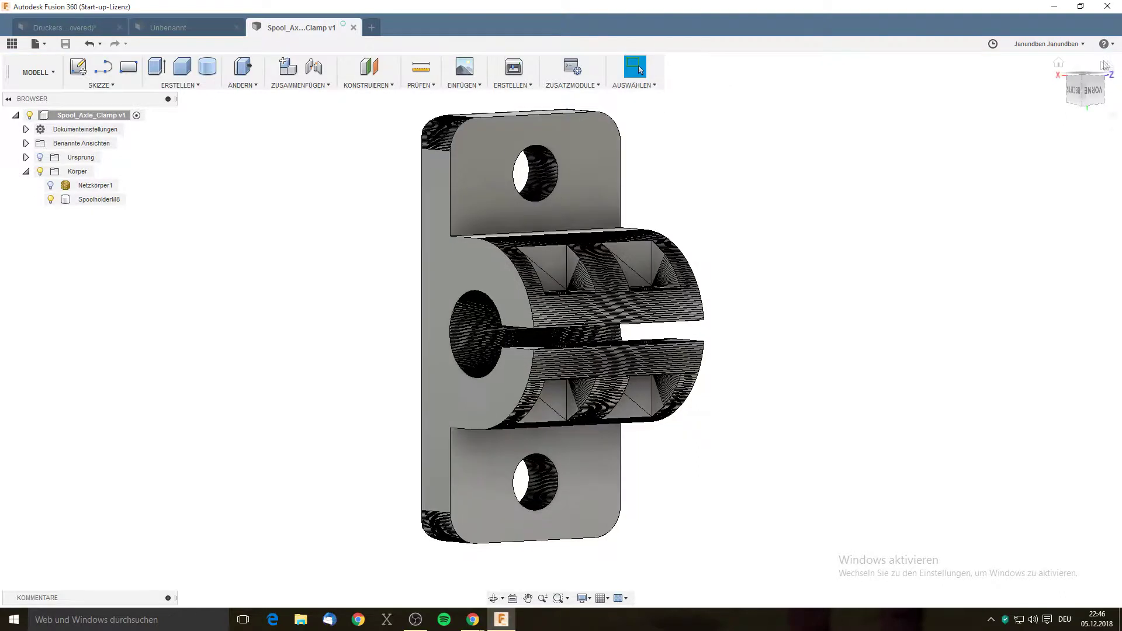
Close the untitled and clamp documents, then insert Spool_Axle_Clamp v2 into the Druckerschrank design.
click(236, 28)
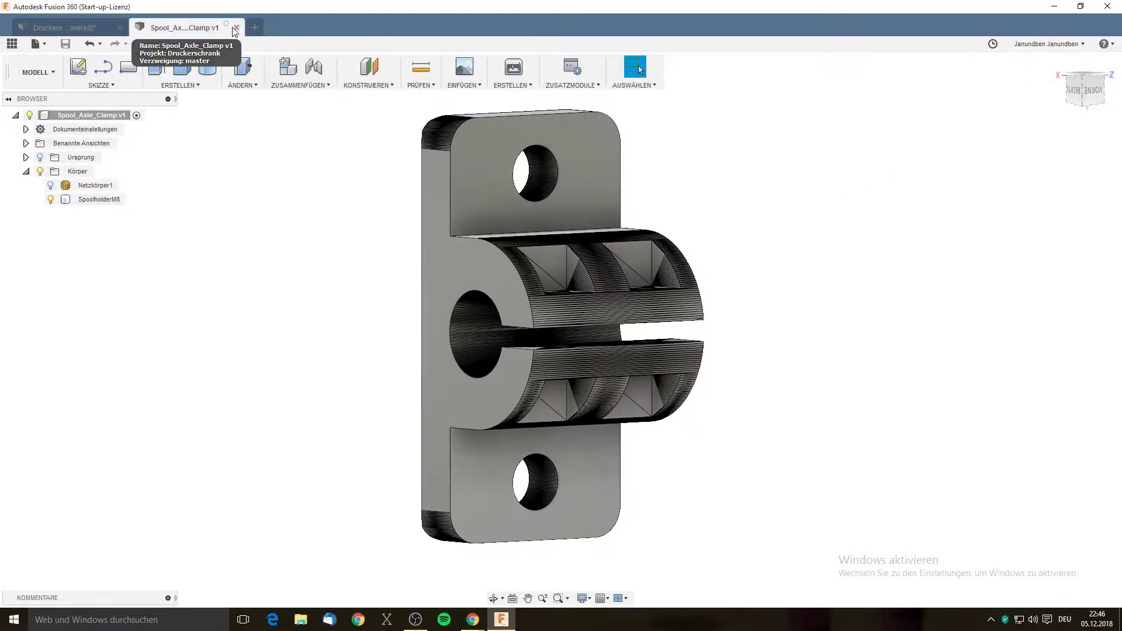
click(236, 27)
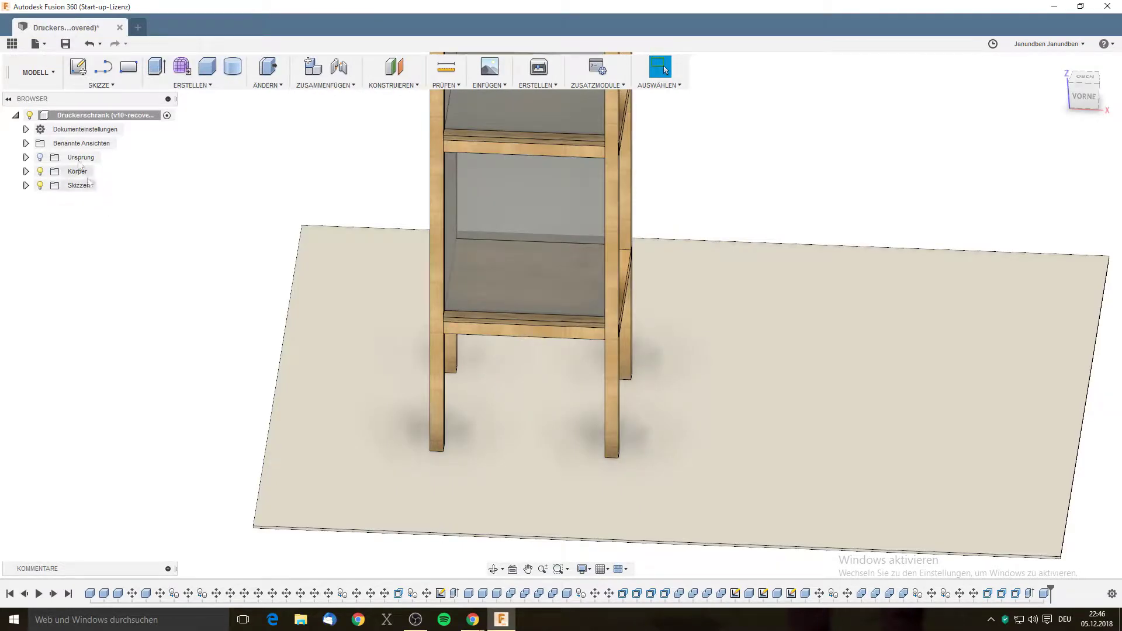
click(11, 45)
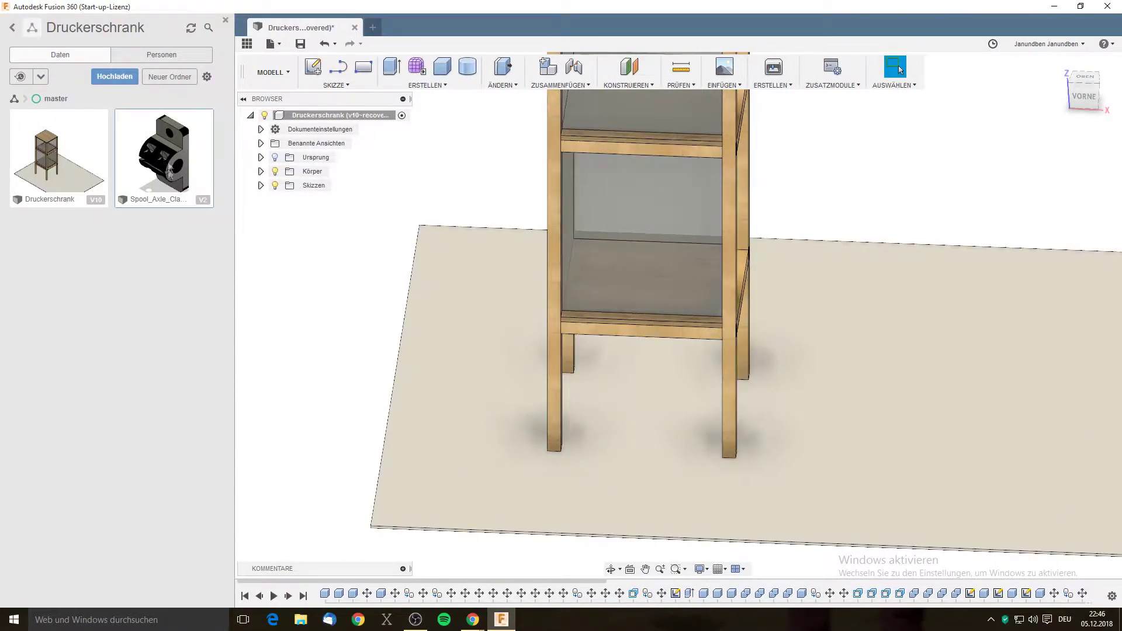
right_click(168, 159)
click(171, 175)
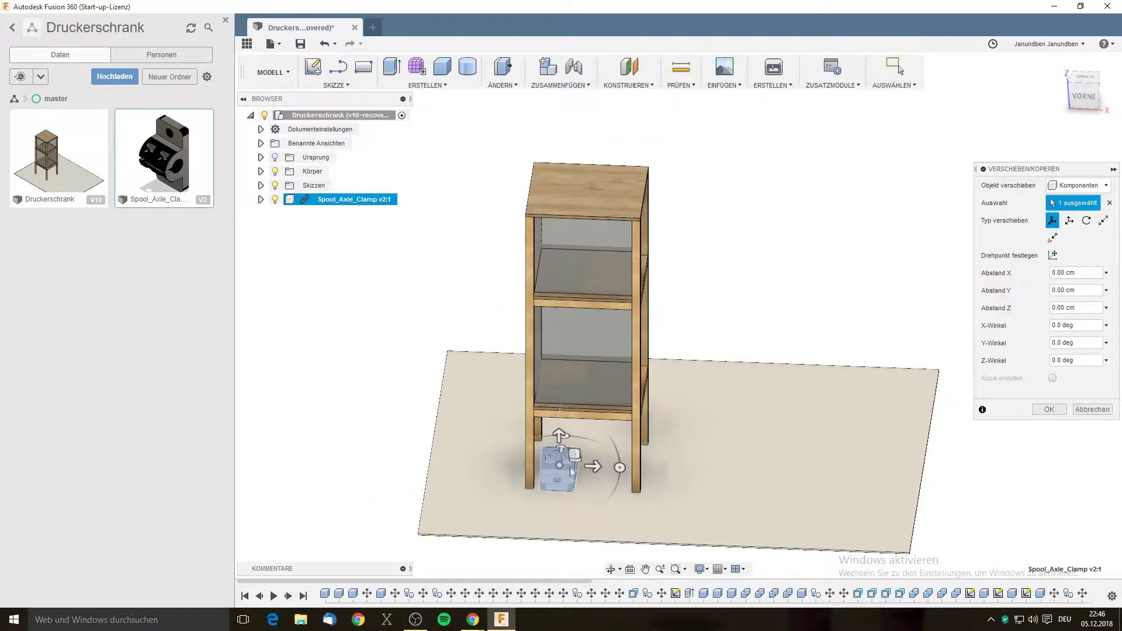
click(1049, 409)
mouse_move(869, 343)
shift+middle_down()
mouse_move(849, 309)
mouse_move(776, 443)
shift+middle_up()
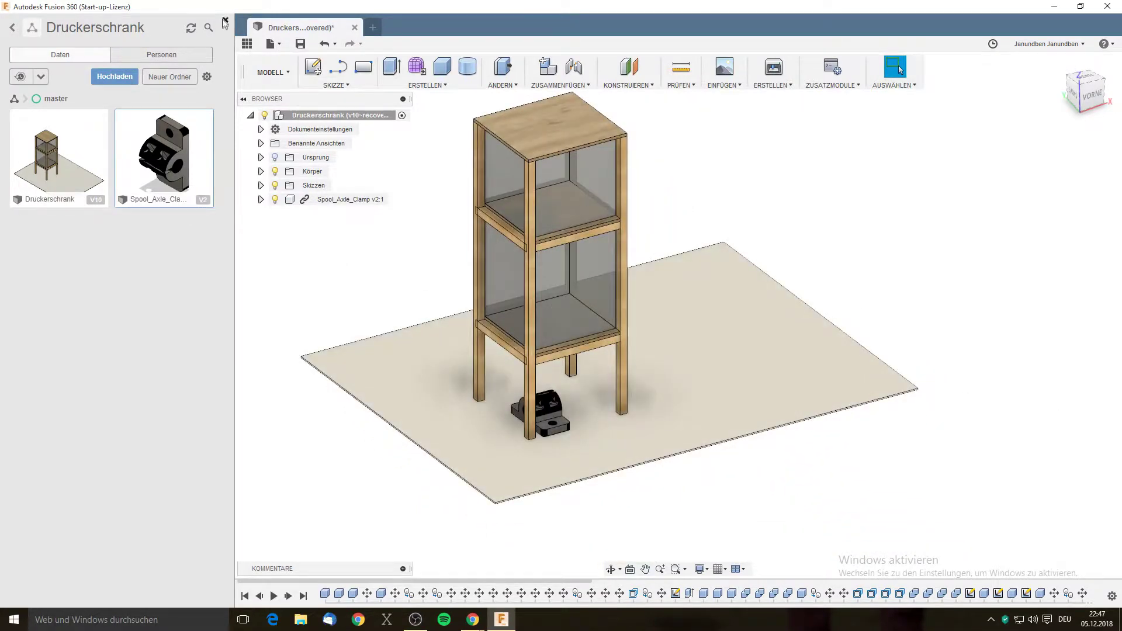
click(225, 23)
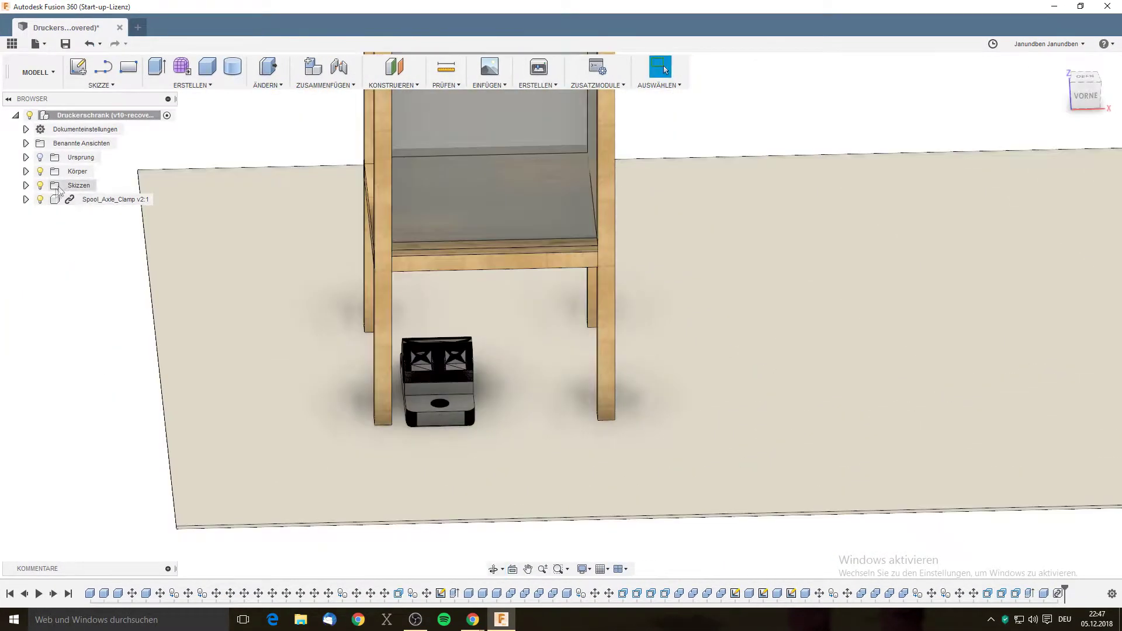
click(25, 199)
click(37, 227)
click(111, 256)
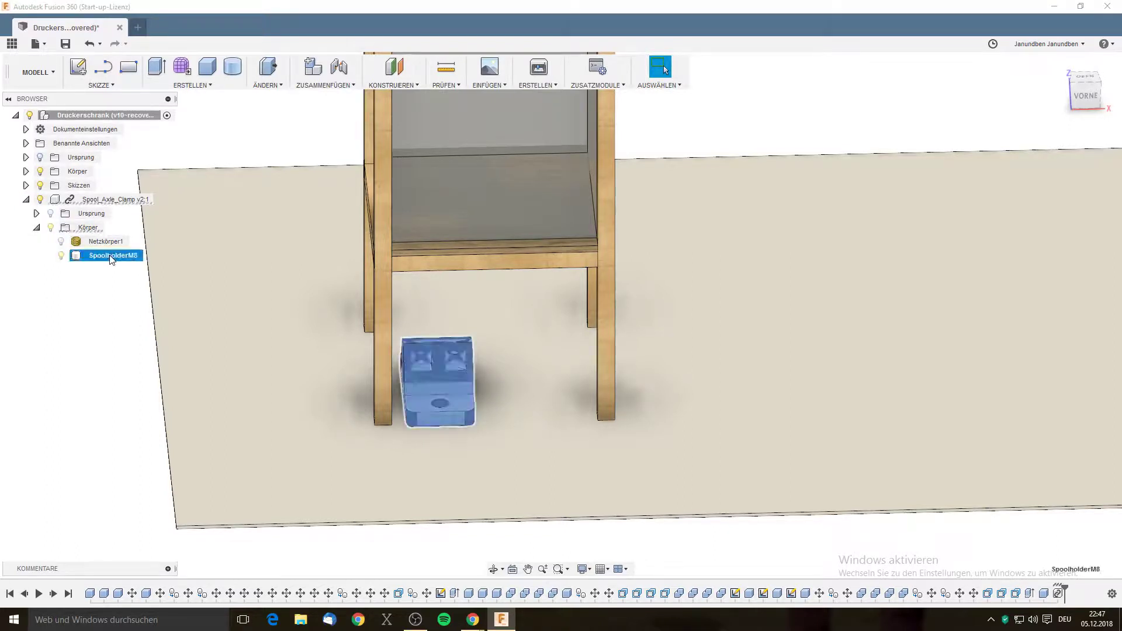
click(192, 86)
click(281, 87)
click(287, 146)
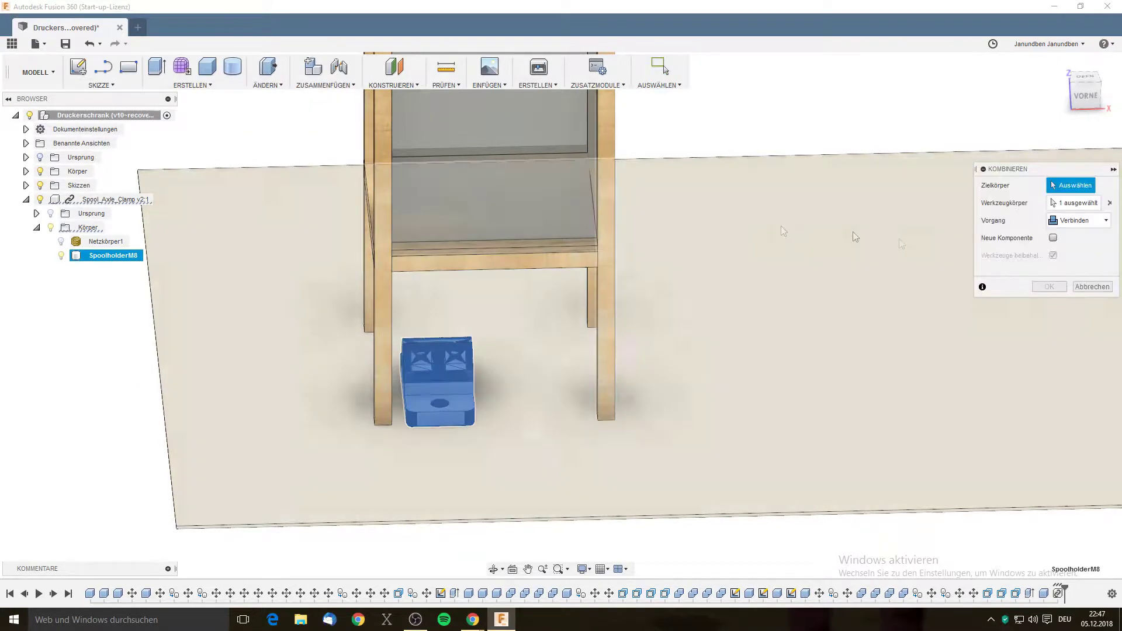
key(Escape)
click(266, 85)
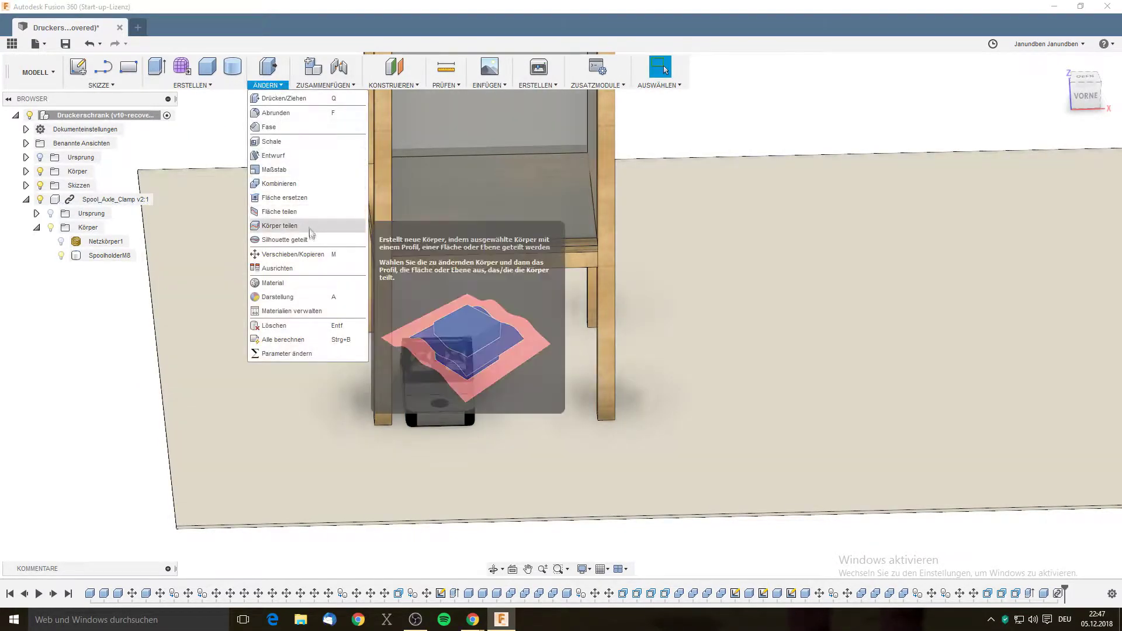
click(274, 169)
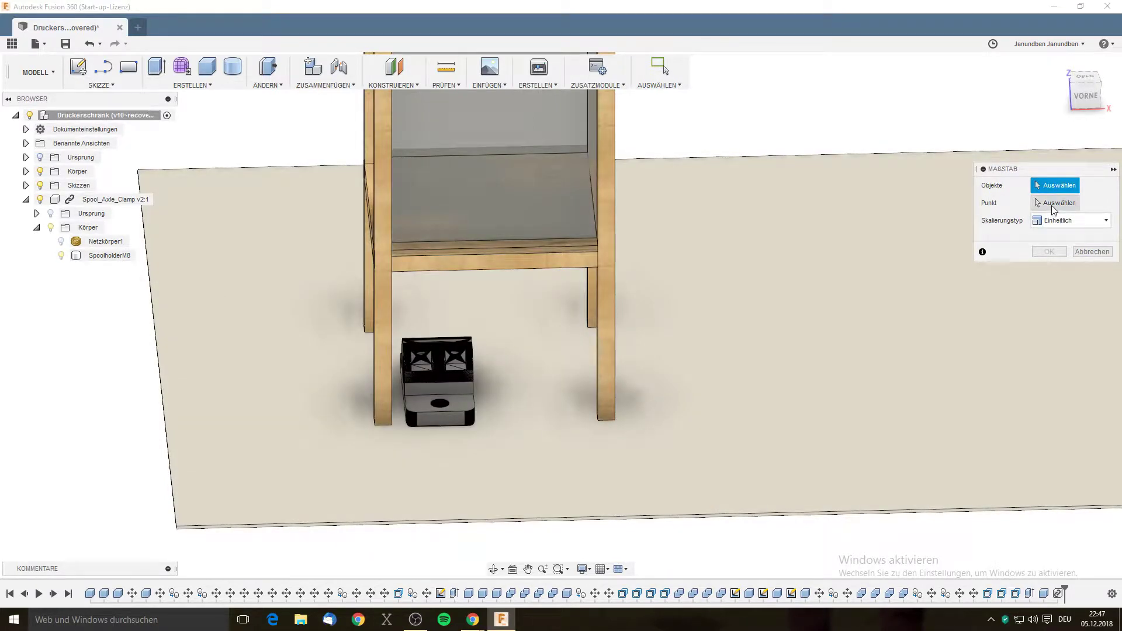
click(1054, 209)
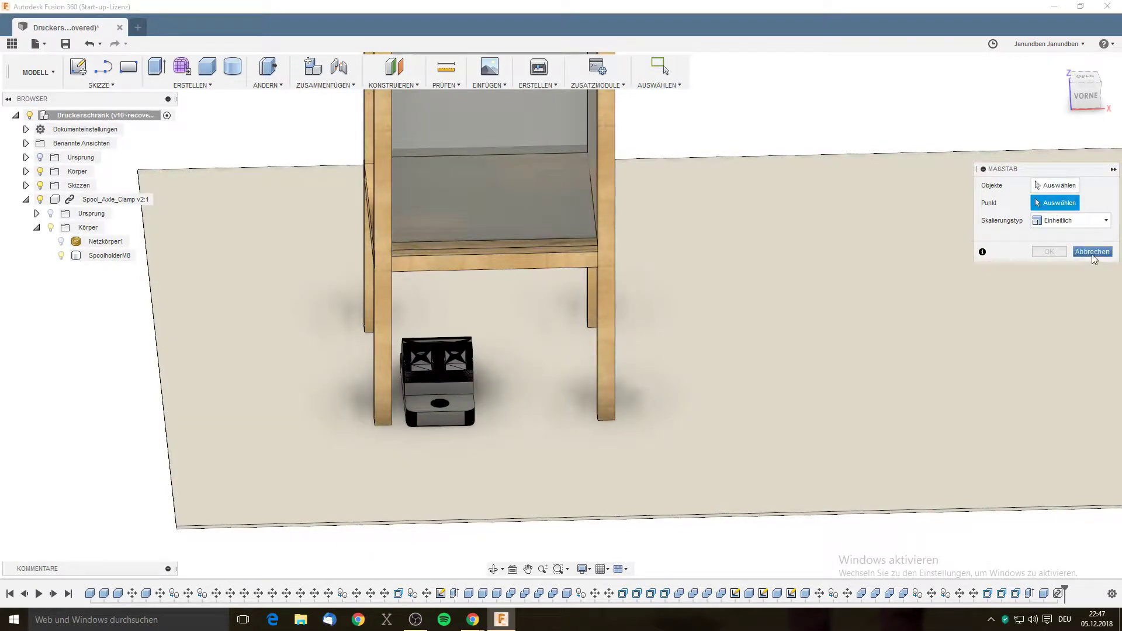
click(1092, 252)
click(105, 259)
click(267, 85)
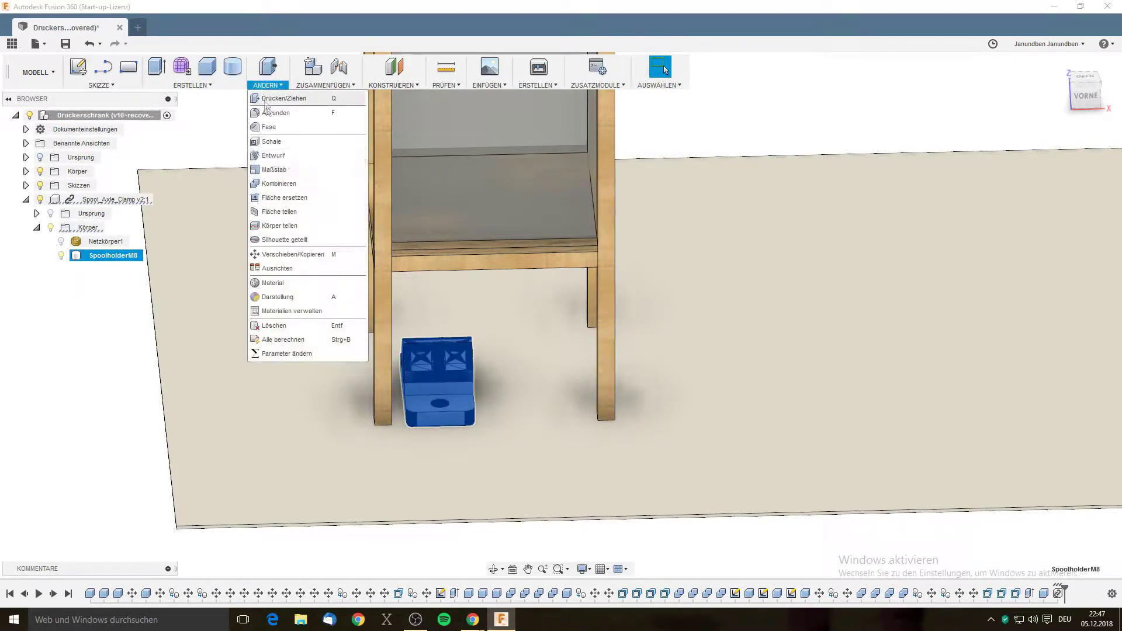
click(293, 173)
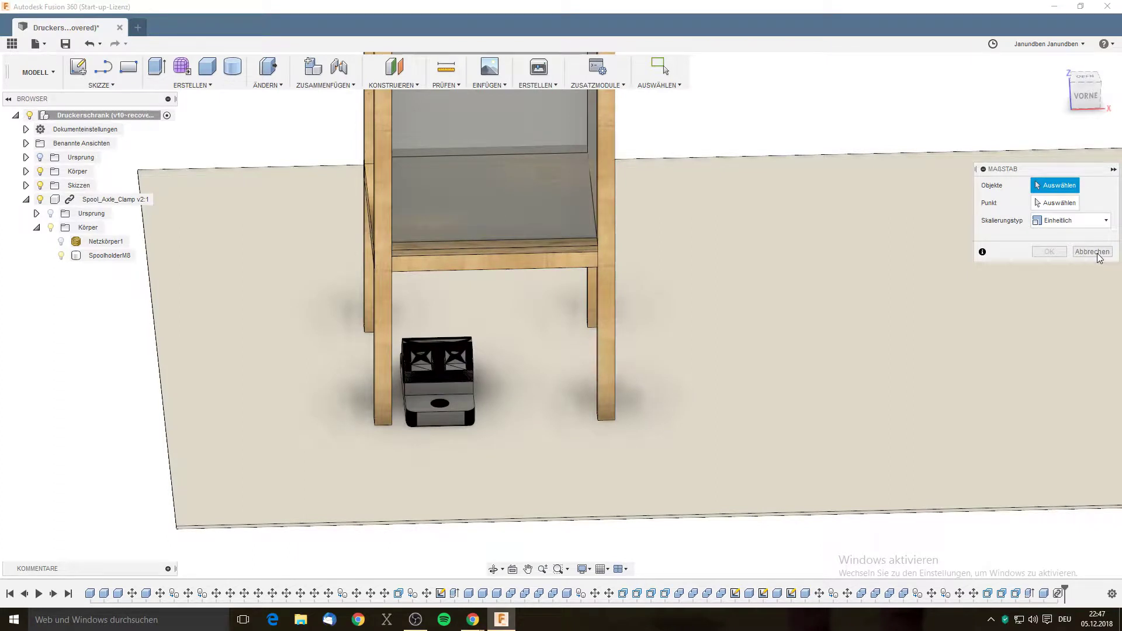
click(1092, 252)
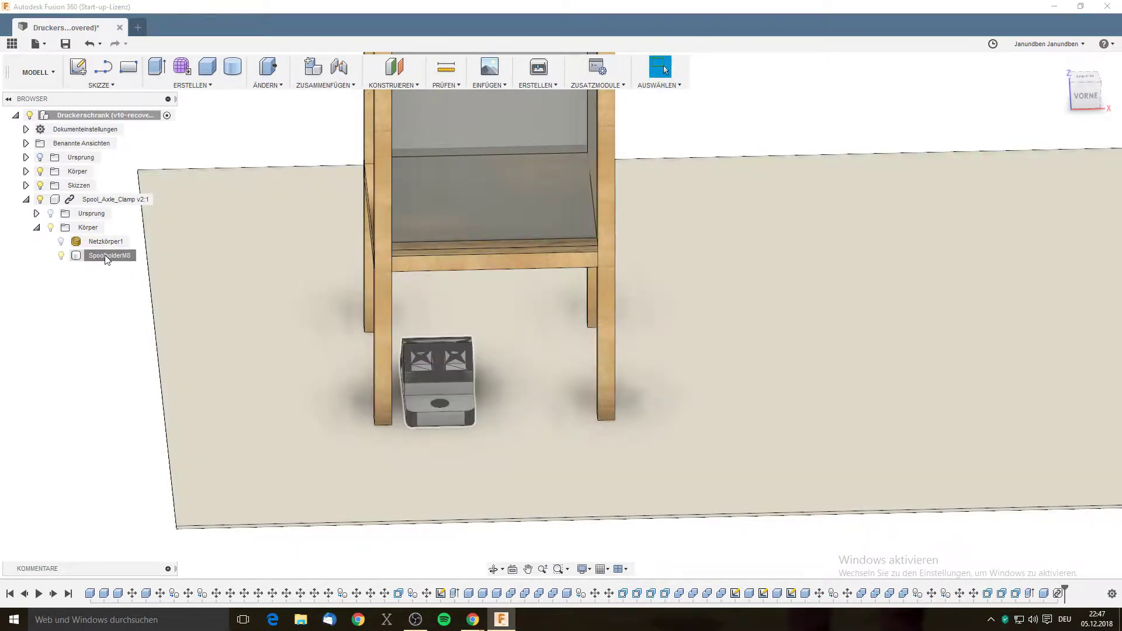
right_click(107, 258)
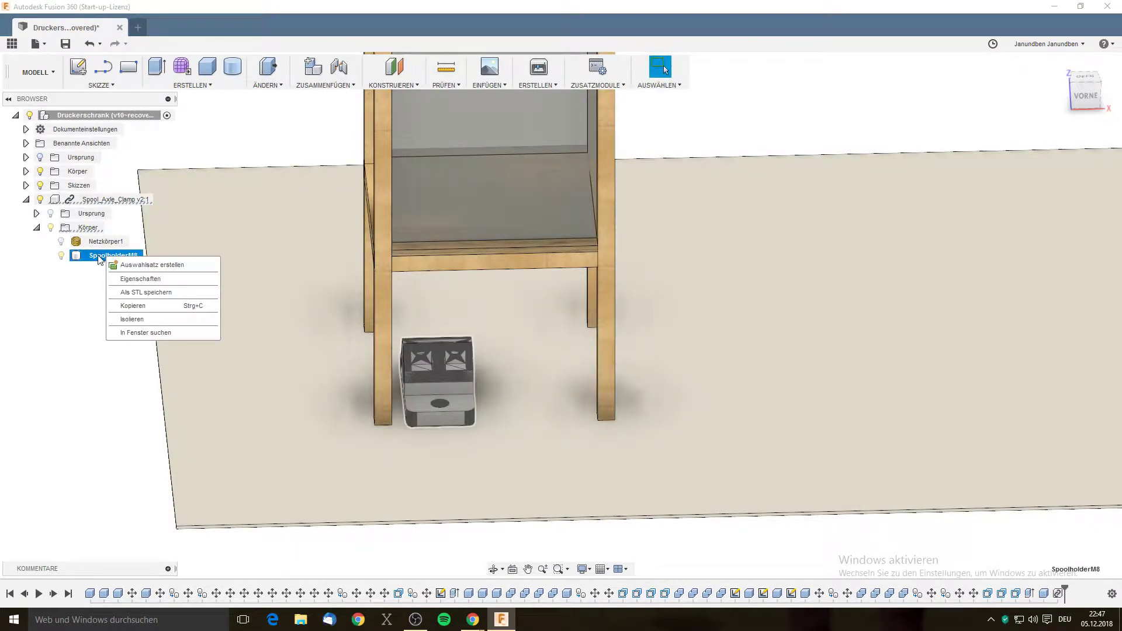
click(142, 323)
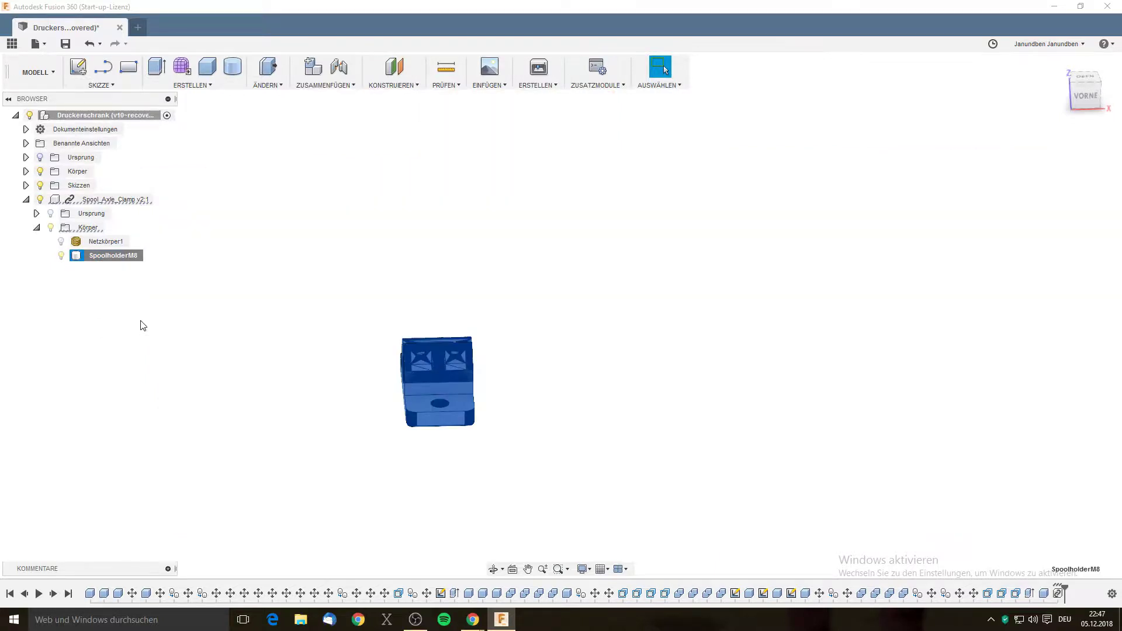
click(345, 348)
click(442, 395)
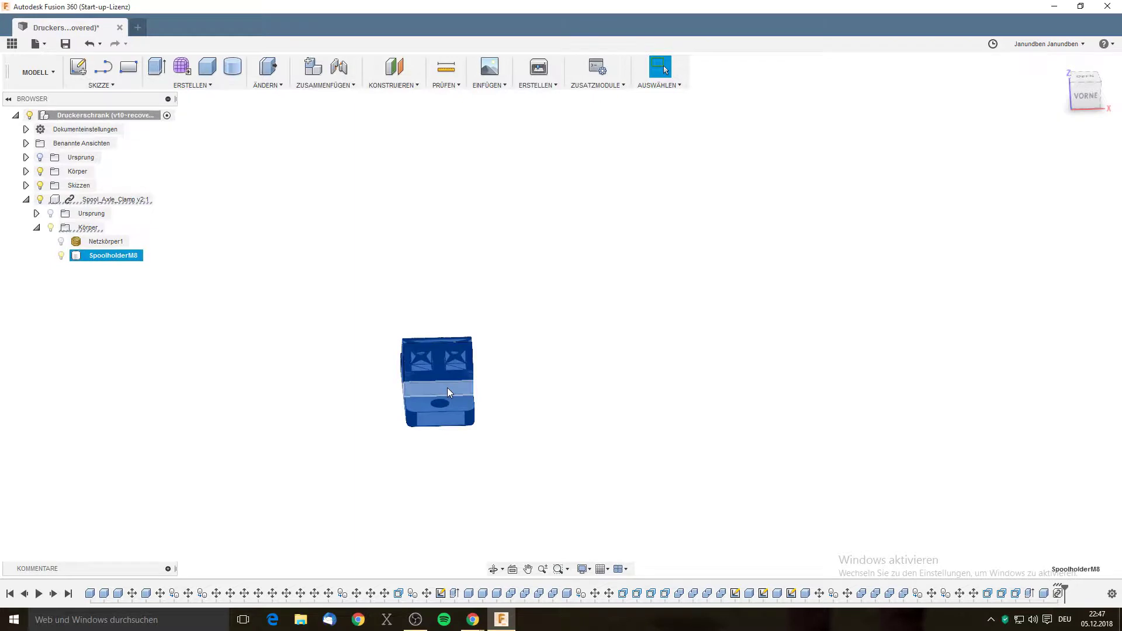
click(327, 351)
right_click(116, 257)
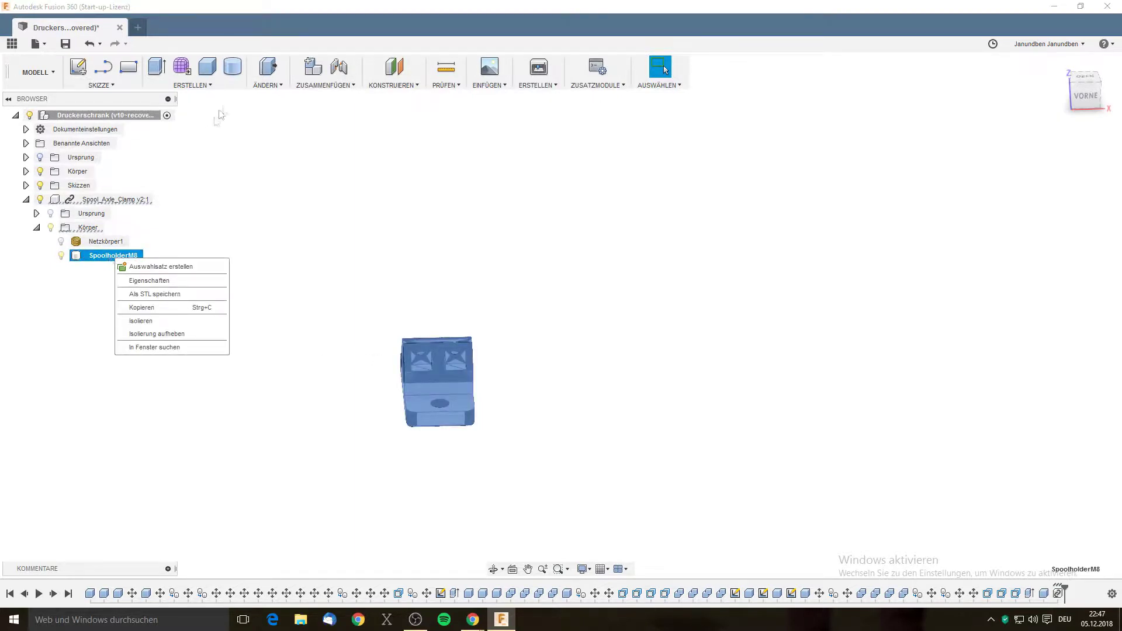
click(257, 94)
click(286, 177)
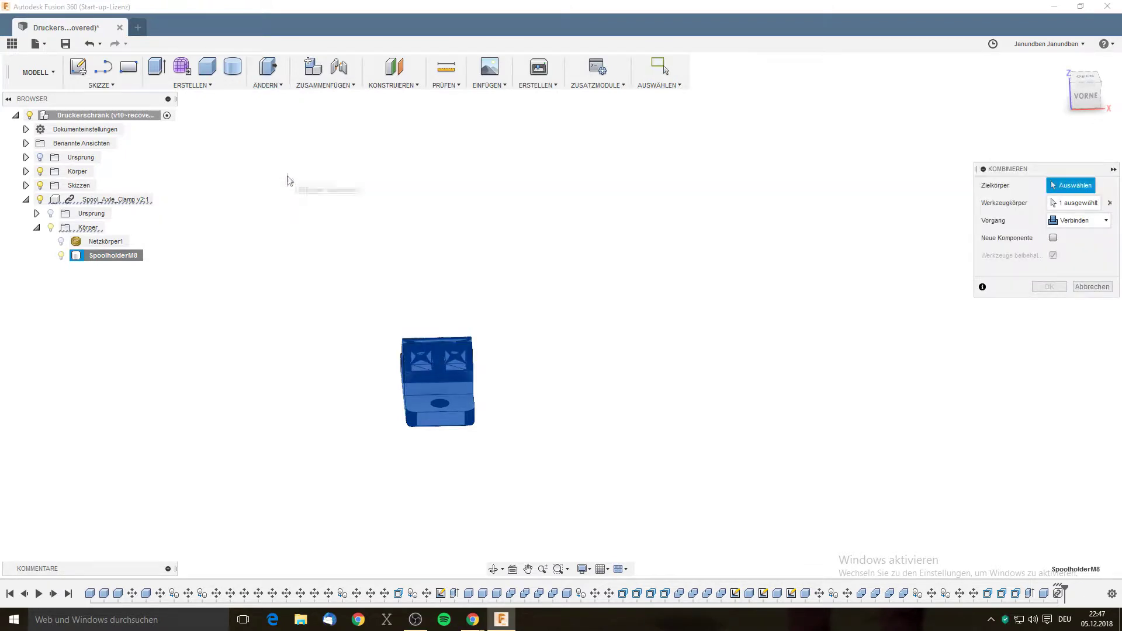
click(1092, 287)
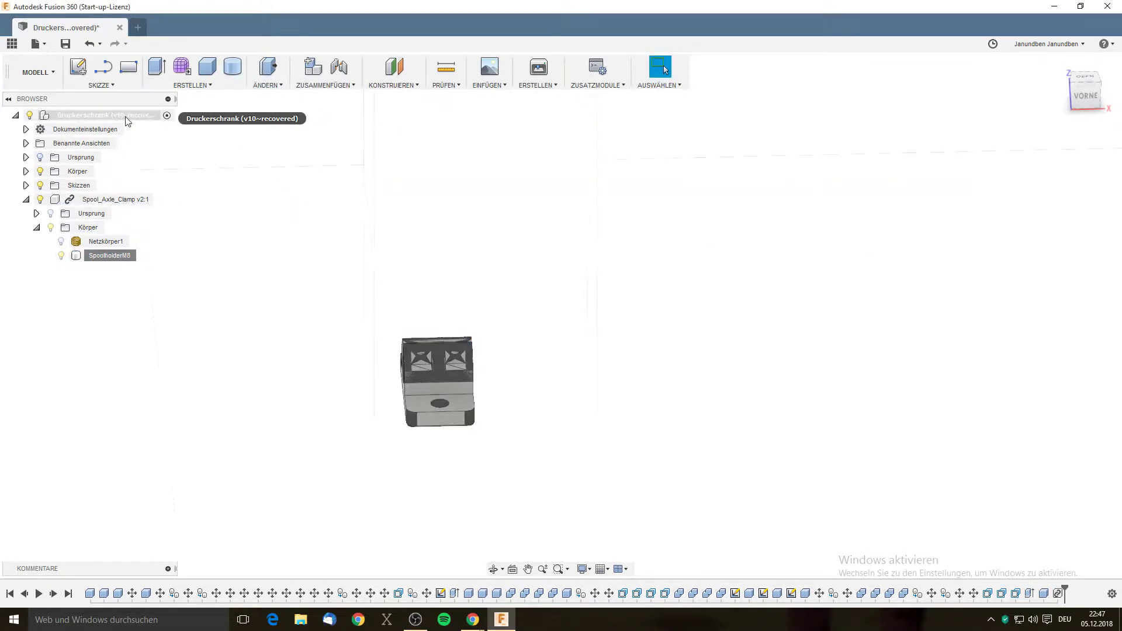
click(50, 229)
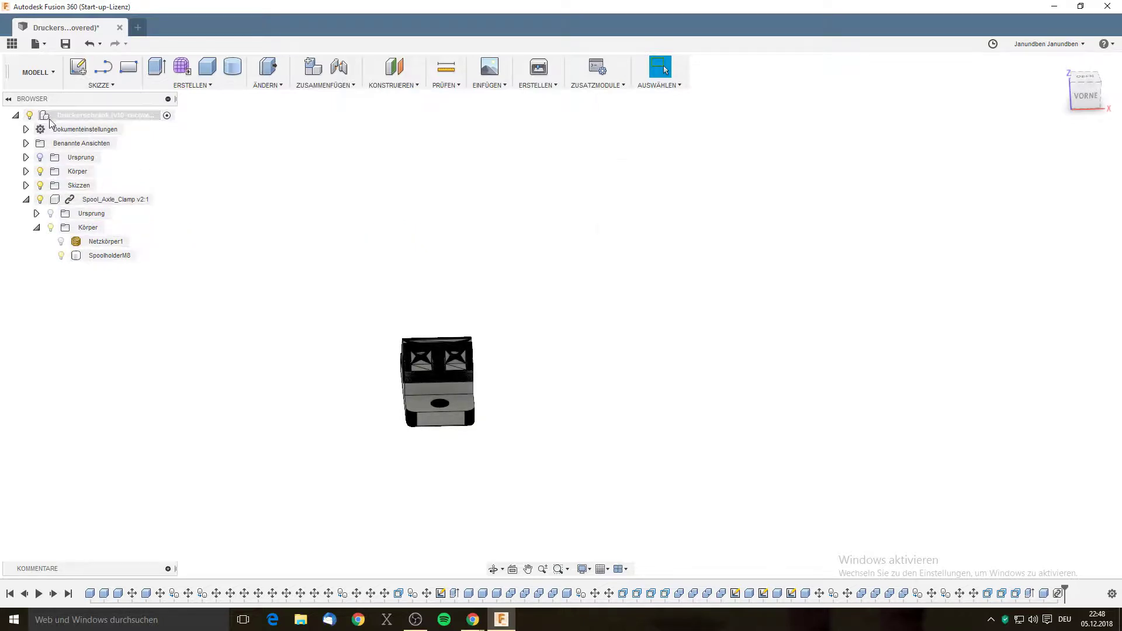
right_click(107, 255)
click(132, 315)
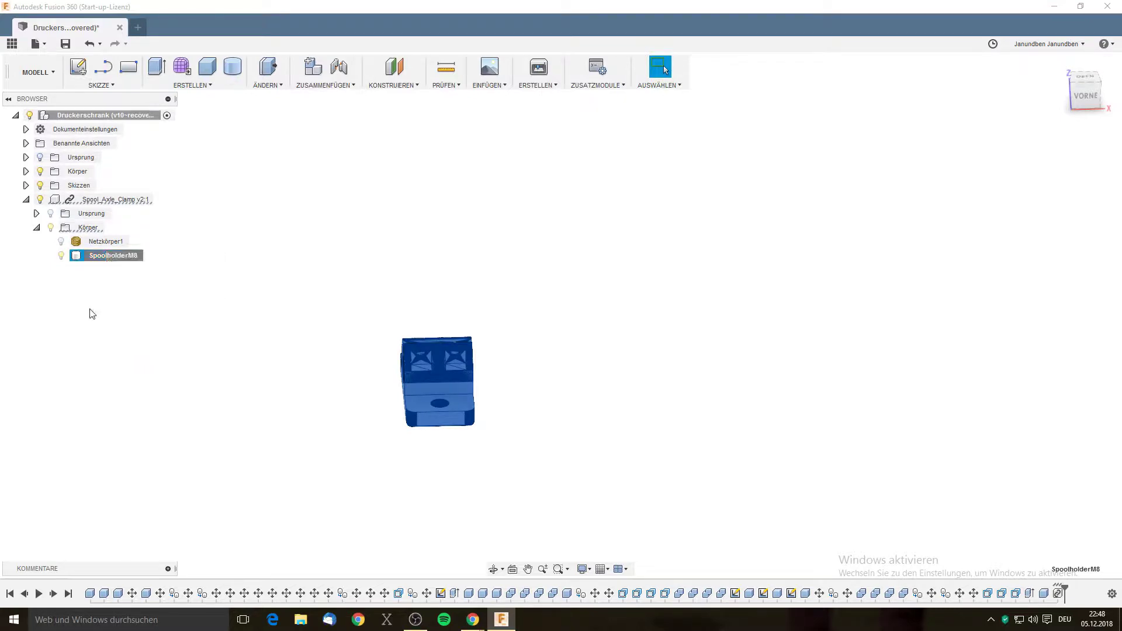
right_click(111, 259)
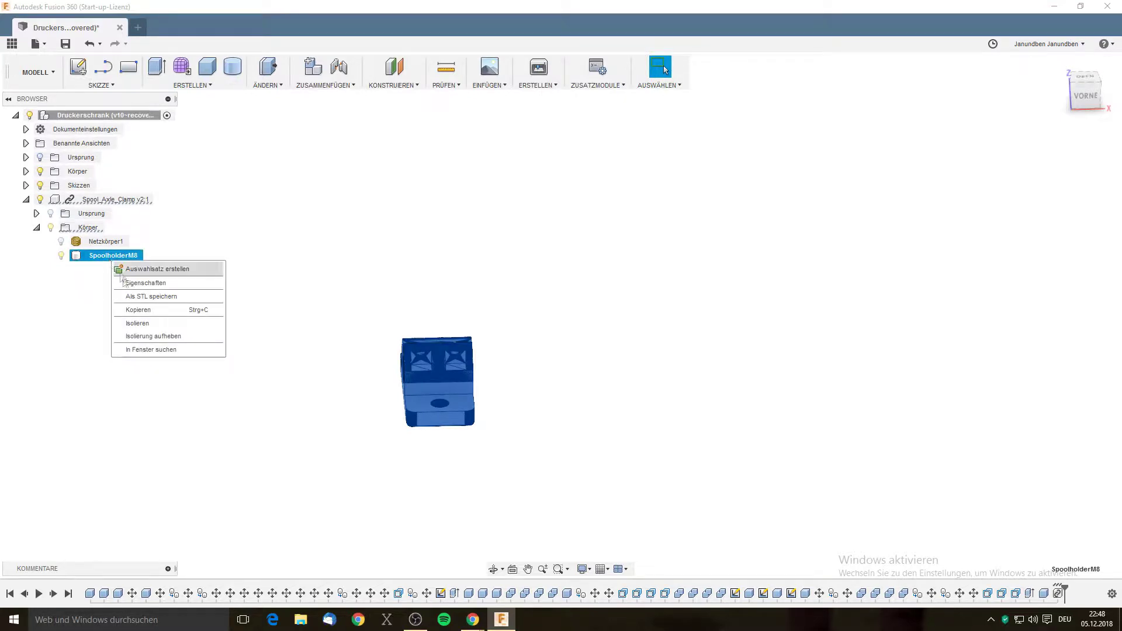
click(149, 332)
key(Escape)
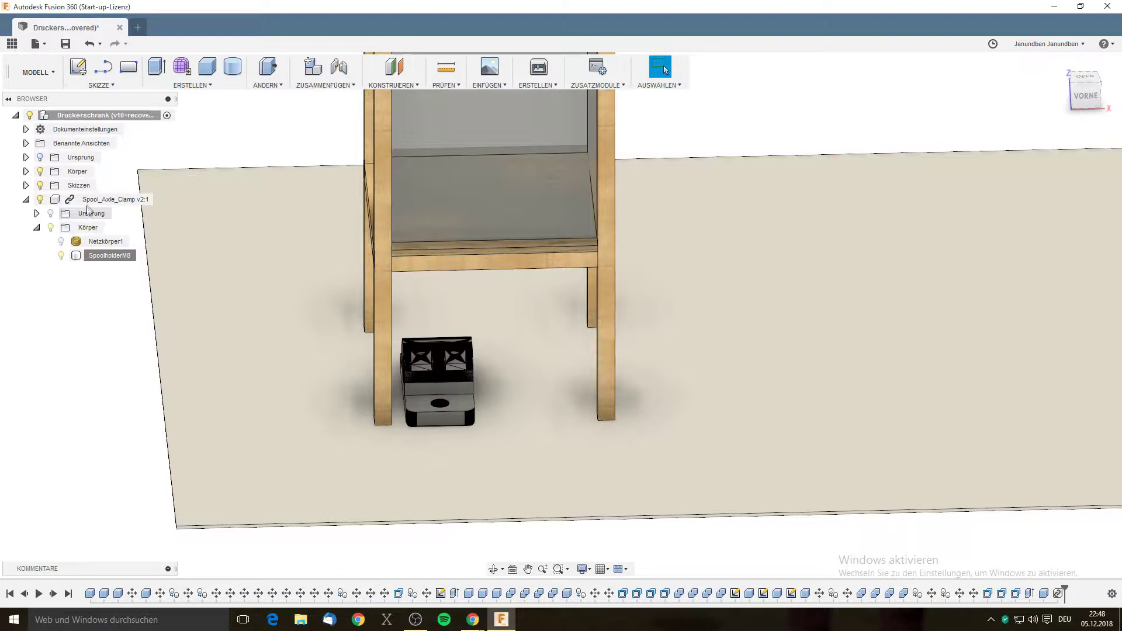
Use Verknüpfung lösen on the Spool_Axle_Clamp v2:1 component in the browser.
right_click(57, 201)
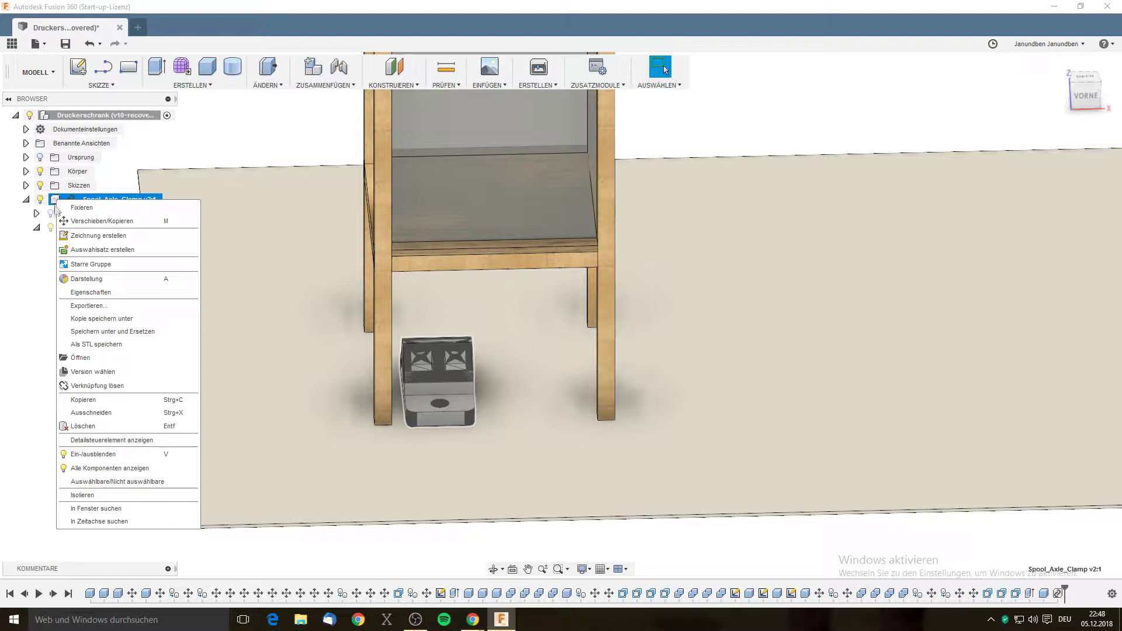
click(57, 203)
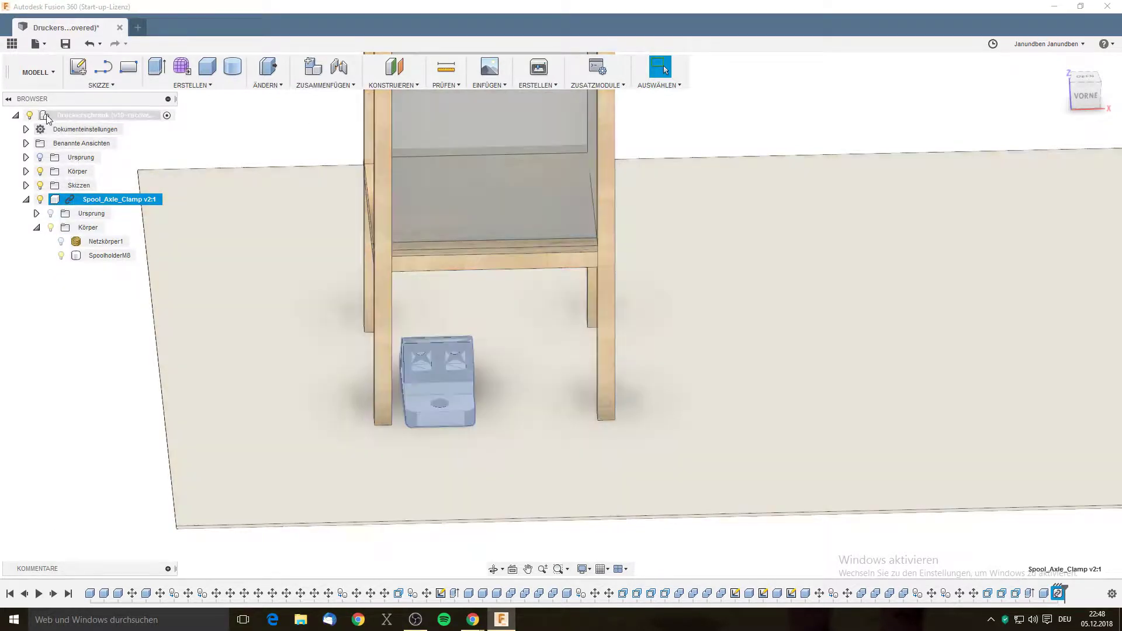
right_click(48, 119)
click(27, 291)
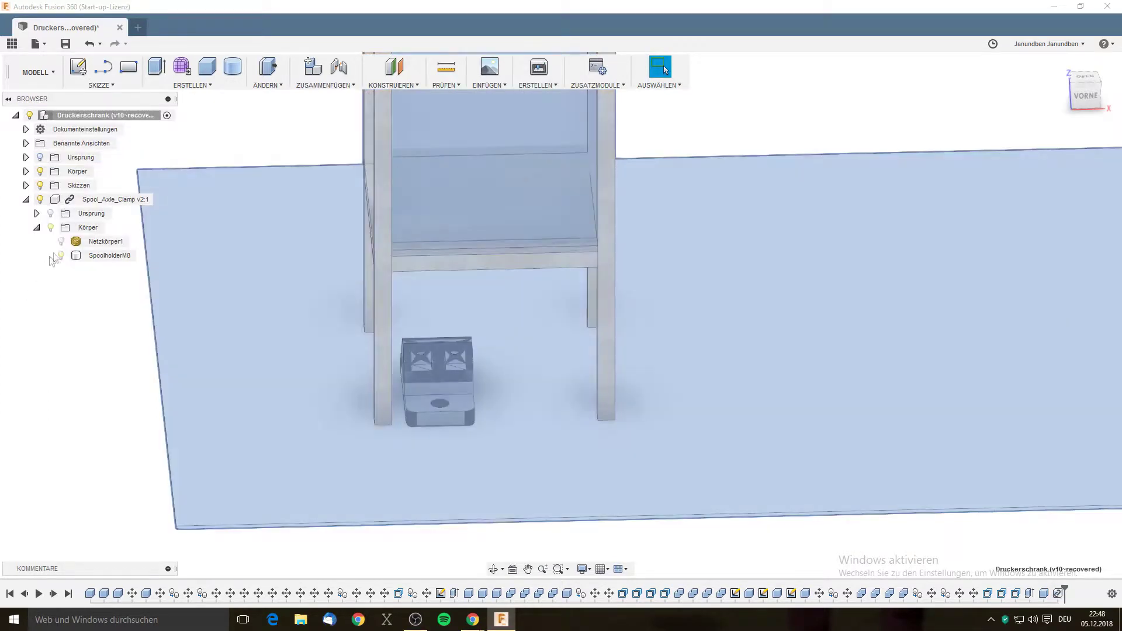
right_click(85, 203)
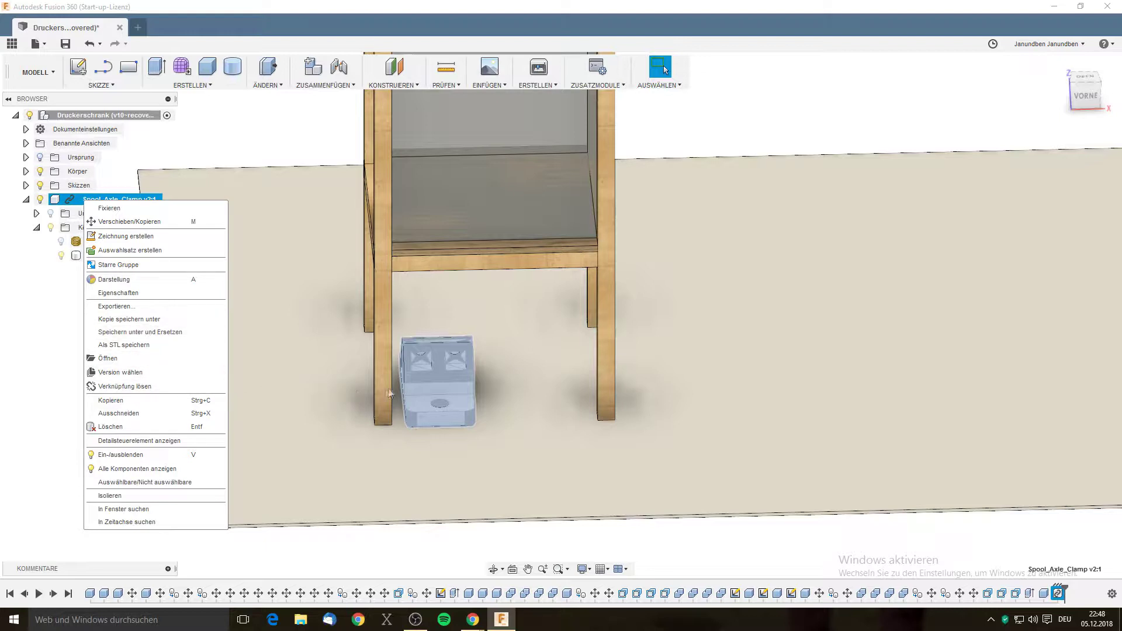
click(159, 385)
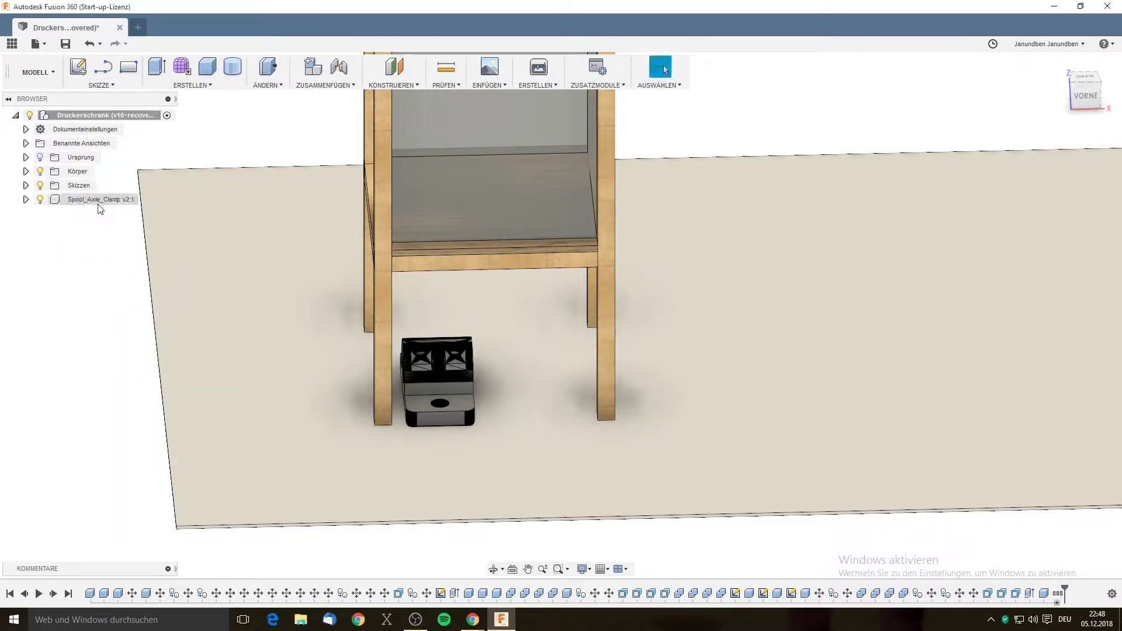
Expand the Spool_Axle_Clamp component's bodies and select SpoolholderM8.
click(26, 200)
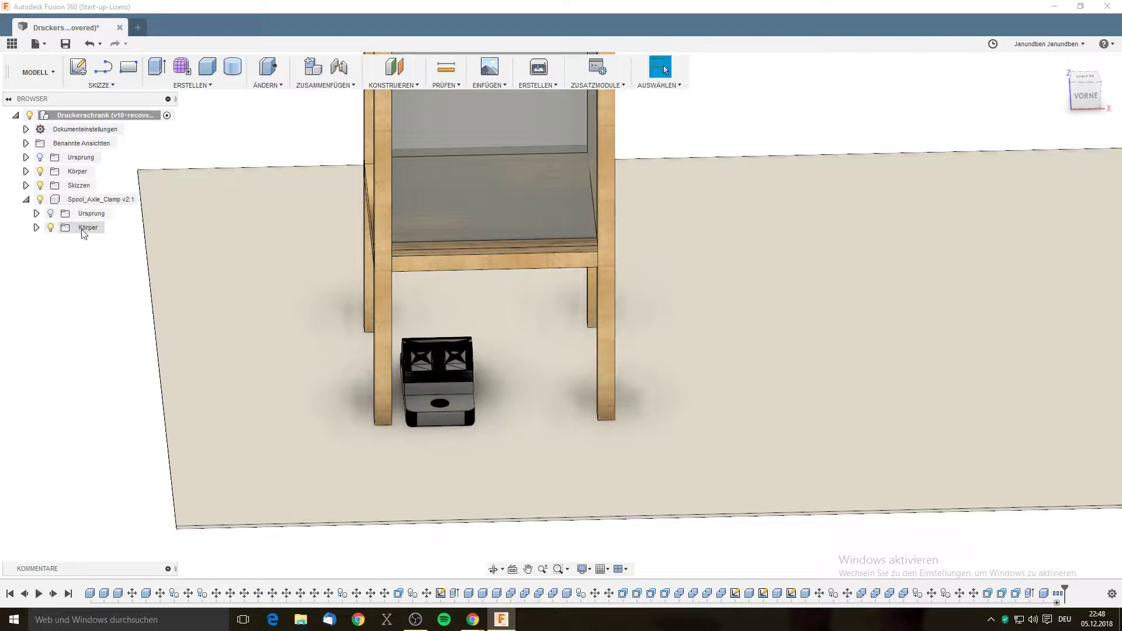
click(37, 227)
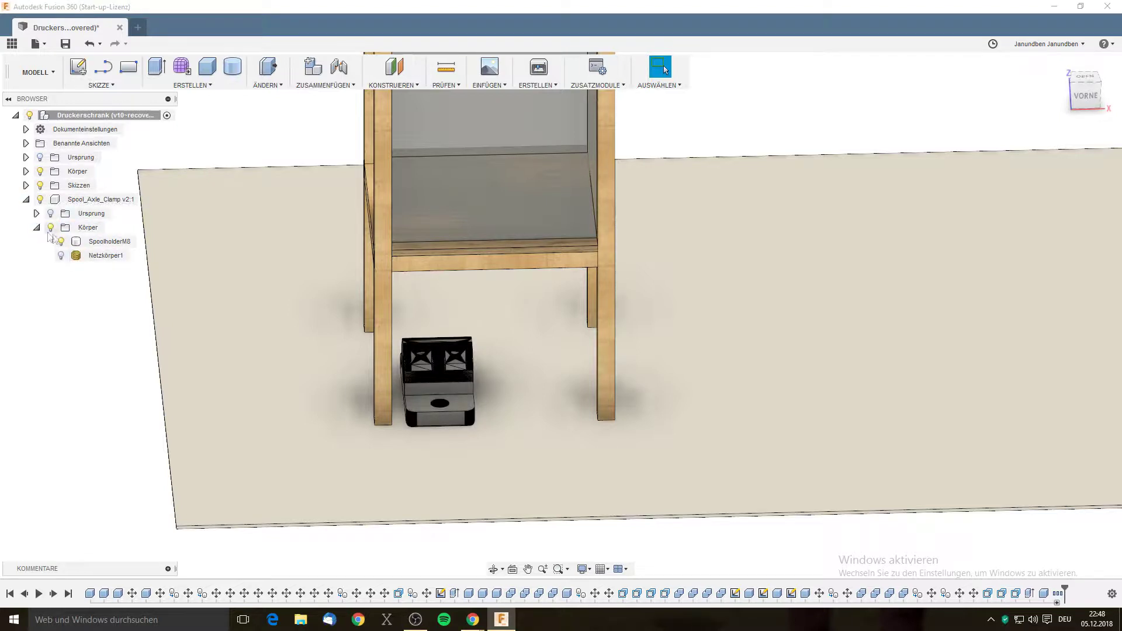
click(108, 241)
right_click(110, 241)
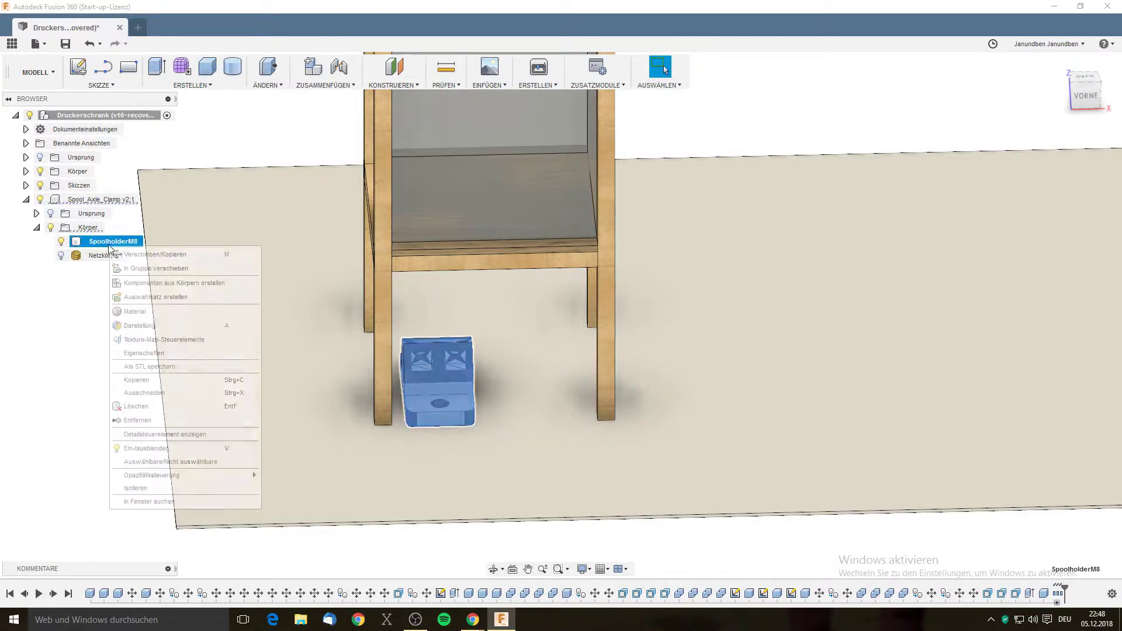
key(Escape)
key(Escape)
Scale SpoolholderM8 with ÄNDERN > Maßstab using a Skalierungsfaktor of 0.1.
click(108, 245)
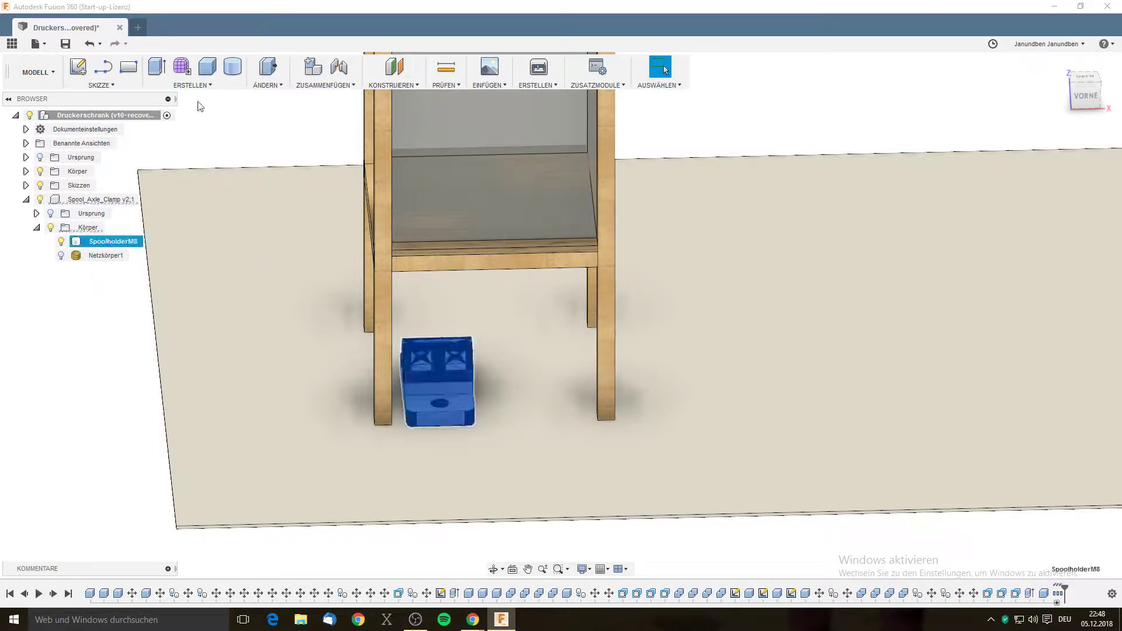
click(266, 84)
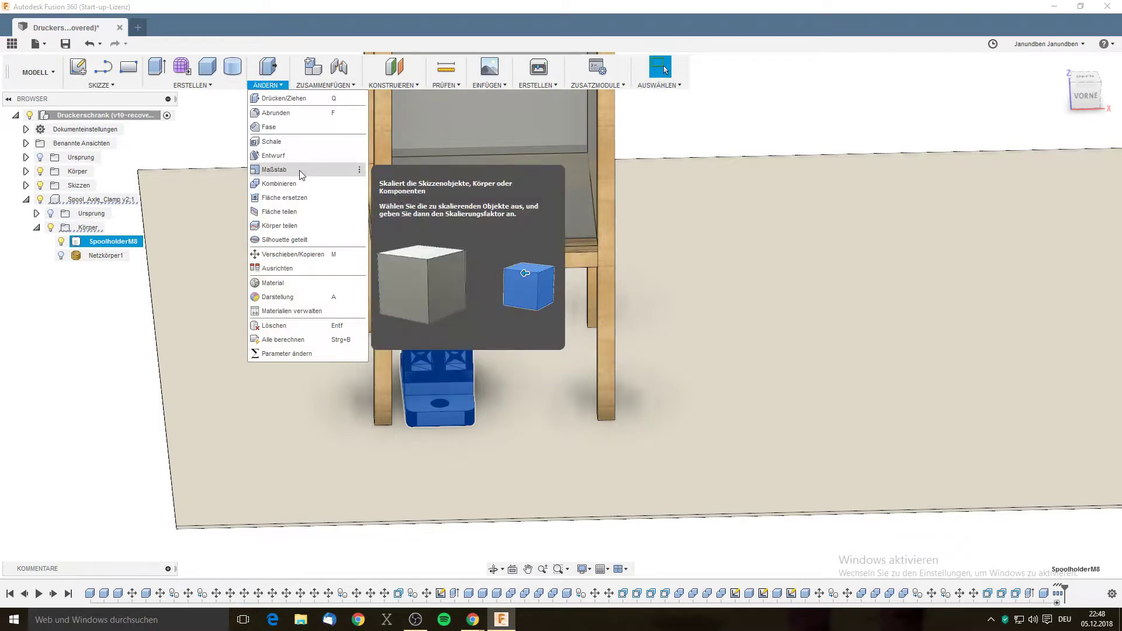
click(300, 170)
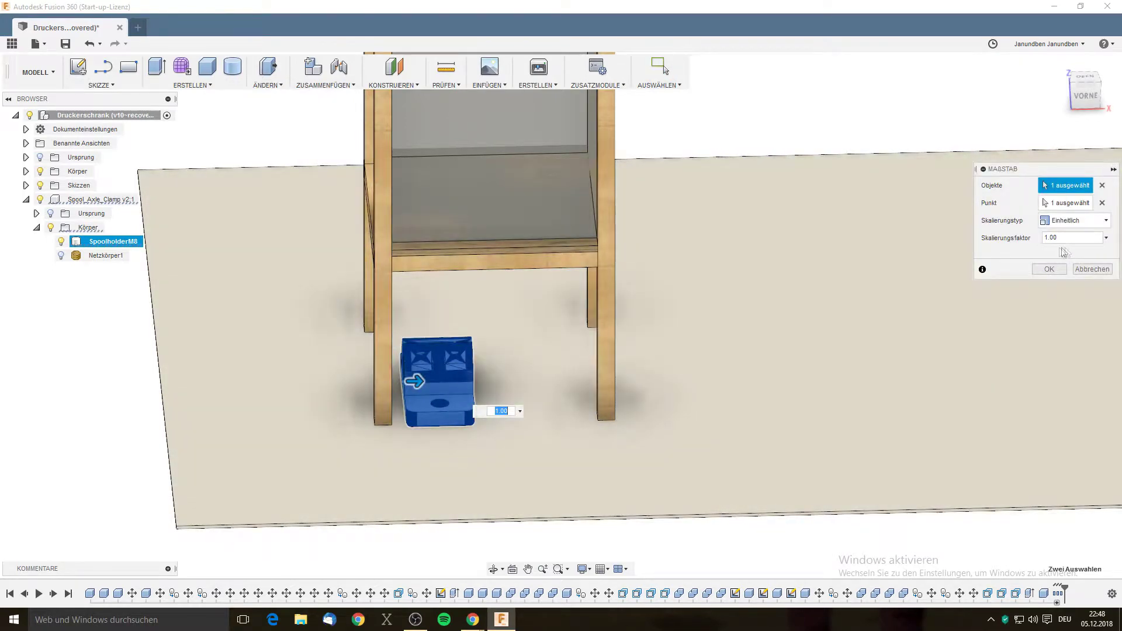
click(1050, 237)
click(11, 43)
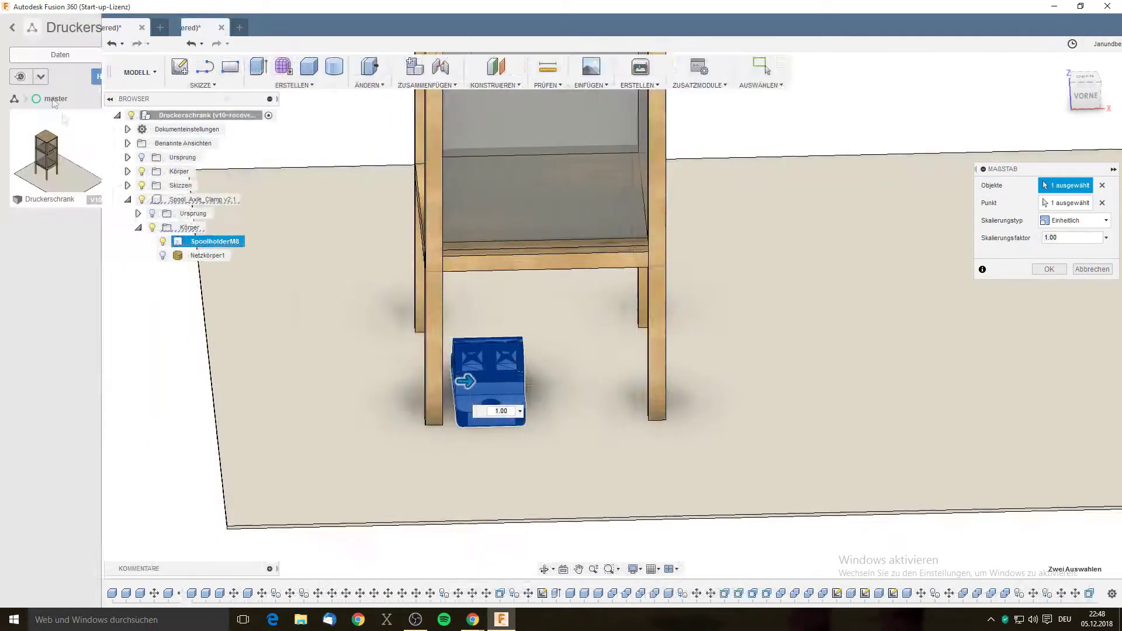
click(225, 22)
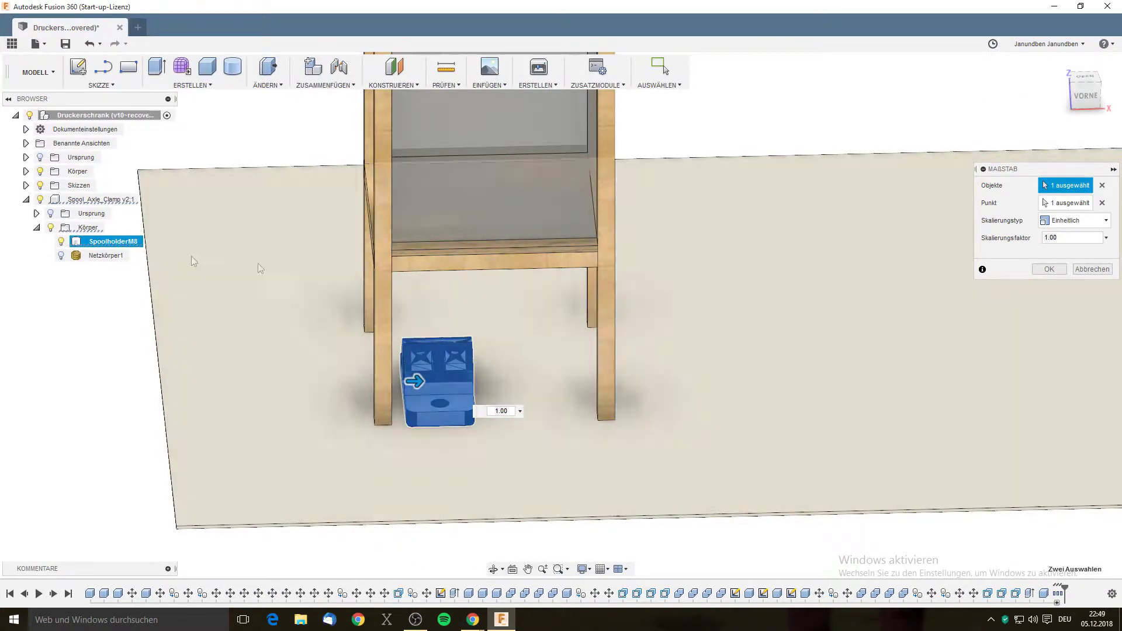
click(1065, 237)
drag(1064, 237, 1030, 244)
text(0.1)
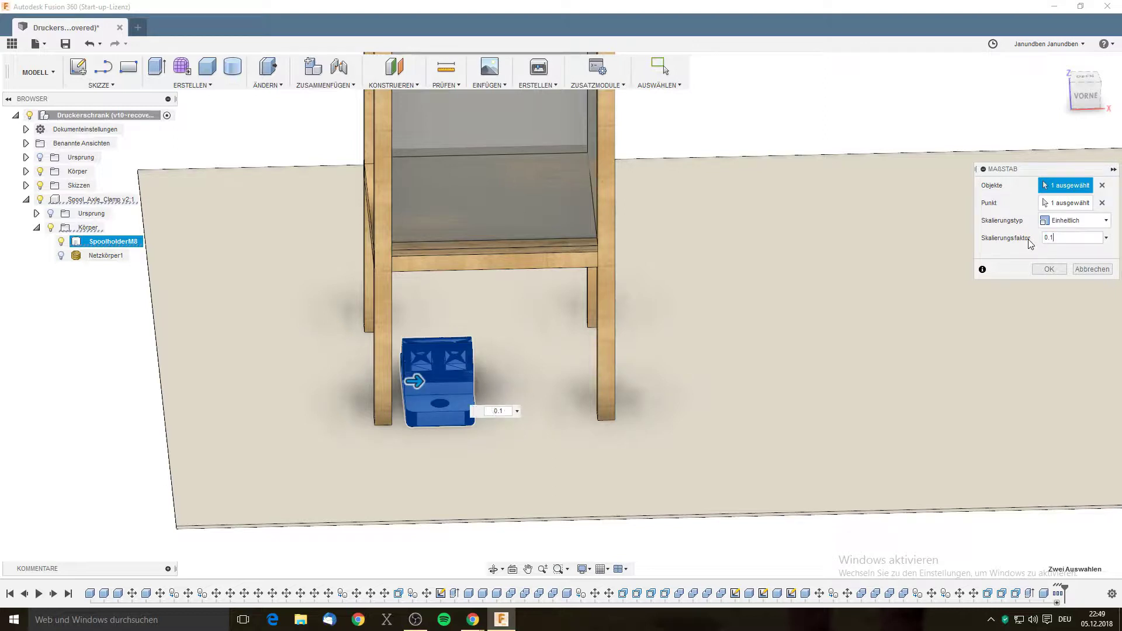
key(Return)
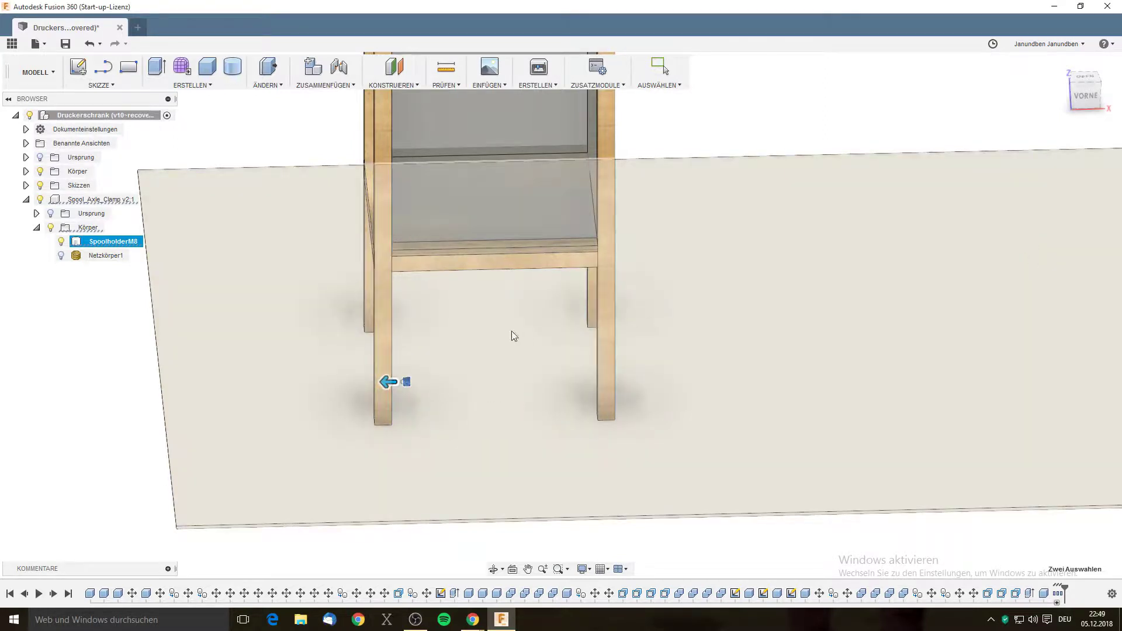
Drag SpoolholderM8 out of its component in the browser and drop it back.
click(507, 358)
mouse_move(508, 358)
shift+middle_down()
mouse_move(557, 365)
mouse_move(526, 345)
mouse_move(500, 363)
mouse_move(556, 358)
mouse_move(528, 372)
mouse_move(481, 363)
mouse_move(521, 368)
shift+middle_up()
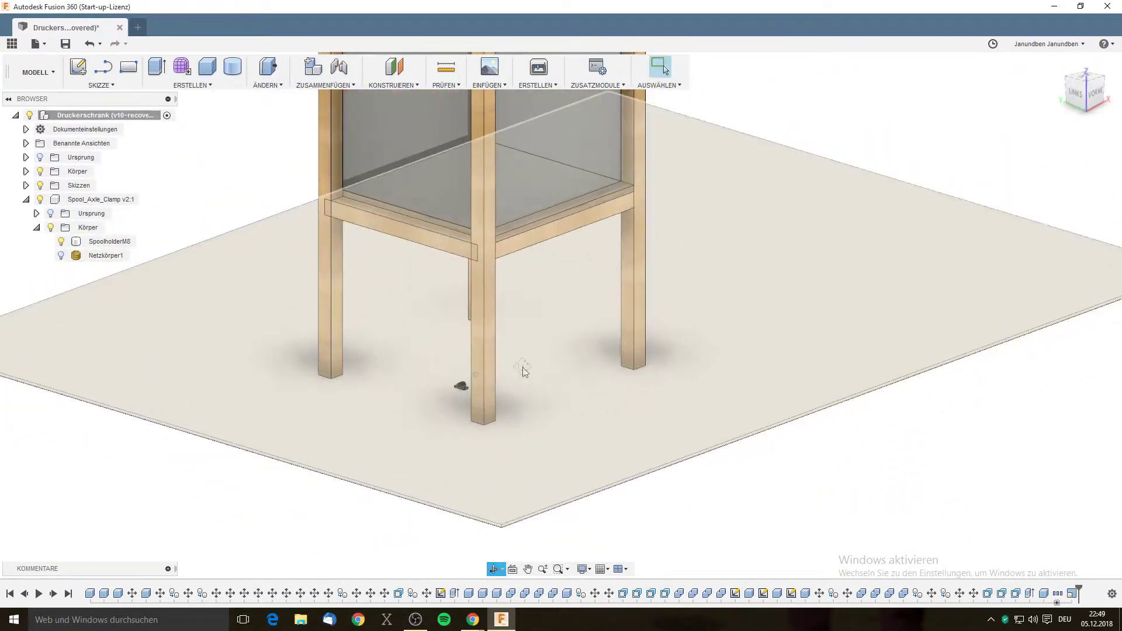
click(109, 241)
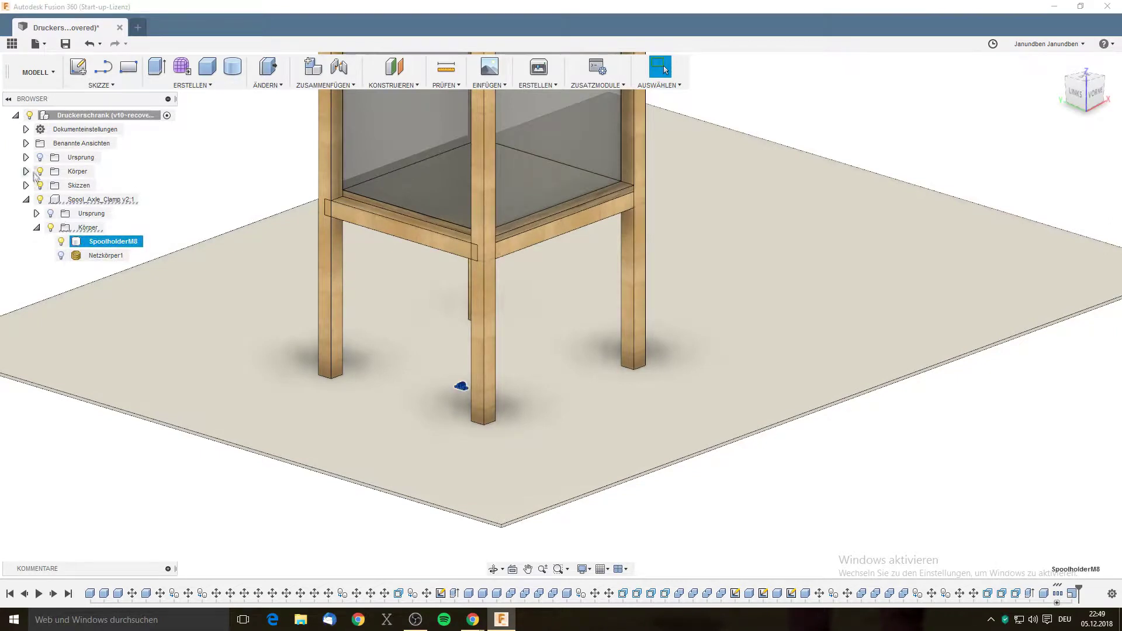
click(26, 172)
drag(117, 550, 83, 469)
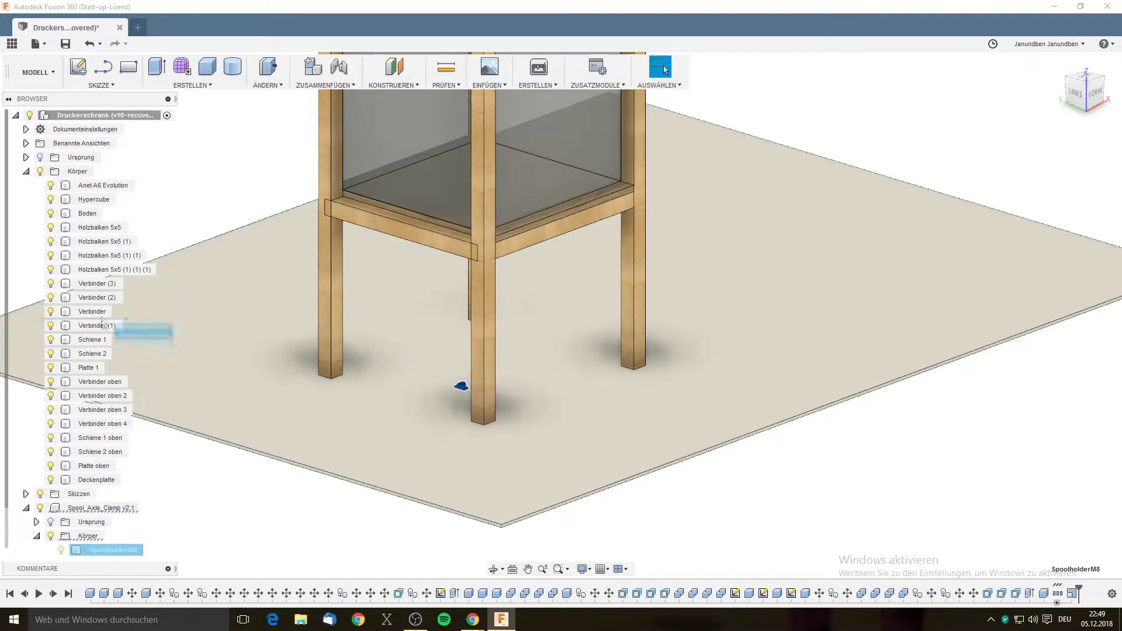
drag(83, 470, 104, 552)
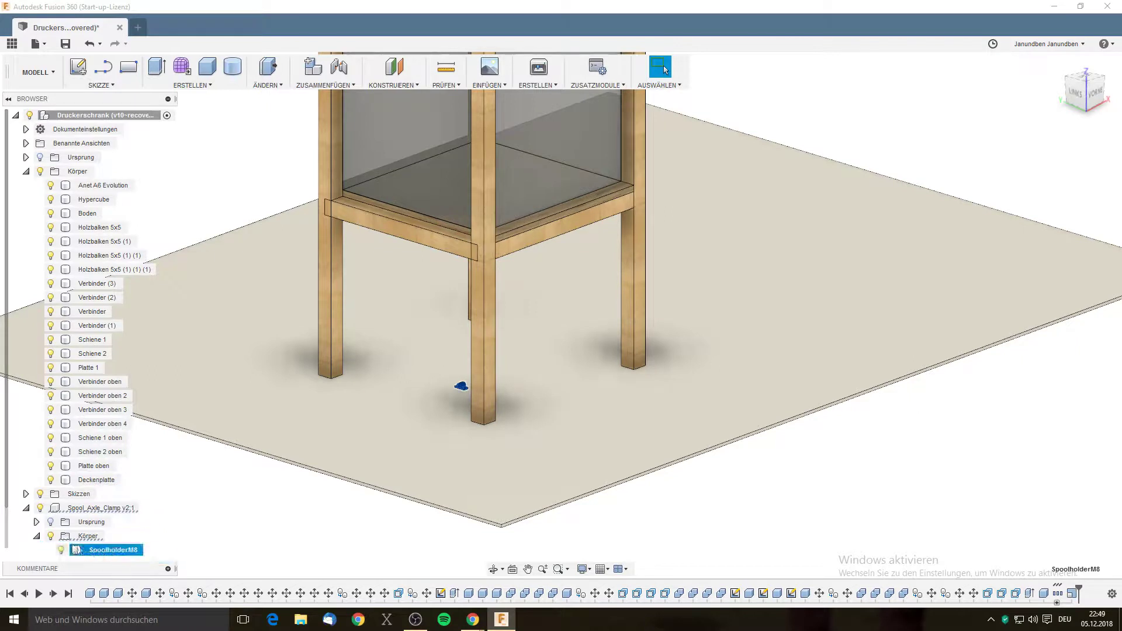
Collapse the cabinet's Körper folder and select SpoolholderM8 in the browser.
click(26, 180)
click(26, 171)
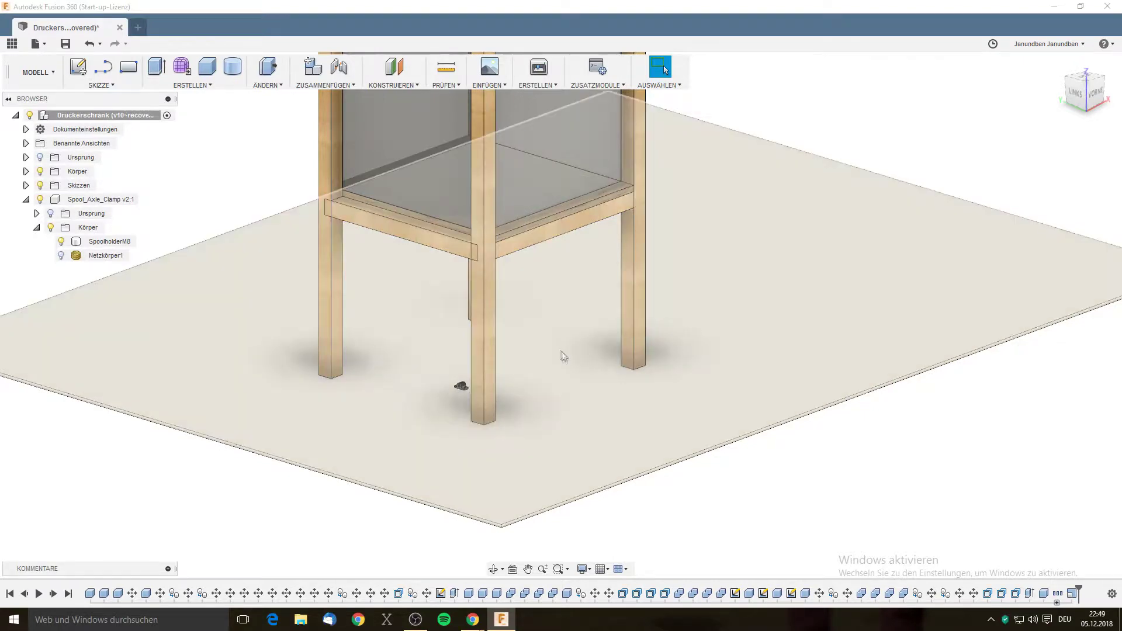
mouse_move(561, 357)
shift+middle_down()
mouse_move(541, 367)
mouse_move(573, 357)
shift+middle_up()
click(104, 246)
right_click(104, 244)
Start Verschieben/Kopieren on SpoolholderM8 and raise the clamp to 145 cm in Z.
click(140, 252)
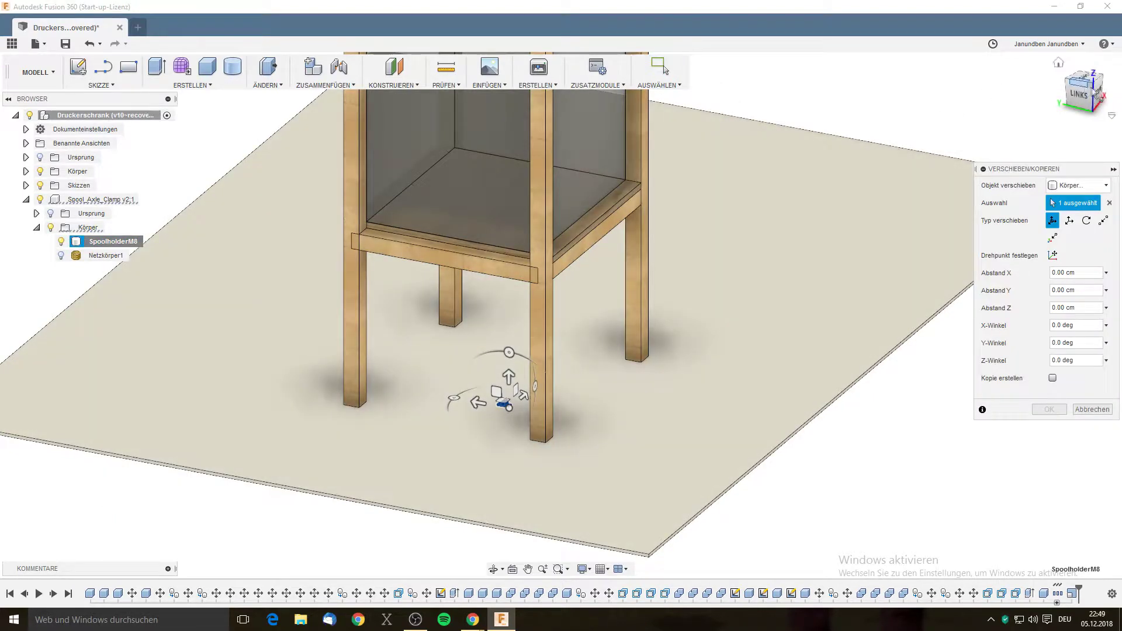
click(1092, 93)
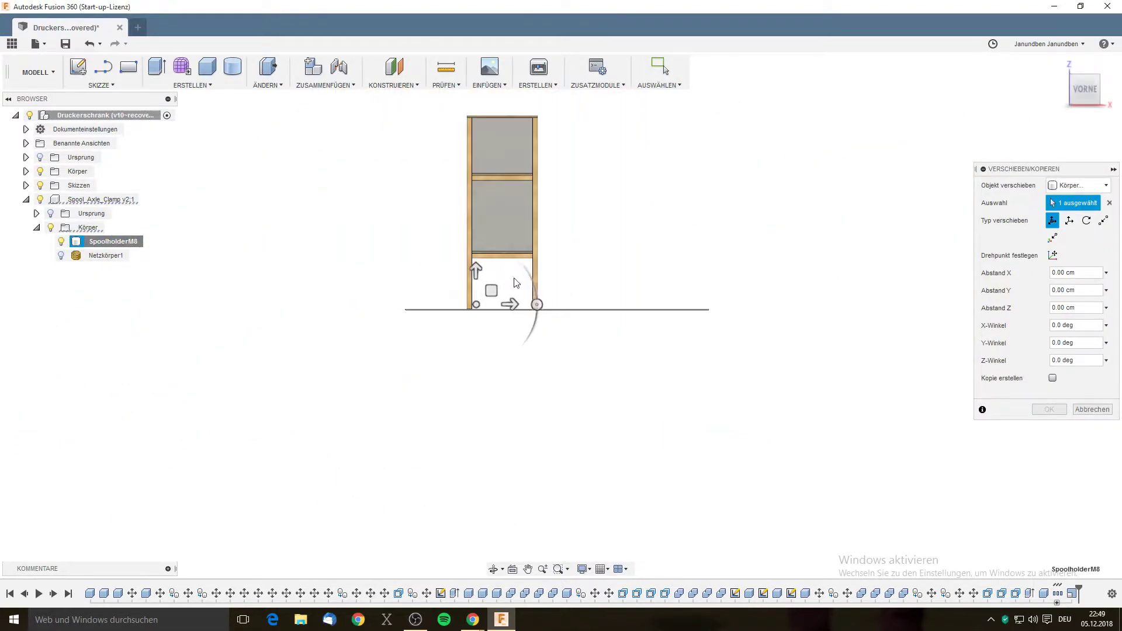
scroll(516, 283, down, 3)
middle_drag(602, 243, 649, 310)
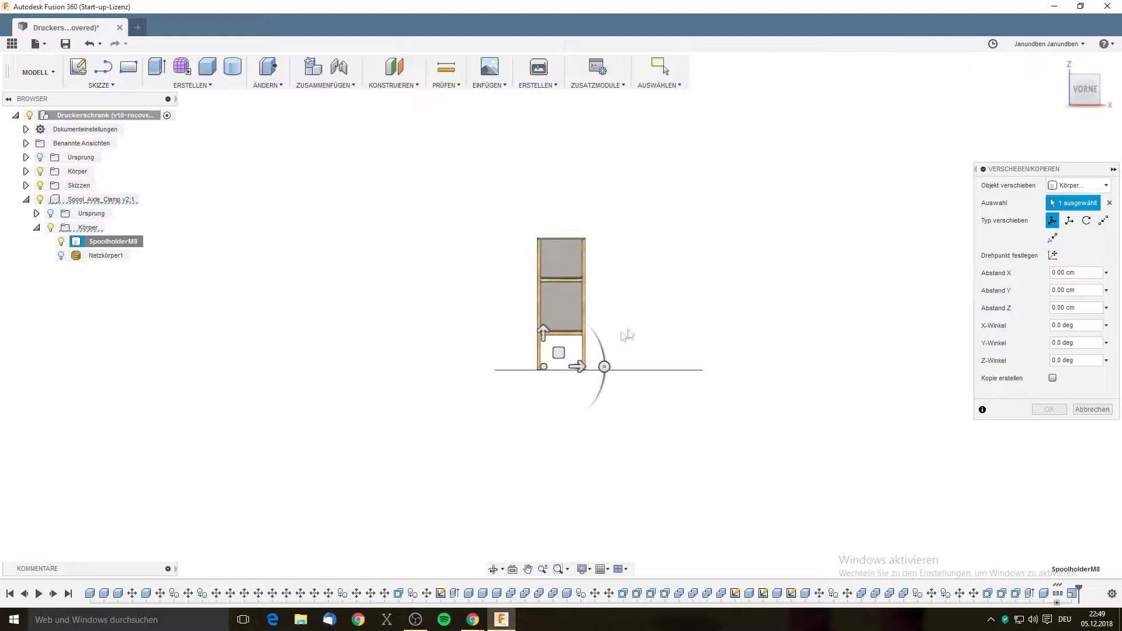
scroll(589, 261, up, 3)
scroll(589, 261, up, 2)
middle_drag(634, 273, 668, 307)
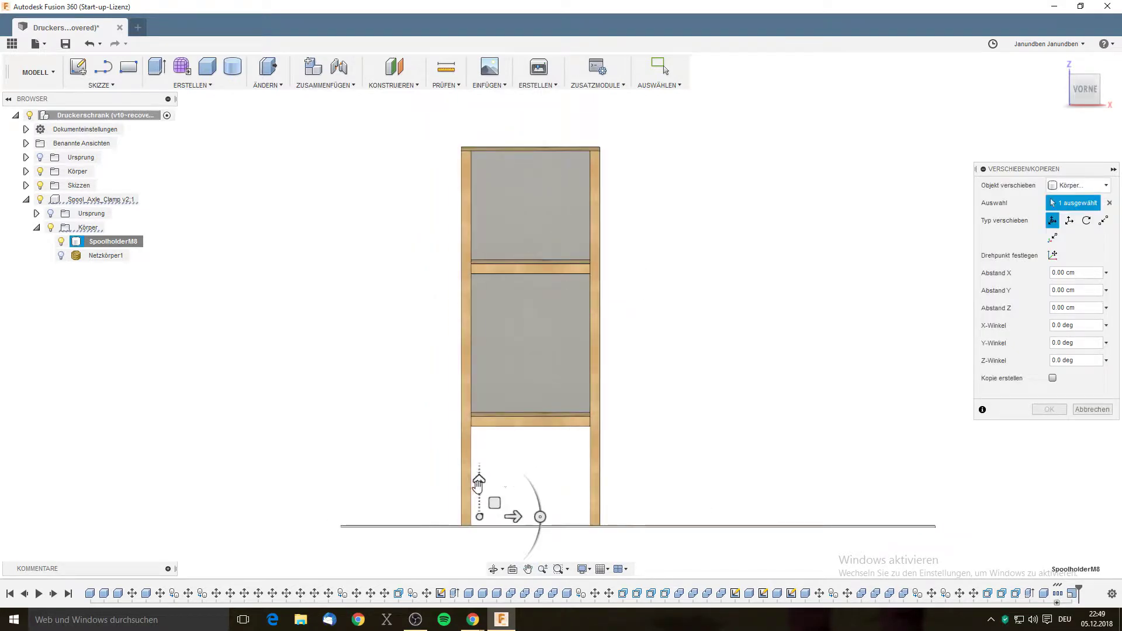
drag(478, 483, 479, 156)
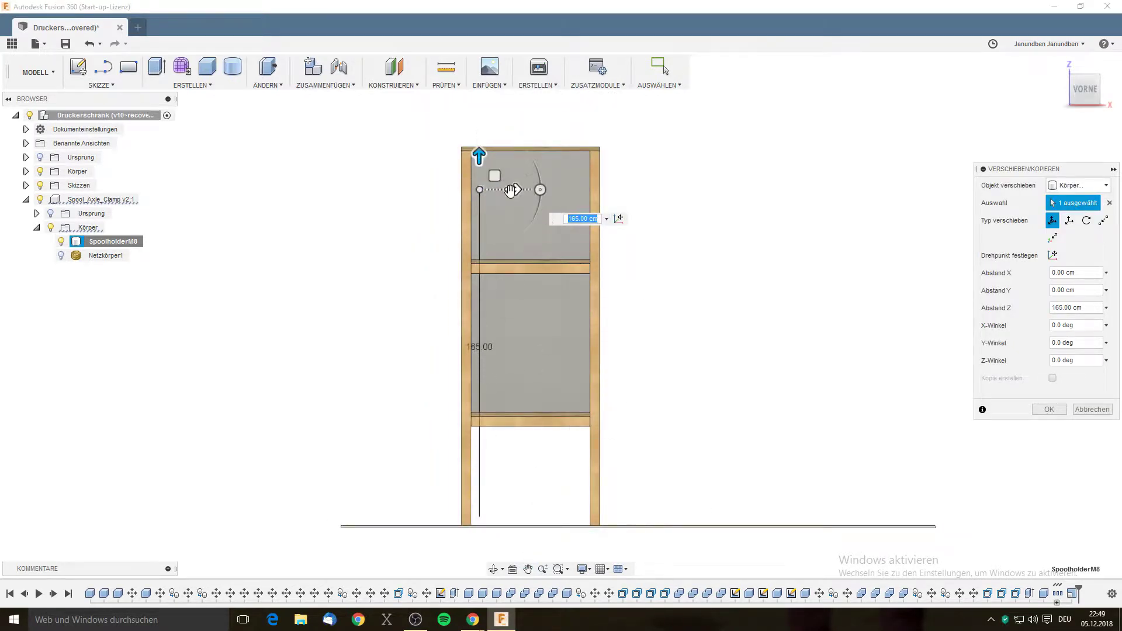
drag(480, 156, 480, 198)
Slide the clamp 45 cm sideways against the inner post and confirm the move.
click(501, 228)
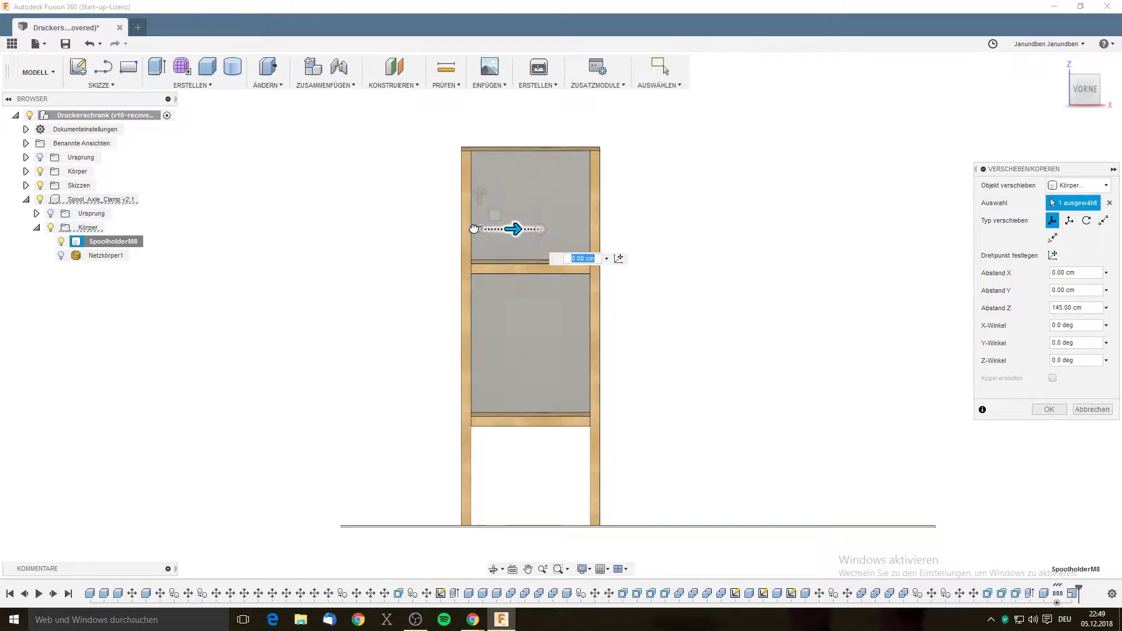
drag(473, 229, 438, 229)
mouse_move(639, 213)
shift+middle_down()
mouse_move(667, 280)
mouse_move(837, 243)
shift+middle_up()
scroll(666, 281, up, 3)
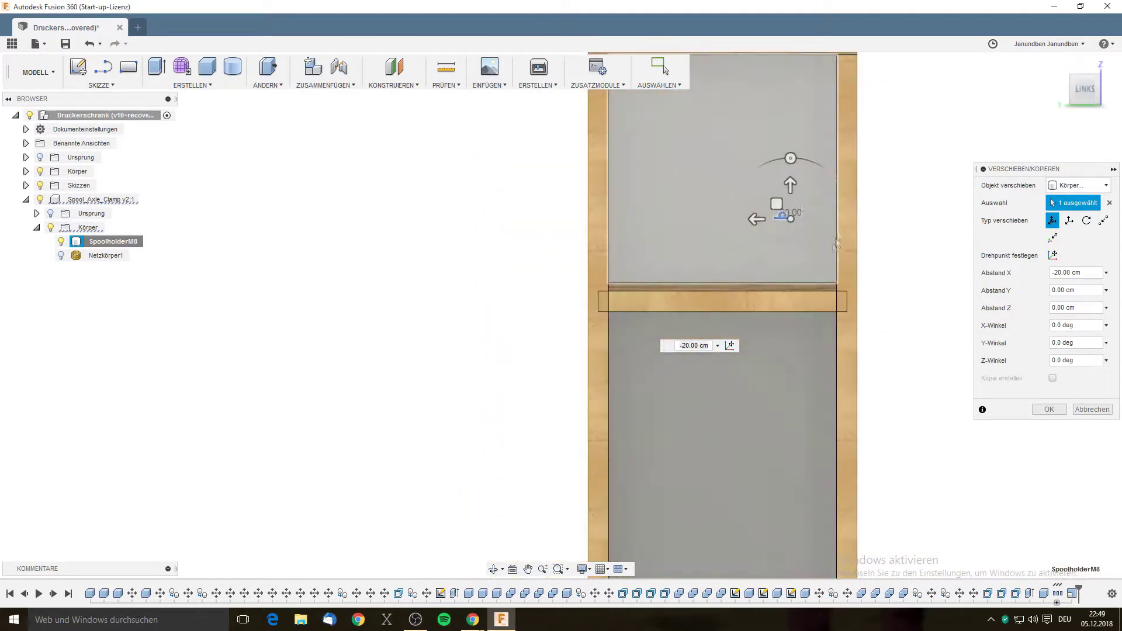
click(756, 219)
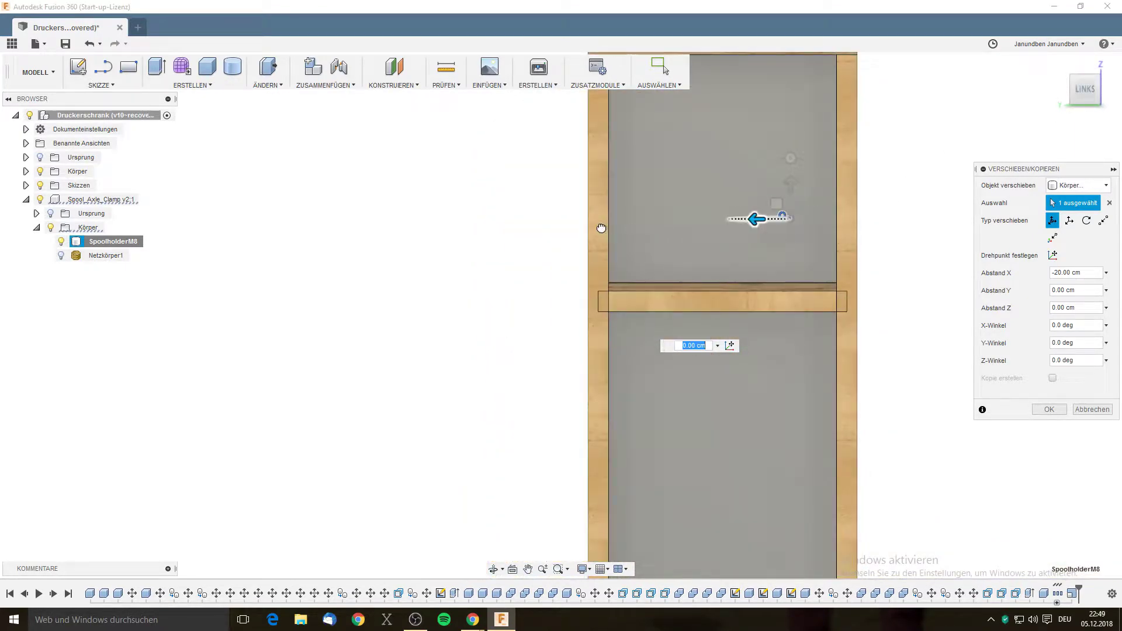
drag(602, 228, 570, 220)
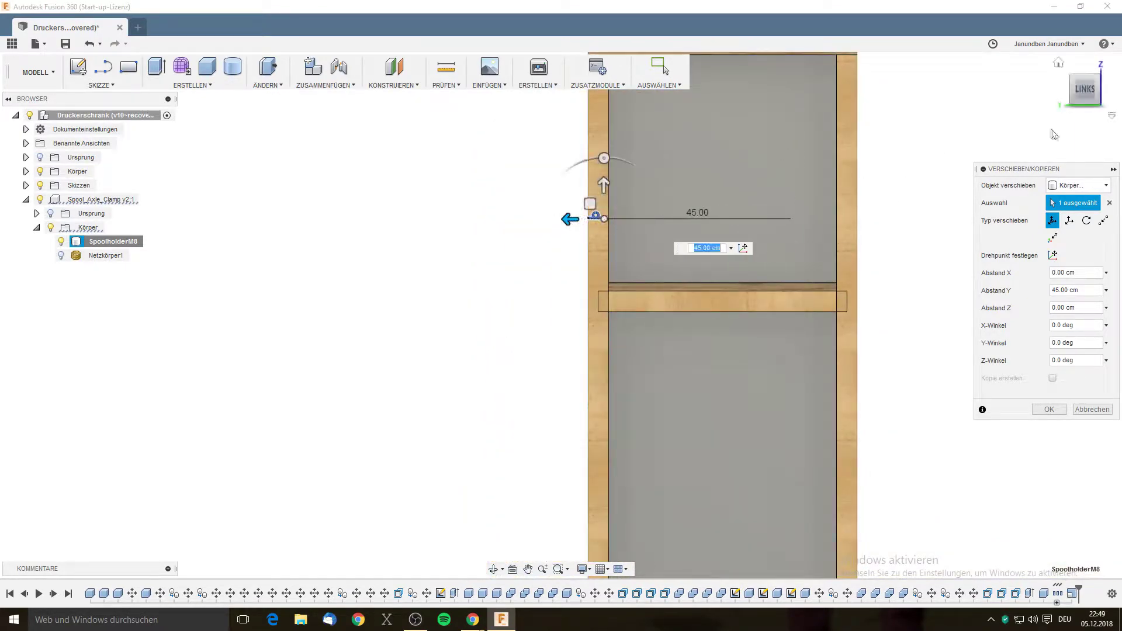
click(1049, 409)
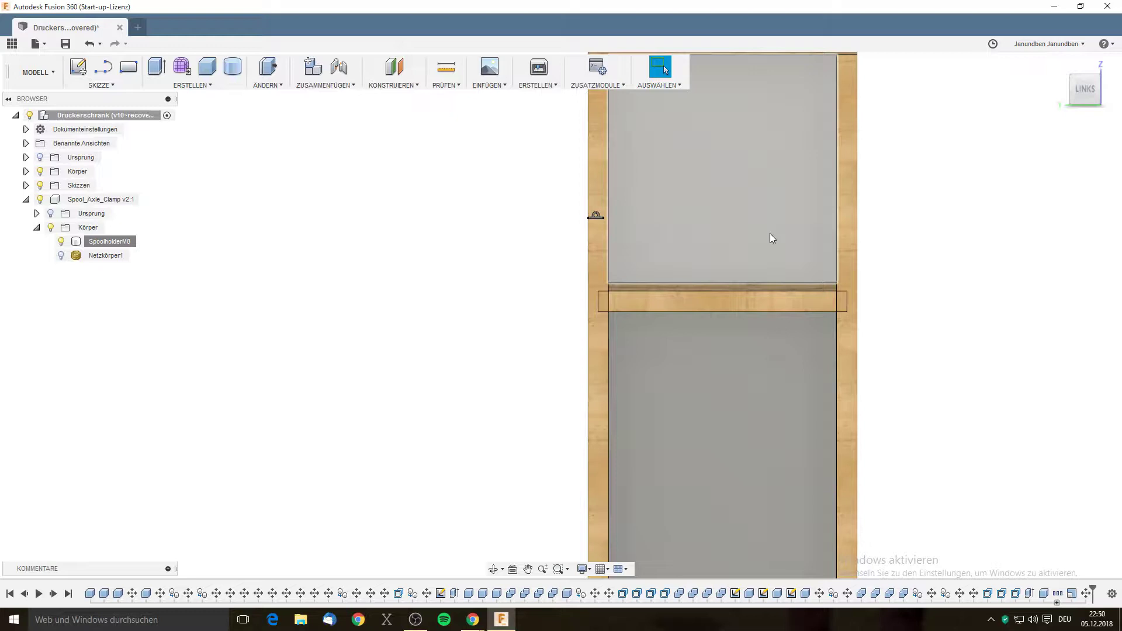
scroll(619, 253, up, 3)
scroll(653, 263, up, 2)
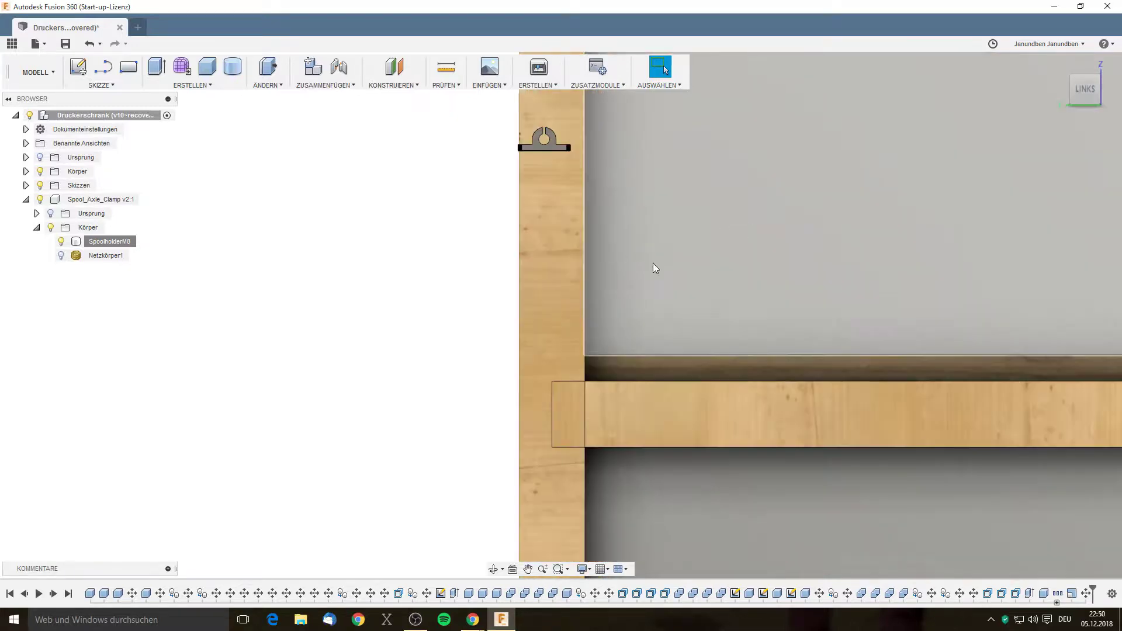
shift+middle_drag(654, 269, 615, 278)
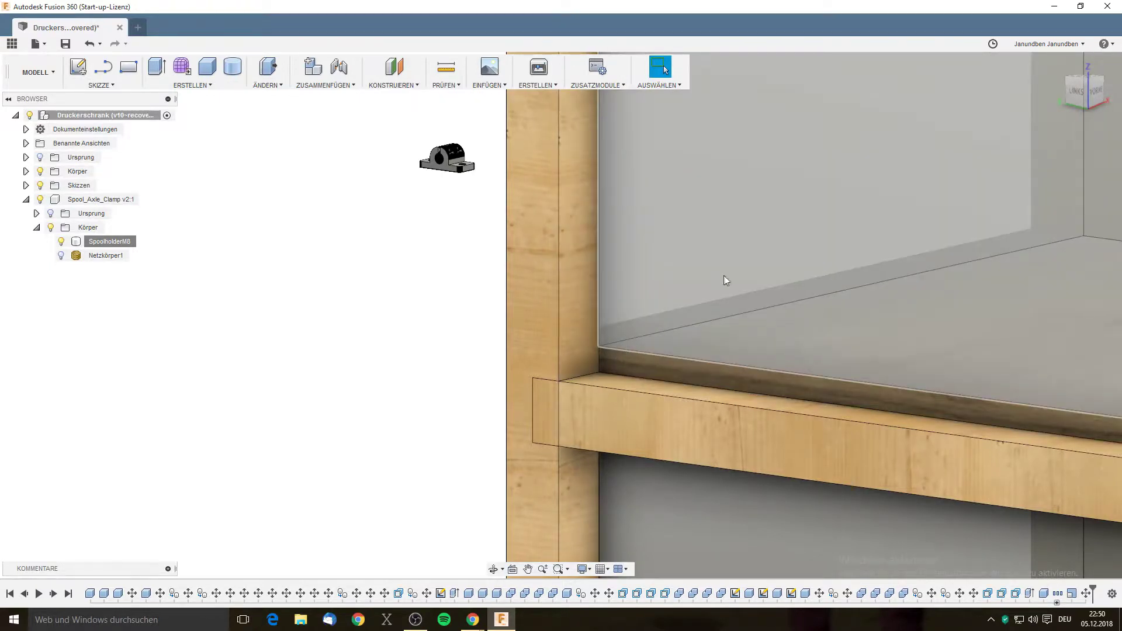
mouse_move(742, 279)
shift+middle_down()
mouse_move(754, 277)
mouse_move(719, 271)
shift+middle_up()
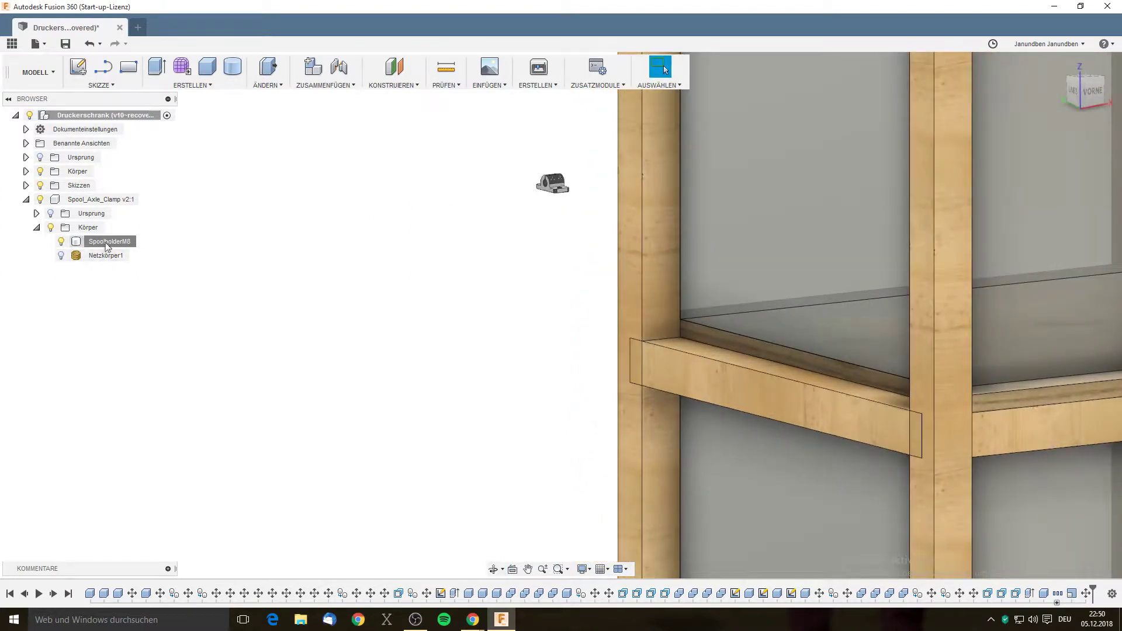
right_click(106, 241)
Reopen the move on the clamp and adjust its X position against the post.
click(152, 250)
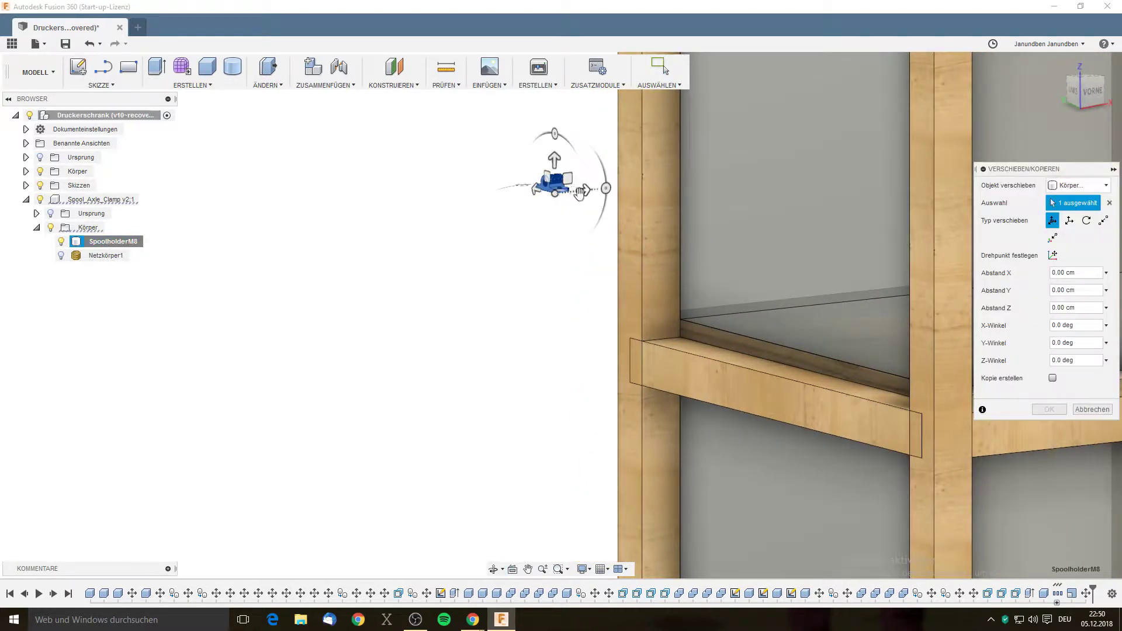
drag(579, 191, 701, 178)
mouse_move(541, 226)
shift+middle_down()
mouse_move(588, 251)
mouse_move(605, 242)
shift+middle_up()
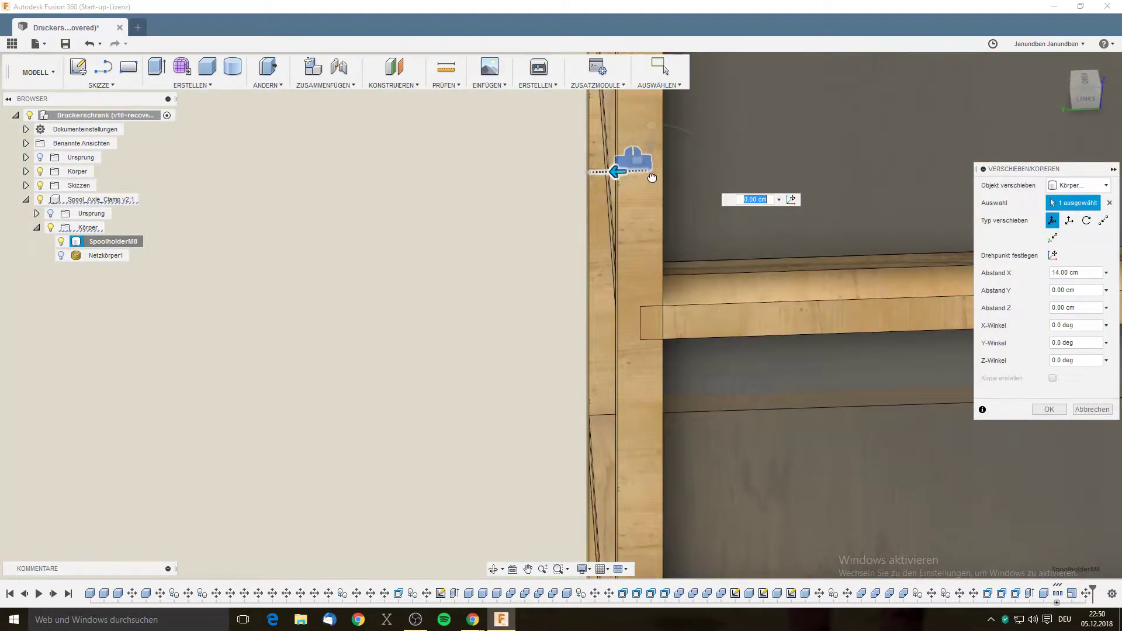
drag(651, 178, 678, 167)
shift+middle_drag(678, 166, 713, 149)
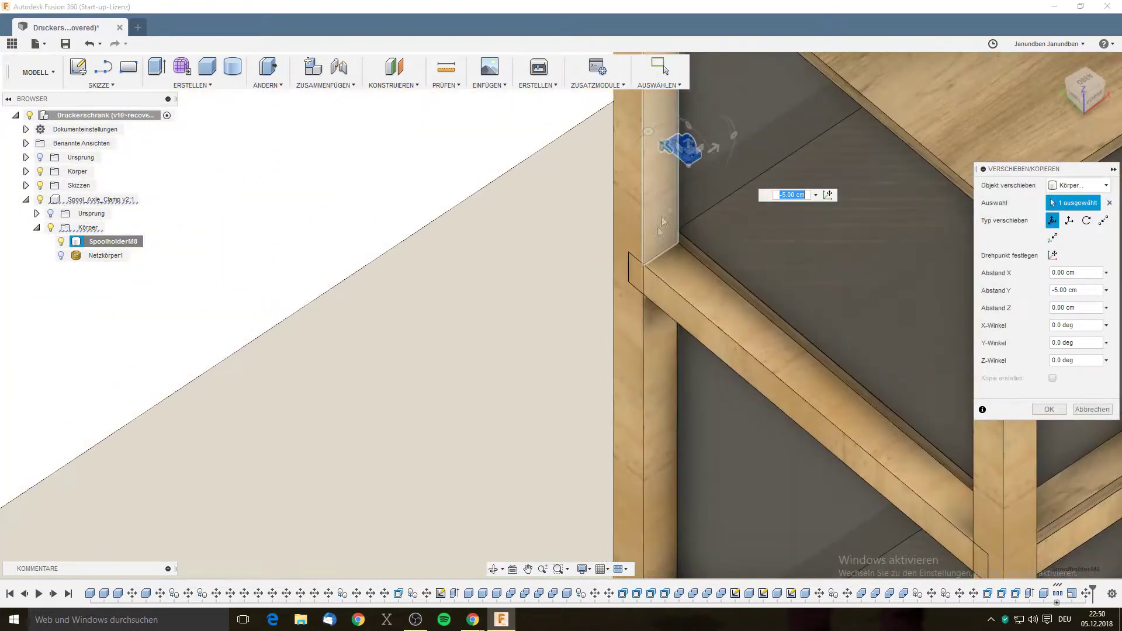
drag(713, 149, 695, 153)
shift+middle_drag(695, 153, 717, 208)
Lower the clamp 15.5 cm onto the wooden crossbar and confirm the move.
scroll(717, 208, up, 3)
mouse_move(717, 207)
middle_down()
mouse_move(769, 222)
mouse_move(566, 343)
middle_up()
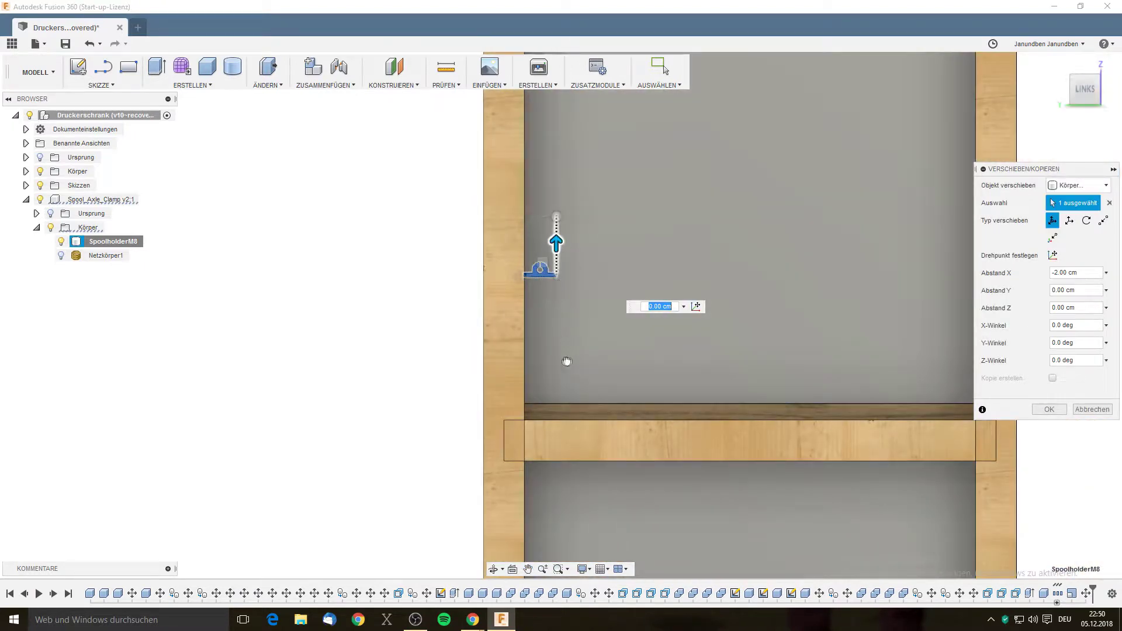
drag(556, 241, 545, 384)
scroll(556, 393, up, 3)
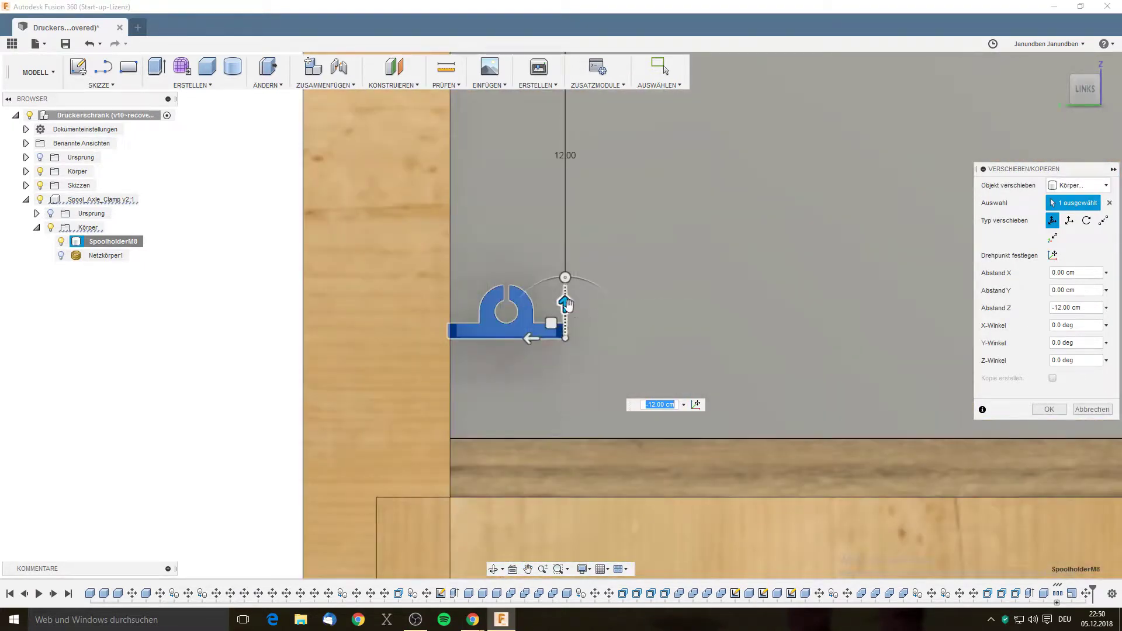
drag(567, 304, 565, 405)
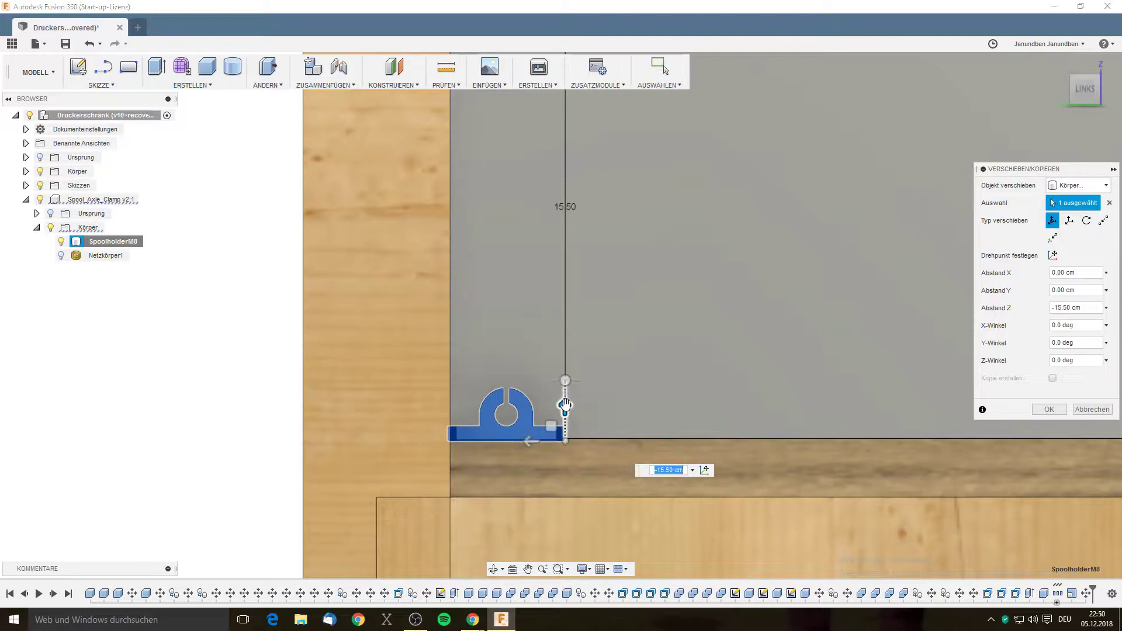
click(1049, 409)
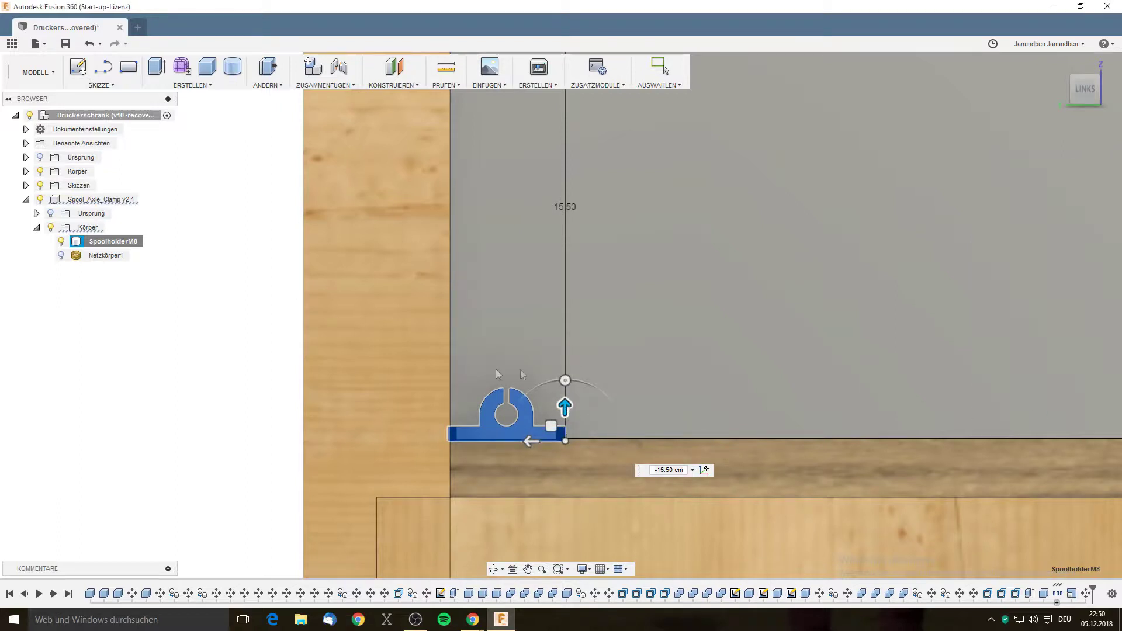
Reopen Verschieben/Kopieren on SpoolholderM8, raise the clamp above the crossbar and enter 13 as the offset.
right_click(110, 242)
click(134, 251)
drag(555, 408, 558, 157)
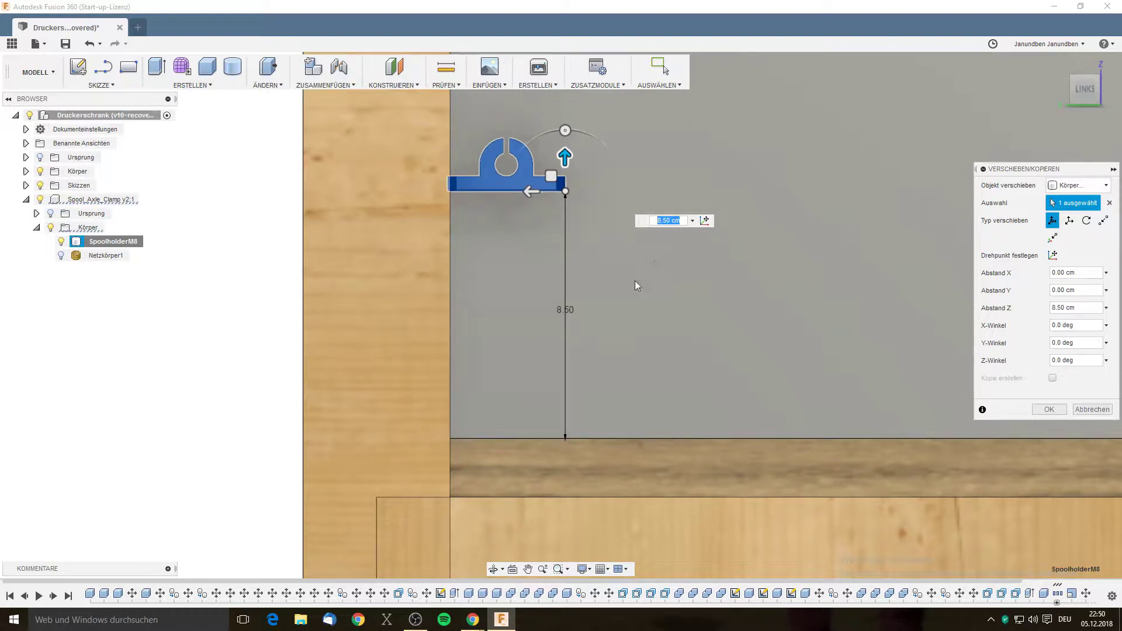
text(13)
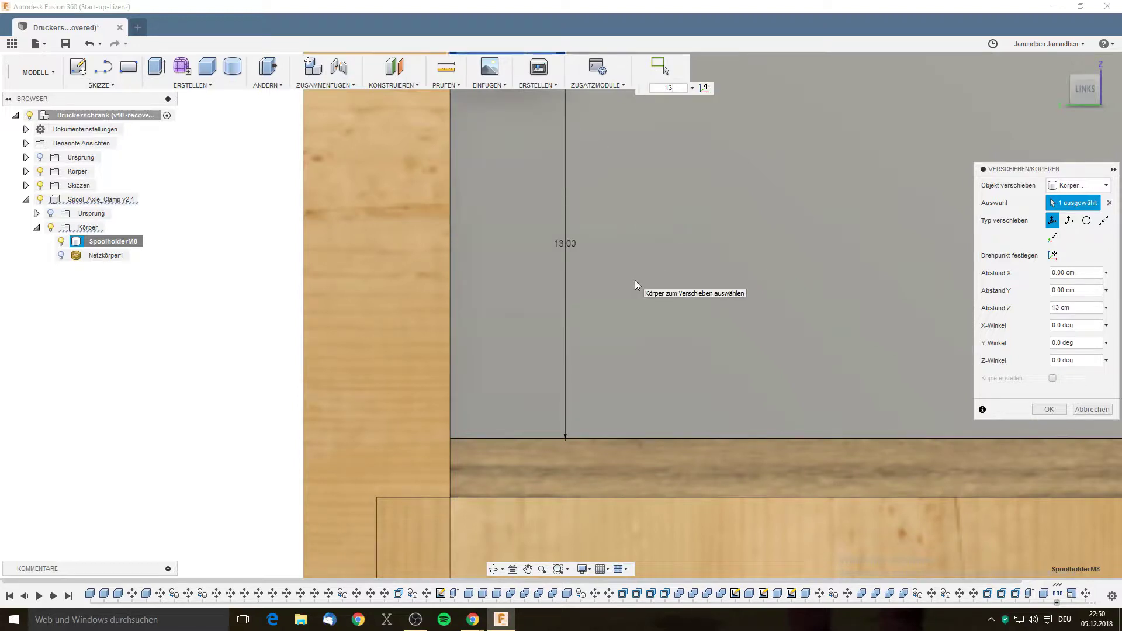
scroll(639, 247, down, 3)
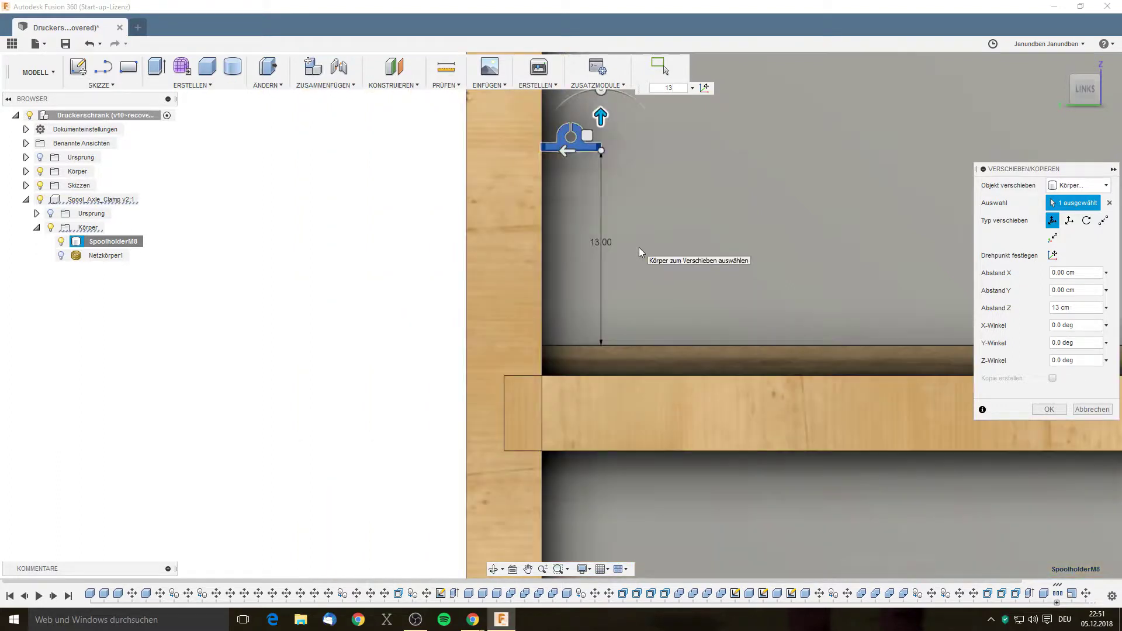
scroll(612, 153, up, 2)
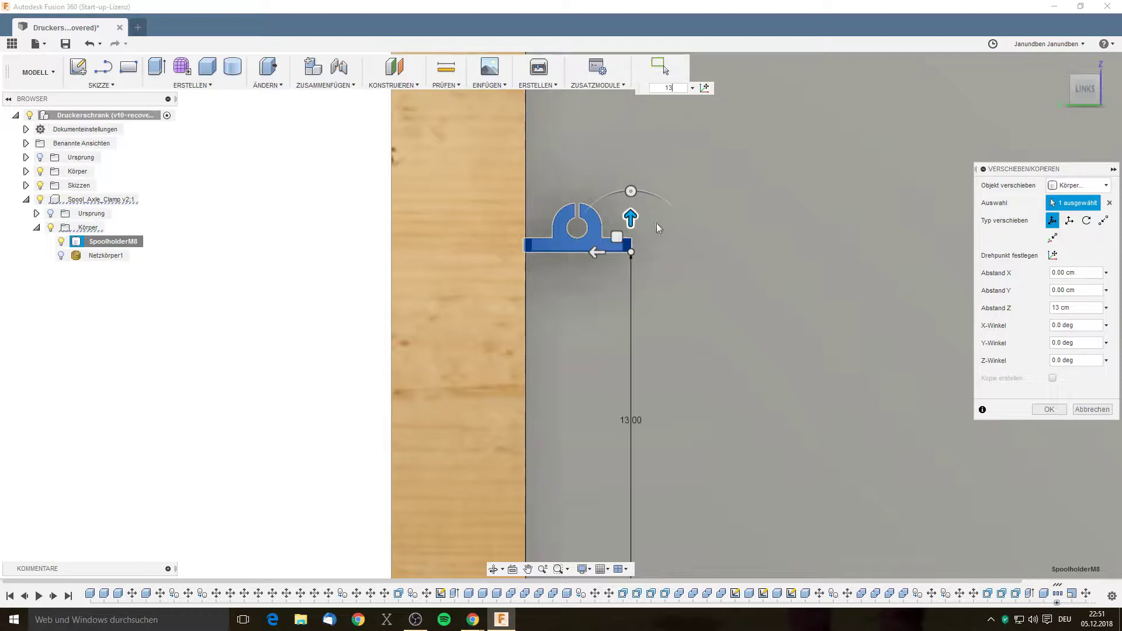
Rotate the clamp 90 degrees and slide it left against the wooden post.
click(631, 189)
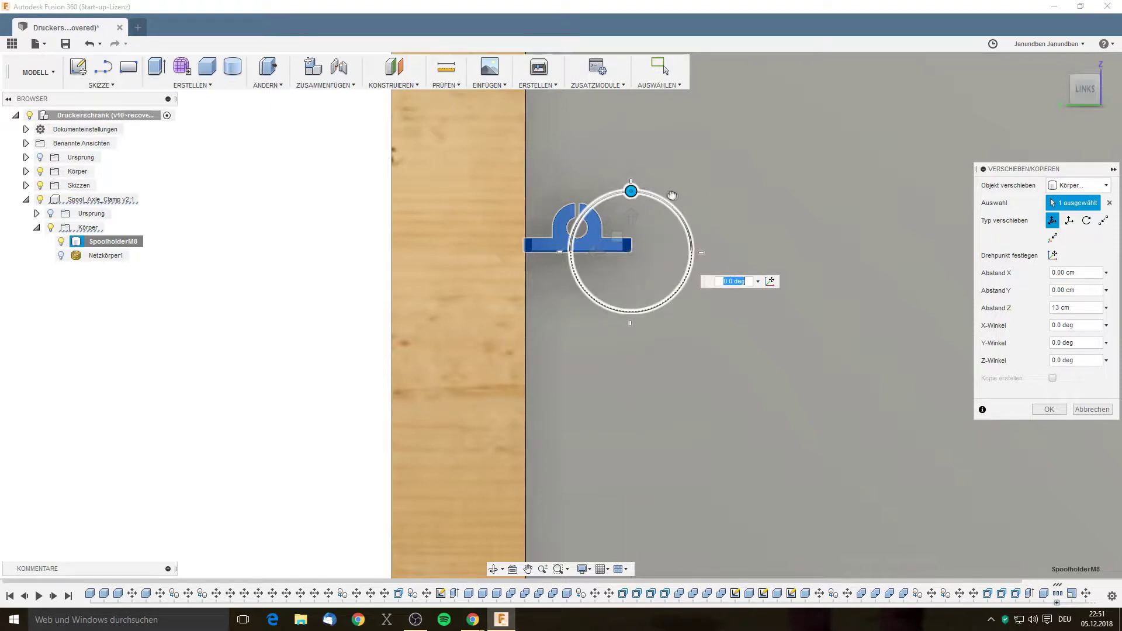
drag(683, 198, 766, 259)
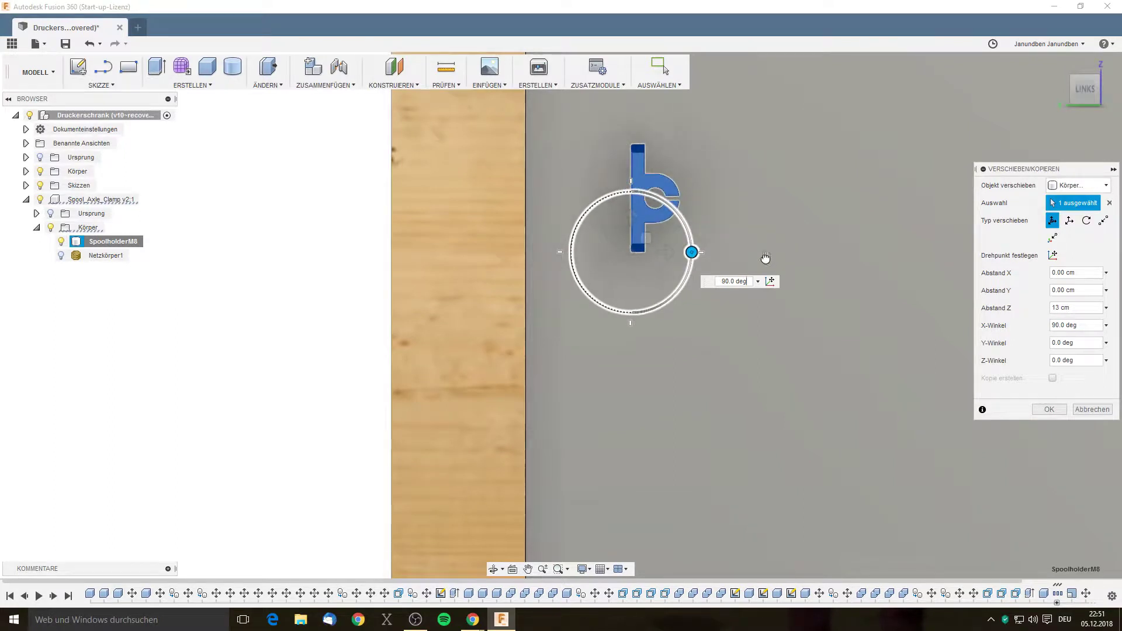
click(665, 252)
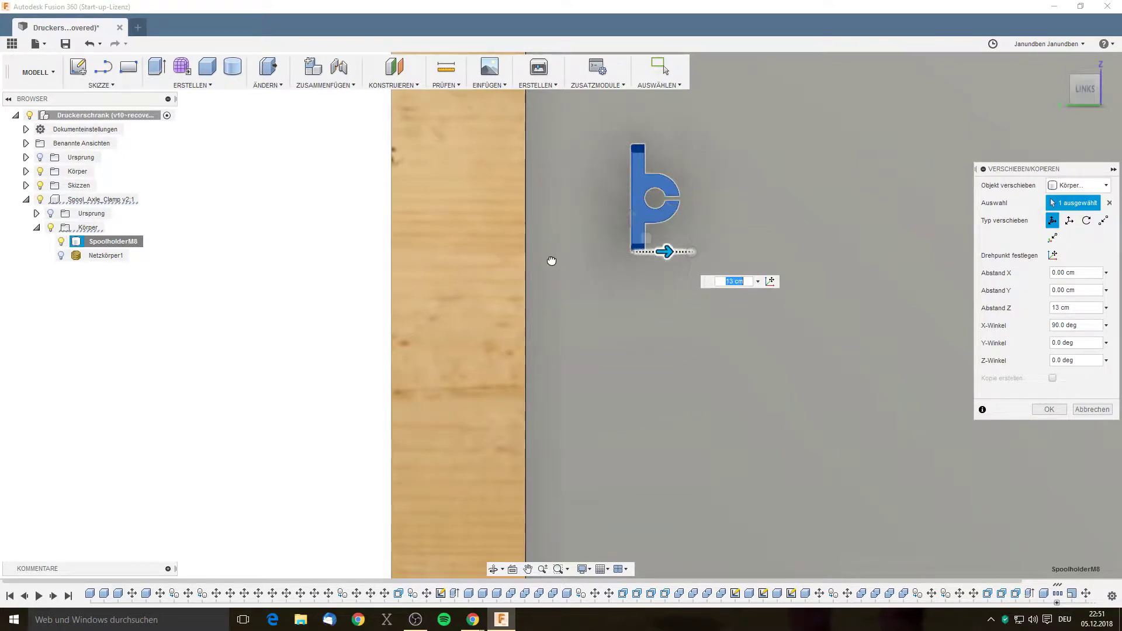
drag(551, 261, 558, 252)
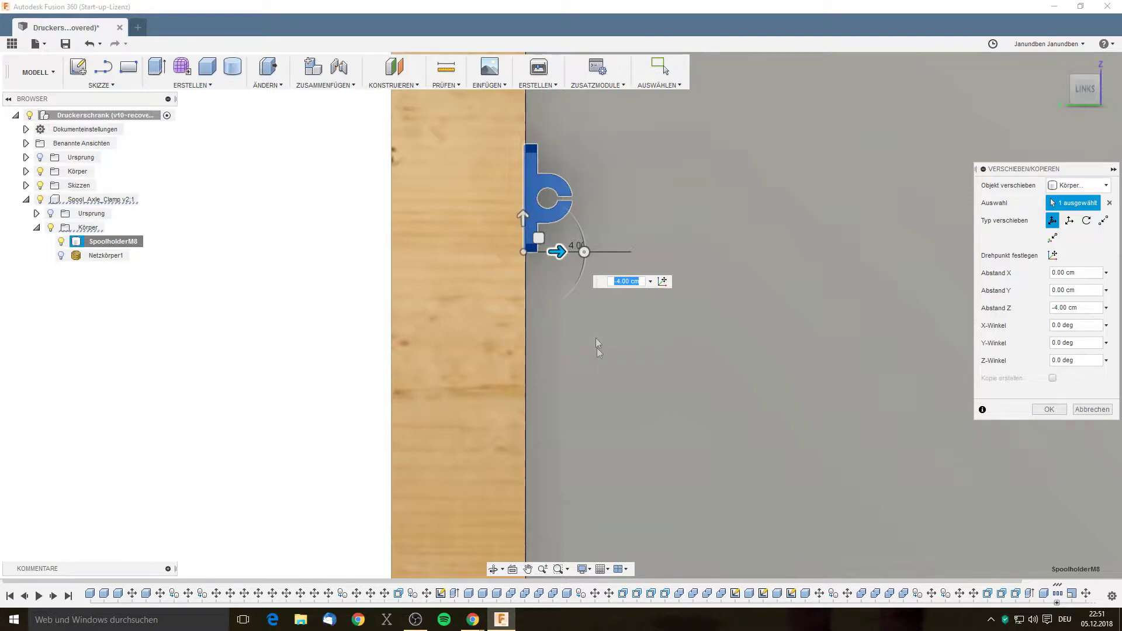
scroll(608, 367, down, 3)
Adjust the clamp's height along the post and reset the vertical offset to 0 cm.
key(Tab)
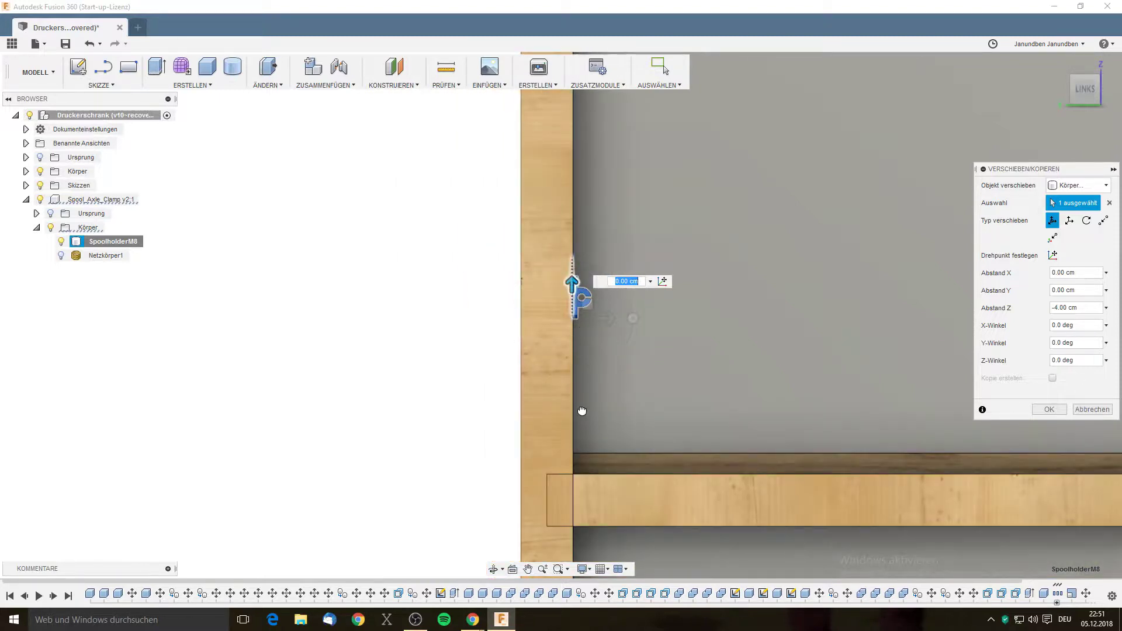
drag(582, 412, 589, 442)
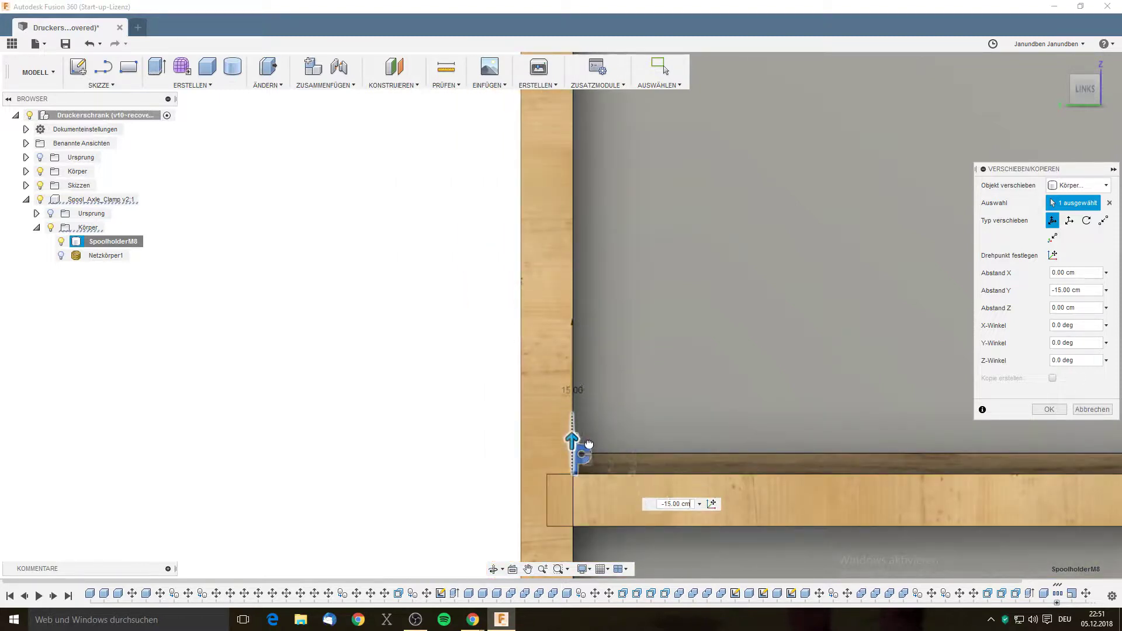
scroll(585, 450, up, 5)
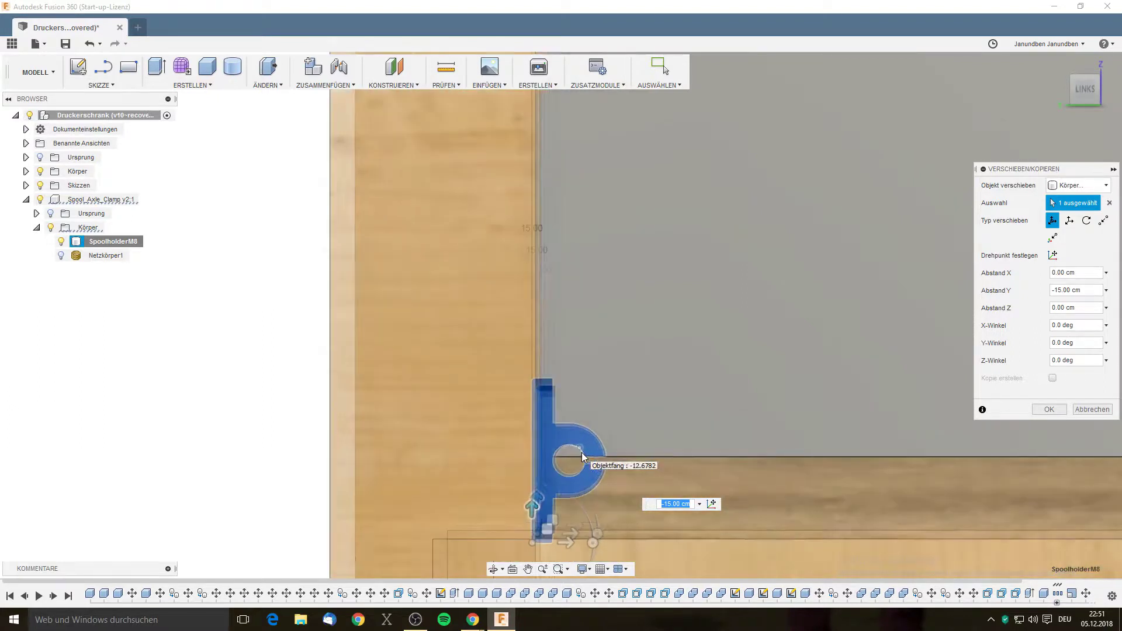
click(532, 506)
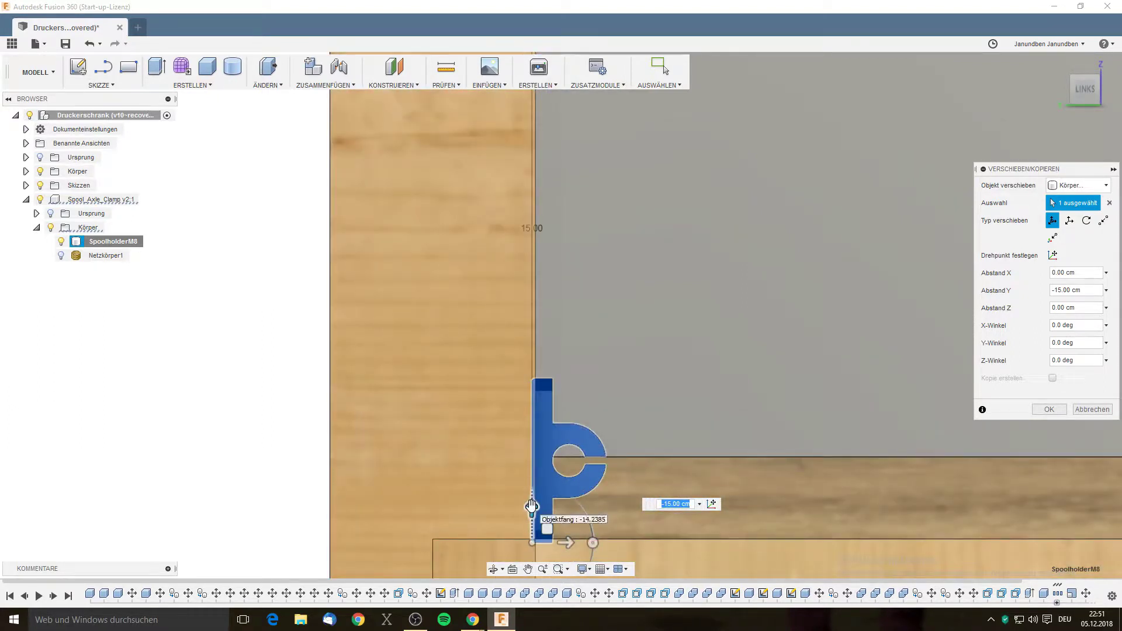
drag(532, 506, 532, 323)
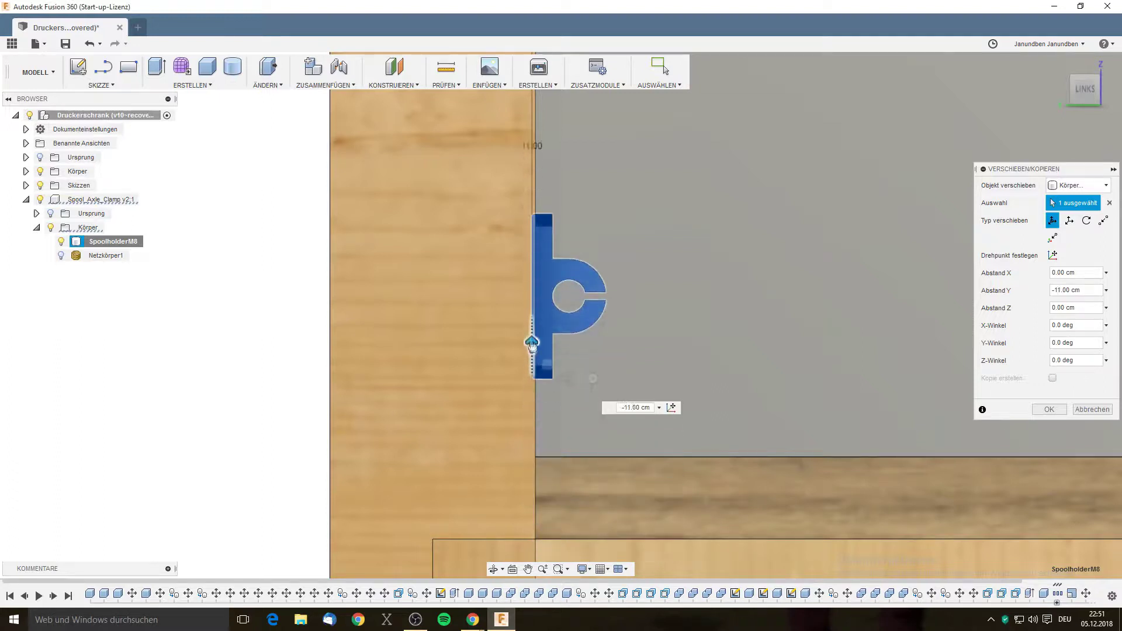
text(0)
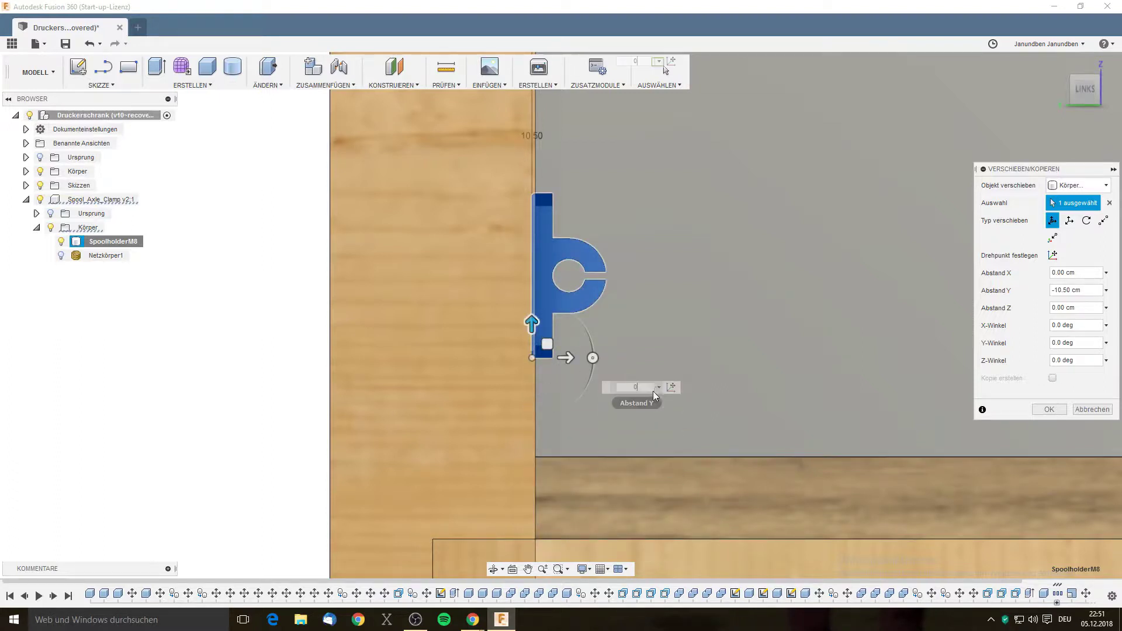
scroll(654, 391, down, 5)
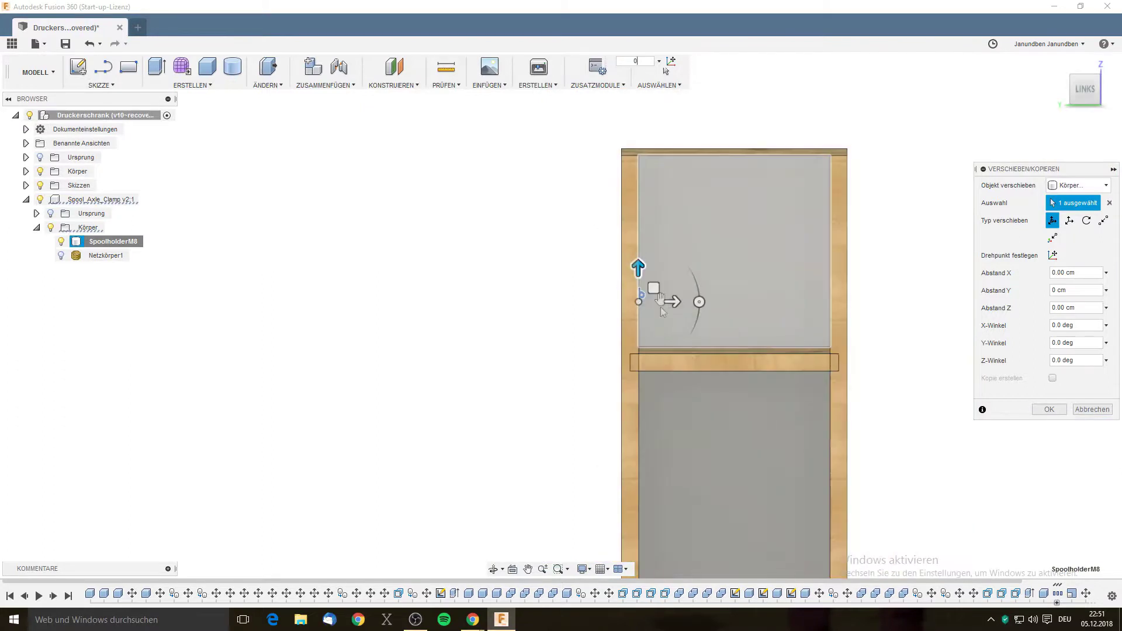
scroll(660, 307, up, 2)
scroll(648, 280, up, 2)
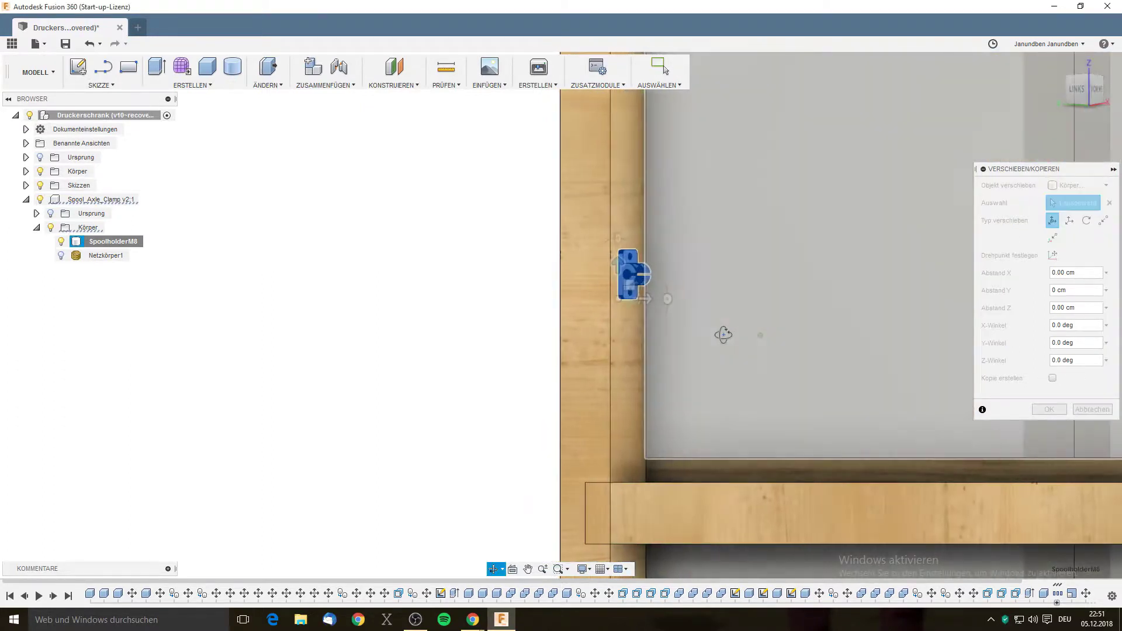
Move the clamp 3 cm sideways and rotate it -90 degrees.
mouse_move(704, 301)
shift+middle_down()
mouse_move(665, 318)
mouse_move(638, 283)
shift+middle_up()
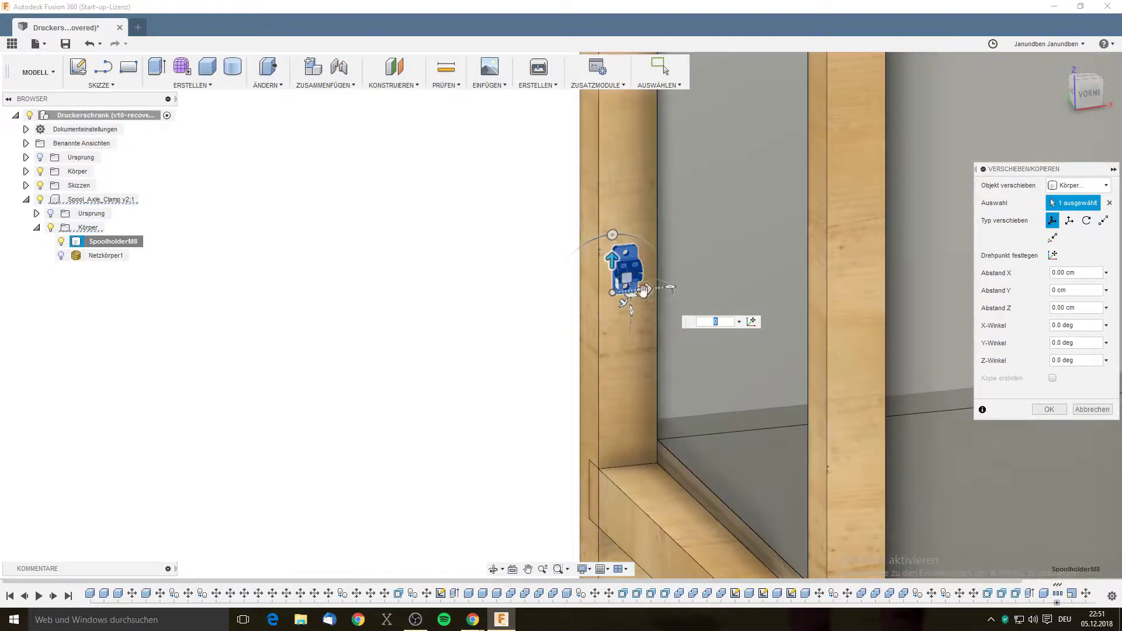
drag(648, 292, 617, 302)
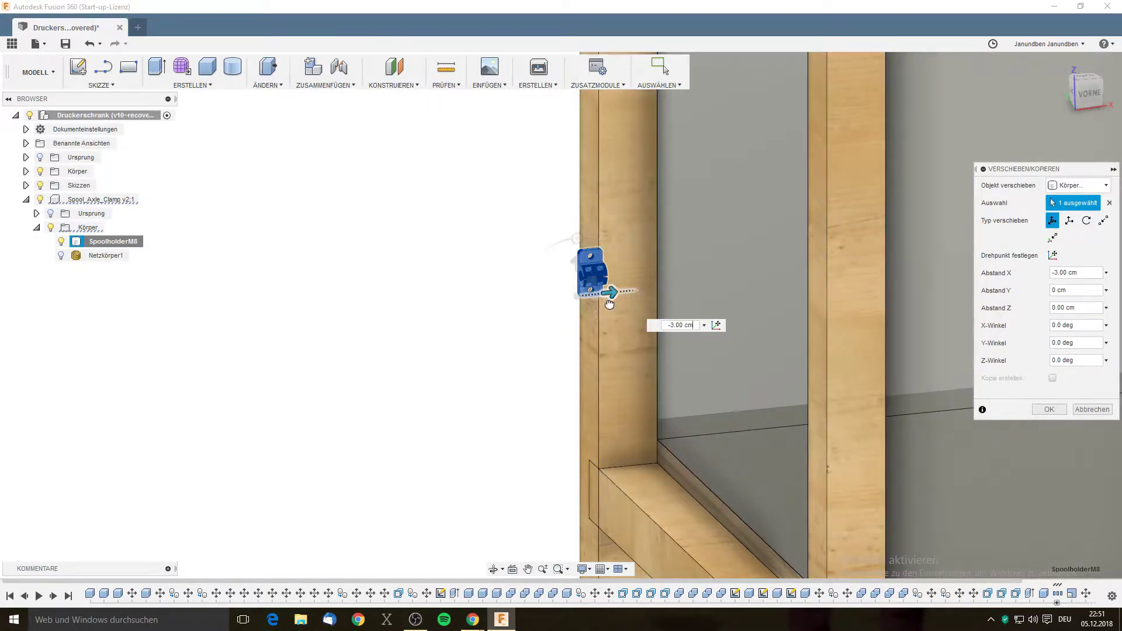
shift+middle_drag(609, 304, 599, 287)
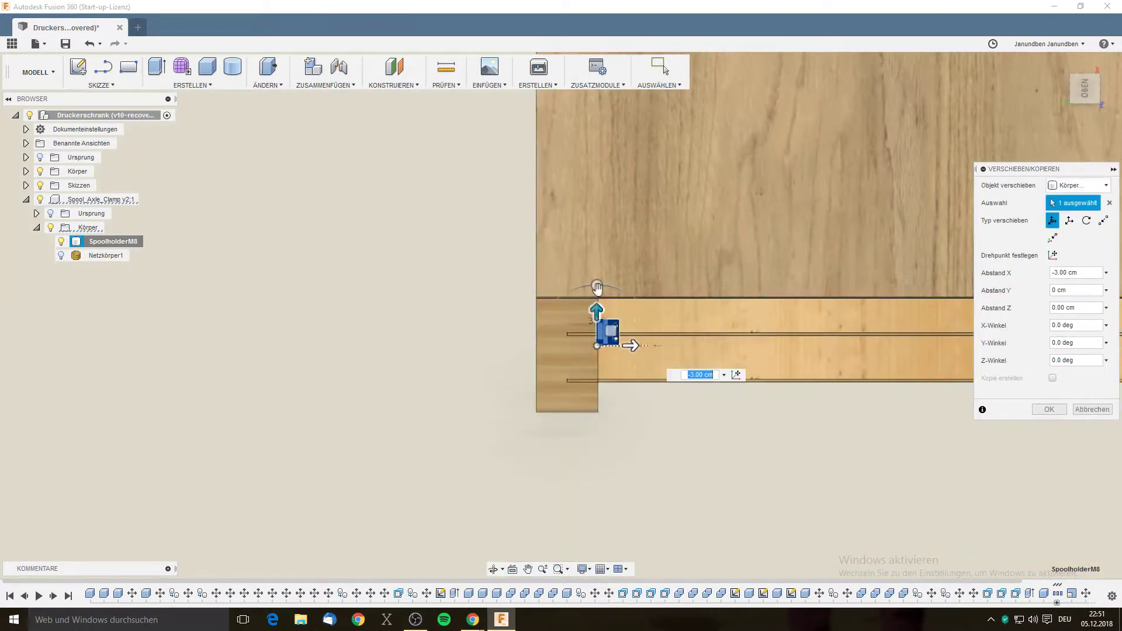
click(598, 287)
text(-90)
key(Return)
From the back view, slide the clamp about 1.7 cm toward the post.
mouse_move(674, 346)
shift+middle_down()
mouse_move(770, 361)
mouse_move(812, 399)
shift+middle_up()
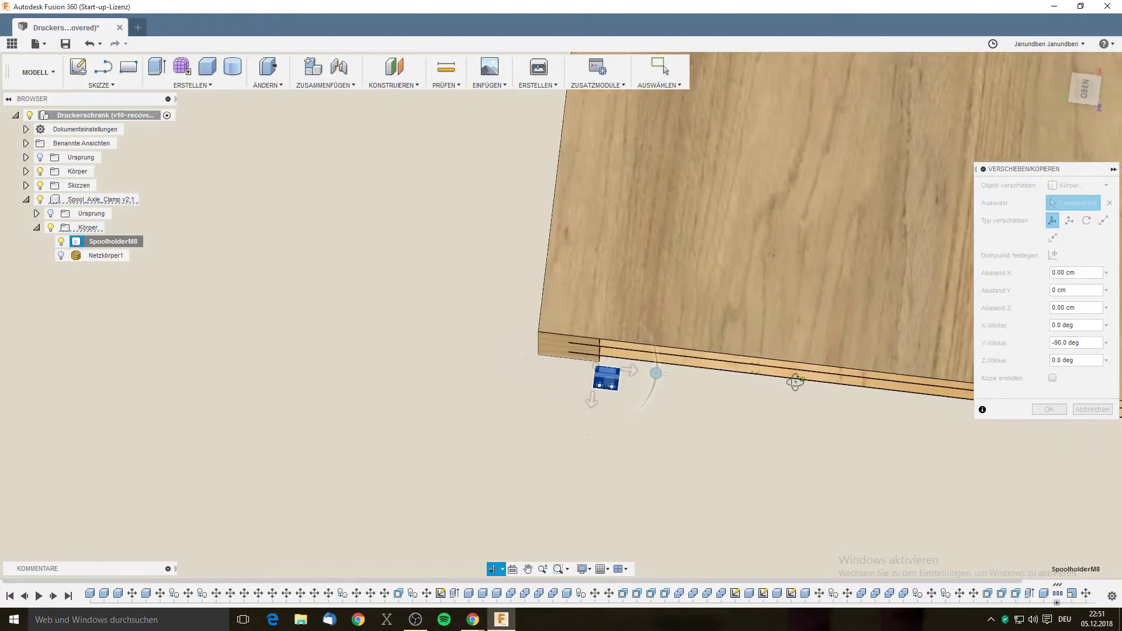
mouse_move(812, 400)
shift+middle_down()
mouse_move(824, 332)
mouse_move(797, 280)
shift+middle_up()
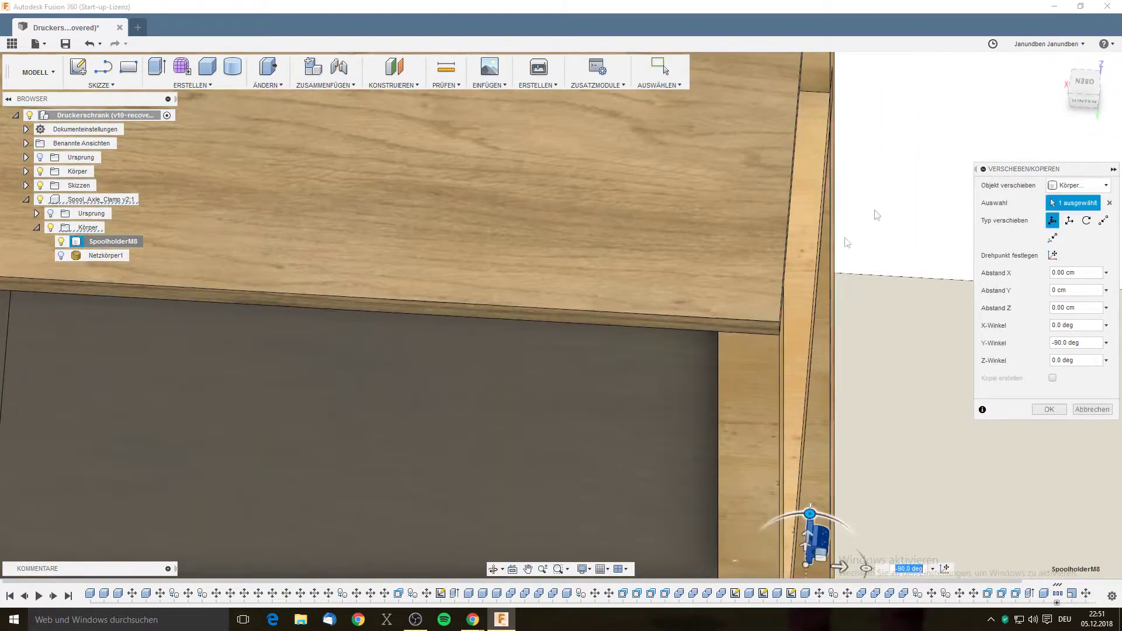
click(1082, 103)
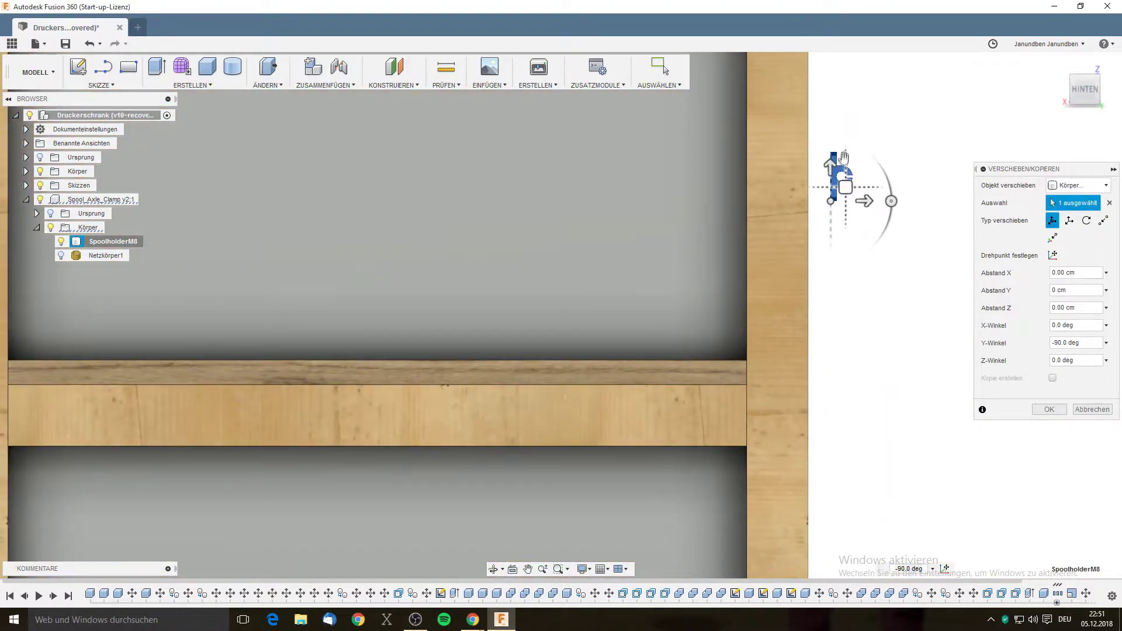
middle_drag(844, 254, 745, 355)
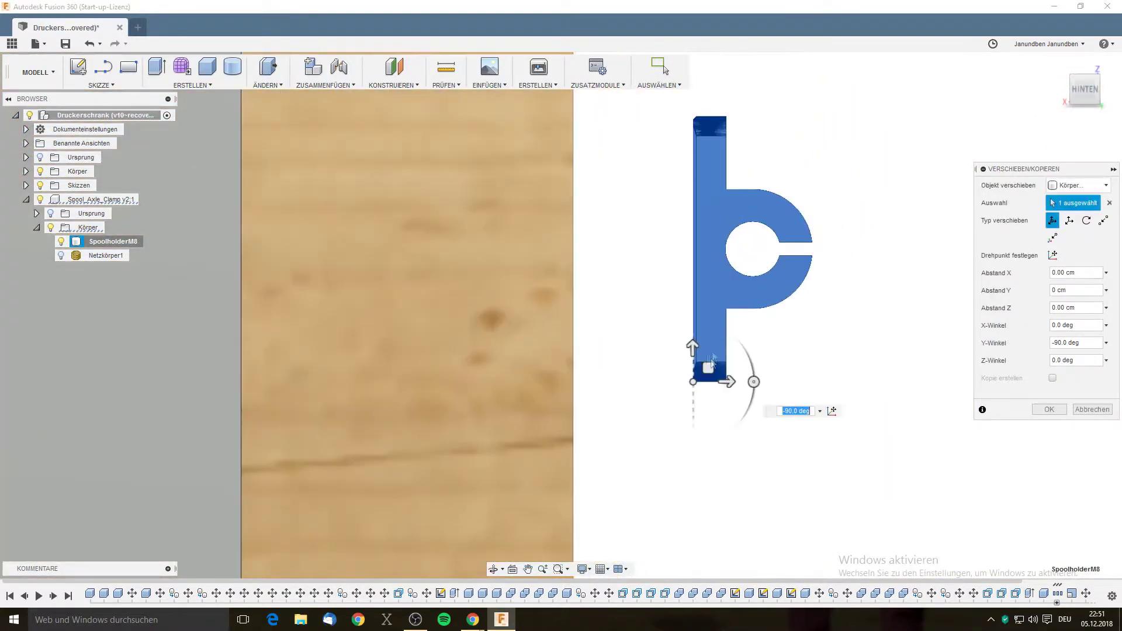
drag(688, 381, 608, 377)
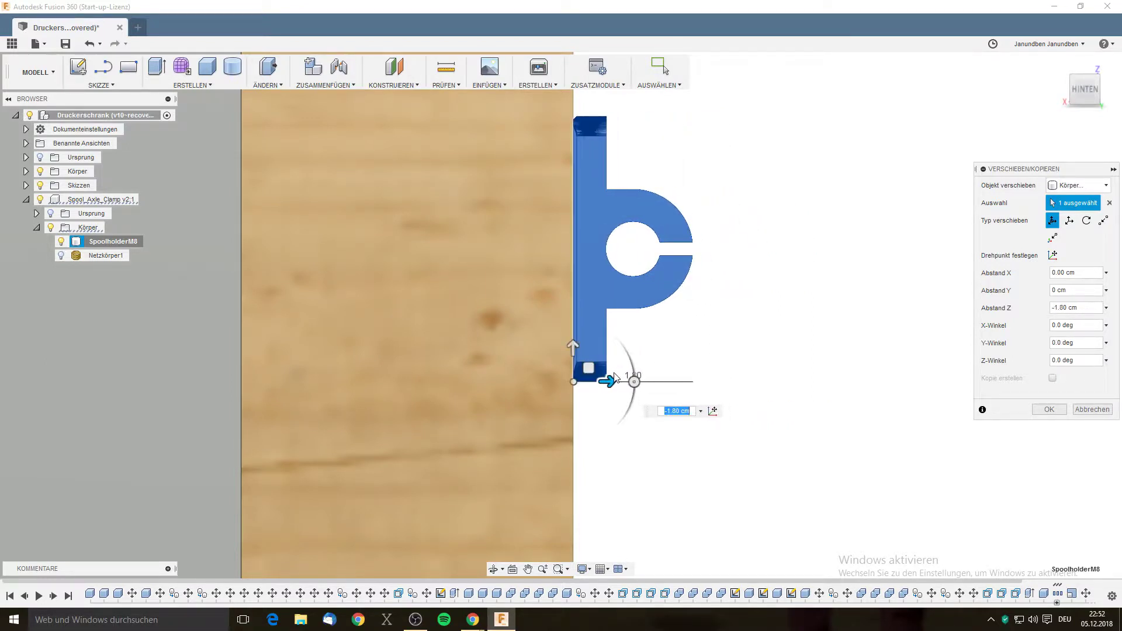
scroll(797, 333, down, 3)
Slide the clamp about 3.5 cm along the post and confirm the move.
mouse_move(833, 328)
shift+middle_down()
mouse_move(771, 338)
mouse_move(842, 230)
shift+middle_up()
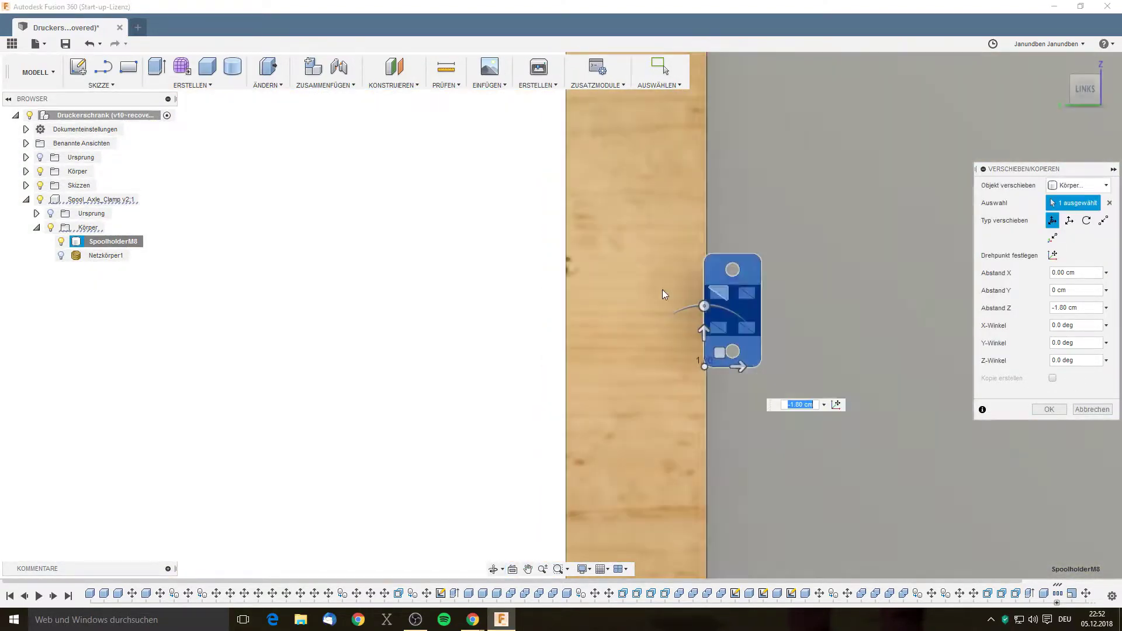
scroll(661, 289, up, 5)
scroll(707, 306, down, 3)
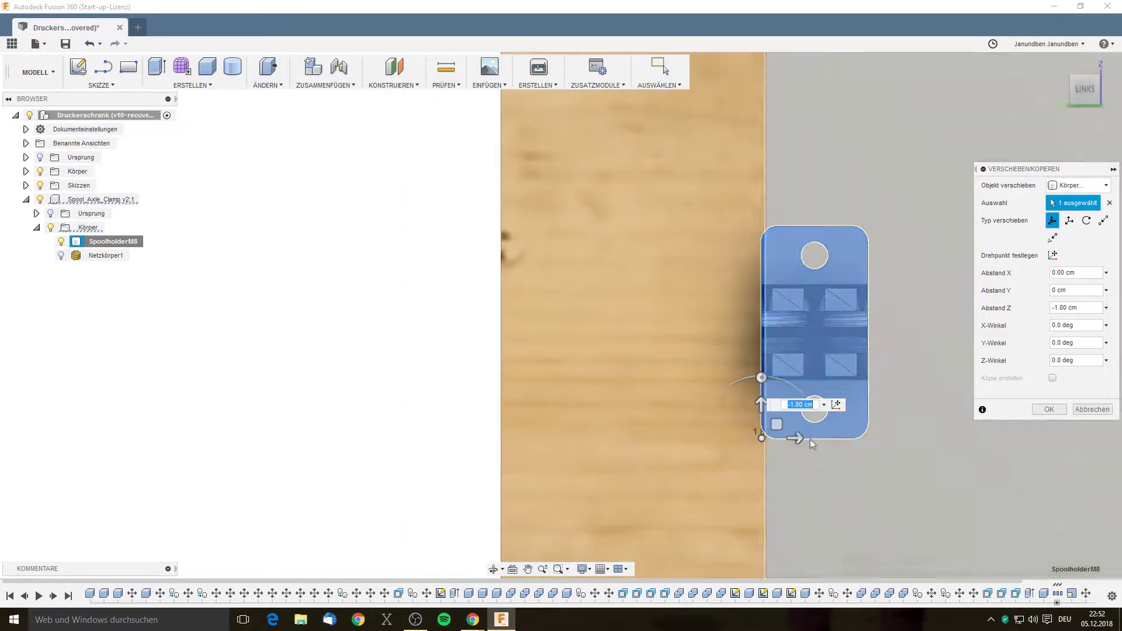
drag(796, 438, 609, 435)
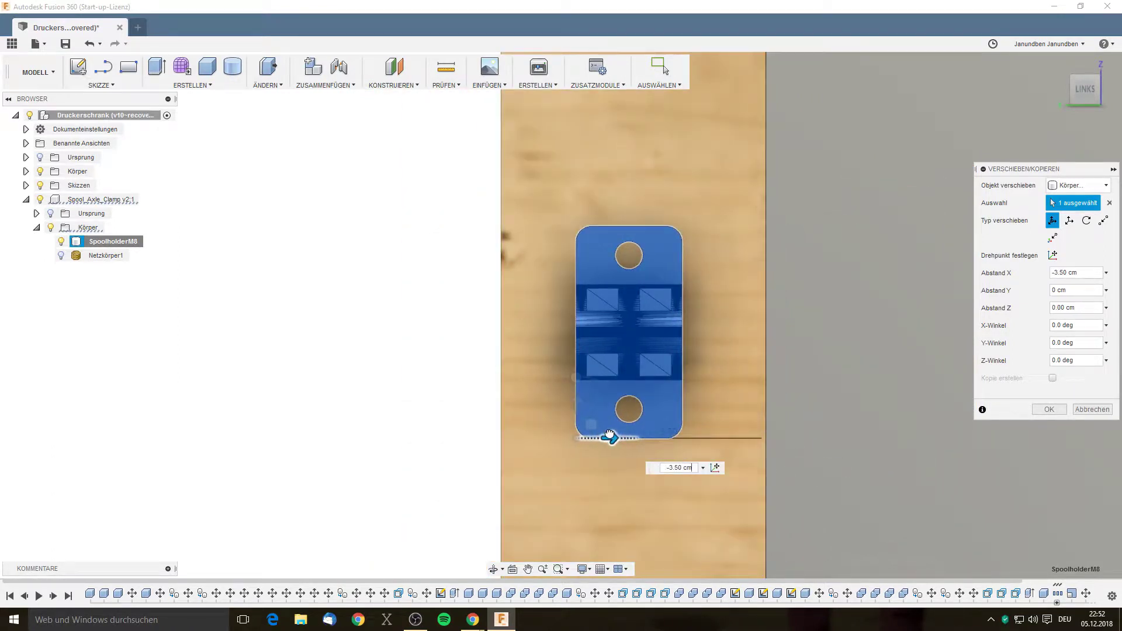
drag(611, 436, 615, 437)
click(1048, 410)
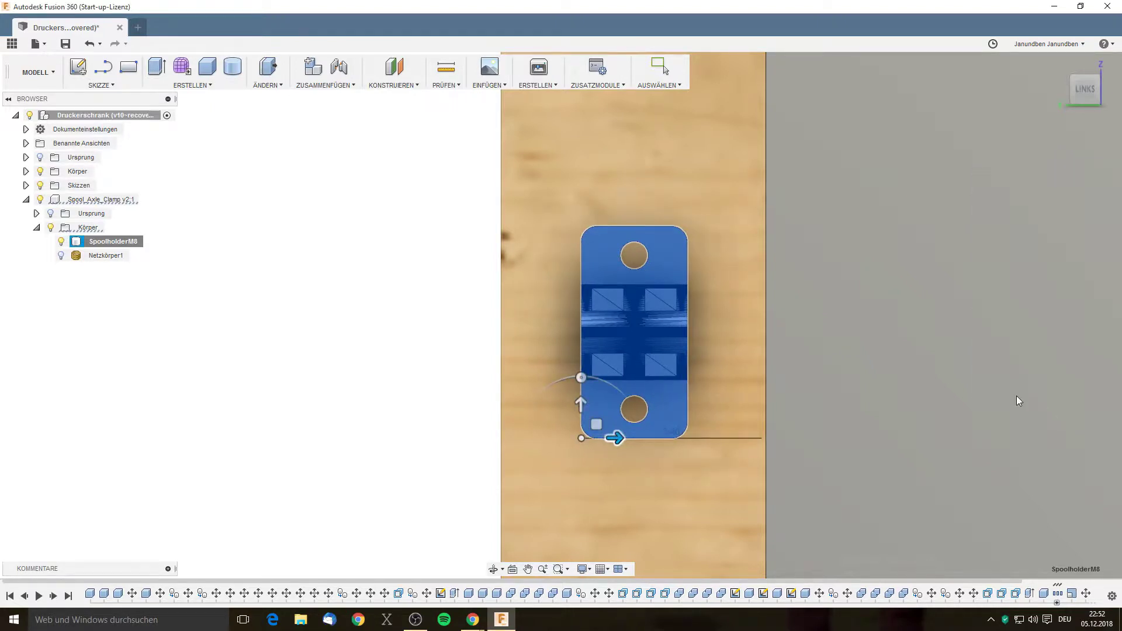
scroll(979, 406, down, 3)
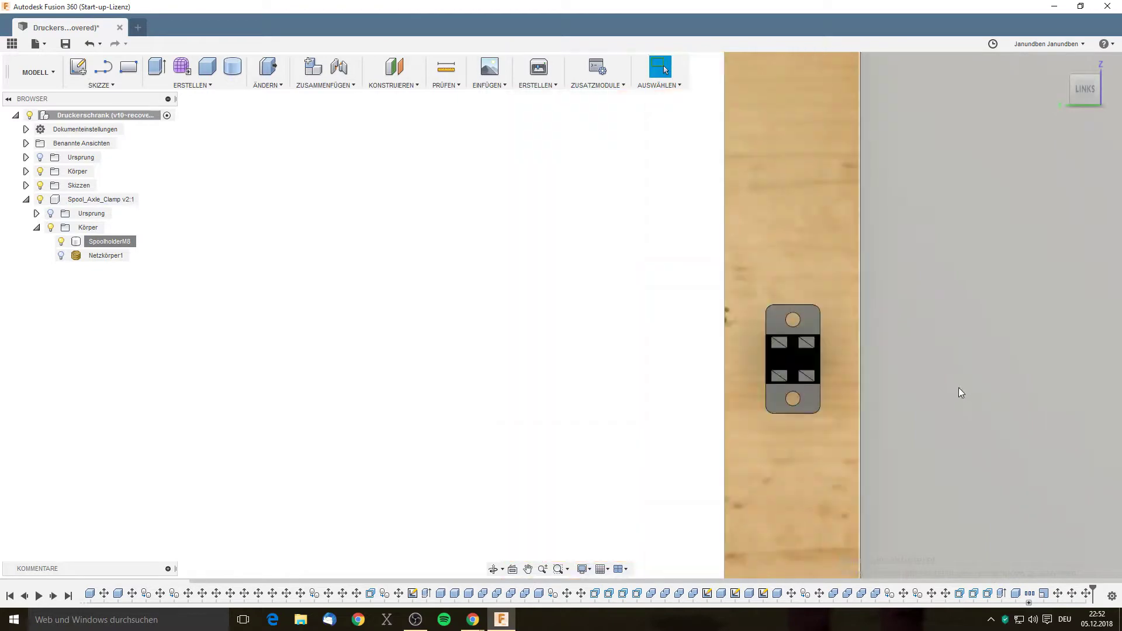
Orbit and zoom around the cabinet to inspect it from corner and front views.
scroll(961, 390, down, 5)
shift+middle_drag(1013, 424, 668, 396)
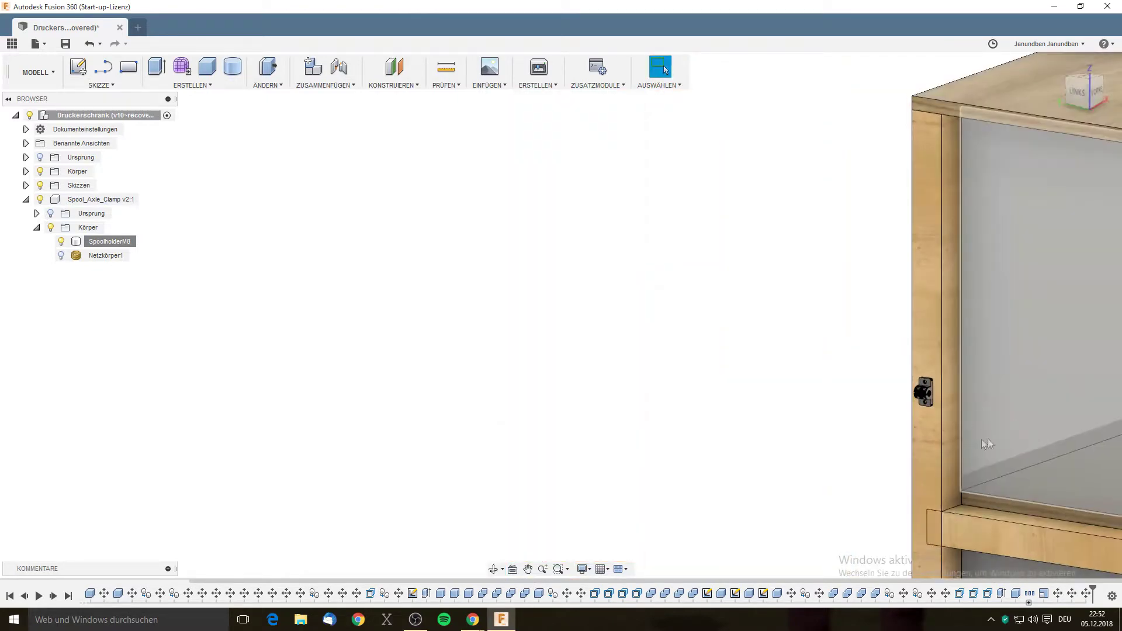
scroll(667, 396, up, 3)
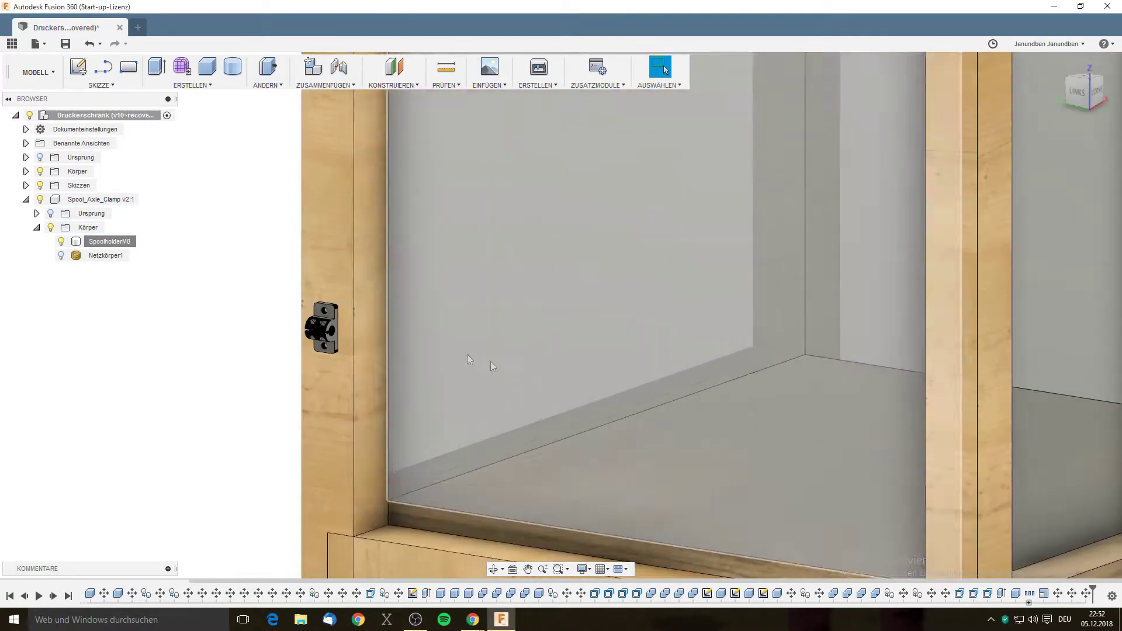
mouse_move(362, 327)
shift+middle_down()
mouse_move(346, 321)
mouse_move(418, 354)
mouse_move(464, 351)
shift+middle_up()
scroll(346, 322, up, 5)
scroll(467, 359, down, 2)
scroll(467, 359, down, 3)
scroll(471, 367, down, 3)
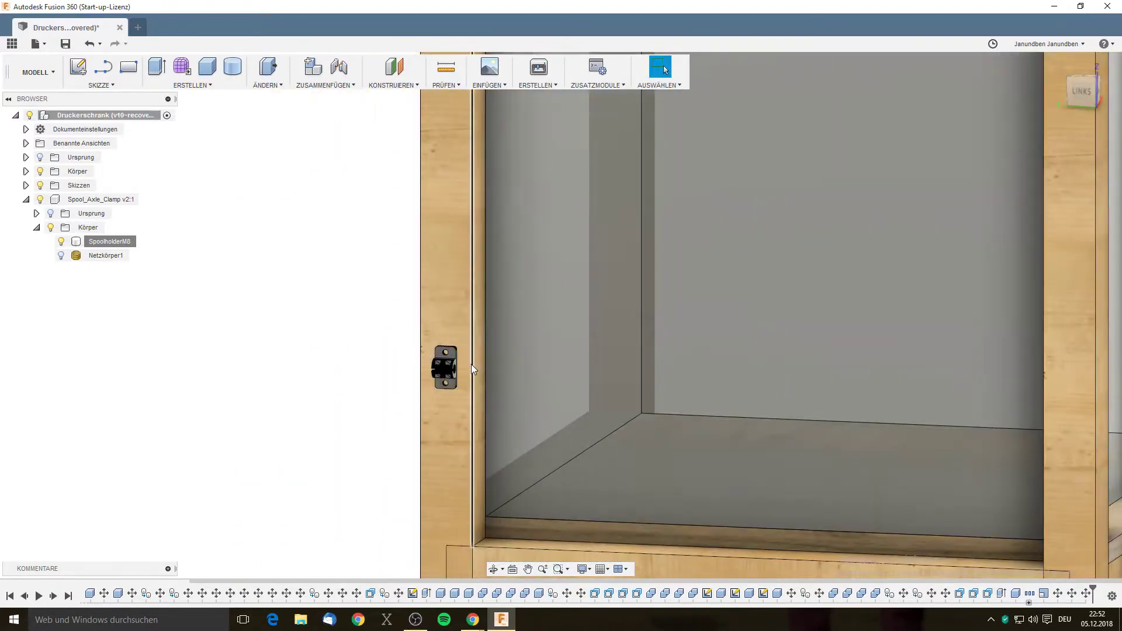
scroll(471, 366, down, 2)
scroll(472, 366, down, 2)
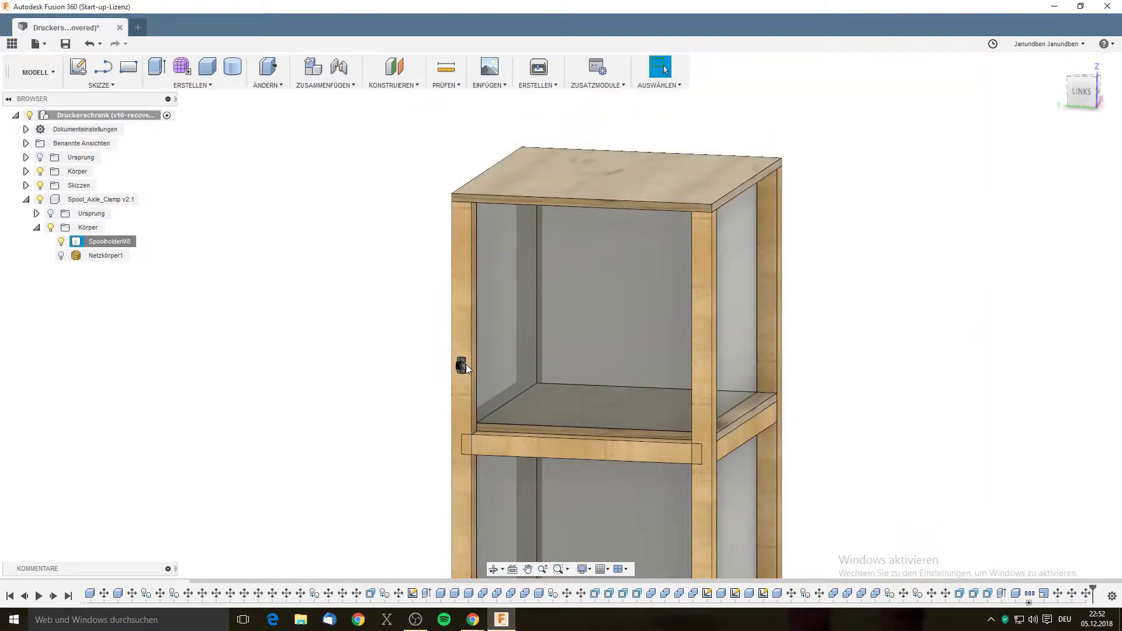
scroll(459, 368, up, 5)
scroll(450, 366, up, 1)
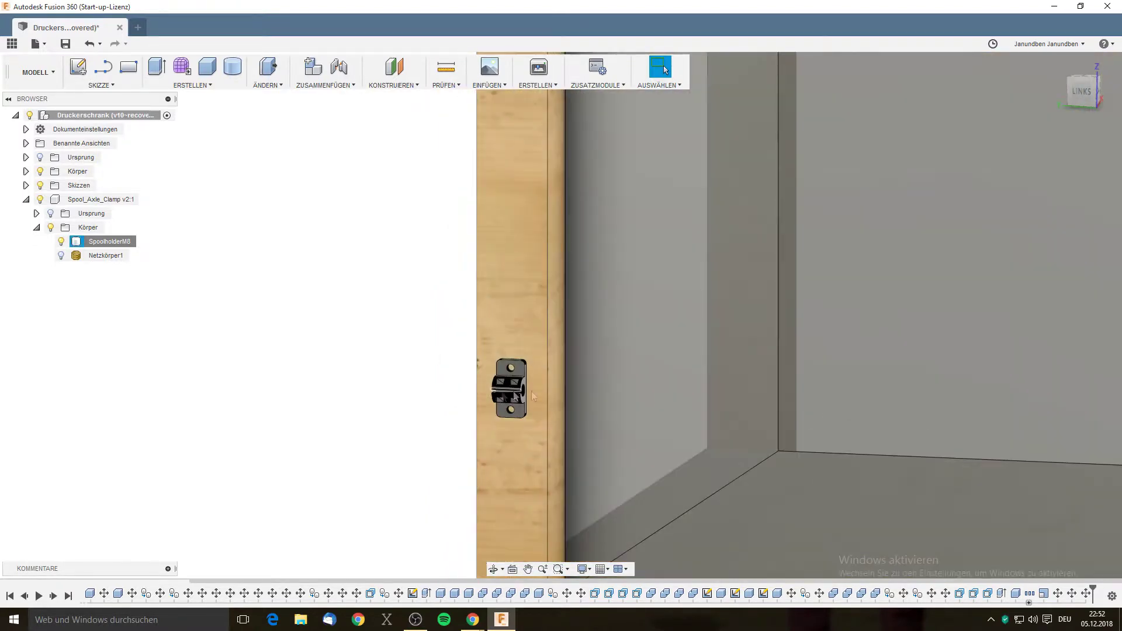
scroll(674, 408, down, 2)
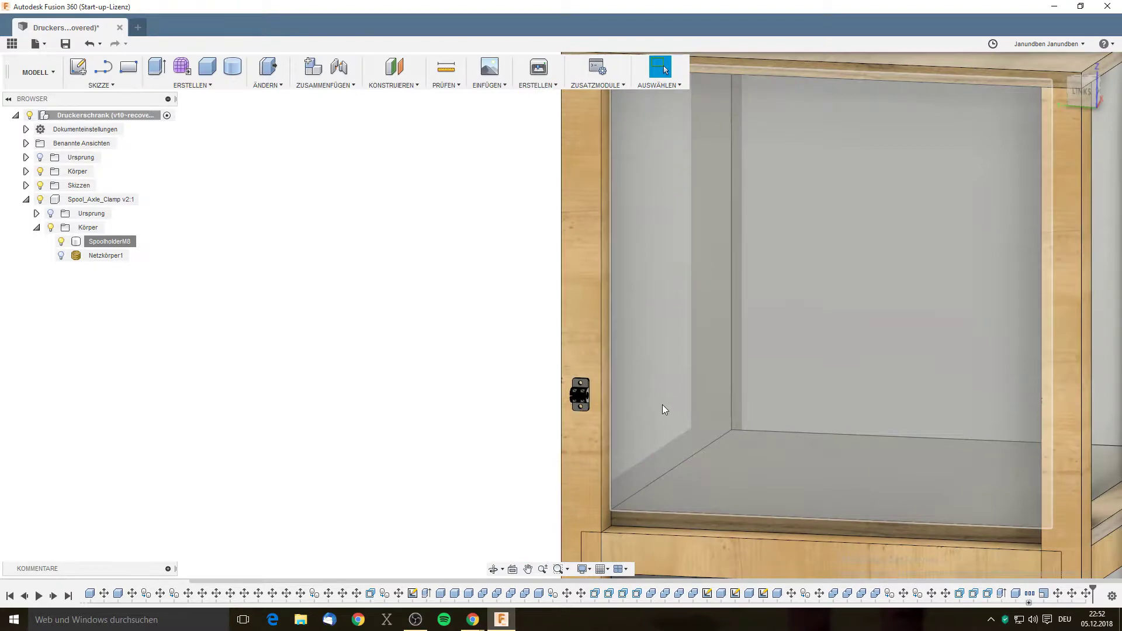
shift+middle_drag(669, 408, 639, 415)
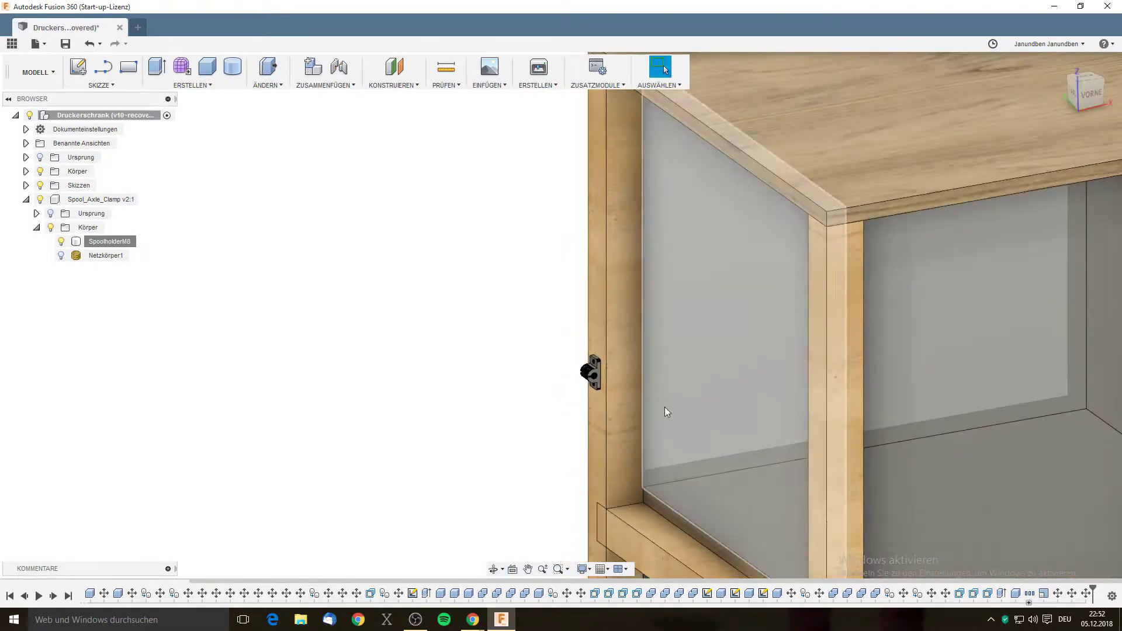
shift+middle_drag(639, 414, 647, 409)
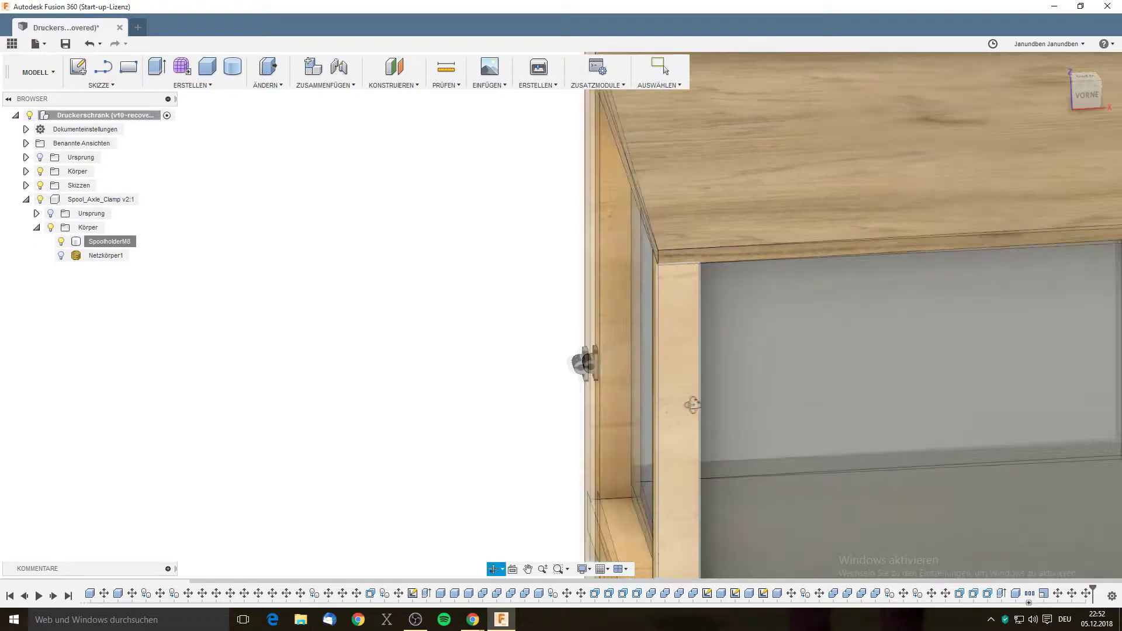
mouse_move(702, 412)
shift+middle_down()
mouse_move(454, 388)
mouse_move(567, 380)
shift+middle_up()
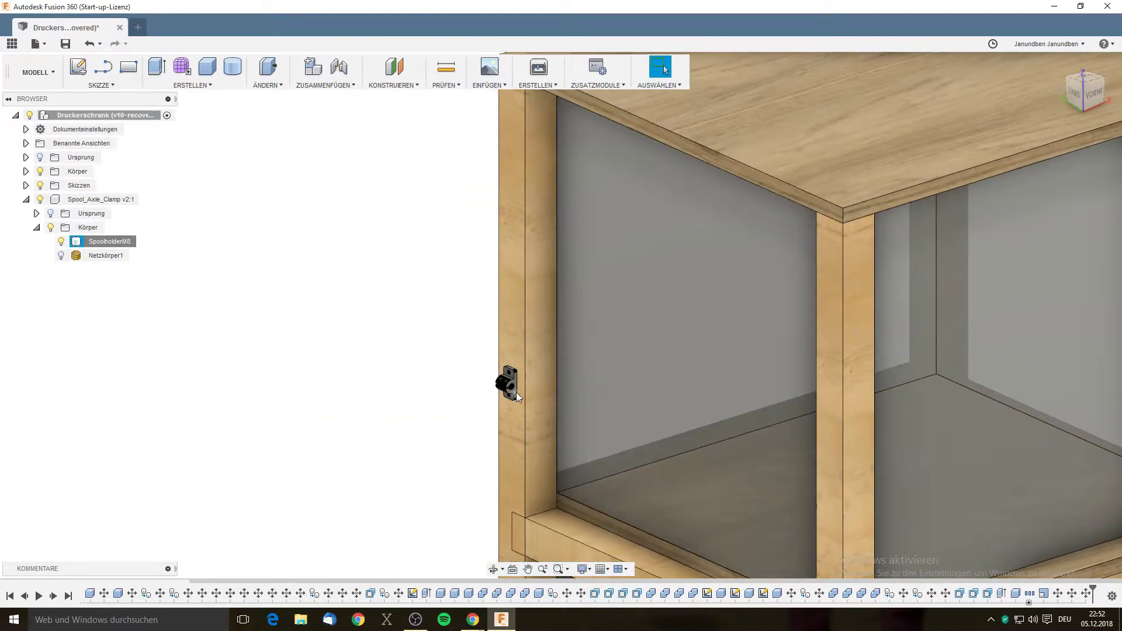
shift+middle_drag(667, 406, 624, 399)
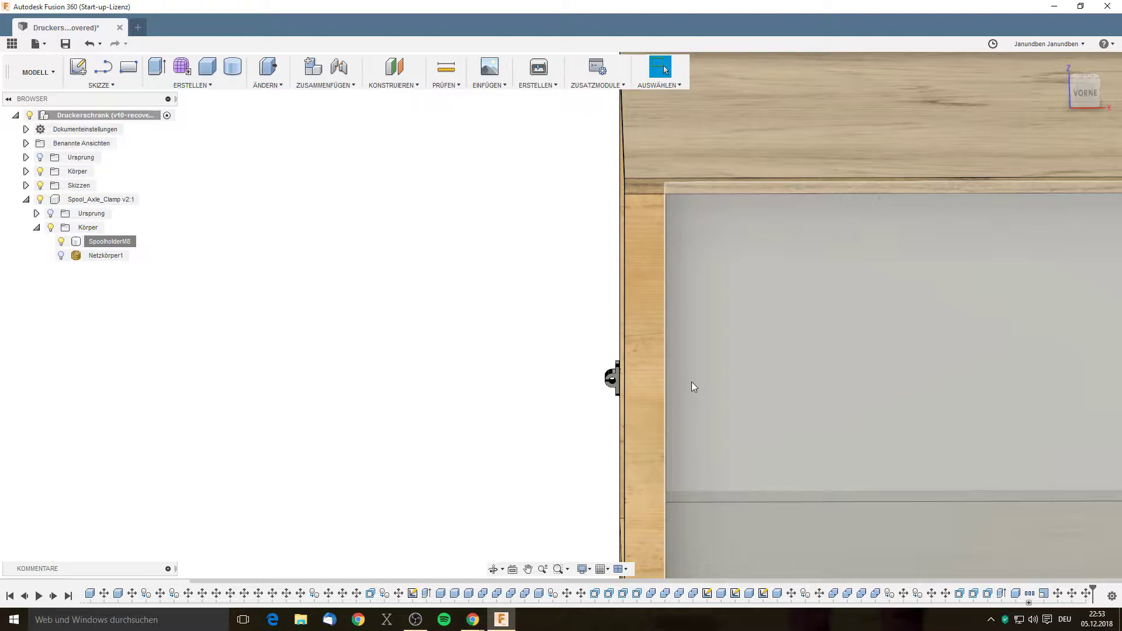
Turn to an angled view, save, and select the SpoolholderM8 clamp body on the left post.
mouse_move(747, 378)
shift+middle_down()
mouse_move(795, 361)
mouse_move(561, 446)
mouse_move(474, 383)
shift+middle_up()
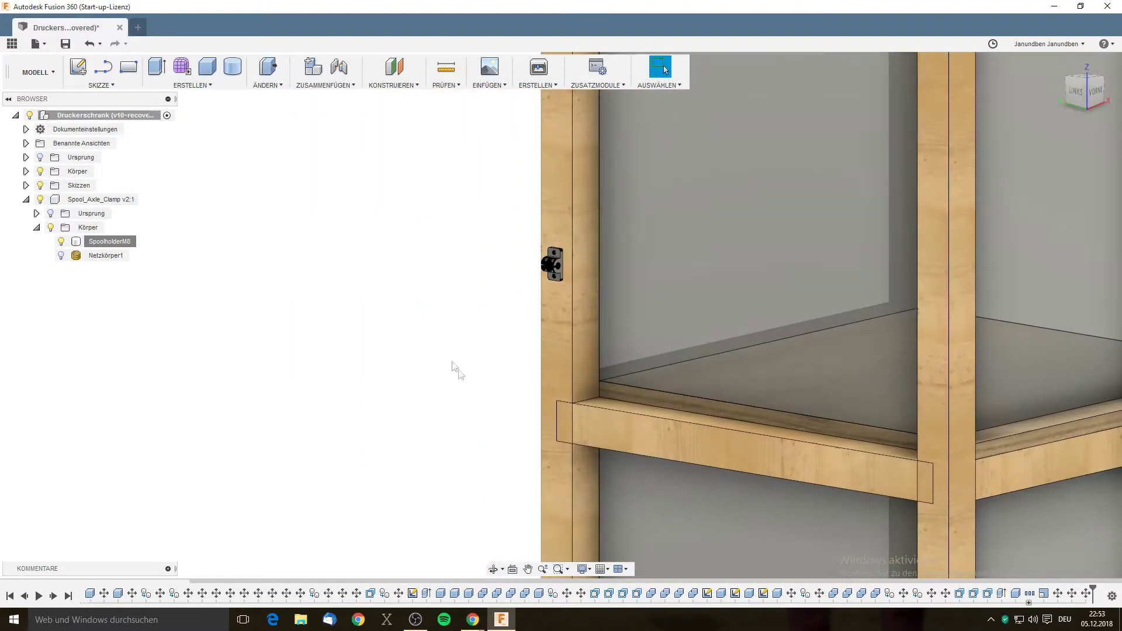
key(ctrl+s)
click(563, 320)
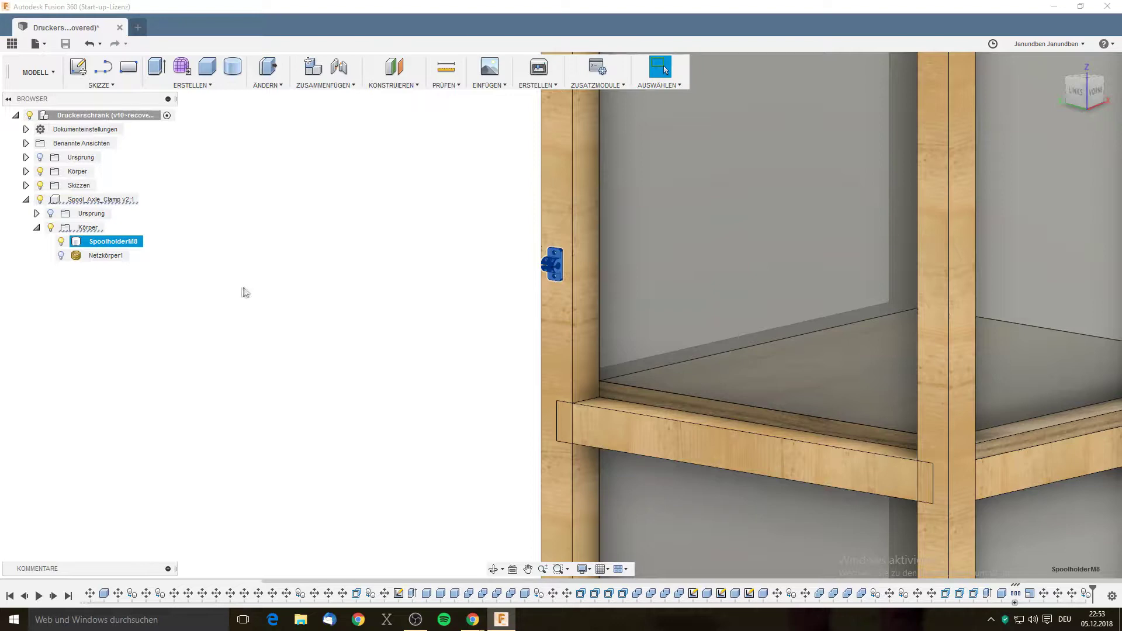
Start moving the SpoolholderM8 clamp and drag it down the post to about -92 cm.
key(m)
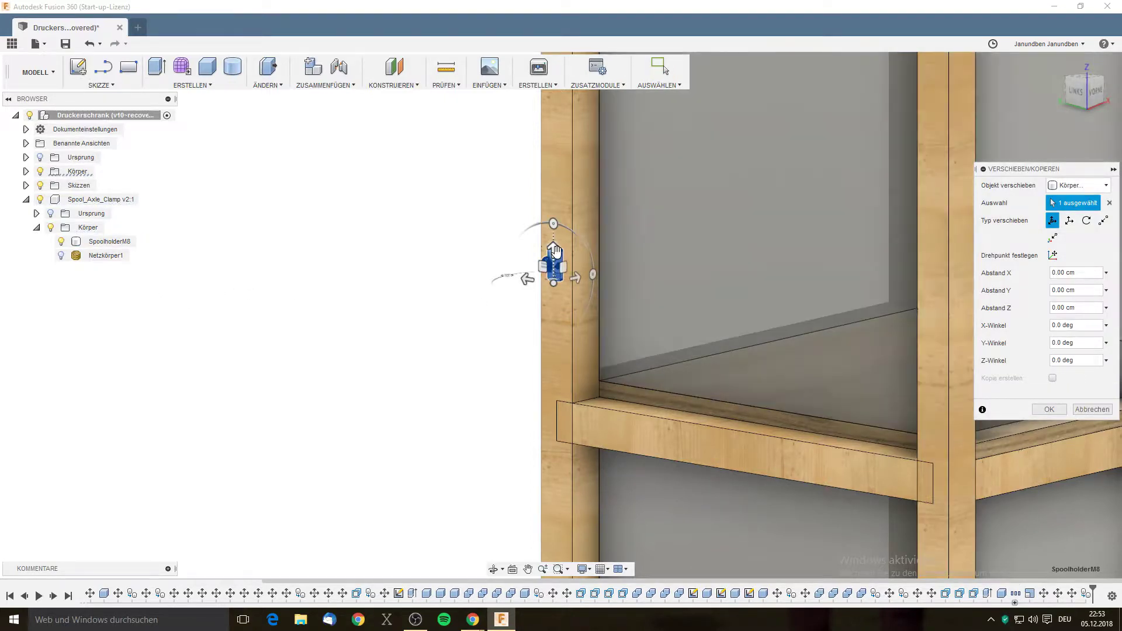
drag(555, 252, 554, 474)
scroll(660, 421, down, 5)
scroll(661, 417, down, 2)
scroll(621, 380, down, 2)
scroll(631, 357, up, 3)
scroll(644, 334, up, 5)
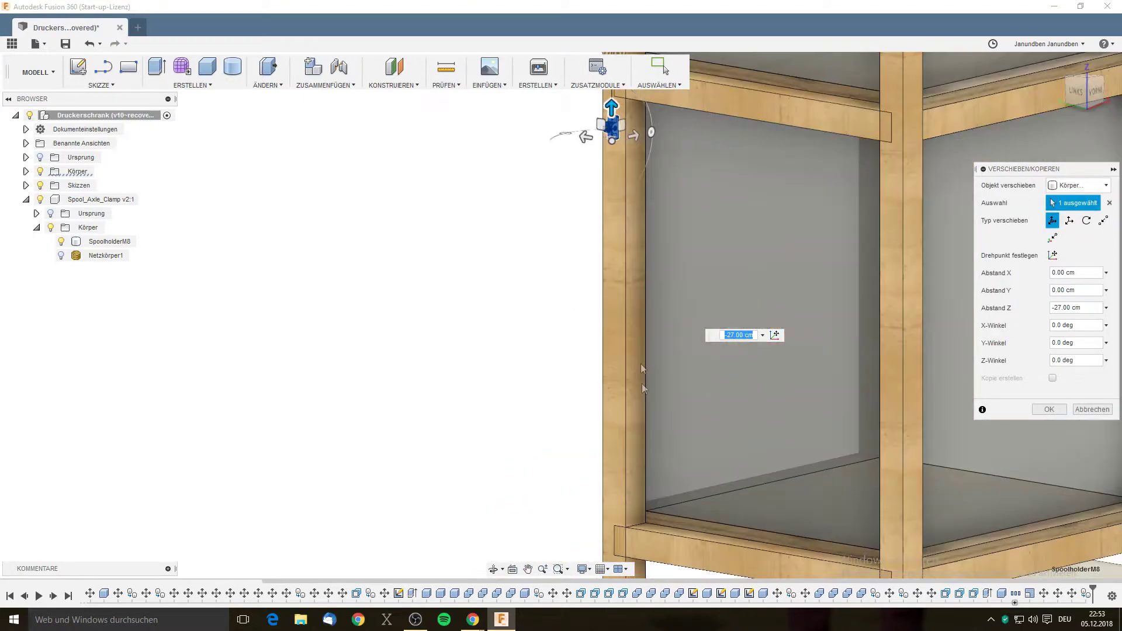
drag(611, 117, 614, 497)
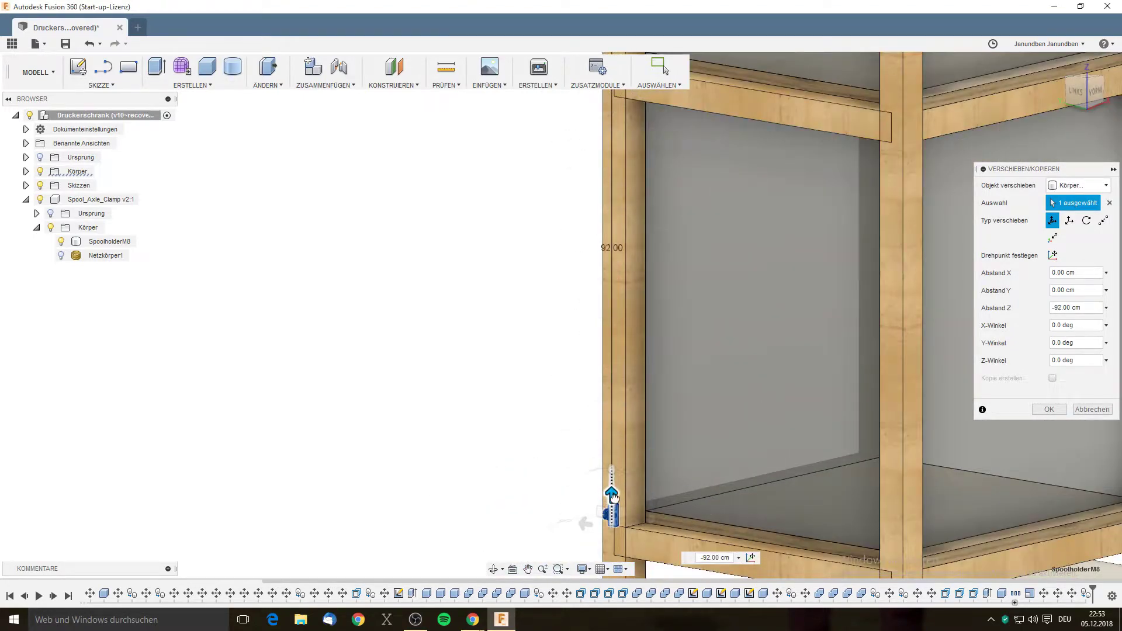
From the left view, set Abstand Z to -91.80 cm + 1 cm and apply the move.
click(1077, 93)
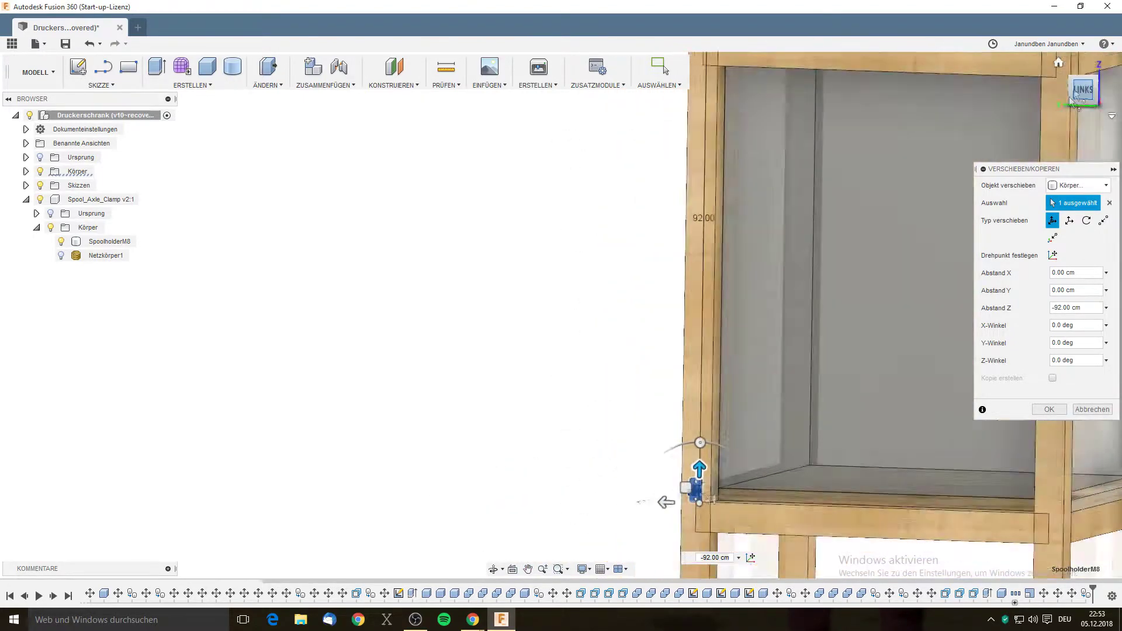
scroll(662, 380, down, 2)
scroll(664, 450, up, 4)
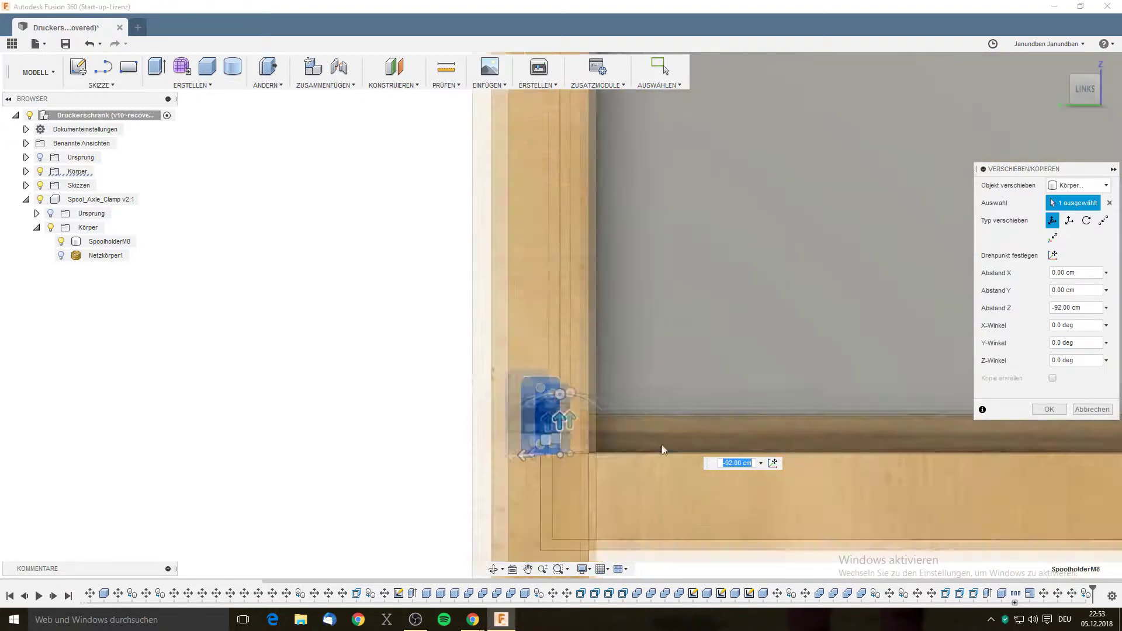
scroll(664, 448, up, 2)
mouse_move(403, 432)
mouse_down()
mouse_move(402, 323)
mouse_move(429, 441)
mouse_up()
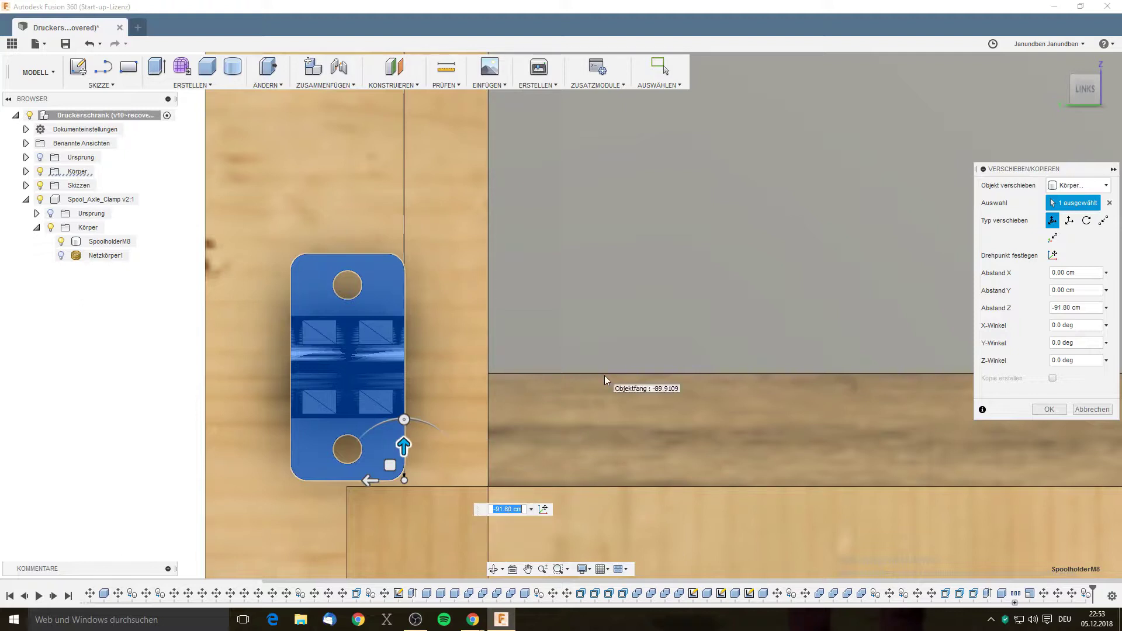
click(522, 509)
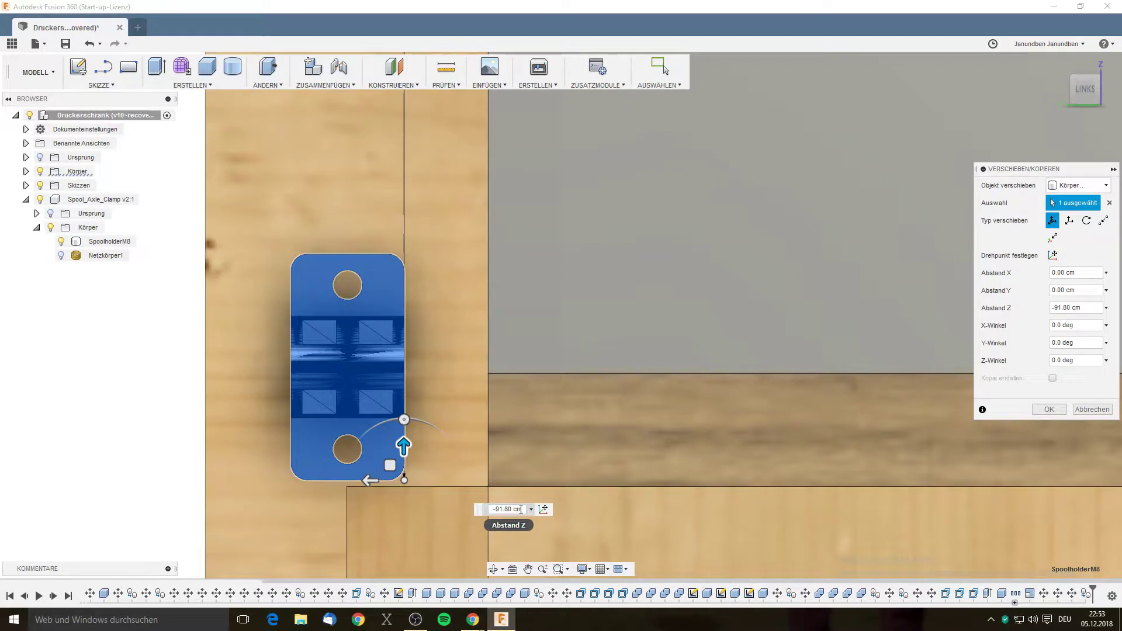
text(+18)
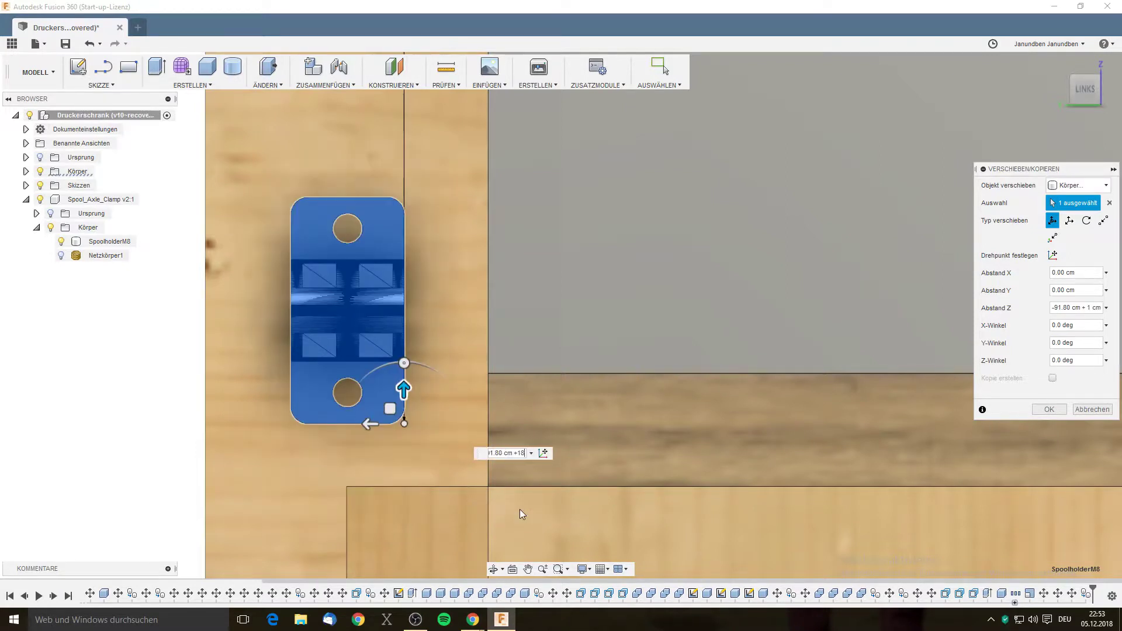
key(Return)
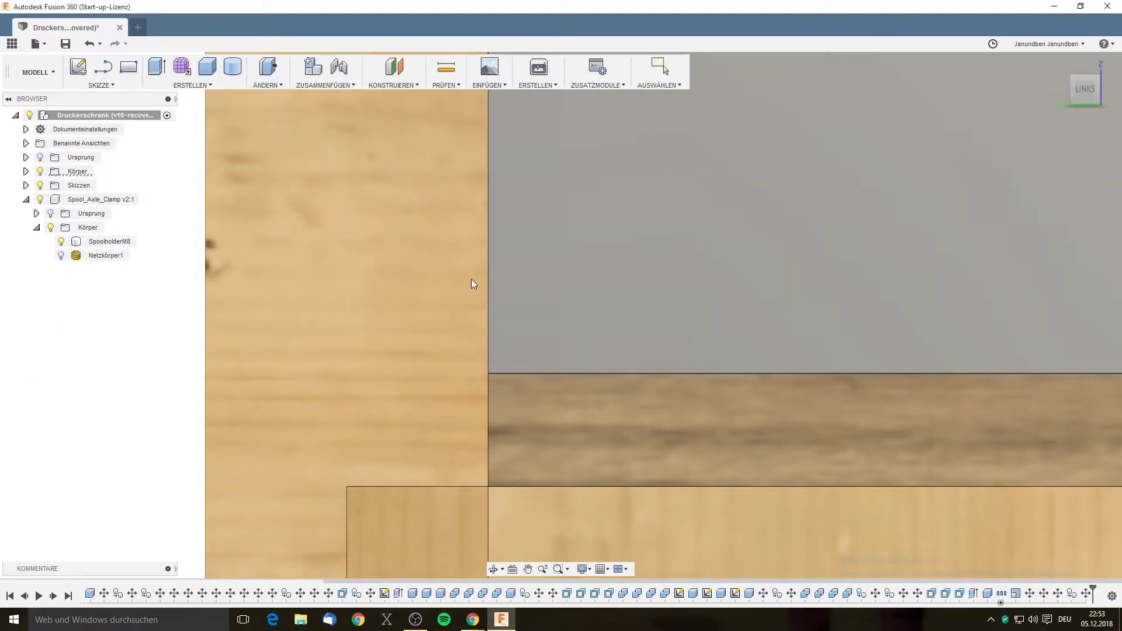
Zoom out, save the Druckerschrank design as version v11, and bring up the EINFÜGEN menu.
scroll(471, 279, down, 2)
scroll(471, 279, down, 2)
scroll(471, 279, down, 3)
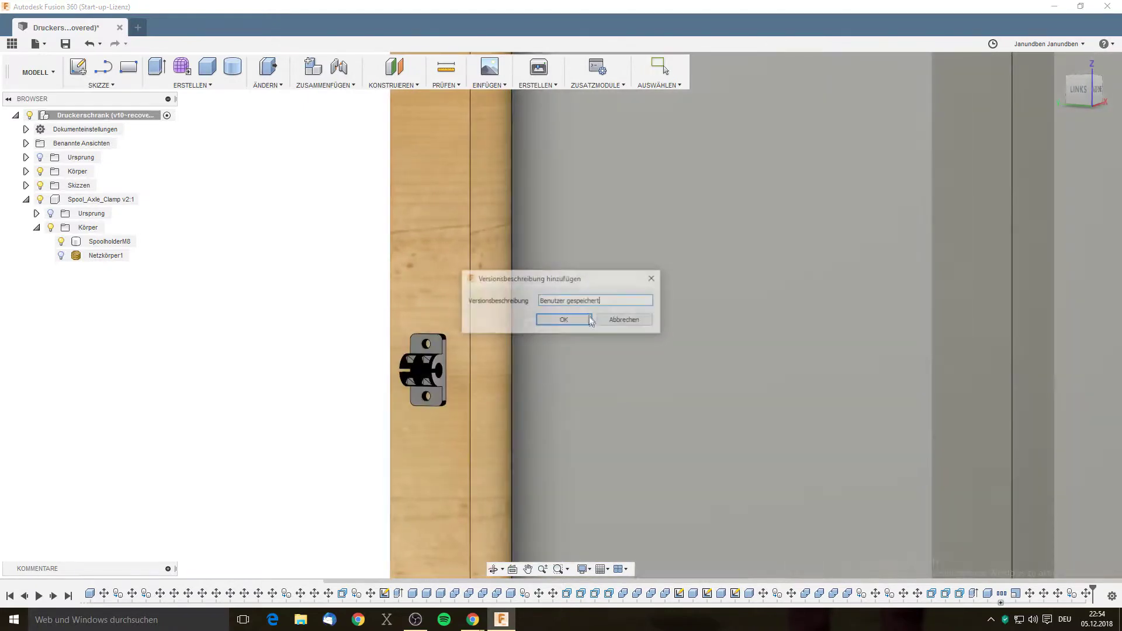
click(584, 321)
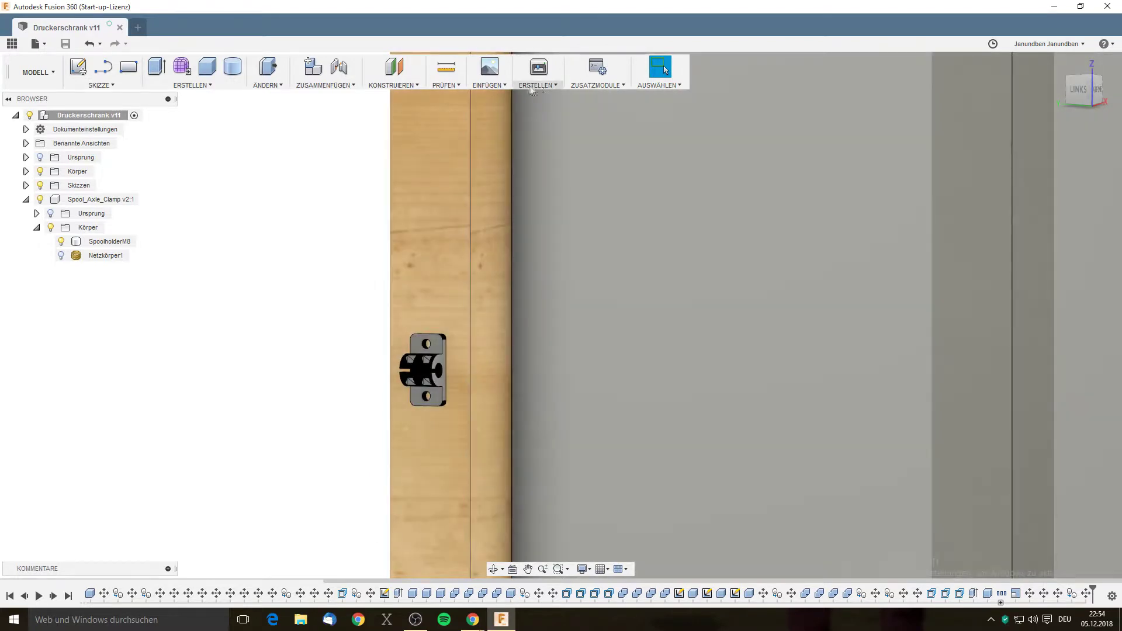
click(502, 88)
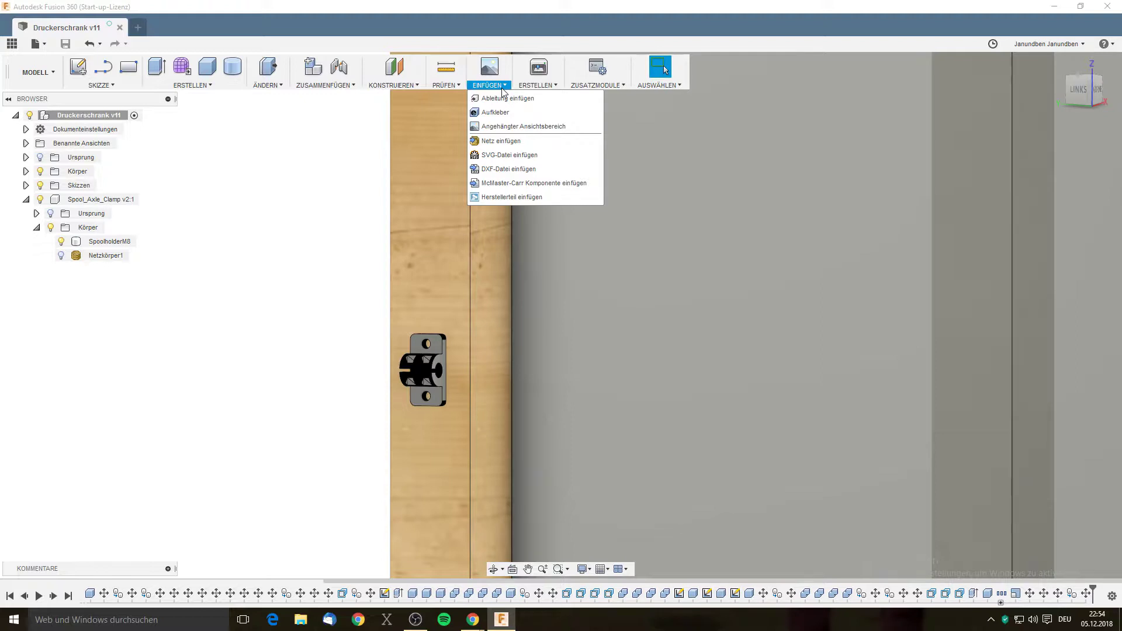
Open the McMaster-Carr component catalogue from EINFÜGEN and enlarge its window.
click(533, 87)
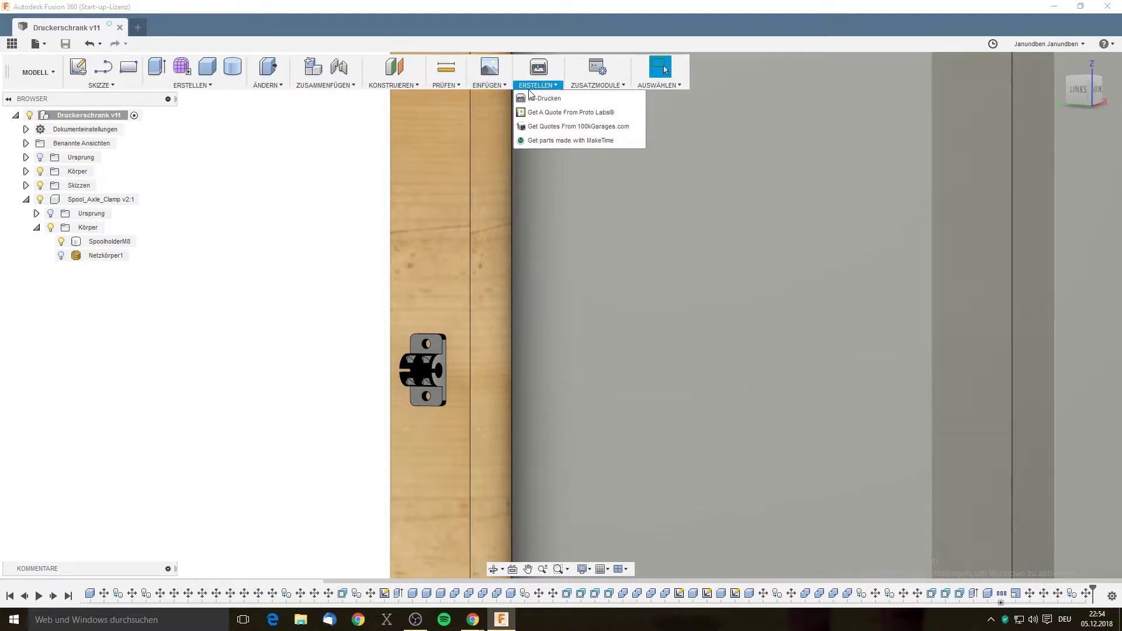
click(488, 86)
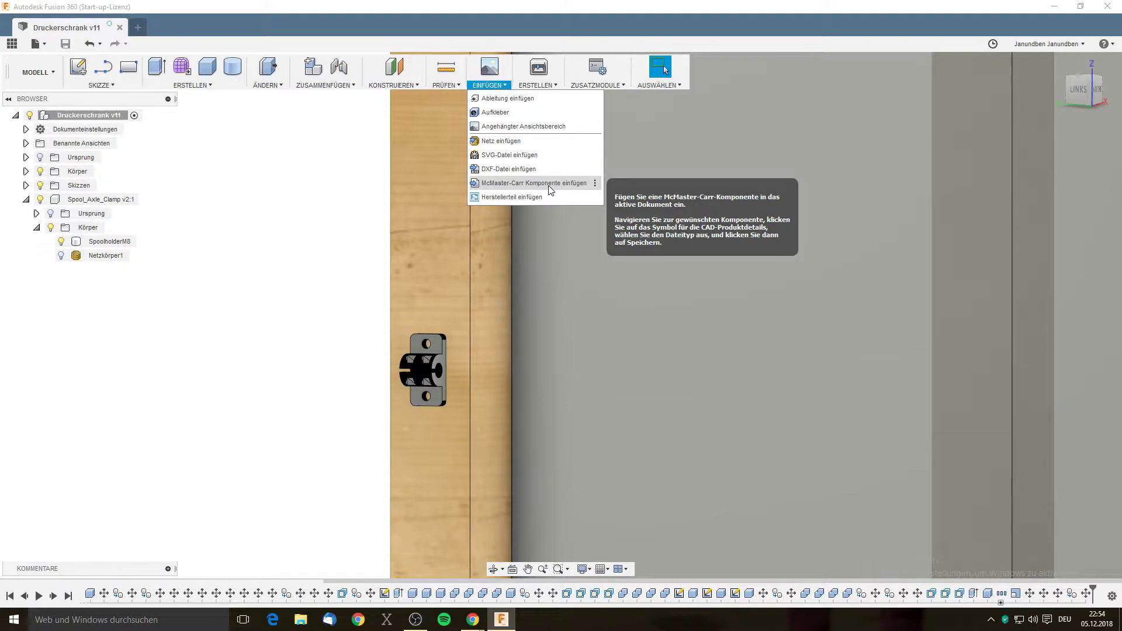
click(550, 189)
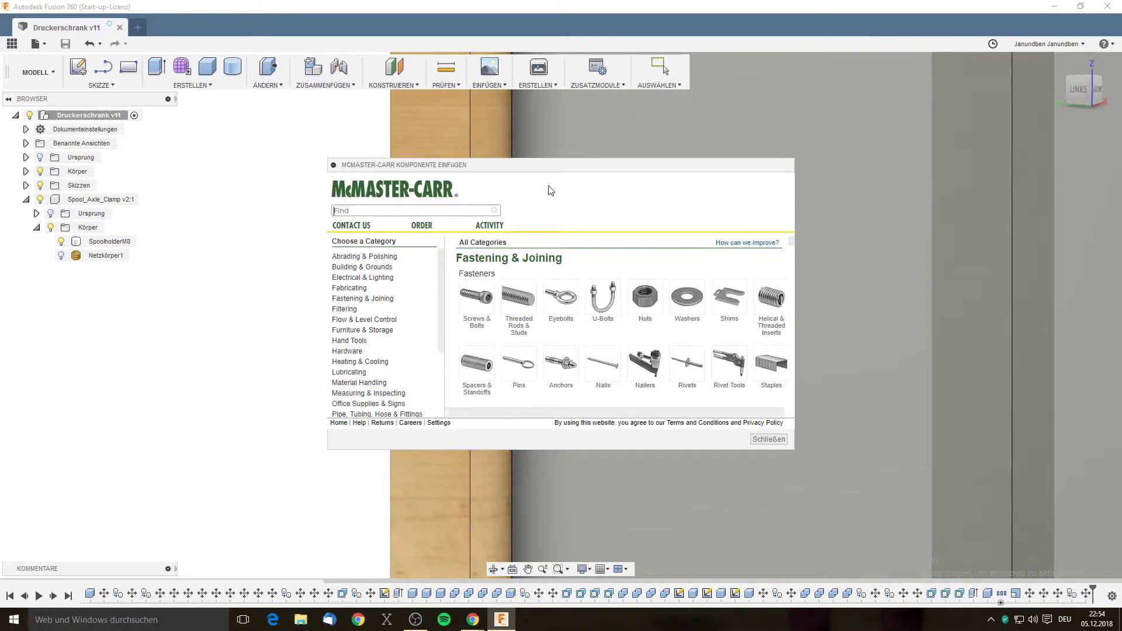
drag(541, 170, 531, 168)
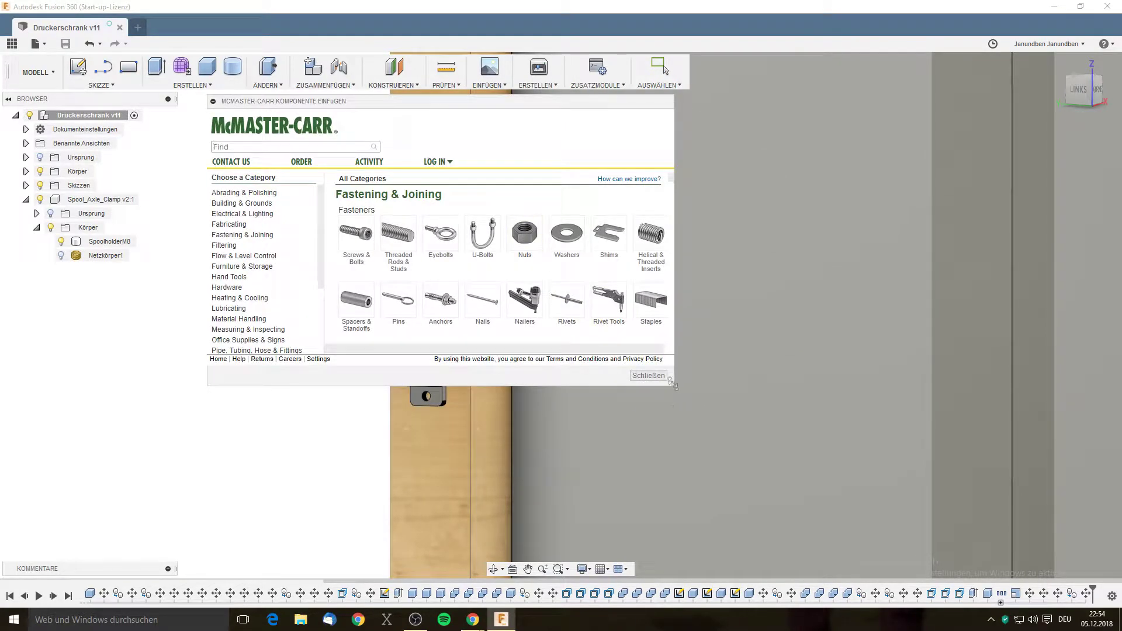
drag(675, 385, 837, 526)
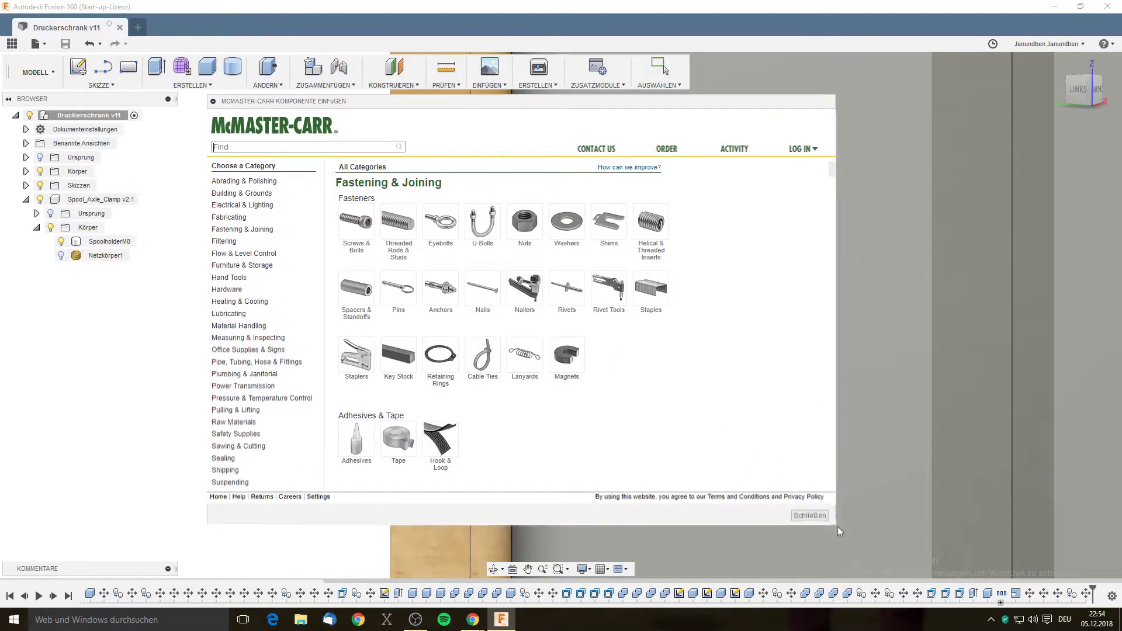
Browse the Fastening & Joining categories and choose Screws & Bolts.
scroll(596, 330, down, 5)
scroll(593, 330, down, 5)
scroll(591, 332, down, 5)
scroll(589, 335, down, 5)
scroll(584, 334, up, 5)
scroll(579, 330, up, 5)
scroll(566, 324, up, 5)
scroll(555, 319, up, 5)
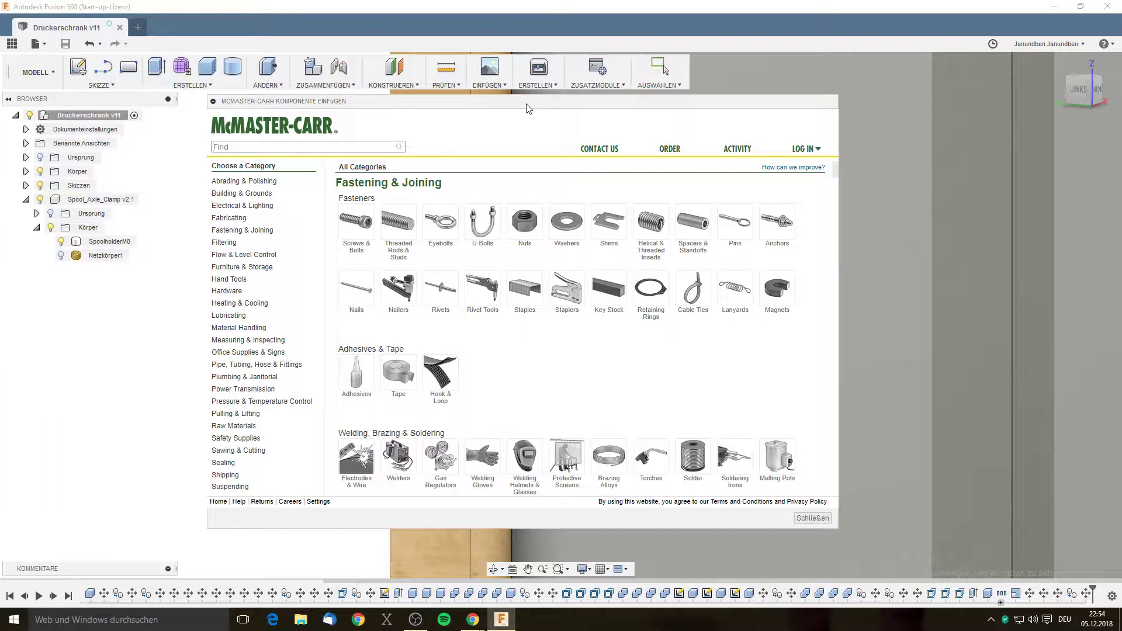
click(358, 252)
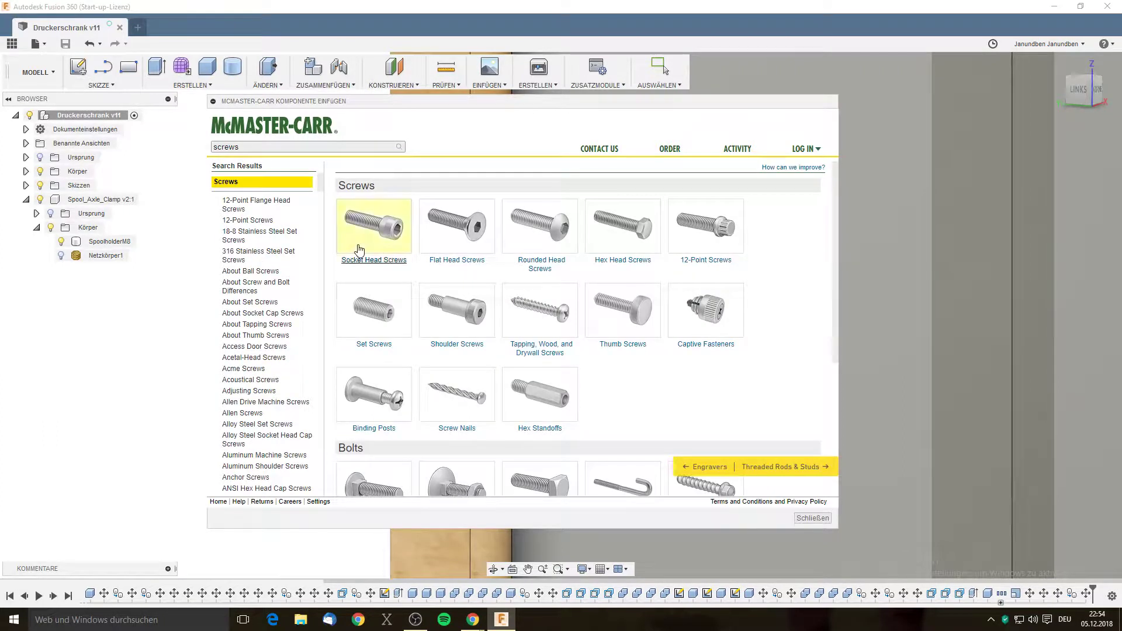
Filter to tapping, wood and drywall screws: pointed tip, metric, 19 mm long.
click(555, 352)
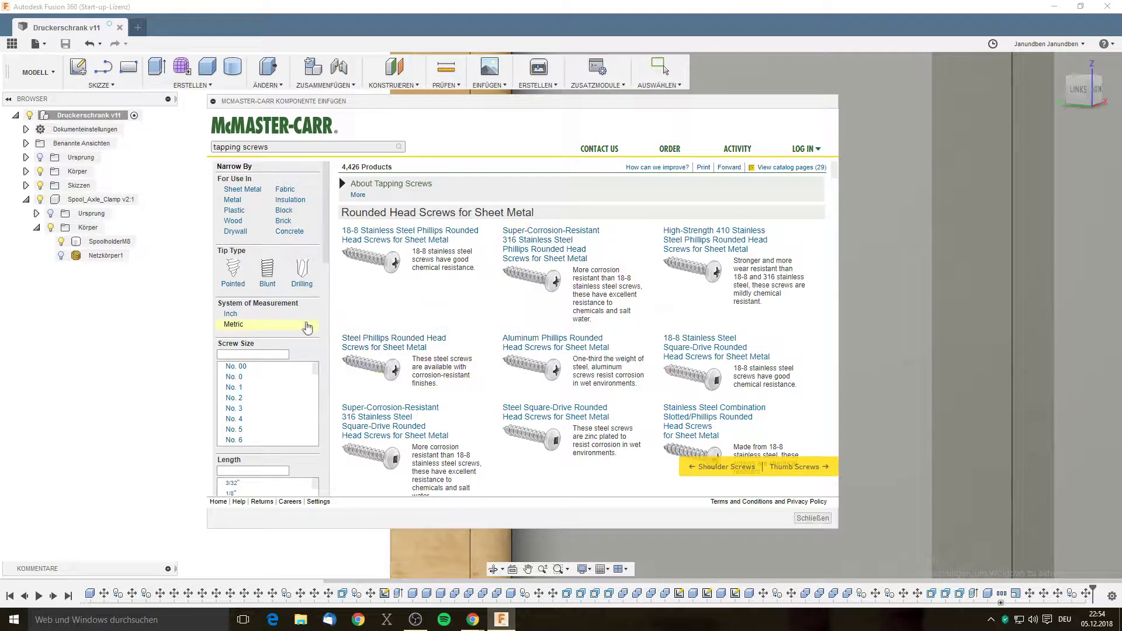
click(236, 284)
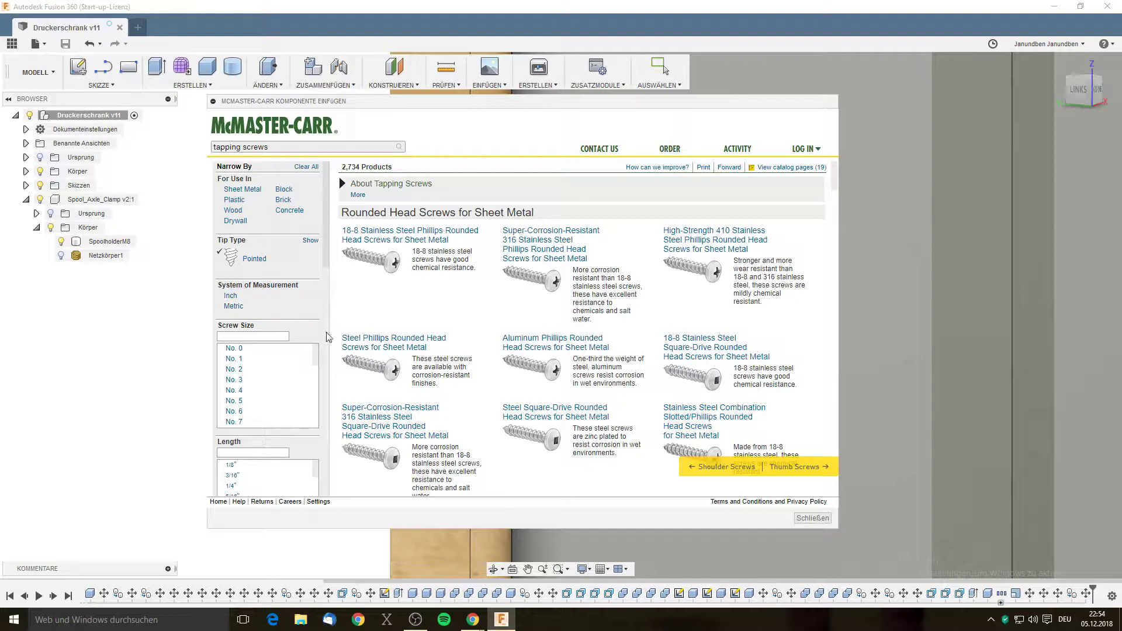
click(237, 306)
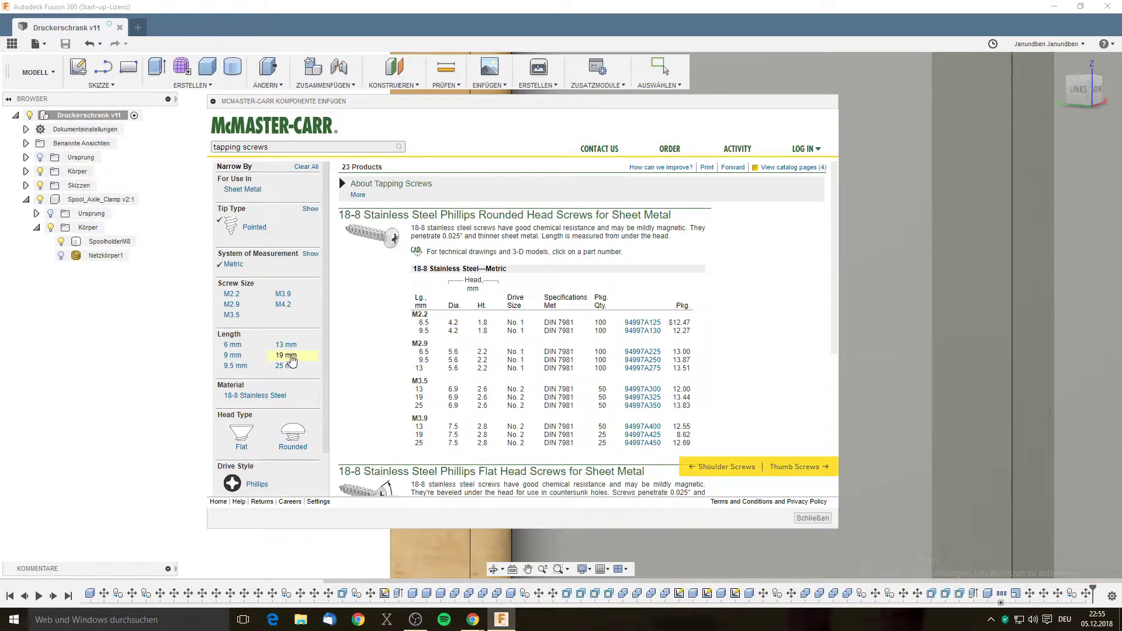
click(289, 356)
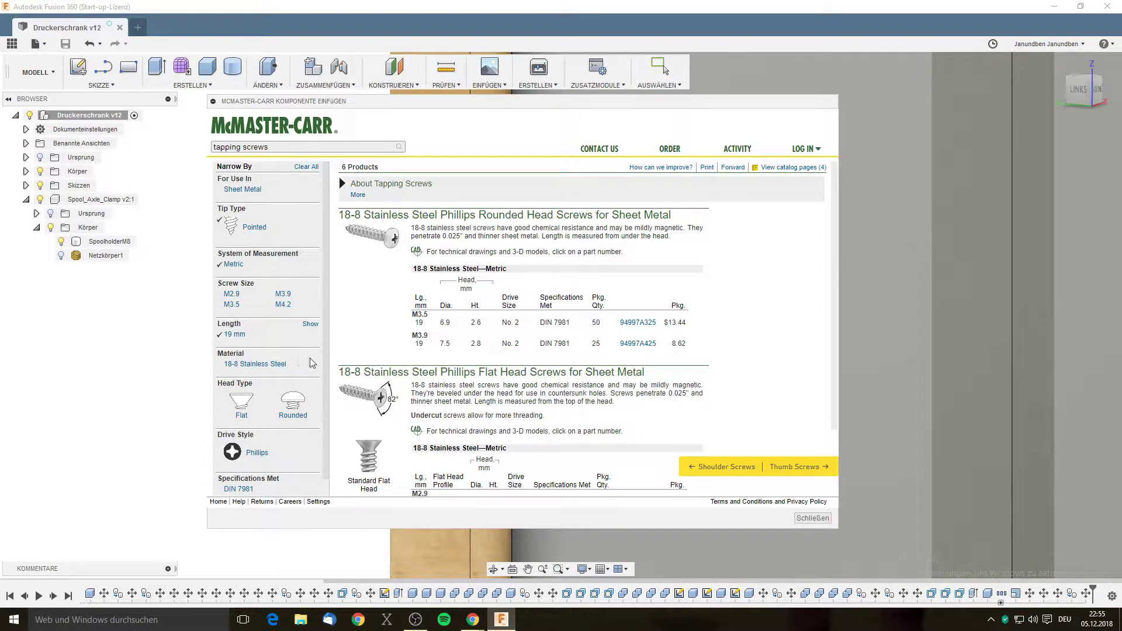
Filter to flat-head screws and open the product page of the M2.9 screw 95844A275.
scroll(311, 363, down, 1)
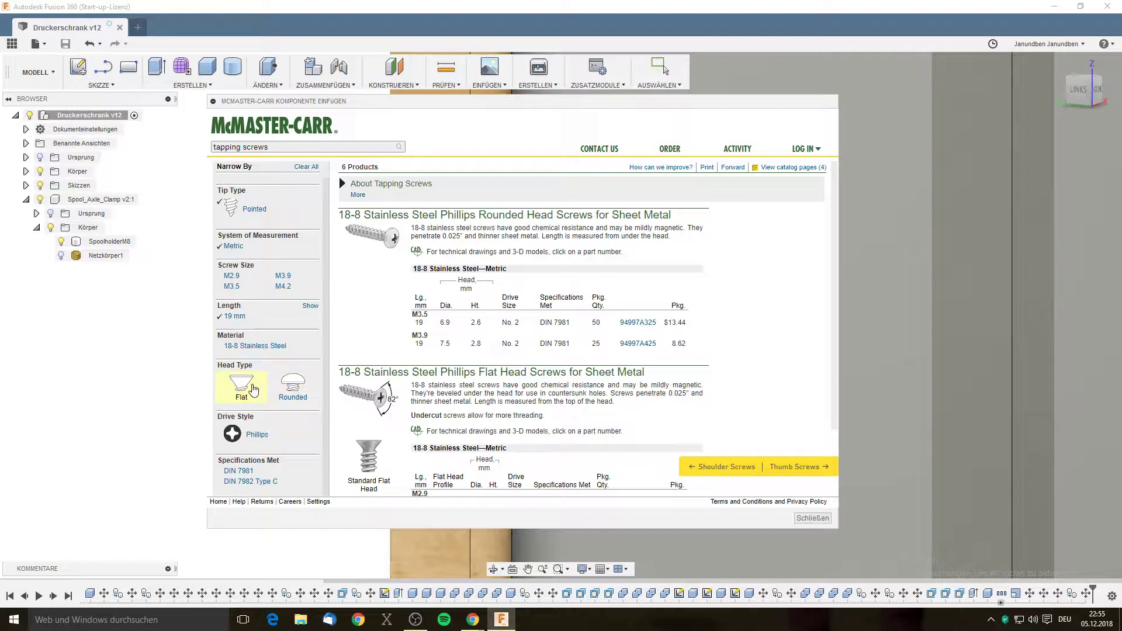
click(253, 390)
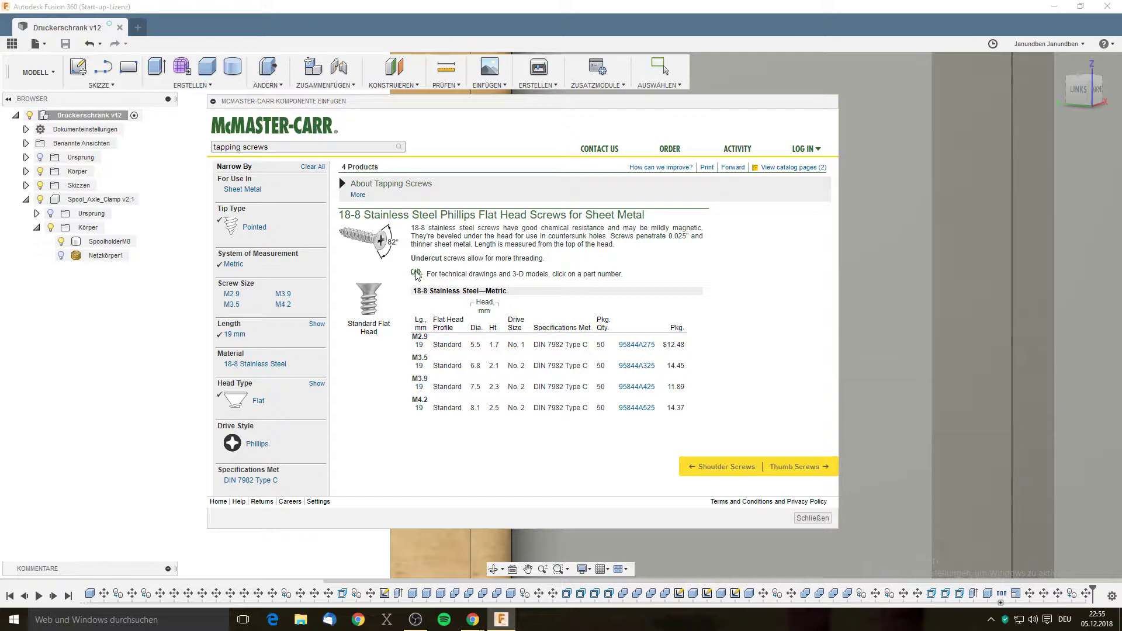
click(648, 346)
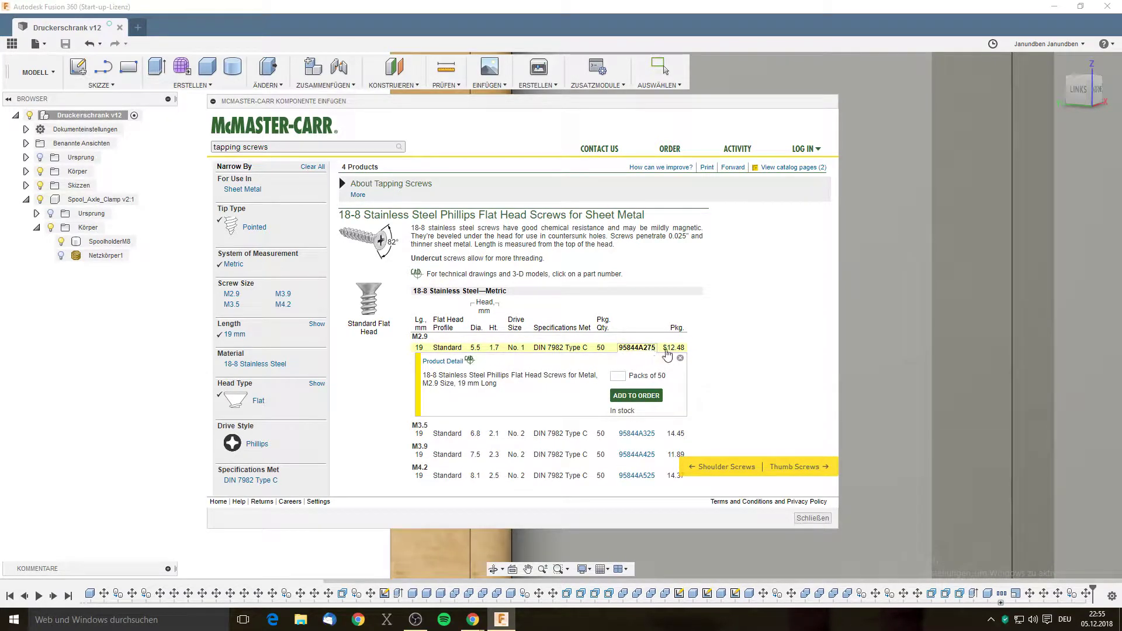
click(471, 363)
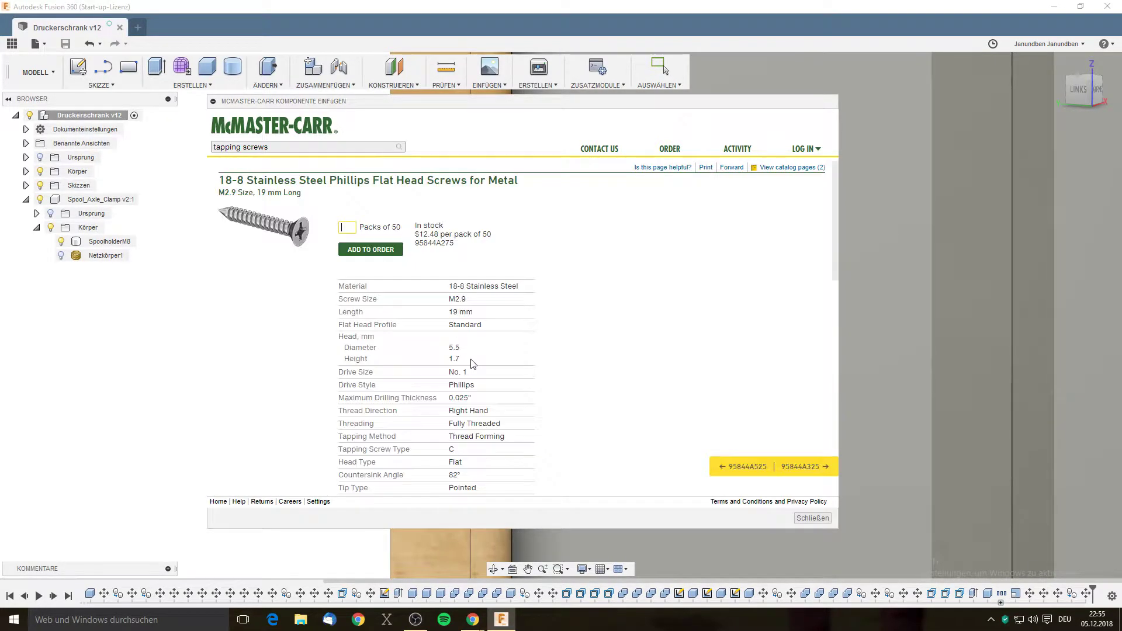
Choose the 3-D STEP format and insert the screw model into the design.
scroll(576, 370, down, 3)
scroll(578, 373, down, 2)
scroll(578, 368, down, 4)
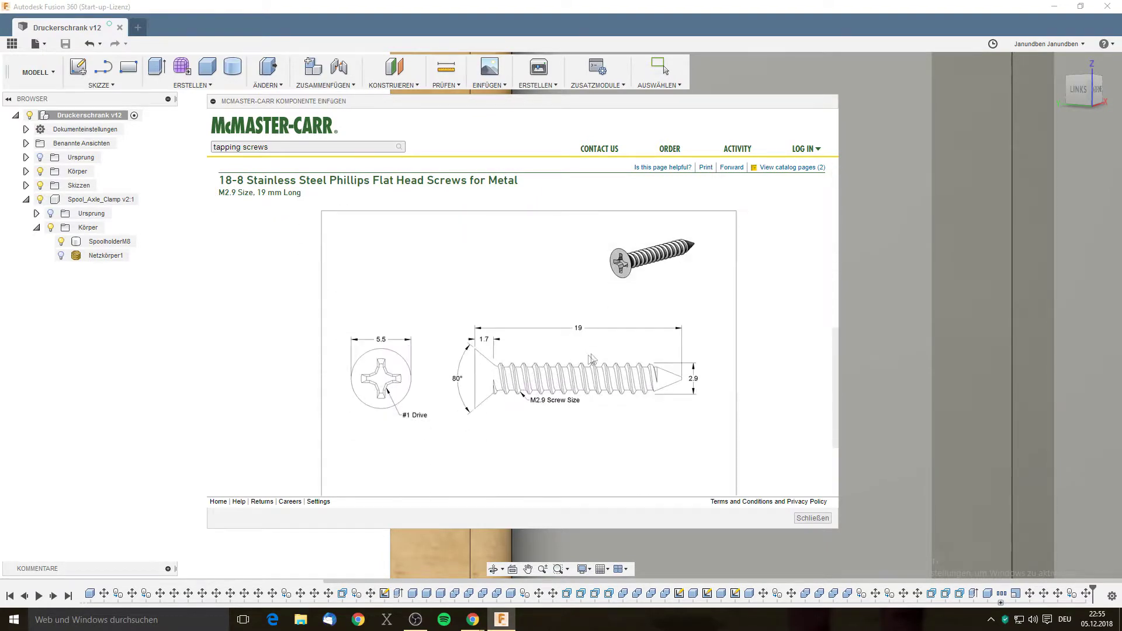
scroll(730, 377, down, 3)
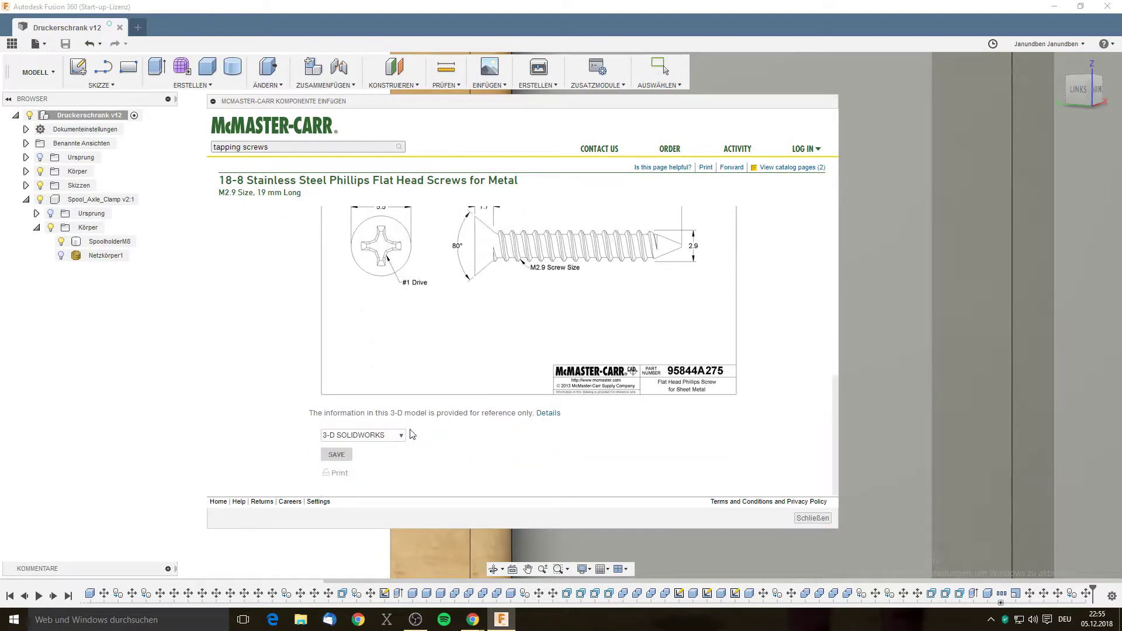
click(401, 436)
scroll(462, 436, down, 2)
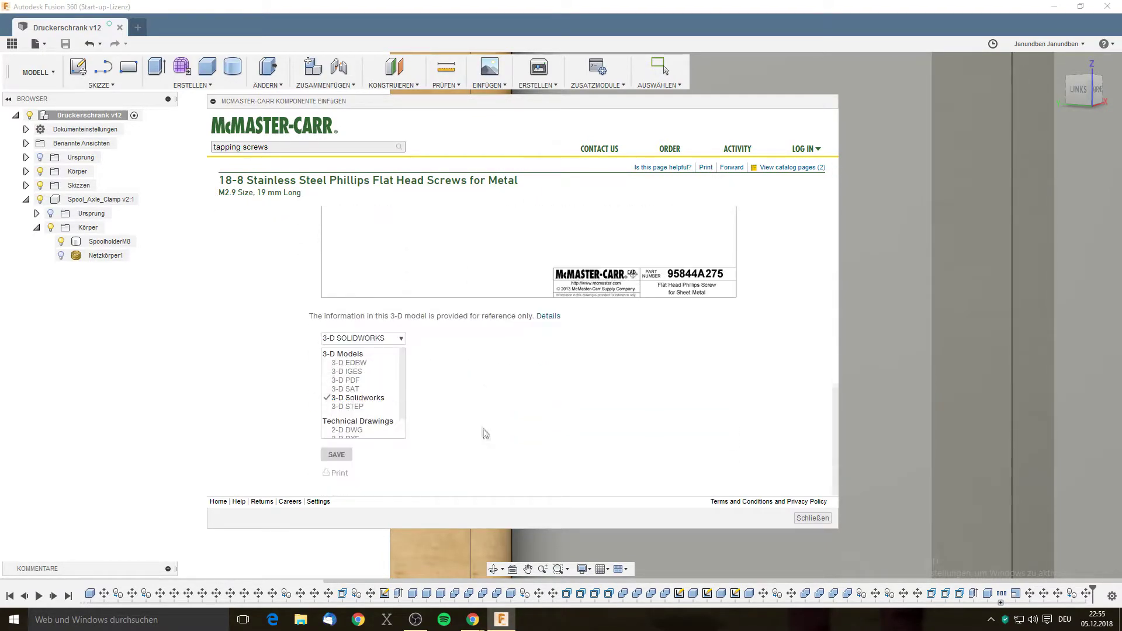
click(355, 407)
click(342, 456)
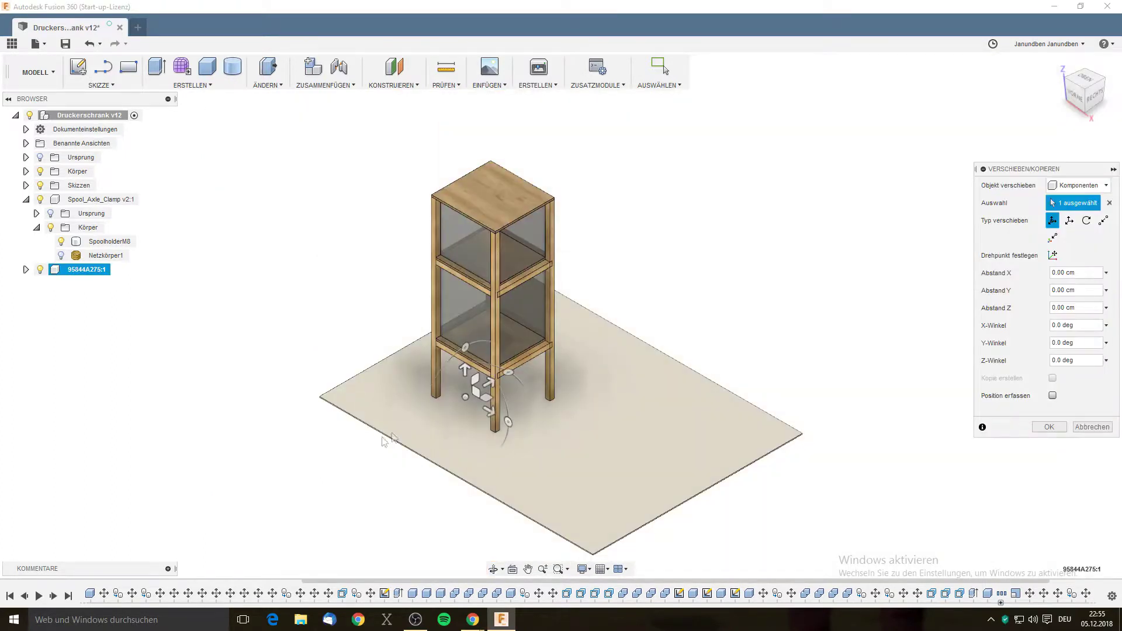
Raise the inserted screw 153 cm up the inner post.
scroll(449, 301, up, 5)
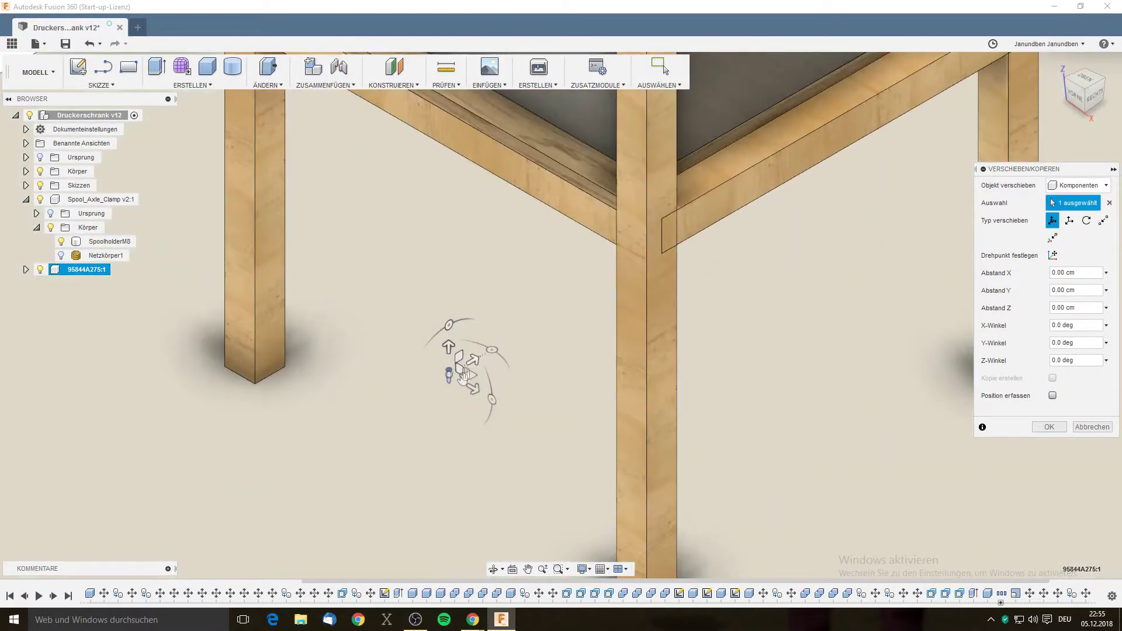
scroll(449, 316, up, 5)
scroll(448, 339, up, 5)
scroll(447, 362, down, 3)
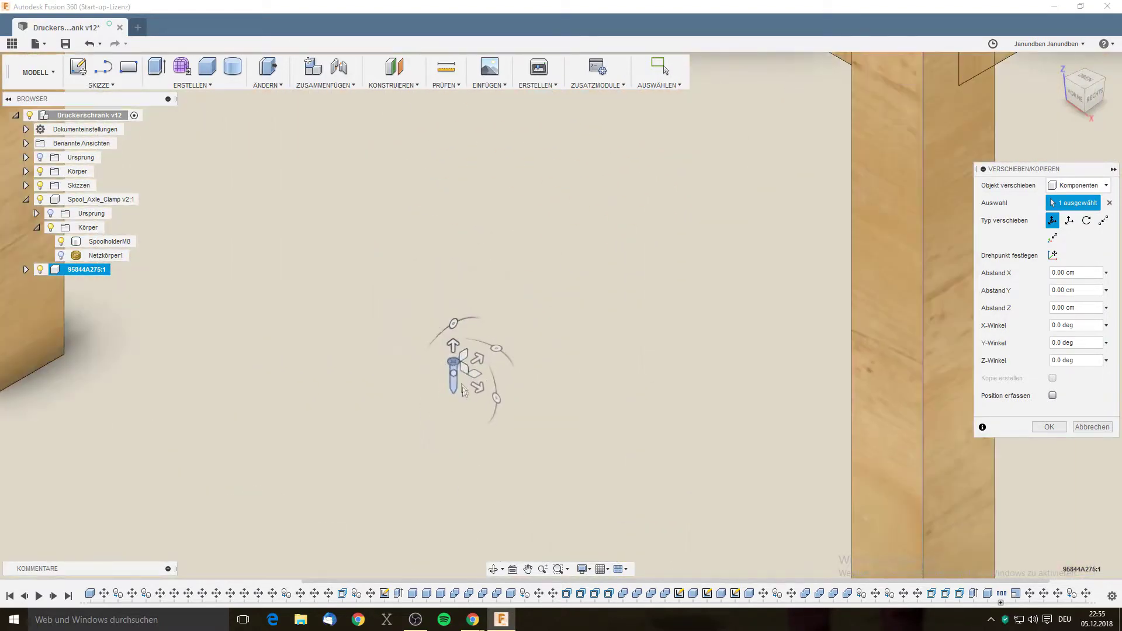
scroll(450, 357, down, 5)
scroll(453, 357, down, 5)
click(1075, 95)
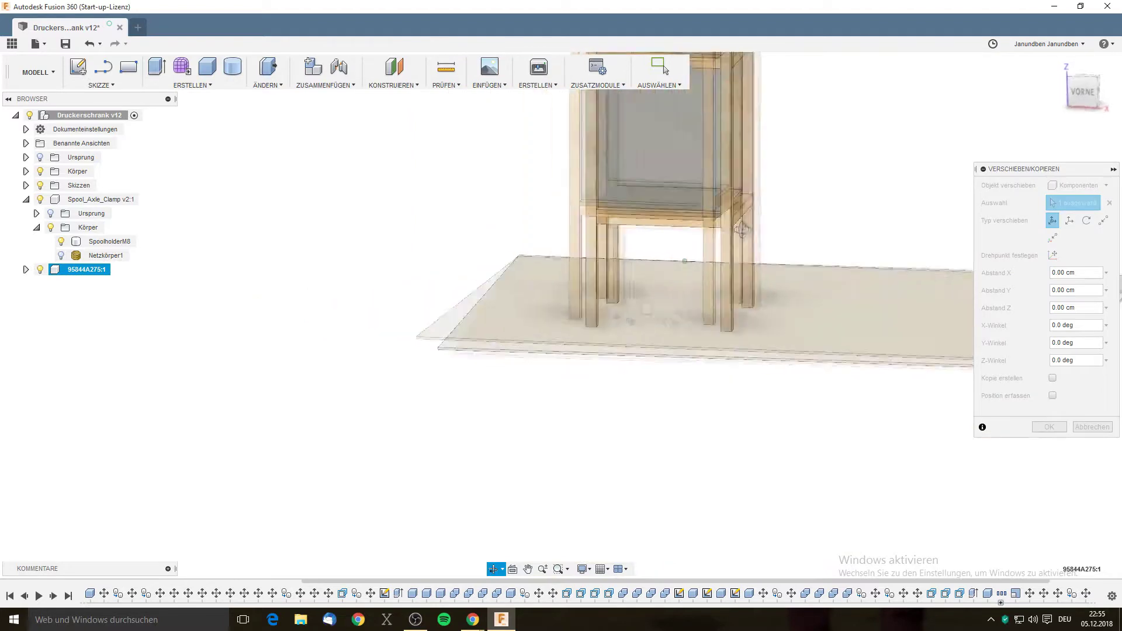
drag(751, 357, 685, 360)
shift+middle_drag(727, 353, 647, 403)
drag(651, 459, 654, 205)
scroll(654, 205, up, 5)
scroll(656, 206, up, 3)
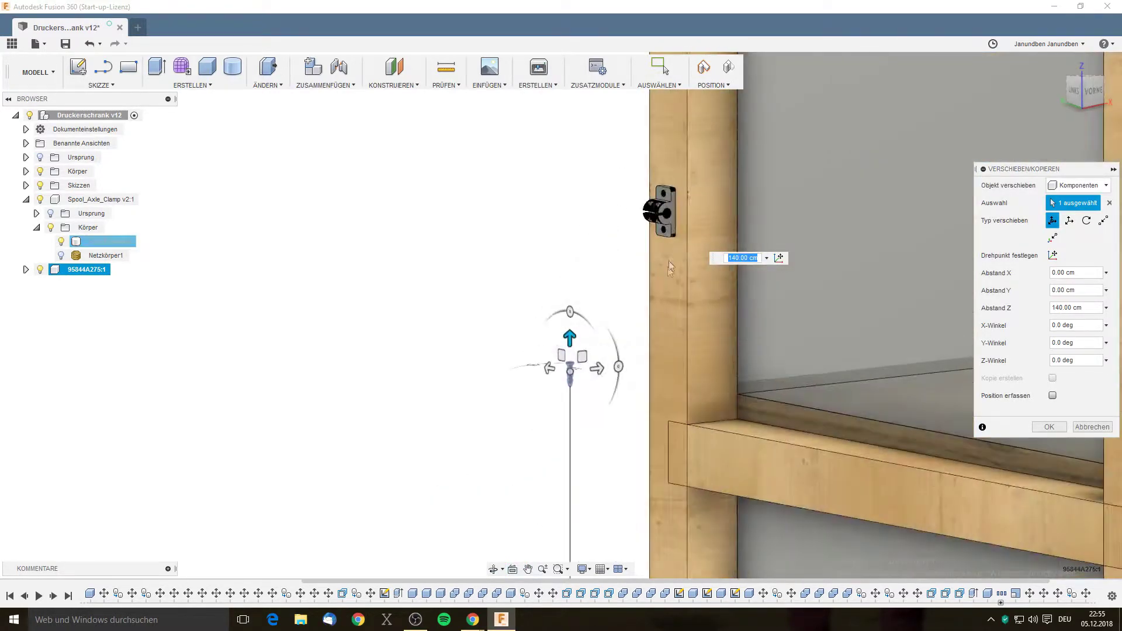
scroll(668, 261, up, 3)
scroll(637, 332, up, 2)
drag(711, 412, 662, 233)
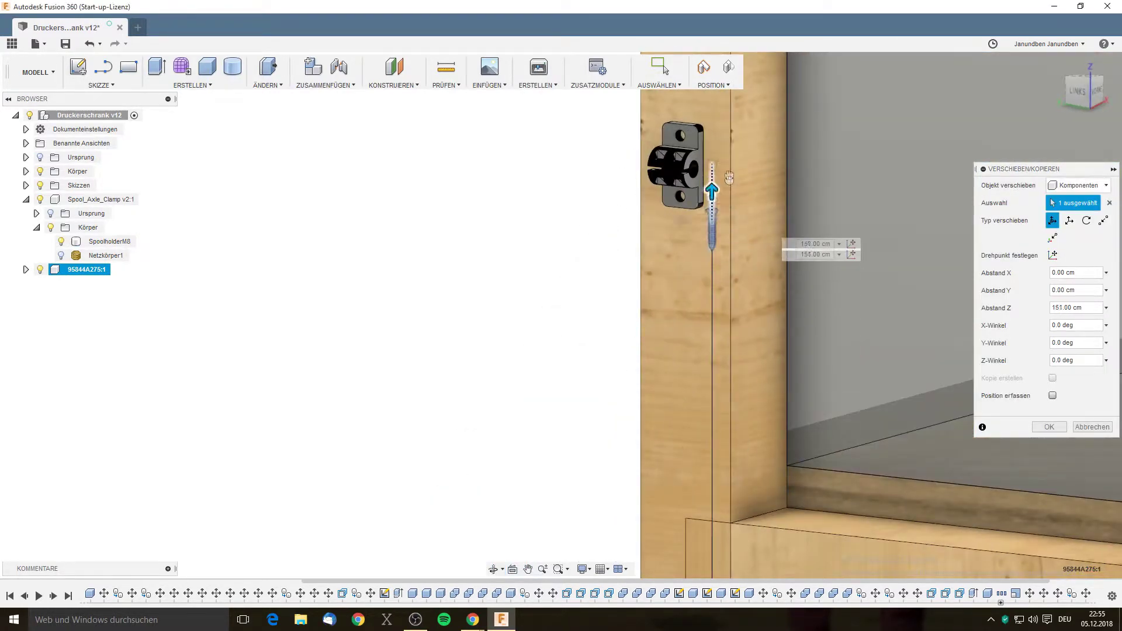
Slide the screw 14 cm sideways and 10 cm toward the SpoolholderM8 clamp.
shift+middle_drag(662, 233, 759, 256)
scroll(759, 258, down, 5)
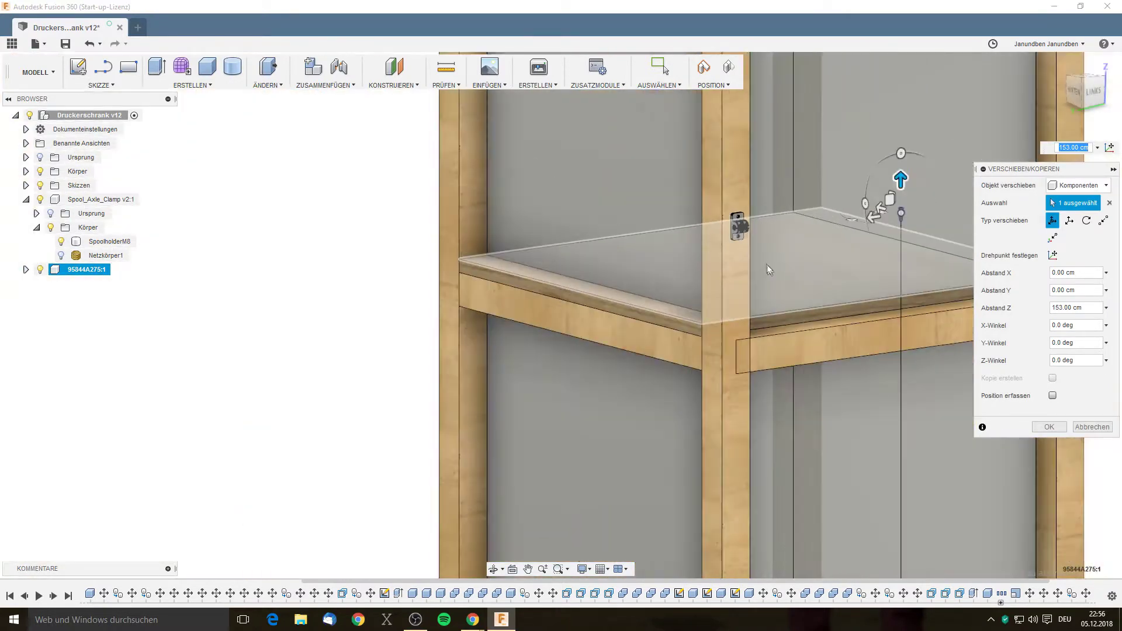
scroll(843, 234, up, 3)
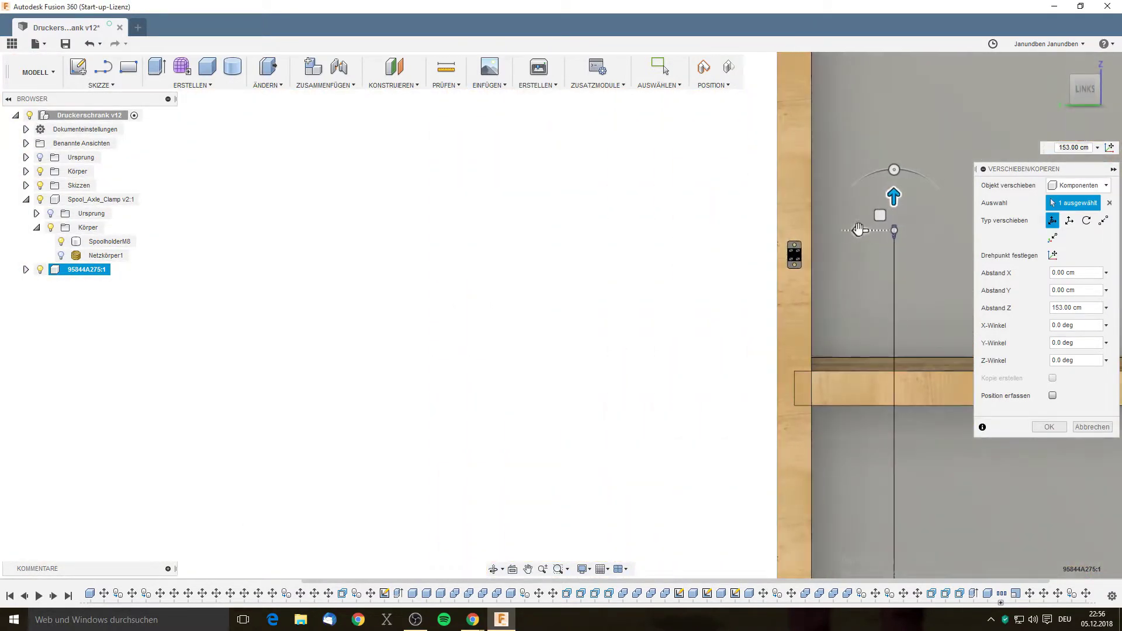
drag(864, 230, 769, 232)
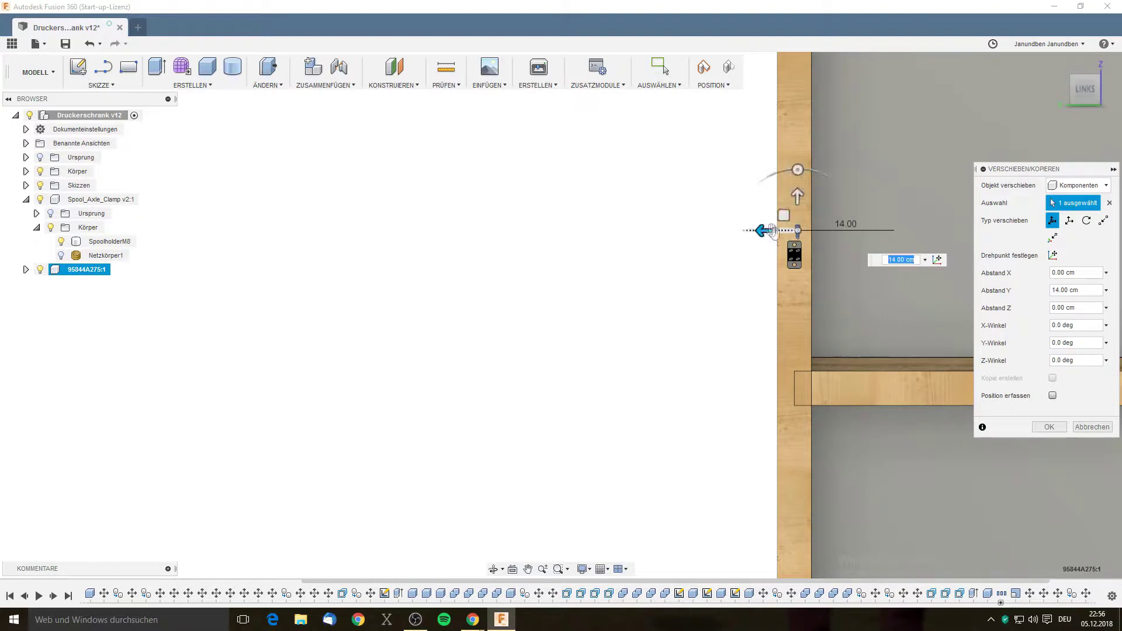
mouse_move(764, 230)
shift+middle_down()
mouse_move(727, 317)
mouse_move(760, 257)
shift+middle_up()
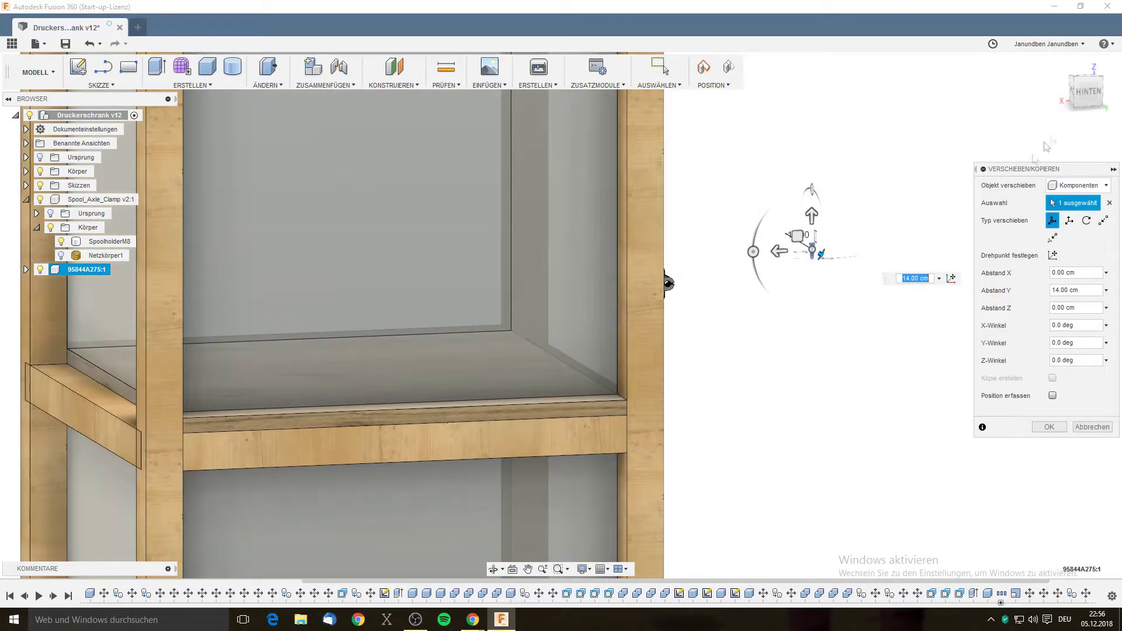
click(1085, 89)
drag(791, 262, 653, 263)
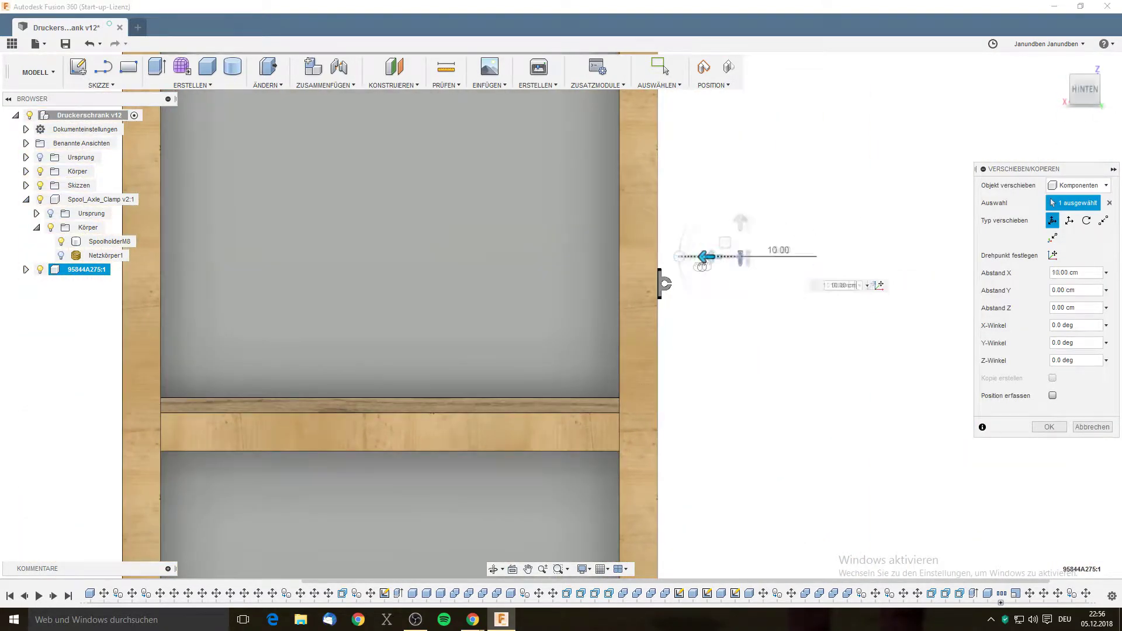
Rotate the screw Y-Winkel -90 deg and position it beside the clamp's hole.
mouse_move(654, 263)
shift+middle_down()
mouse_move(769, 241)
mouse_move(646, 263)
shift+middle_up()
mouse_move(622, 267)
mouse_down()
mouse_move(626, 242)
mouse_move(680, 209)
mouse_up()
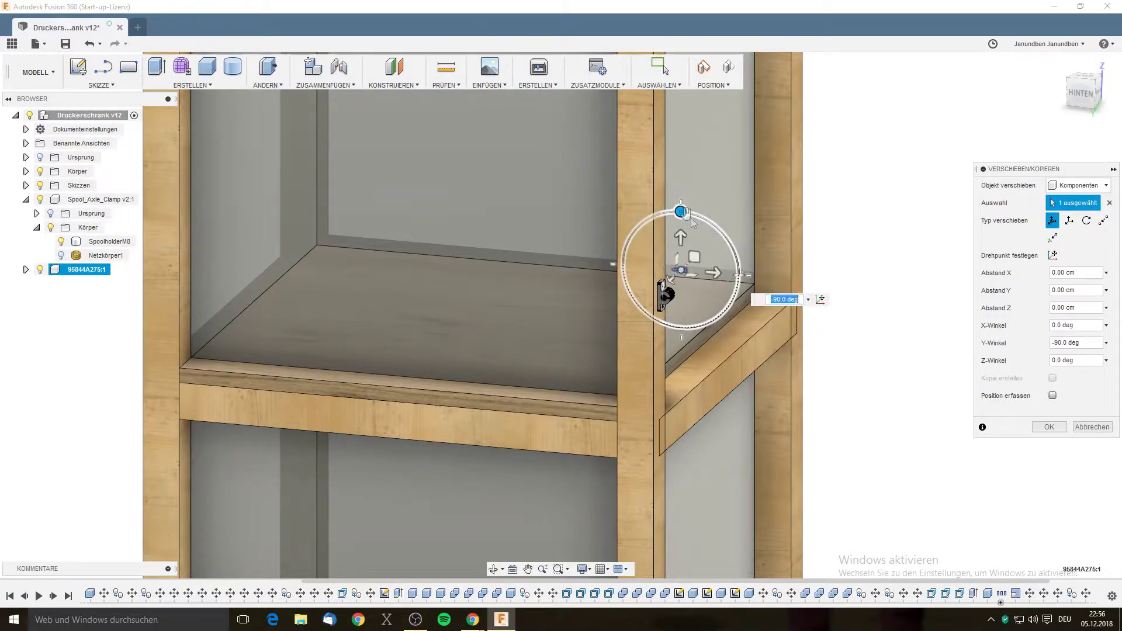
click(1096, 92)
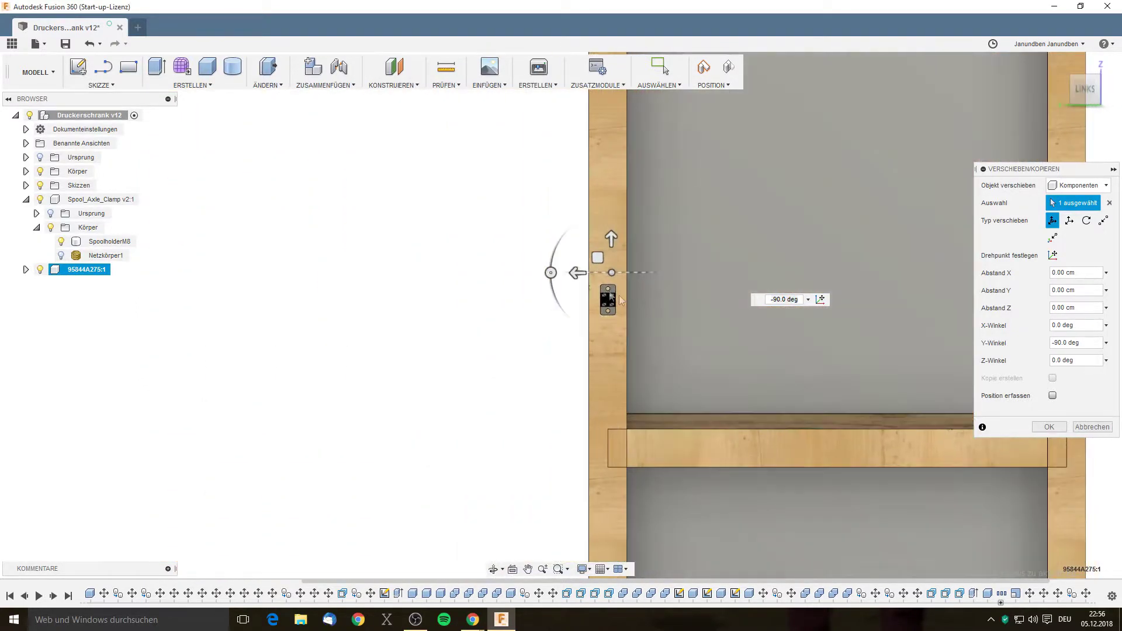
scroll(630, 300, up, 2)
scroll(630, 300, up, 3)
mouse_move(633, 155)
mouse_down()
mouse_move(631, 298)
mouse_move(566, 299)
mouse_up()
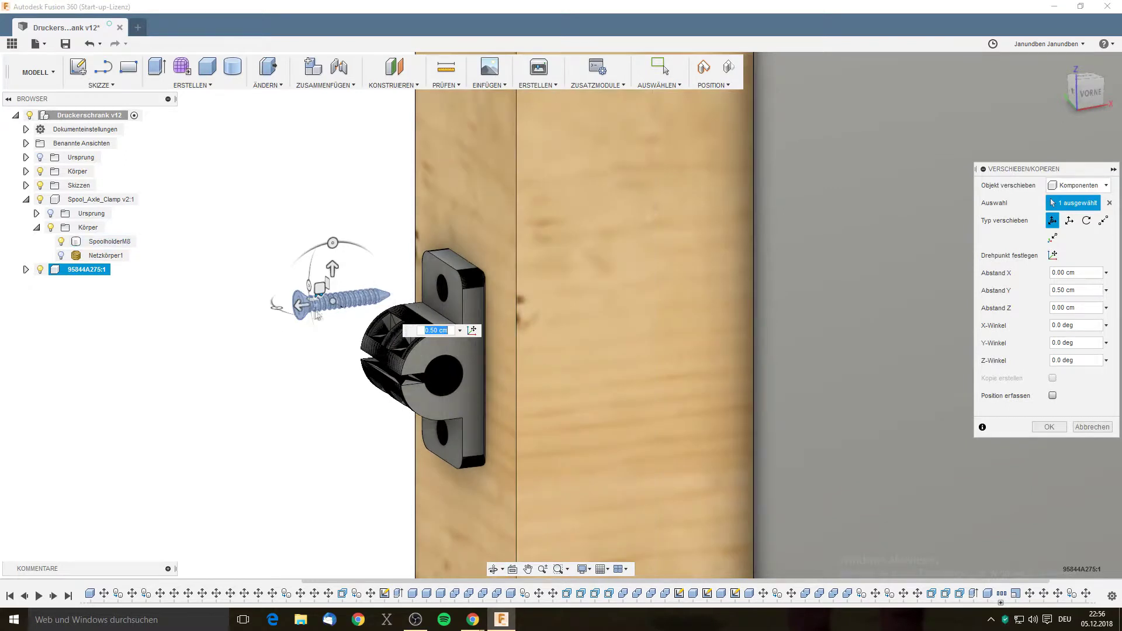
Push the screw to Abstand Z -3.00 cm into the clamp's upper hole and confirm.
drag(301, 304, 439, 301)
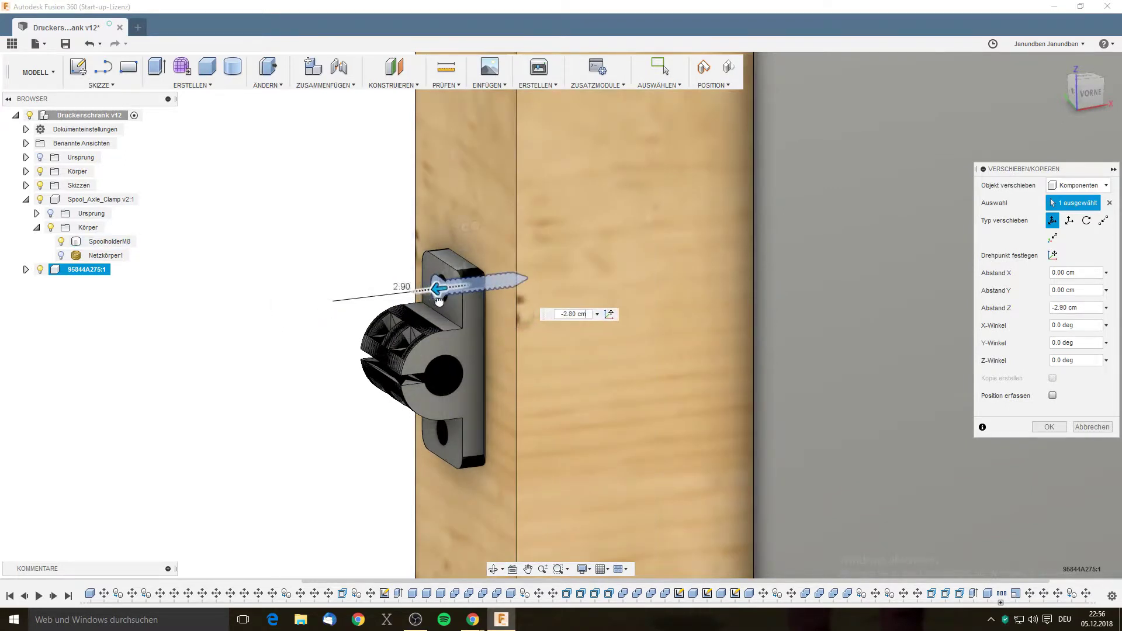
drag(439, 301, 440, 299)
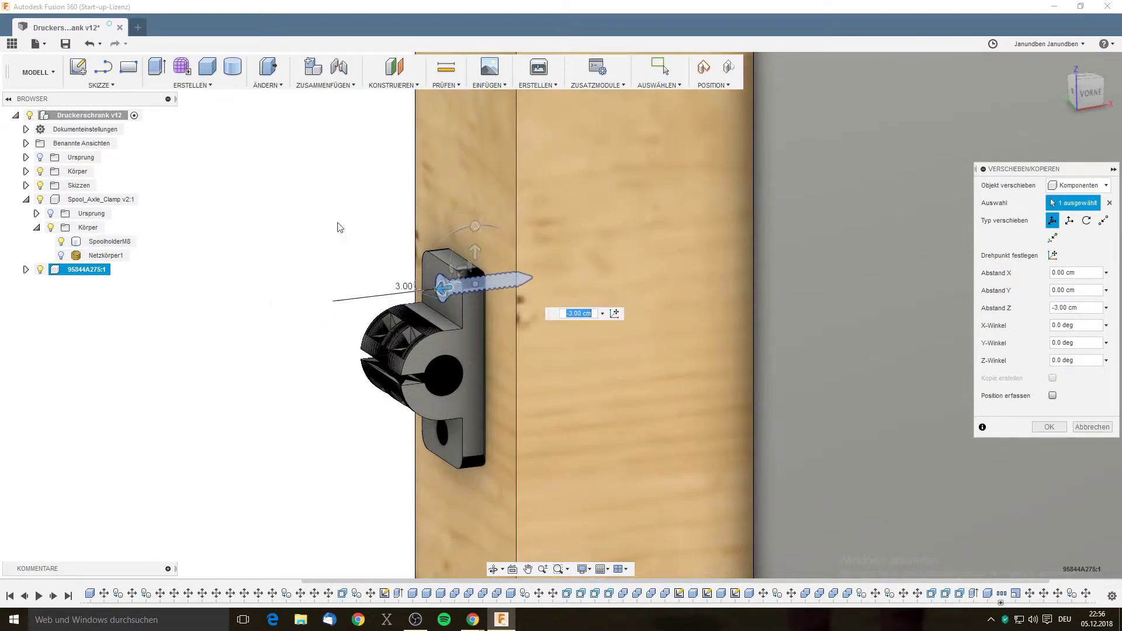
shift+middle_drag(340, 228, 364, 227)
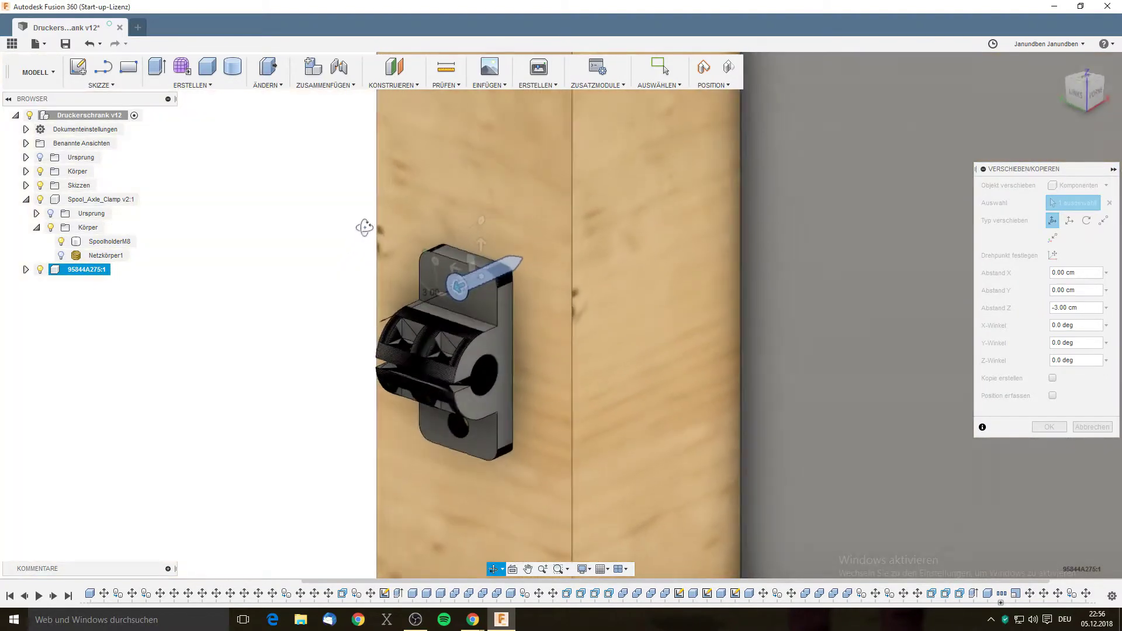
click(1049, 427)
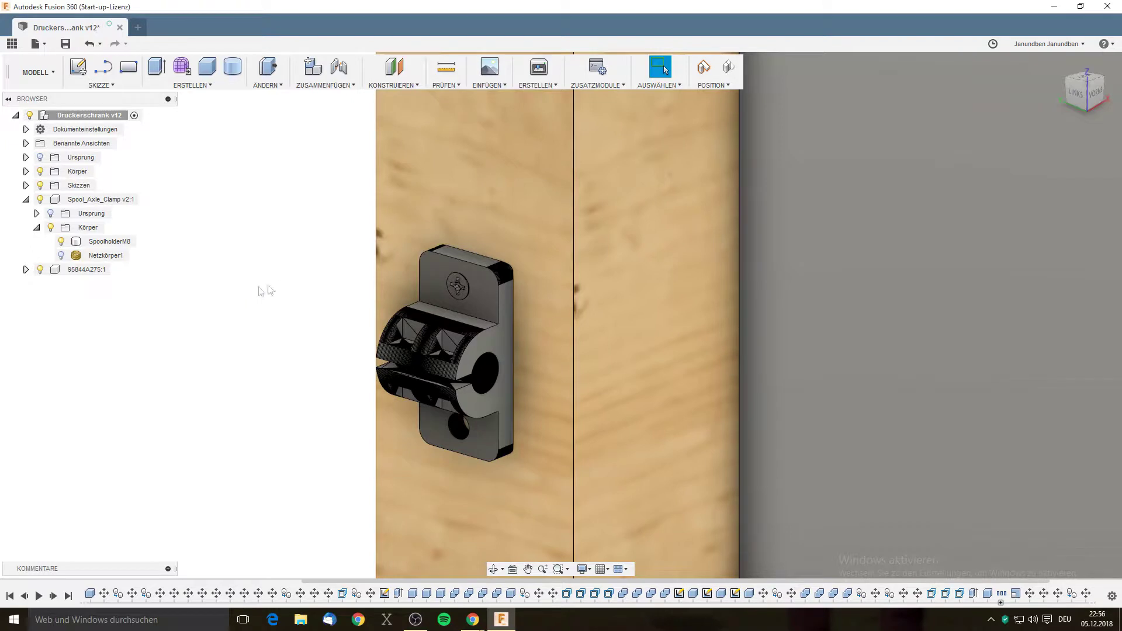
Rename screw component 95844A275:1 to 'Holzschraube Spoolholder'.
click(103, 270)
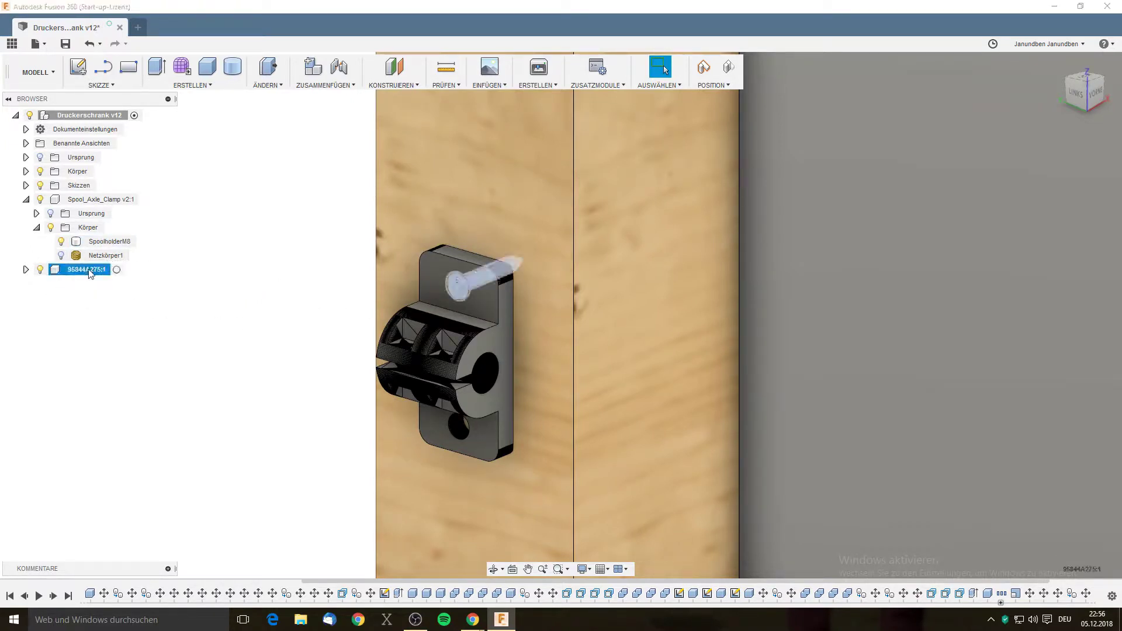
click(26, 269)
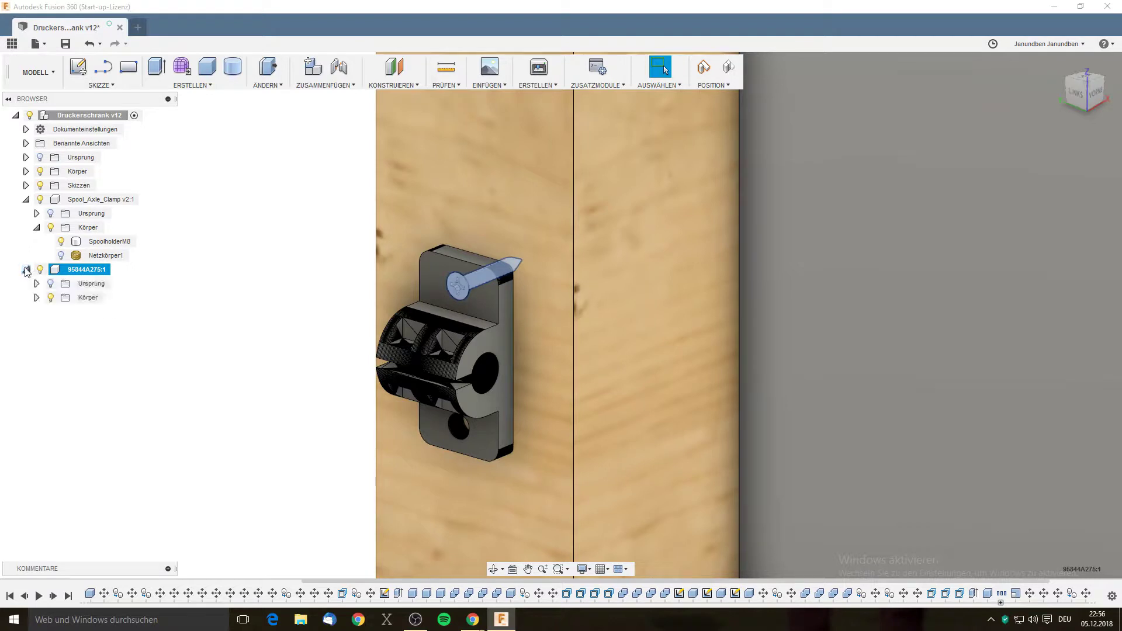
click(104, 327)
double_click(87, 270)
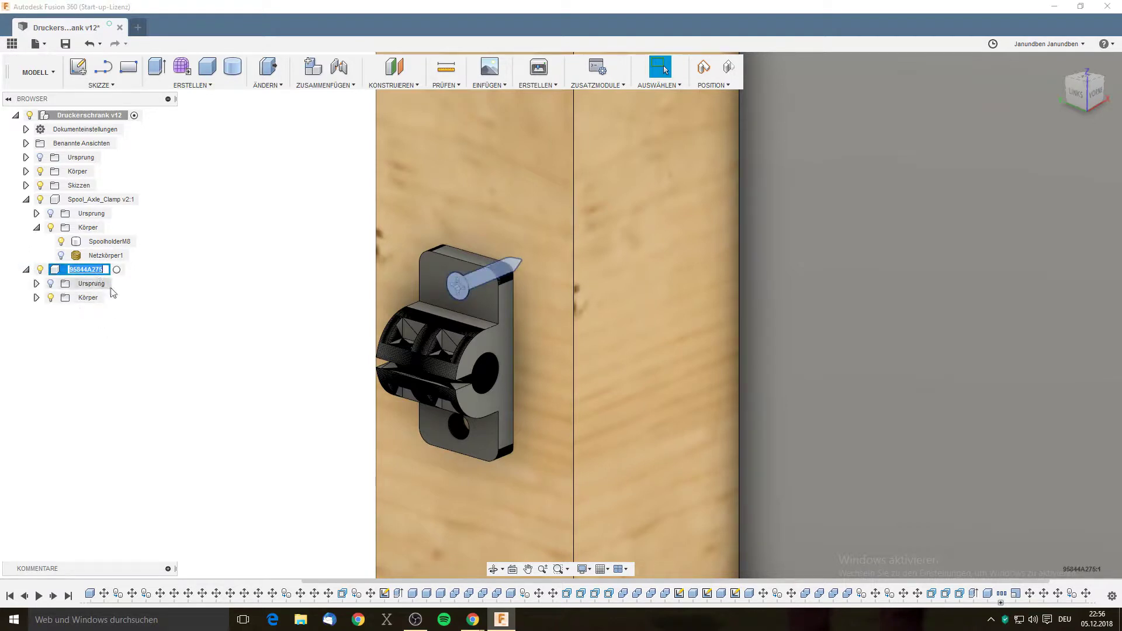
text(Holzschraube Spoolholder)
key(Return)
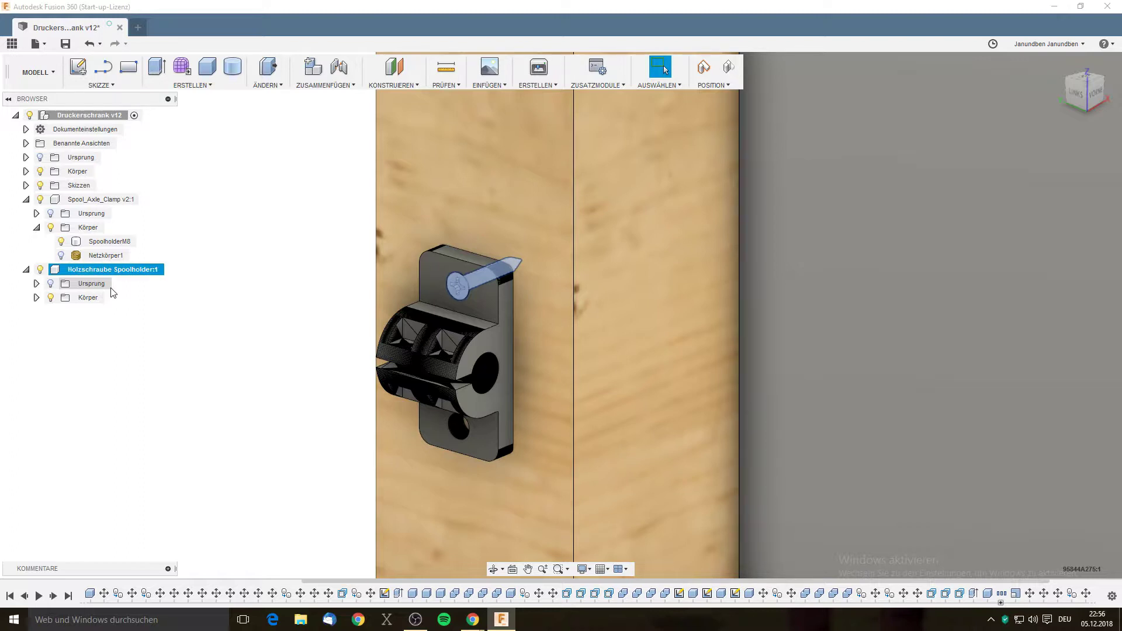
Select the screw's Body1 under Körper and start moving it.
click(36, 298)
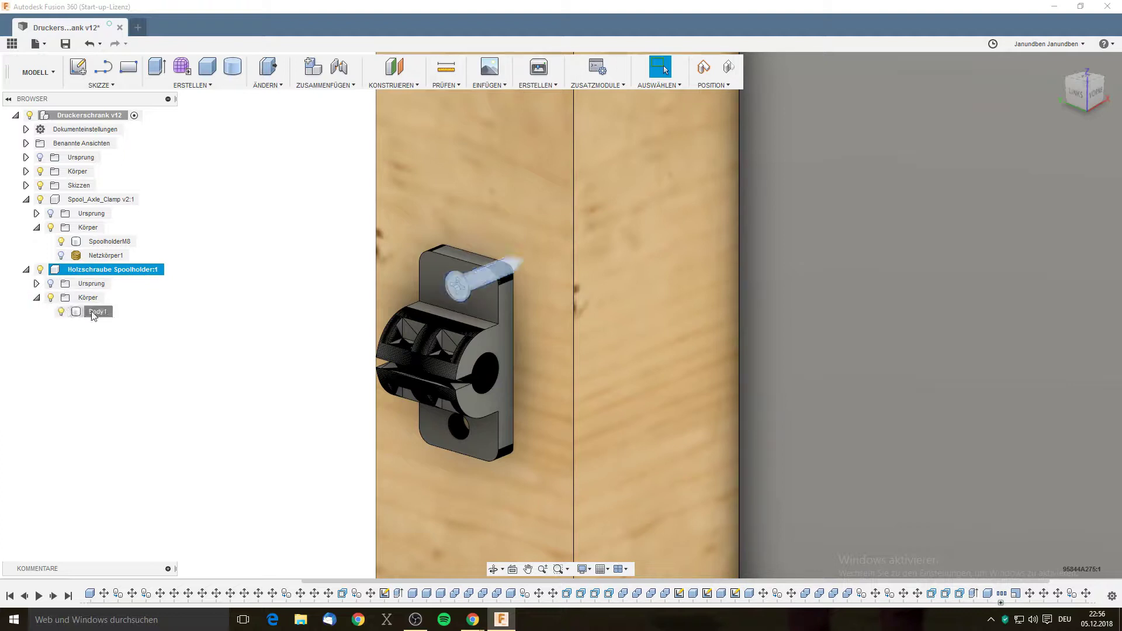
click(93, 312)
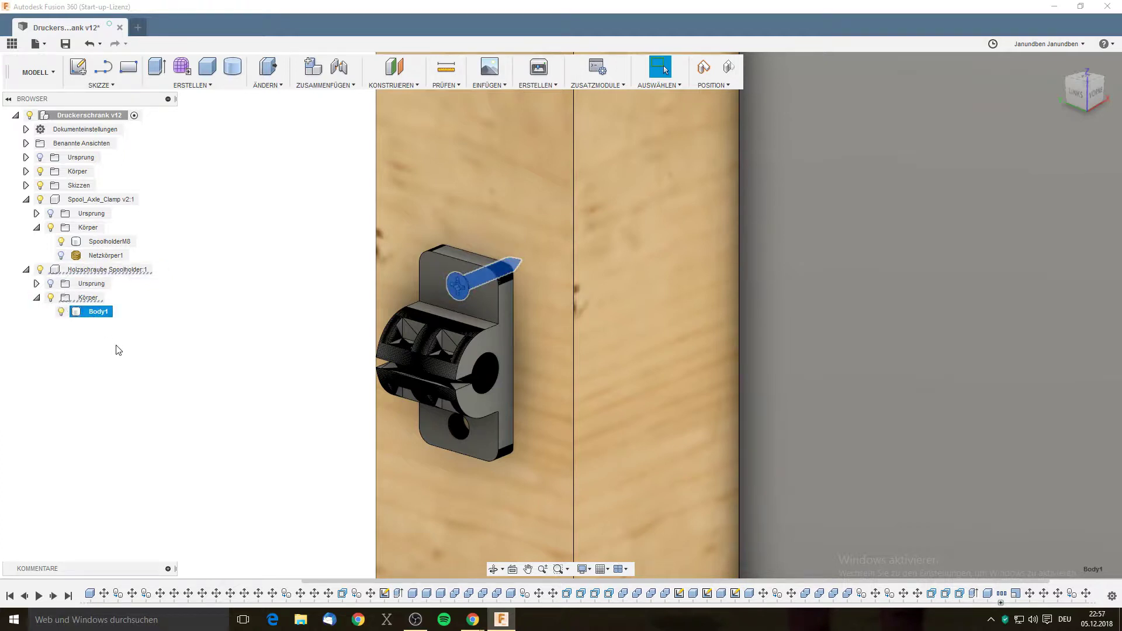
key(Delete)
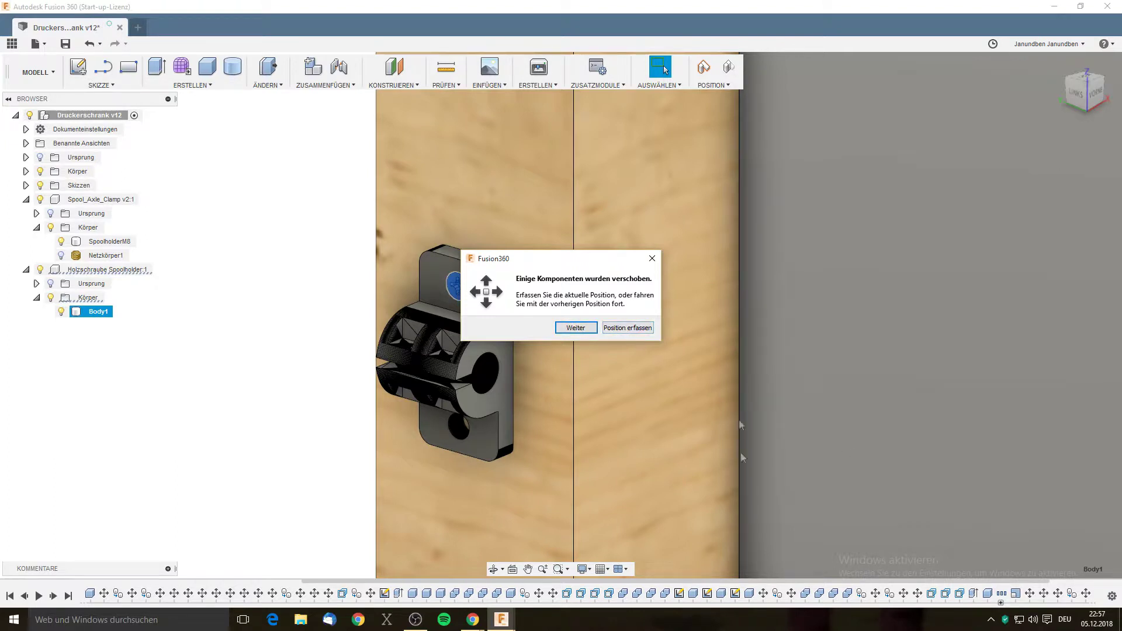
Capture positions, align the screw body with the lower hole at Abstand Y 0.00 cm, and apply.
click(623, 329)
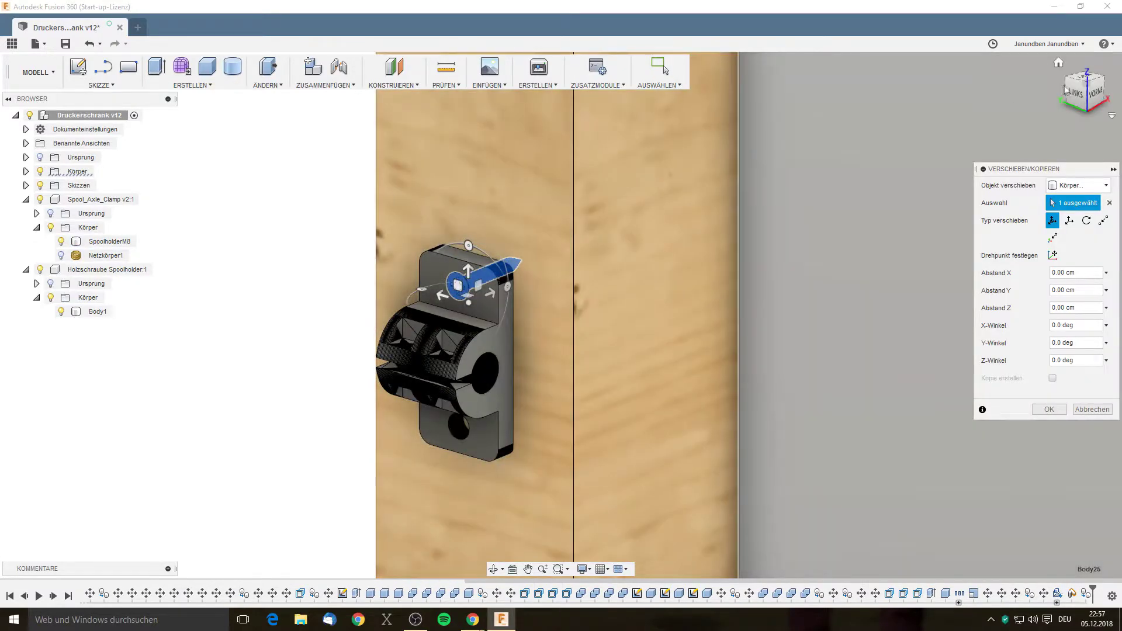
click(1076, 92)
drag(662, 169, 682, 322)
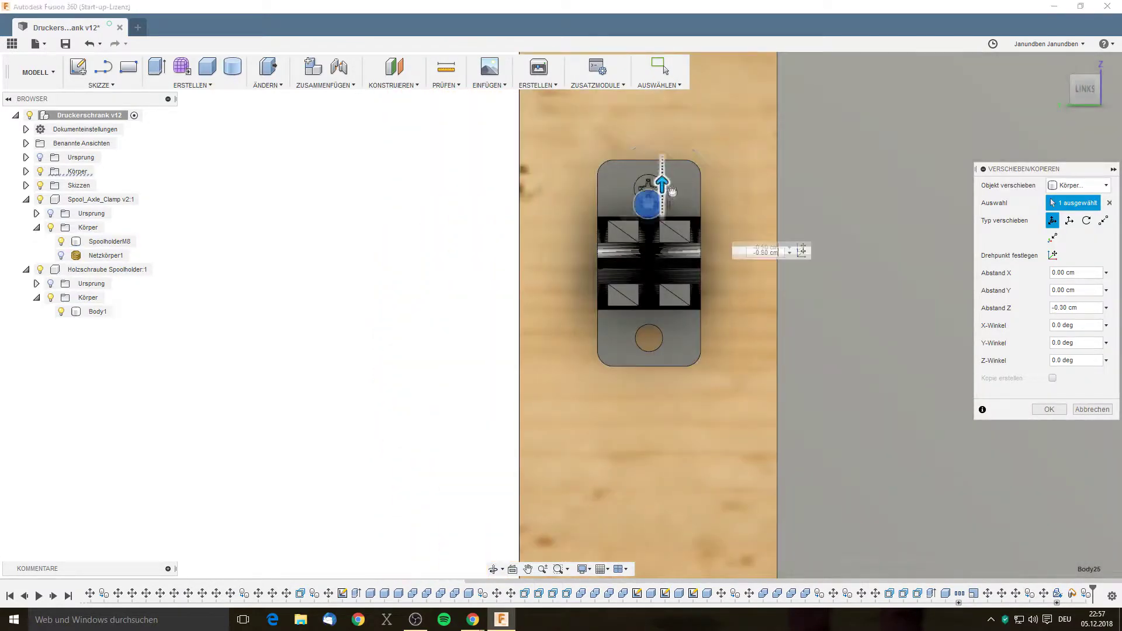
scroll(657, 353, up, 5)
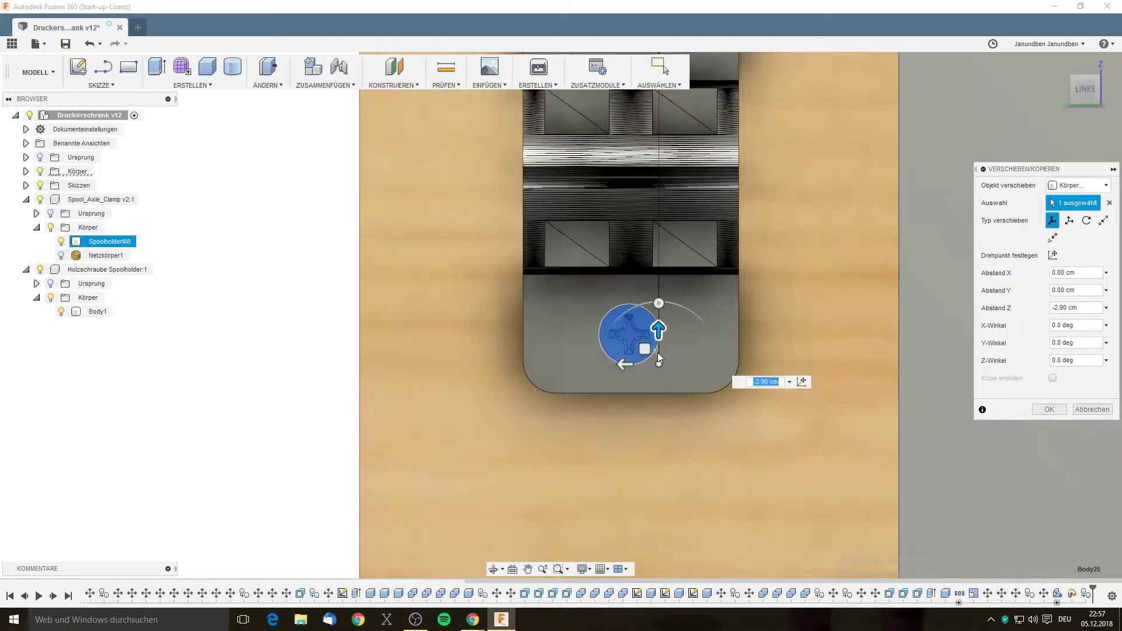
scroll(658, 352, up, 3)
mouse_move(646, 374)
mouse_down()
mouse_move(690, 377)
mouse_move(634, 383)
mouse_up()
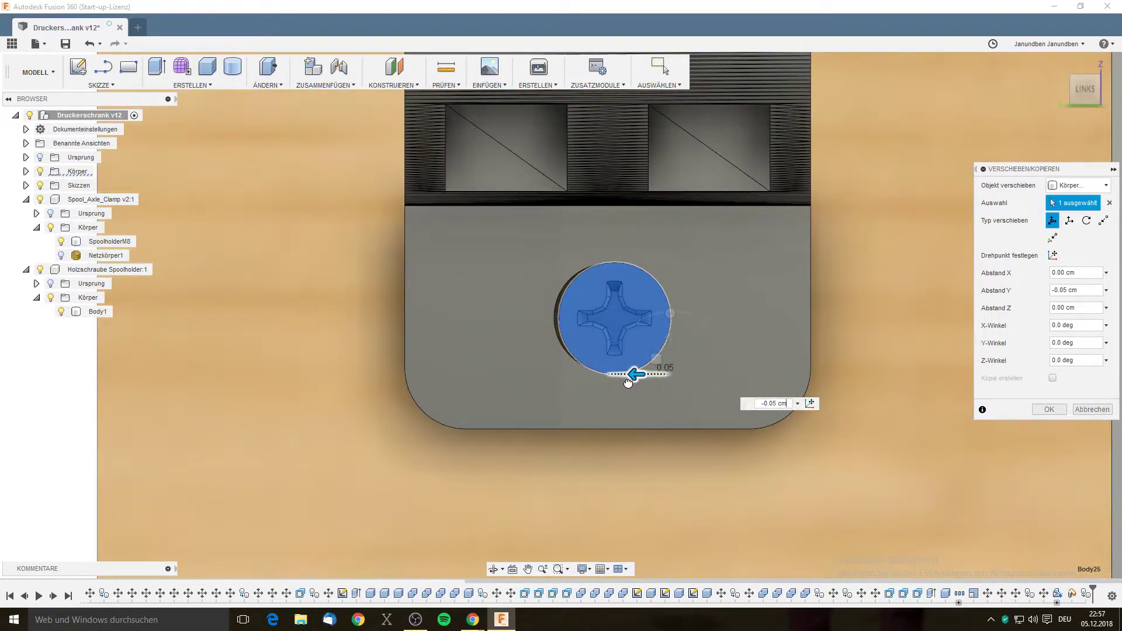
drag(628, 383, 620, 383)
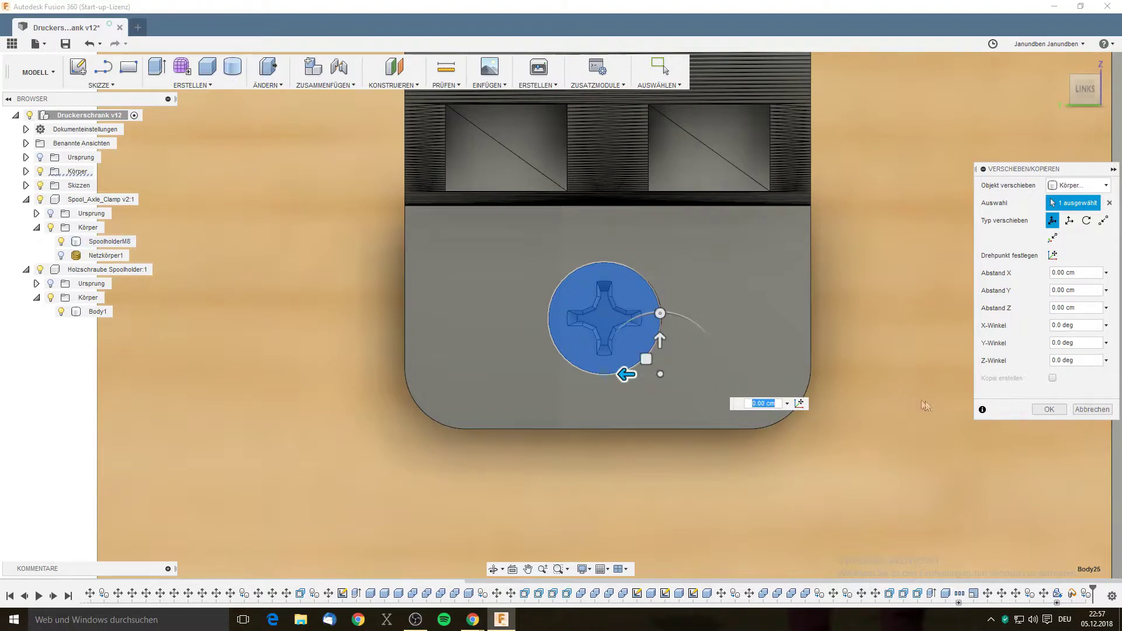
scroll(739, 322, down, 5)
scroll(752, 316, up, 4)
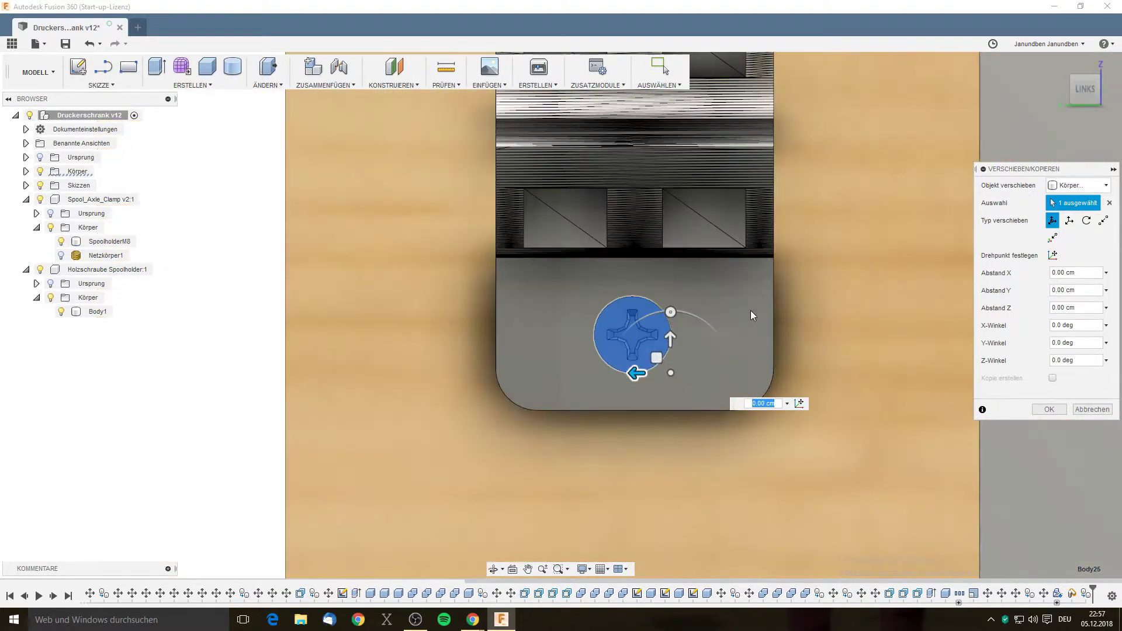
scroll(750, 315, up, 1)
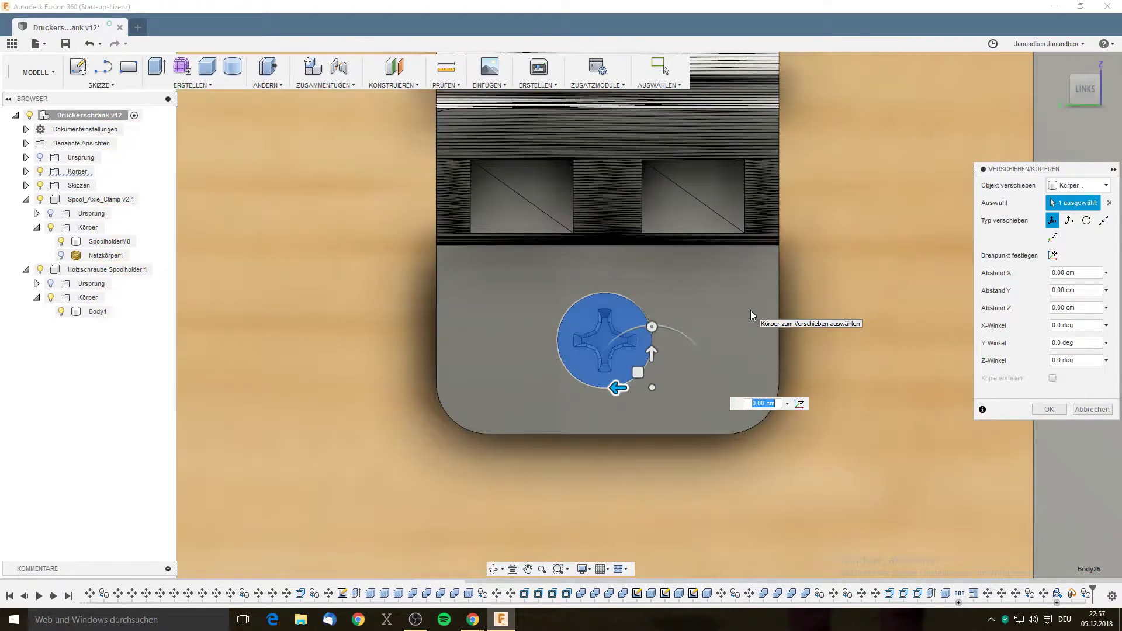
click(1050, 411)
scroll(805, 384, down, 4)
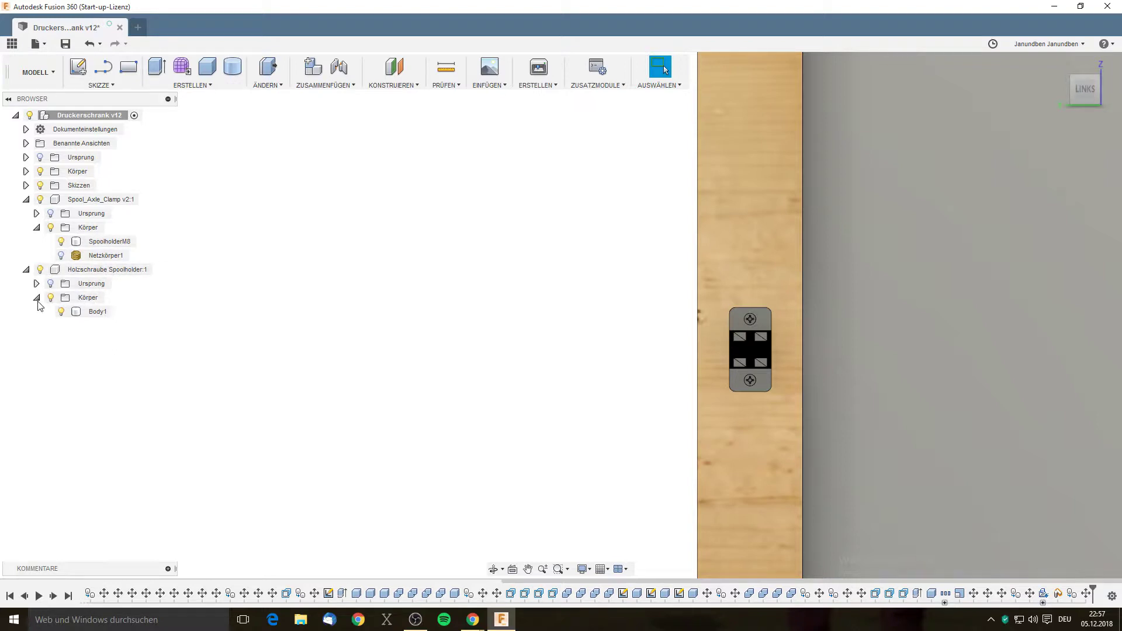
click(89, 314)
key(Escape)
click(25, 171)
scroll(88, 263, down, 2)
click(97, 411)
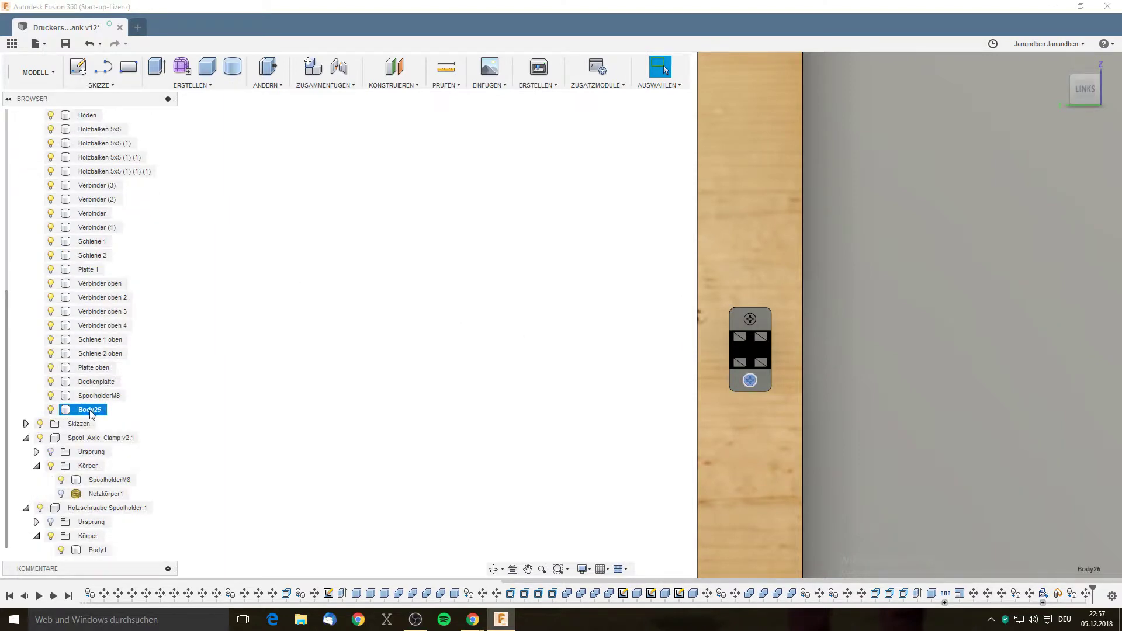
scroll(221, 418, up, 2)
scroll(221, 417, down, 3)
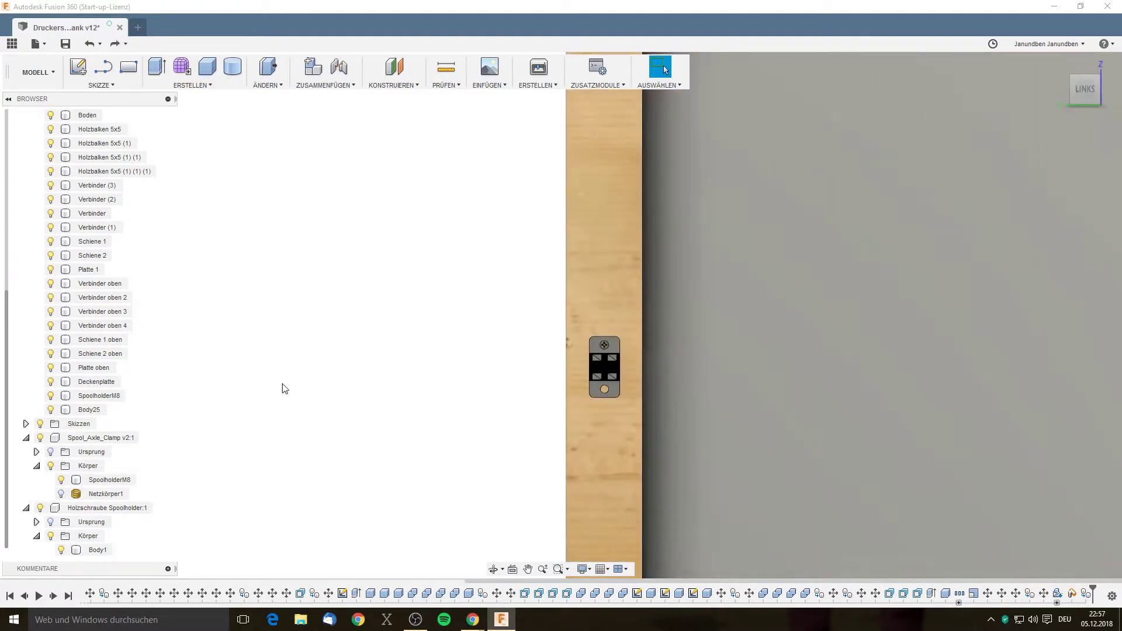
click(97, 411)
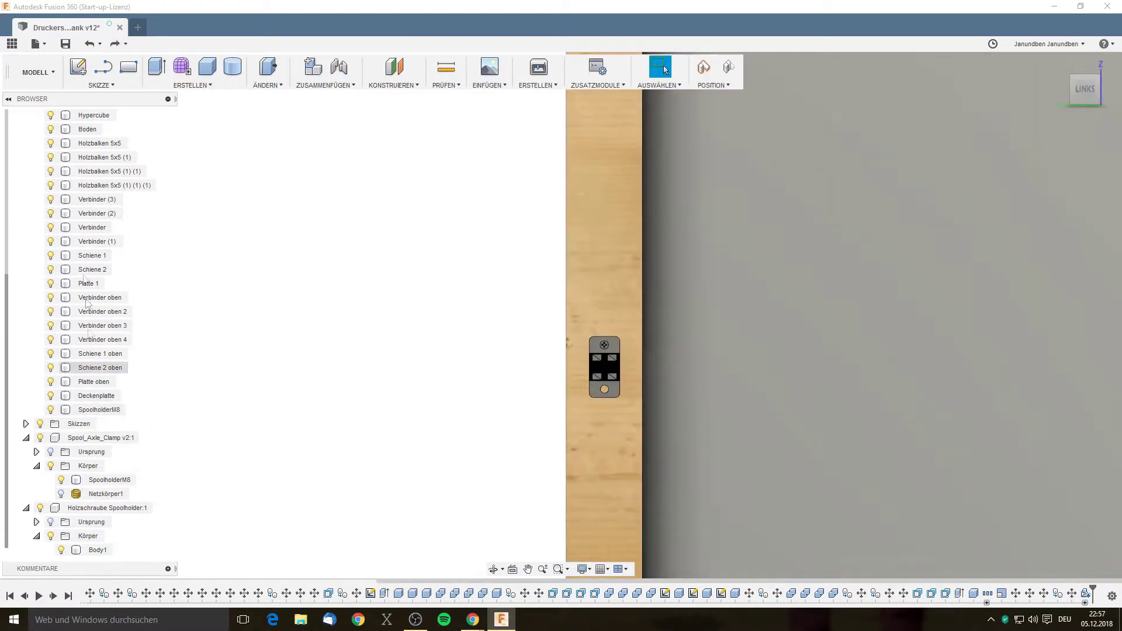
scroll(51, 175, up, 5)
click(26, 171)
click(90, 312)
key(m)
click(570, 324)
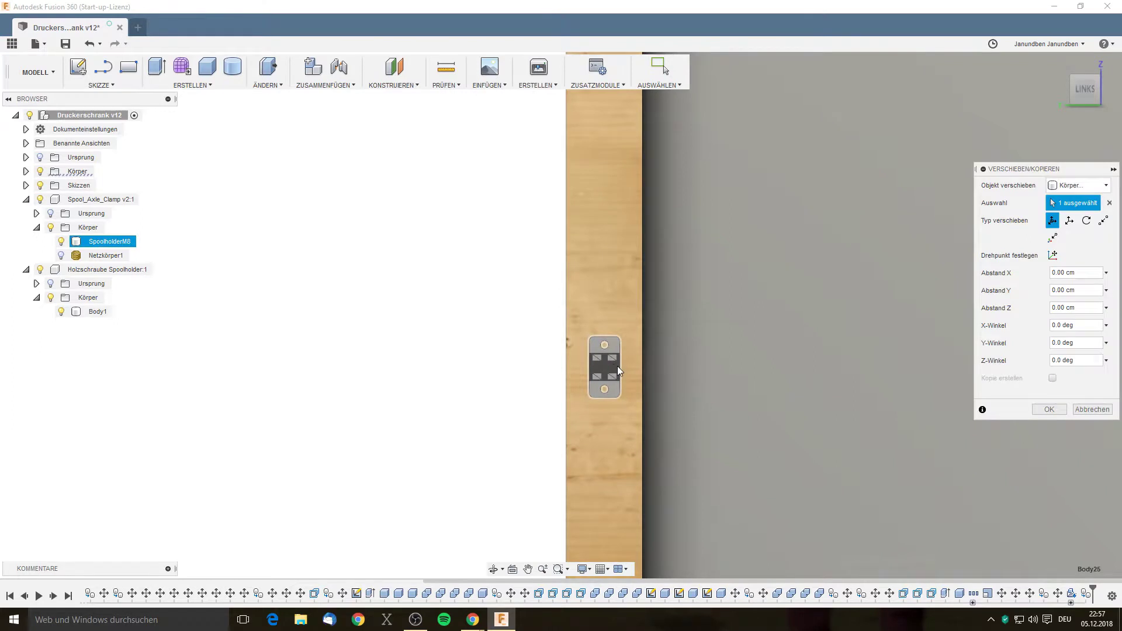
scroll(623, 396, down, 5)
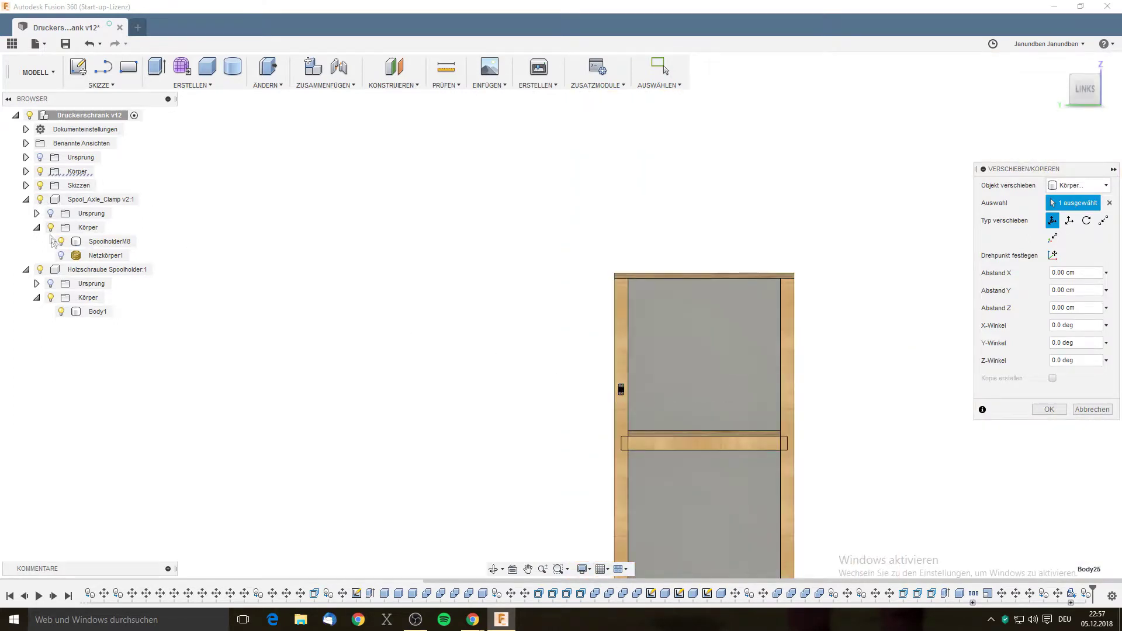
click(26, 171)
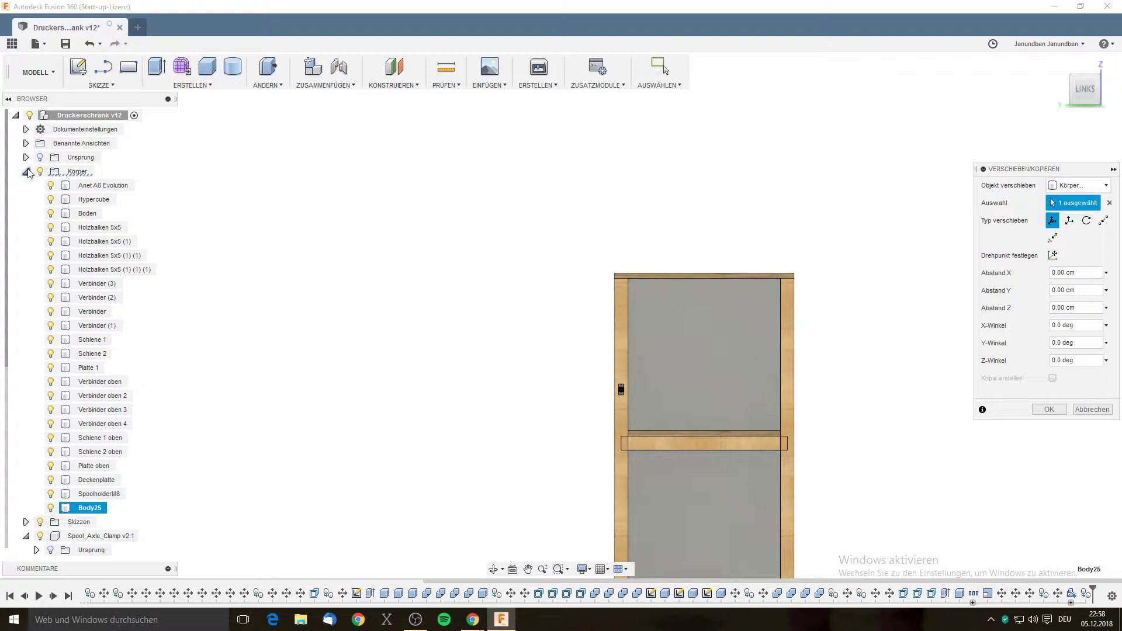
click(26, 171)
key(Escape)
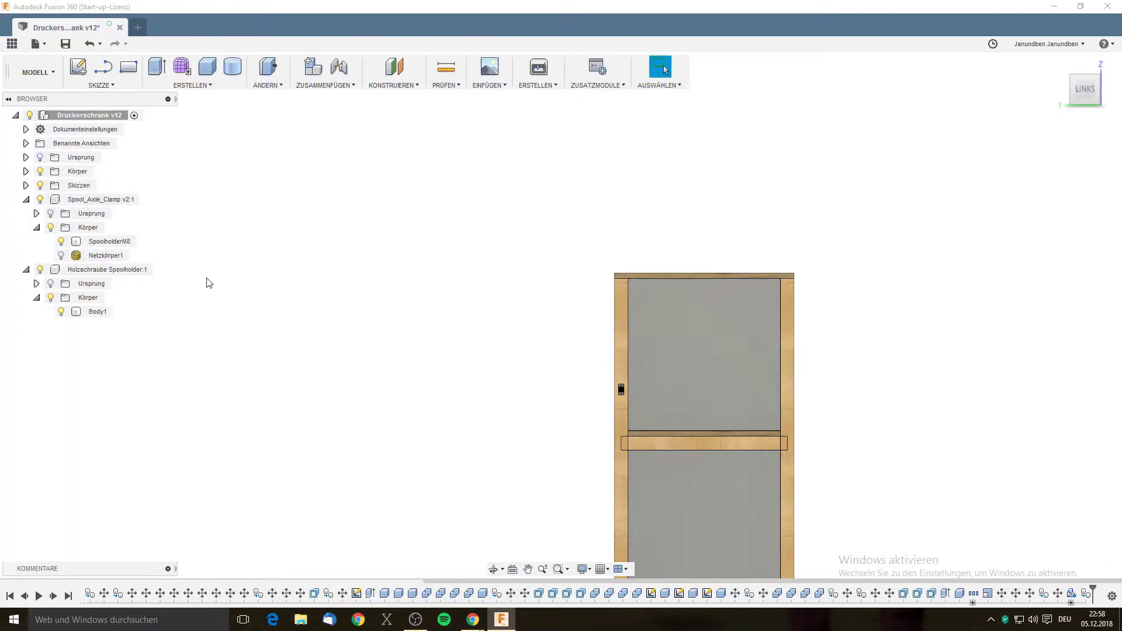
scroll(634, 442, down, 2)
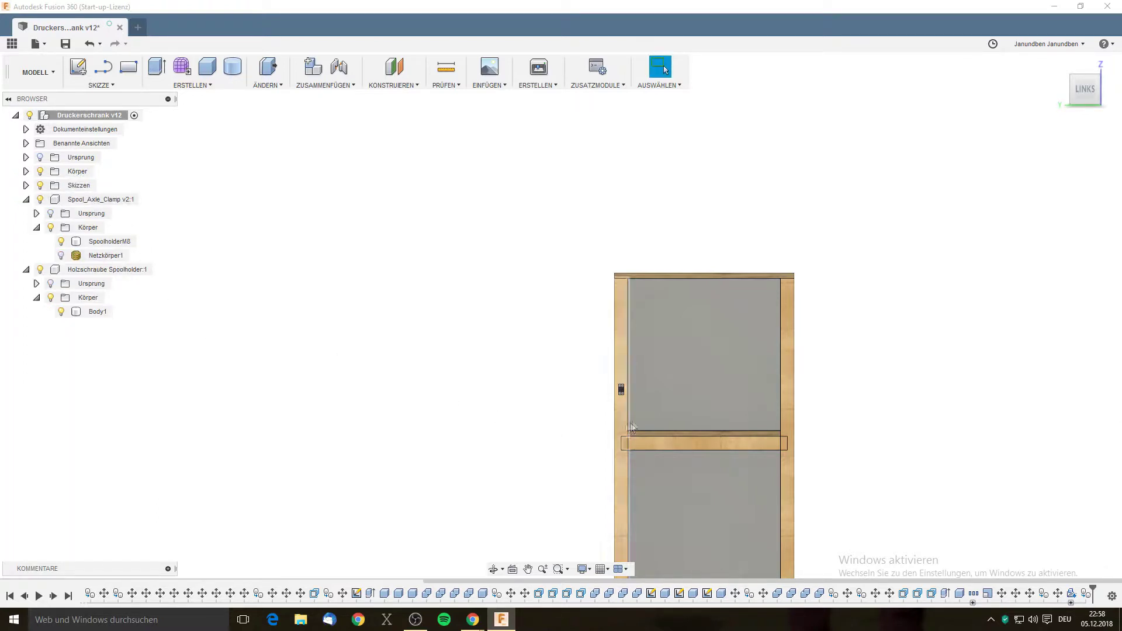
click(25, 172)
click(90, 508)
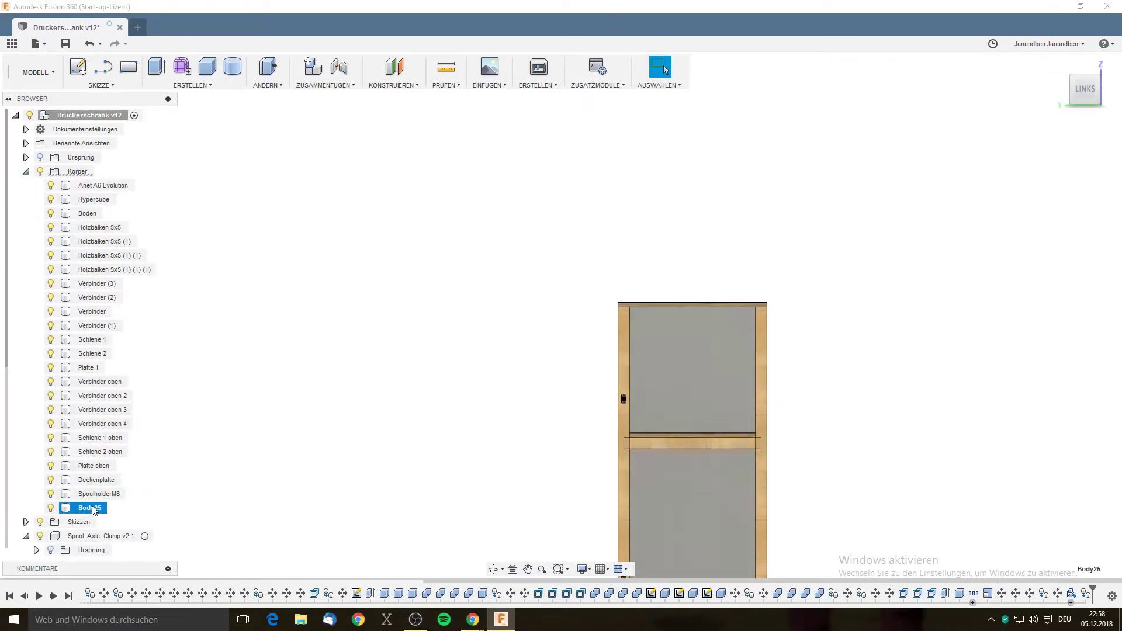
click(26, 171)
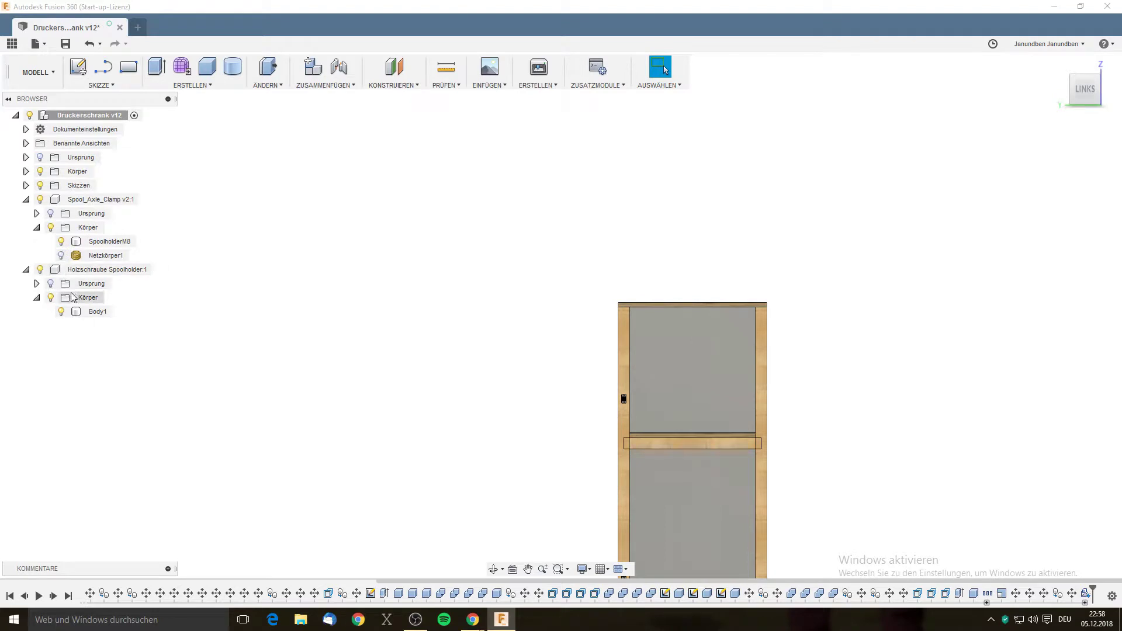
click(94, 312)
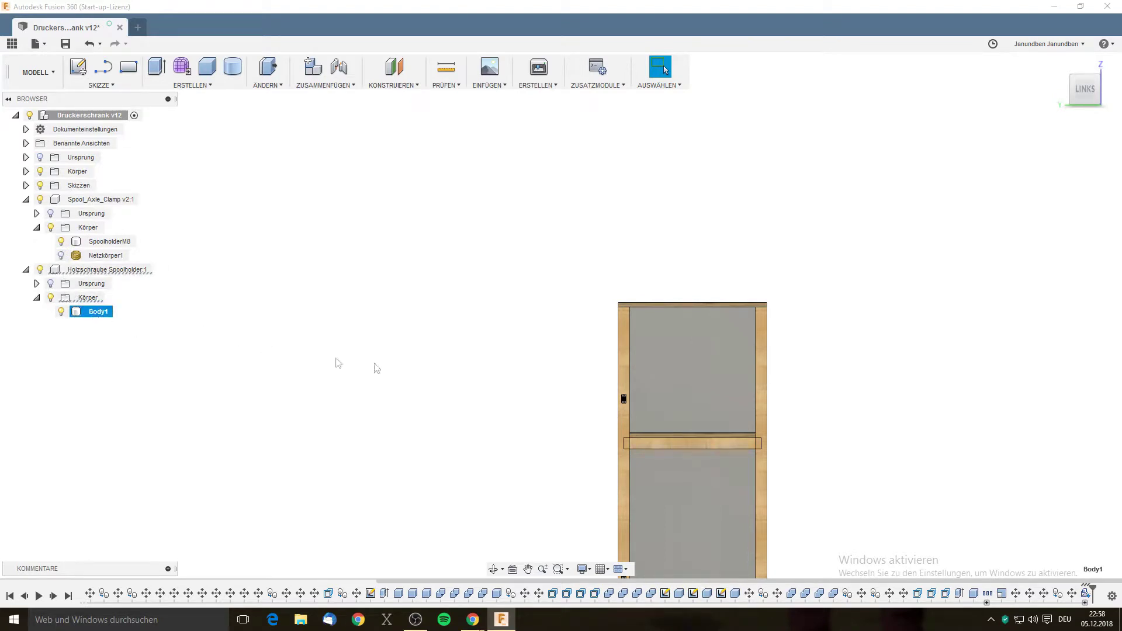
scroll(624, 398, up, 3)
scroll(655, 389, up, 4)
scroll(637, 389, up, 3)
scroll(619, 395, down, 5)
scroll(643, 415, down, 3)
scroll(608, 399, up, 2)
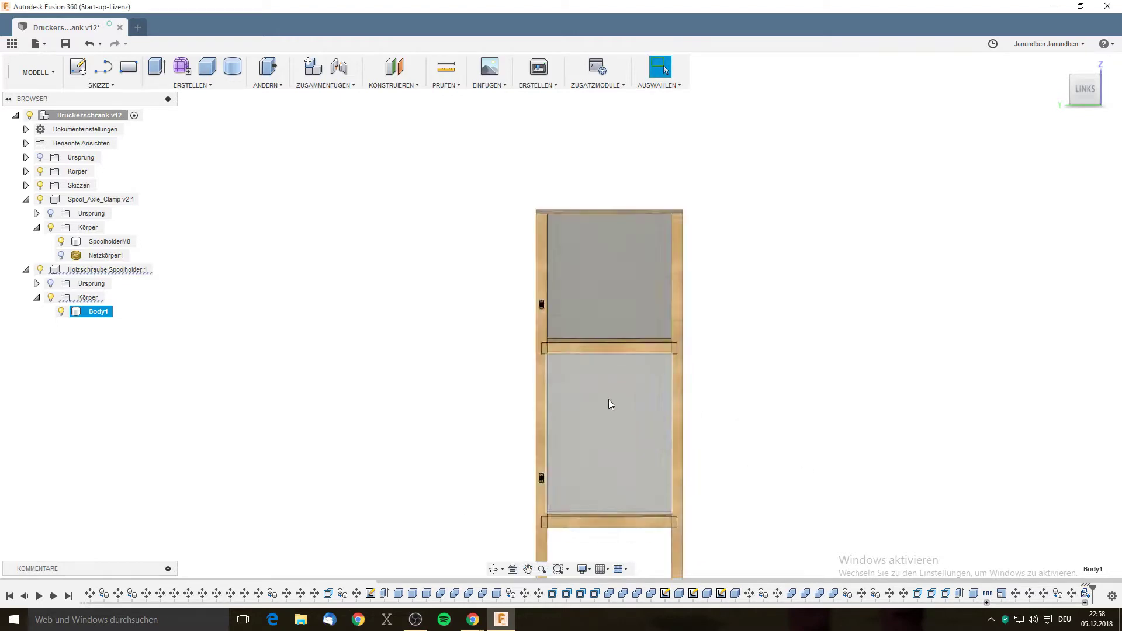
scroll(608, 405, up, 3)
Clear the selection and select the SpoolholderM8 body in the root Körper folder.
click(726, 381)
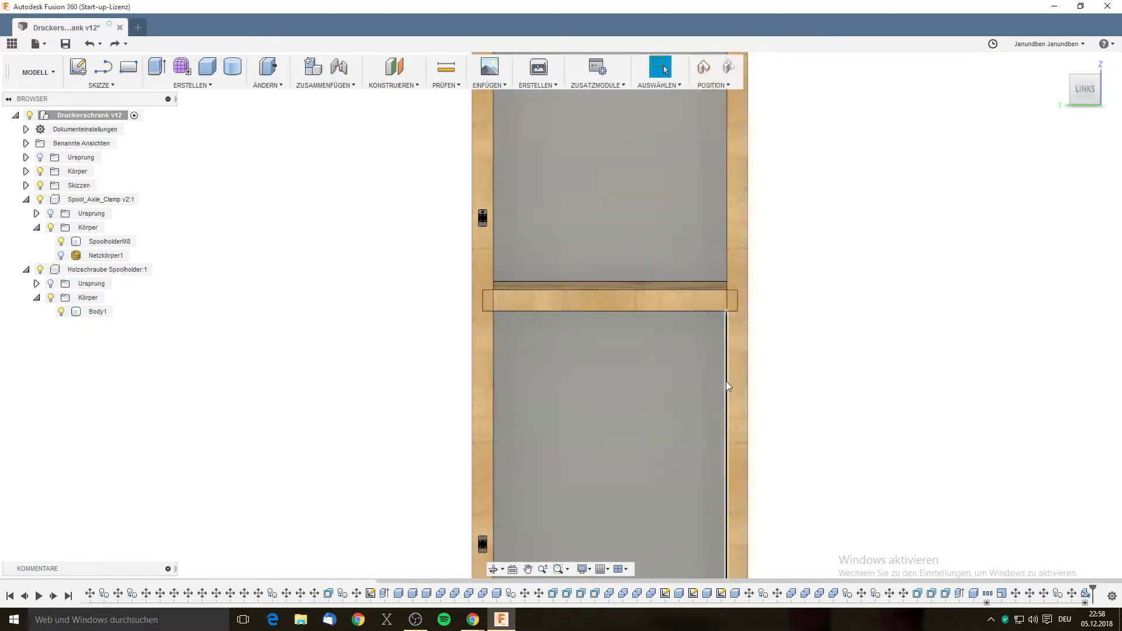
scroll(466, 211, up, 4)
scroll(444, 210, up, 4)
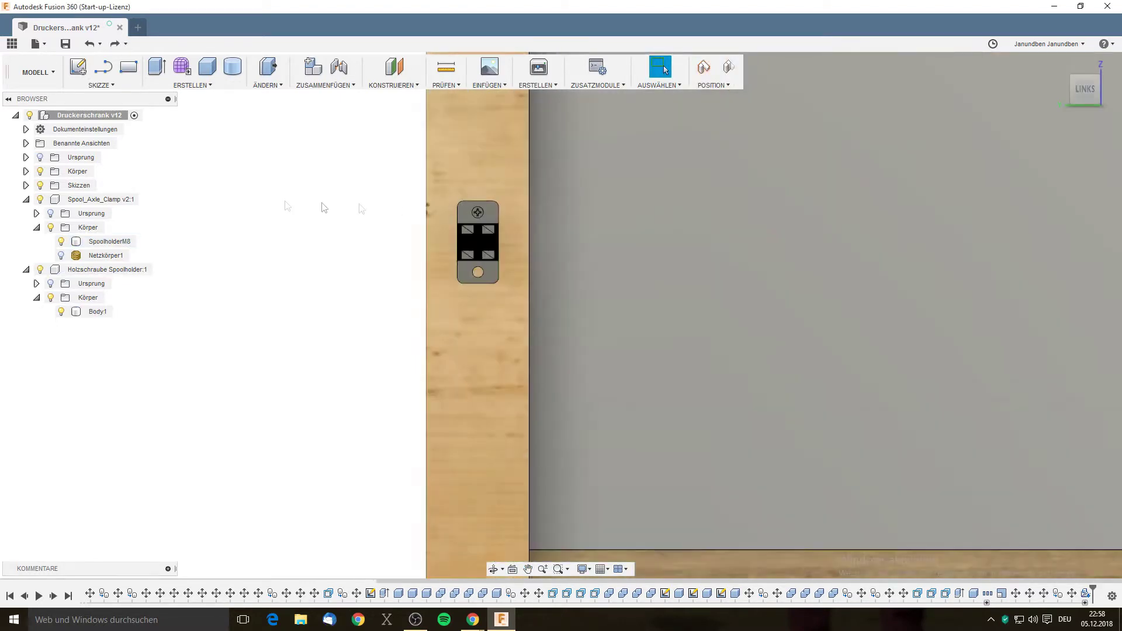
click(27, 172)
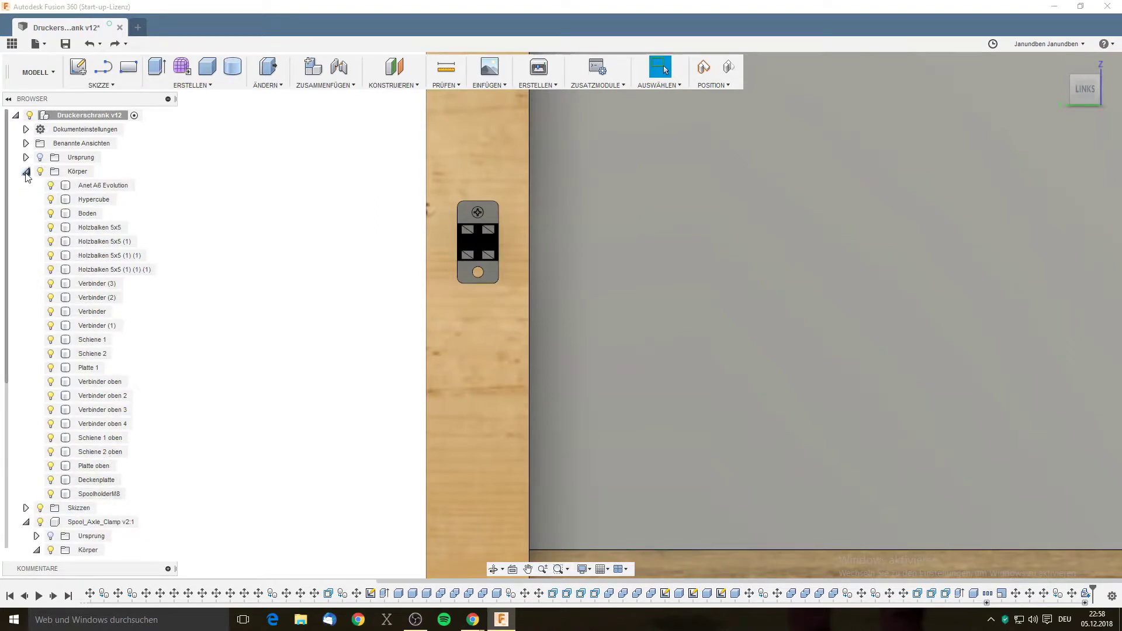
click(99, 493)
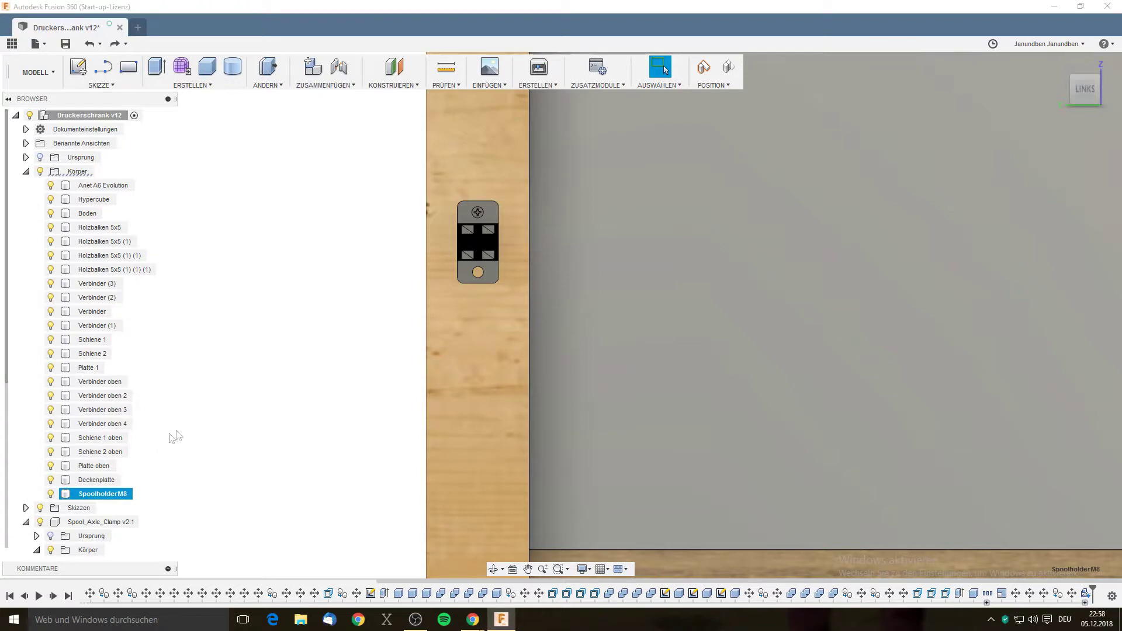
Add the screw's Body1 under Holzschraube Spoolholder to the selection.
scroll(276, 441, down, 2)
scroll(253, 477, down, 2)
scroll(252, 485, down, 1)
scroll(237, 497, down, 1)
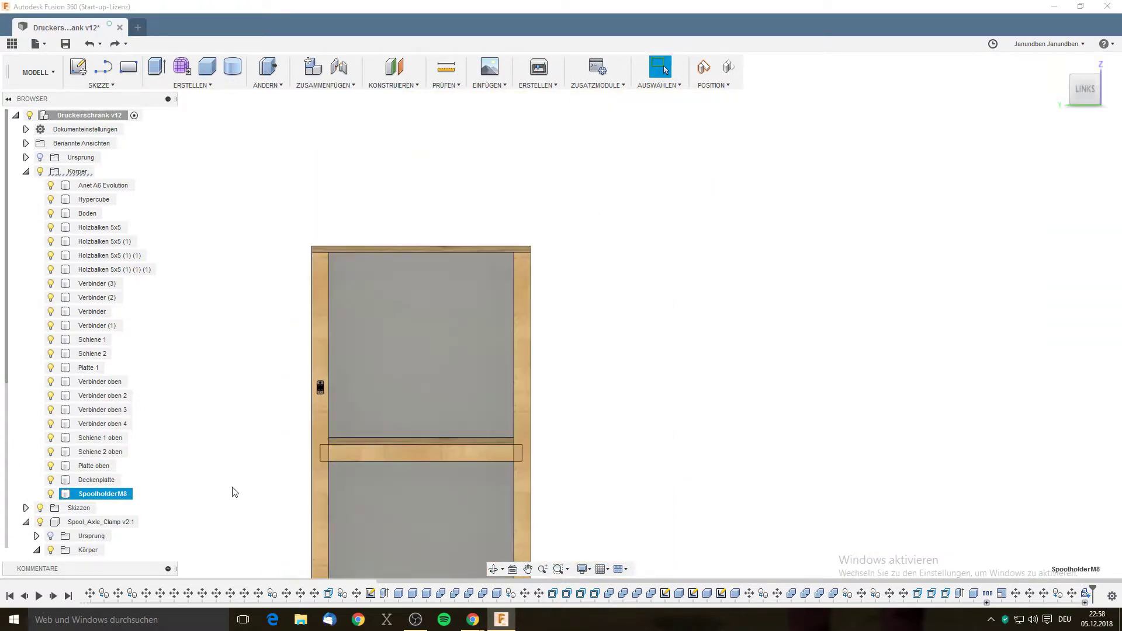
scroll(234, 492, up, 3)
click(26, 170)
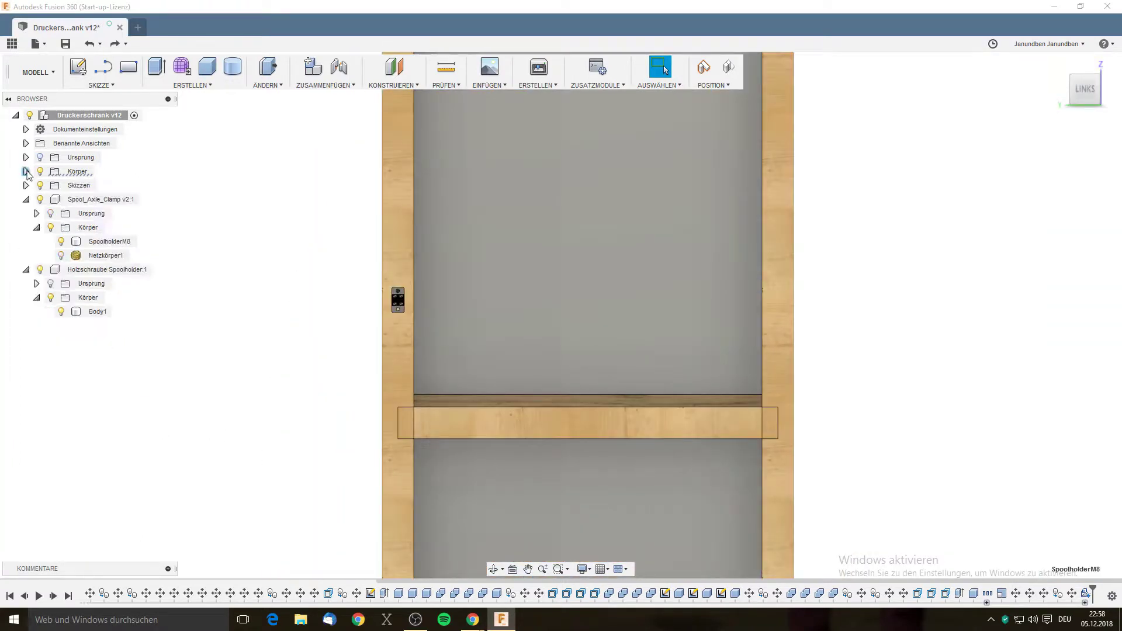
ctrl+click(97, 311)
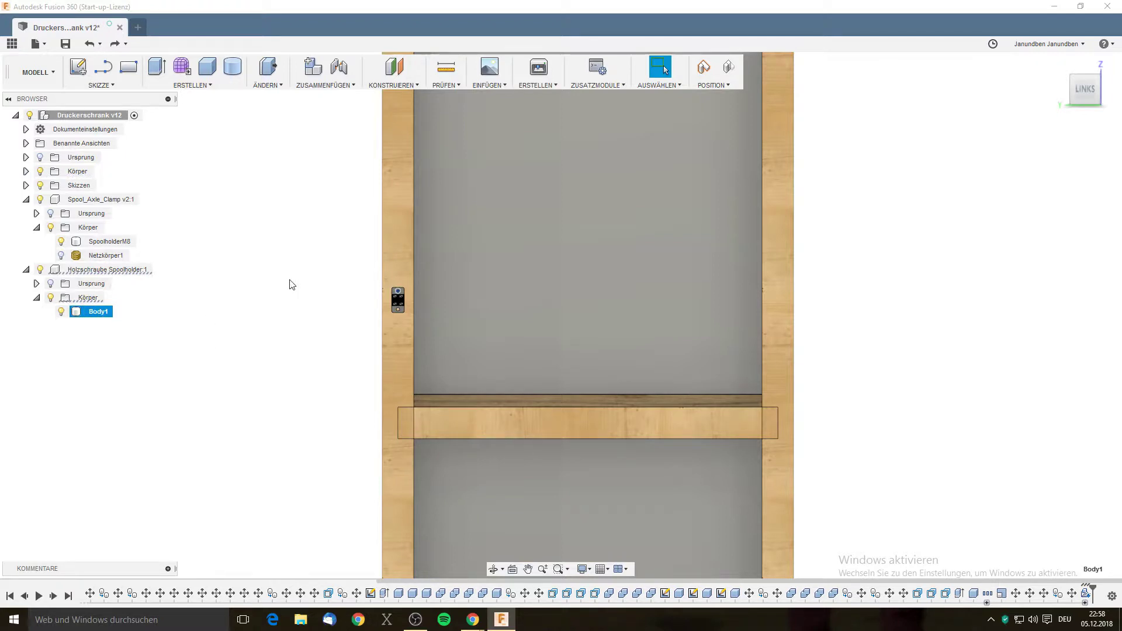
scroll(296, 284, up, 2)
scroll(494, 318, up, 2)
Capture the moved component positions and drag the selected bodies down the post.
key(m)
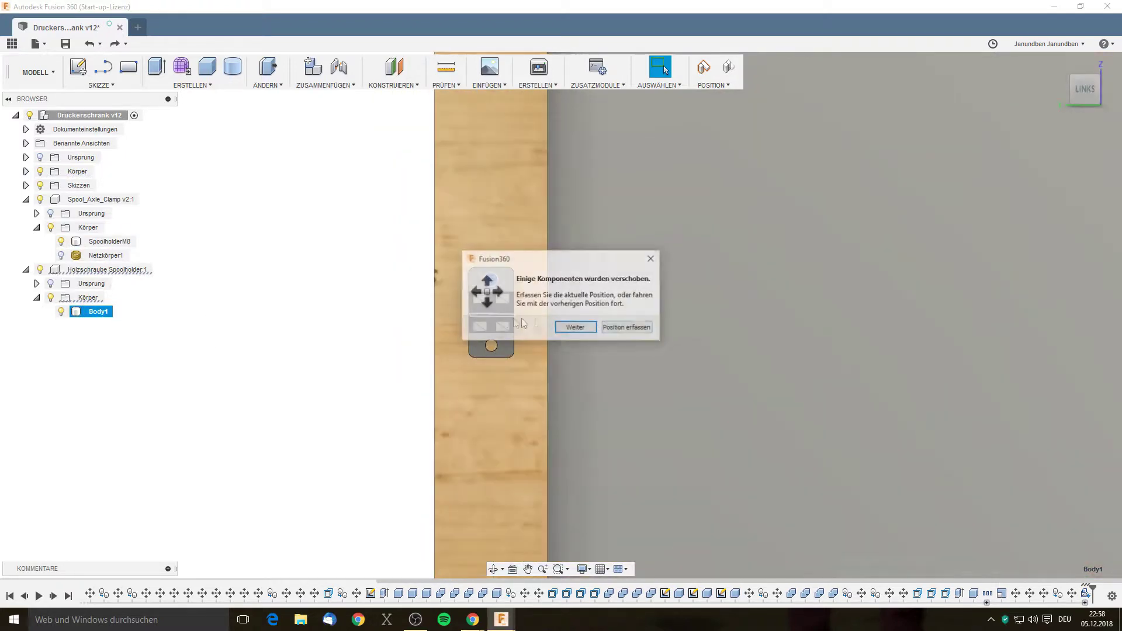
click(640, 328)
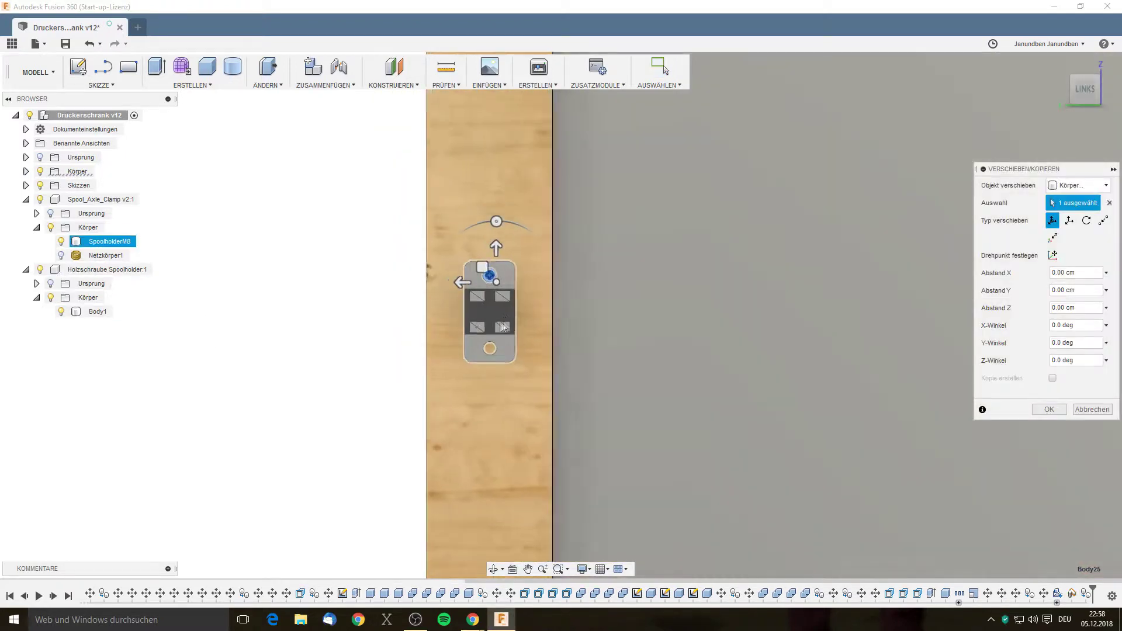
scroll(502, 301, up, 6)
drag(485, 184, 485, 480)
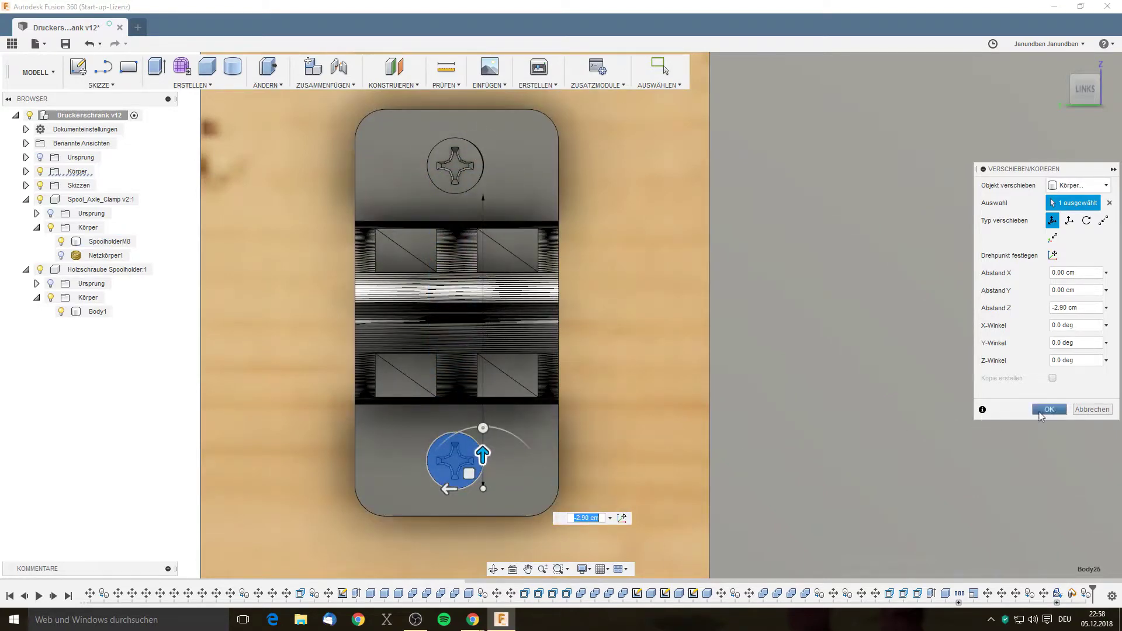
click(1049, 409)
Move the screw Body1 to -76.80 cm in Z so it sits in the clamp's top hole.
click(103, 315)
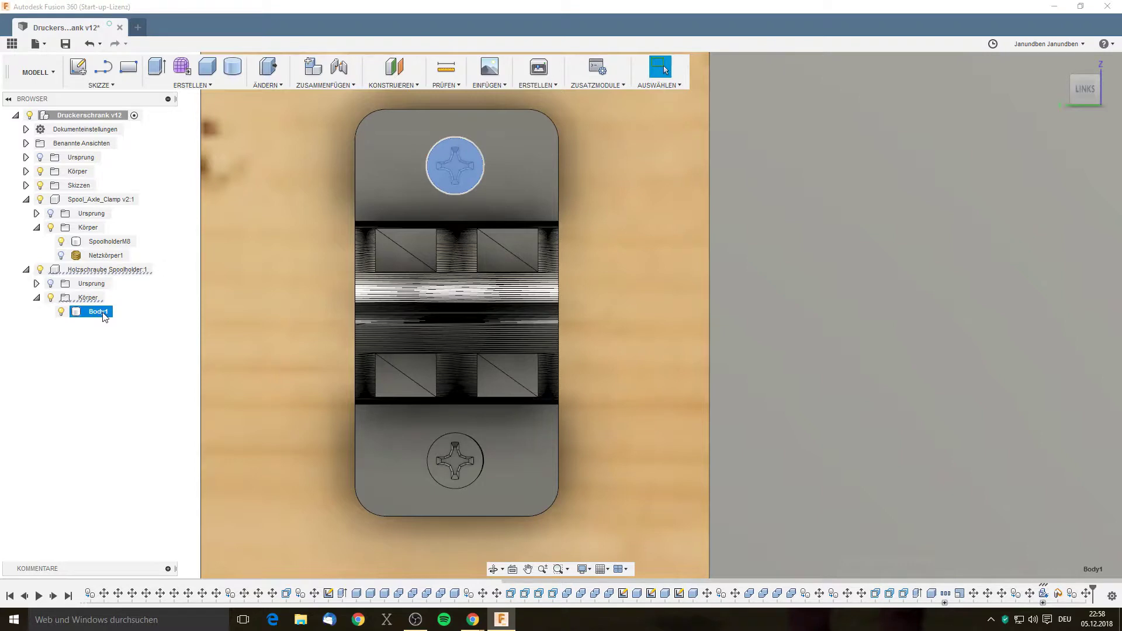
key(m)
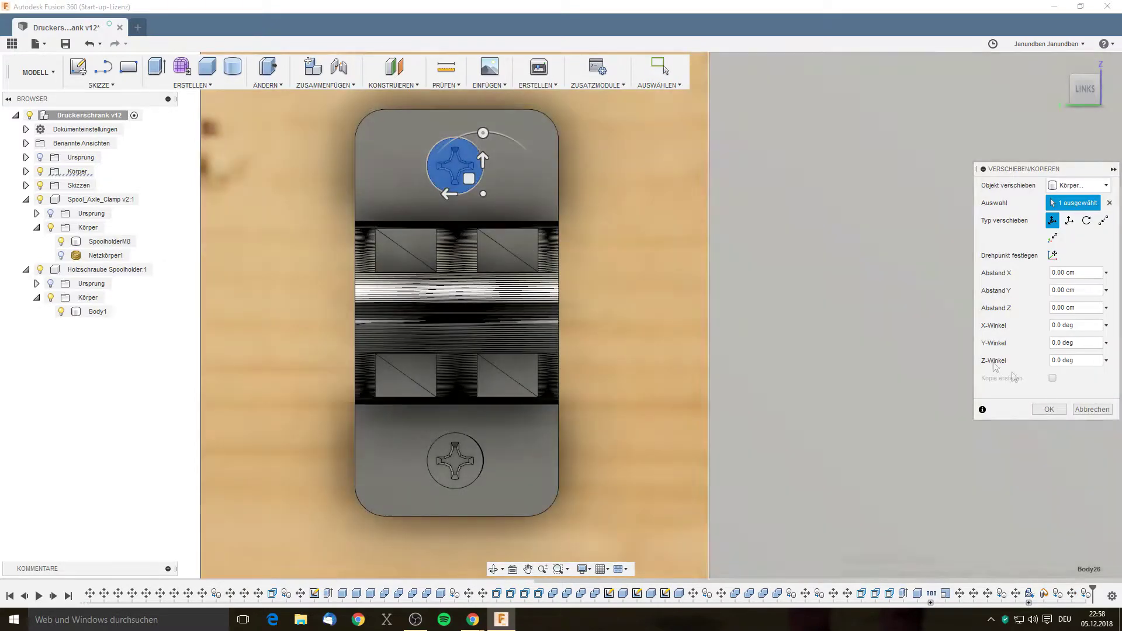
scroll(588, 363, down, 3)
scroll(605, 441, down, 3)
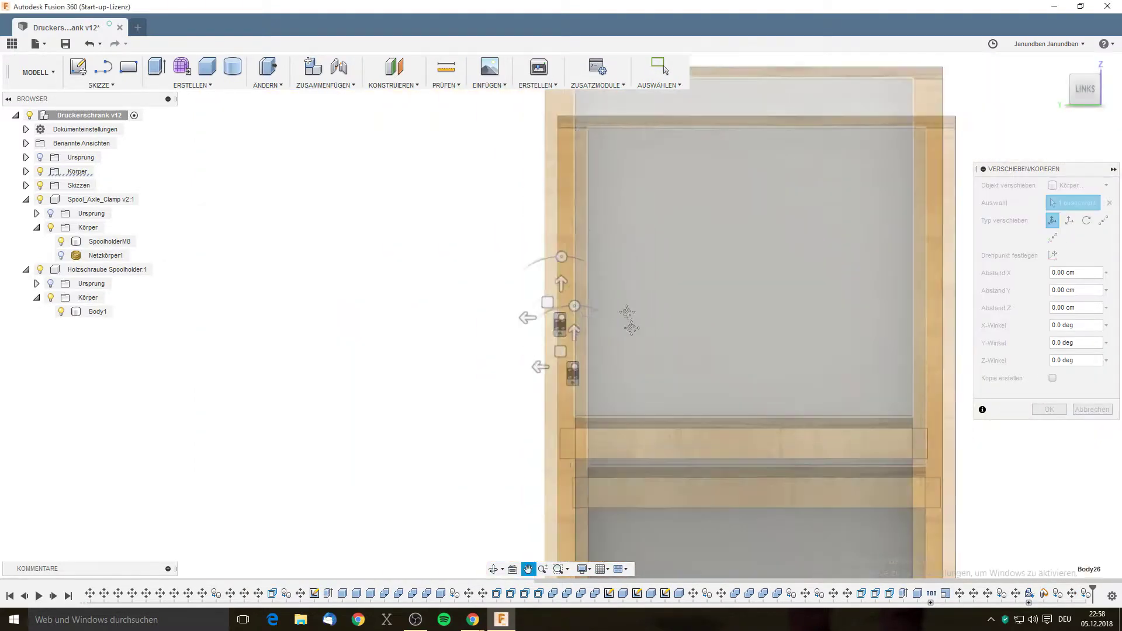
scroll(526, 234, down, 3)
mouse_move(509, 158)
mouse_down()
mouse_move(514, 147)
mouse_move(509, 473)
mouse_up()
scroll(502, 497, up, 2)
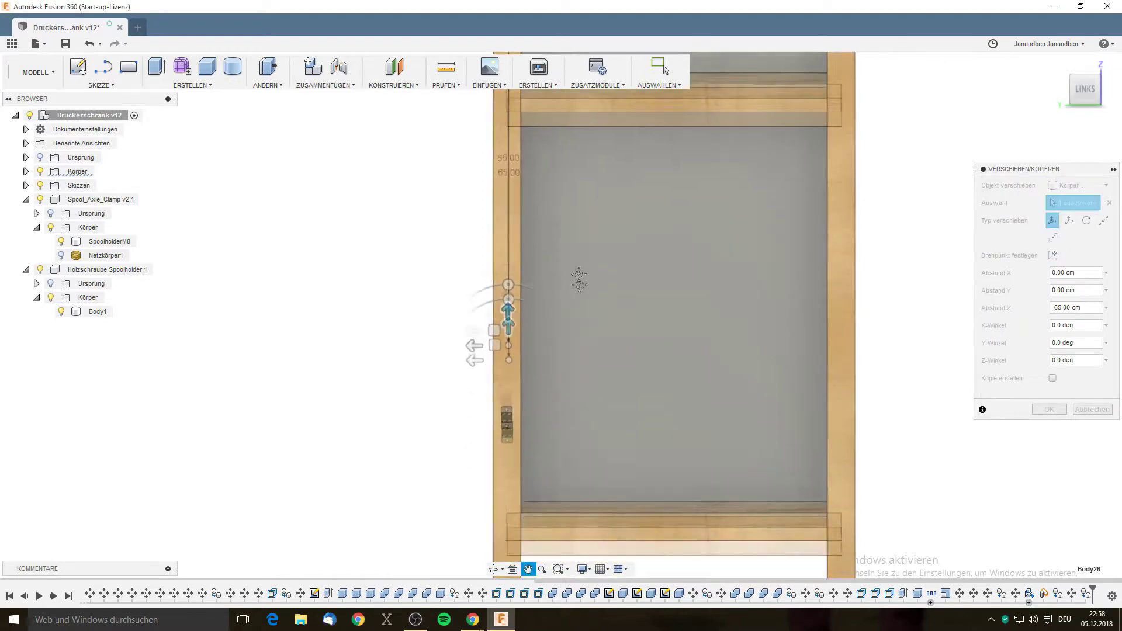
scroll(503, 497, up, 2)
scroll(503, 496, up, 2)
drag(526, 178, 526, 321)
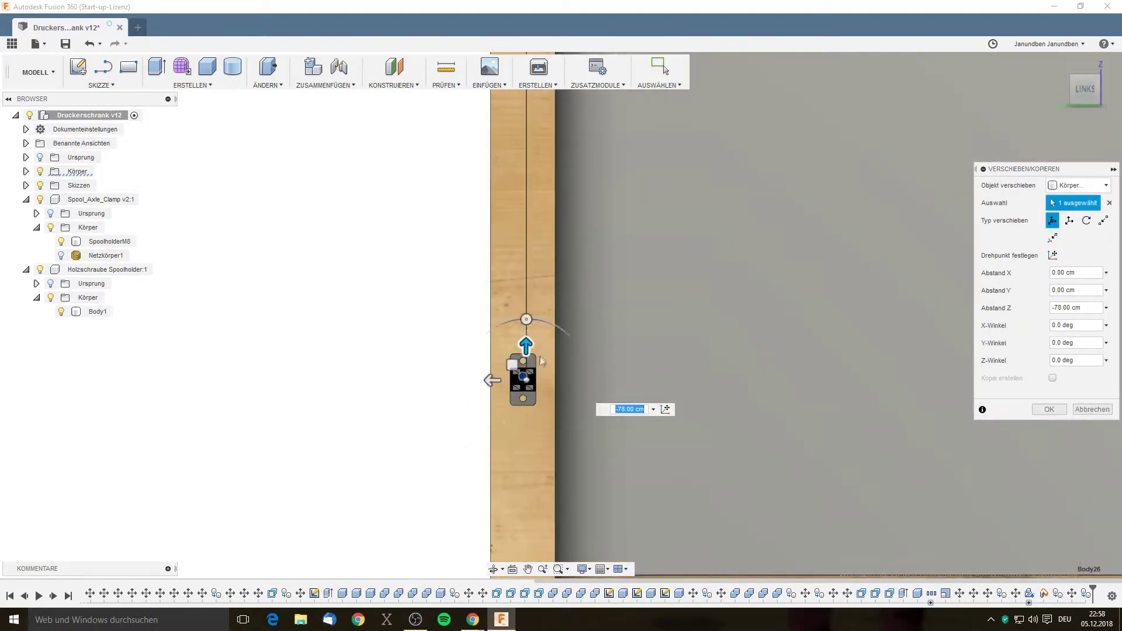
scroll(526, 327, up, 2)
scroll(538, 374, up, 2)
drag(541, 390, 536, 311)
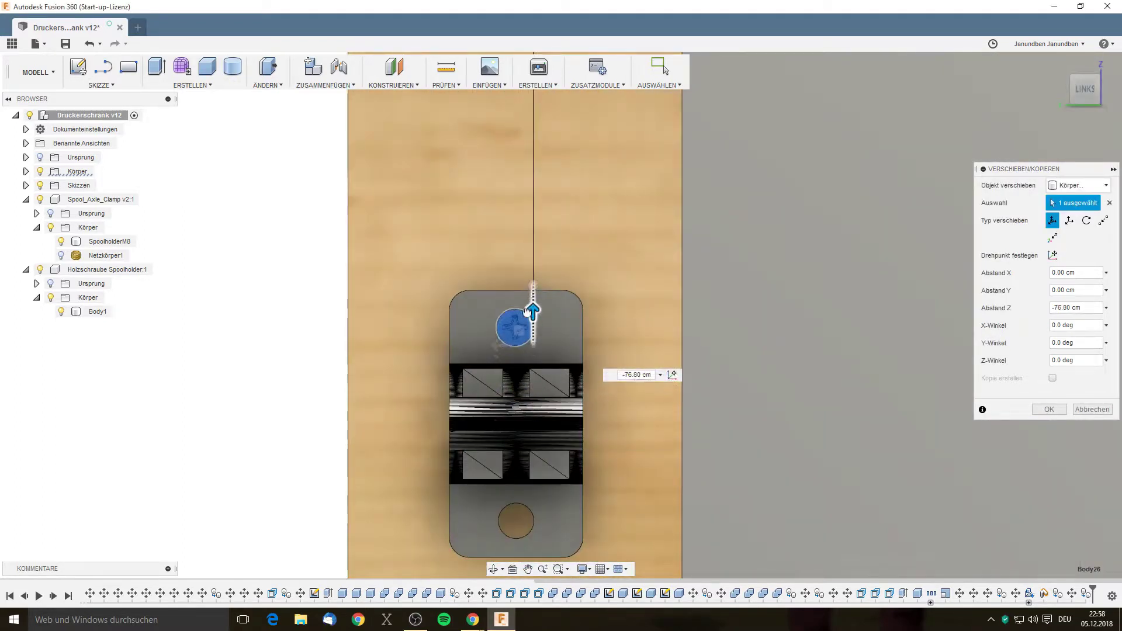
click(1046, 411)
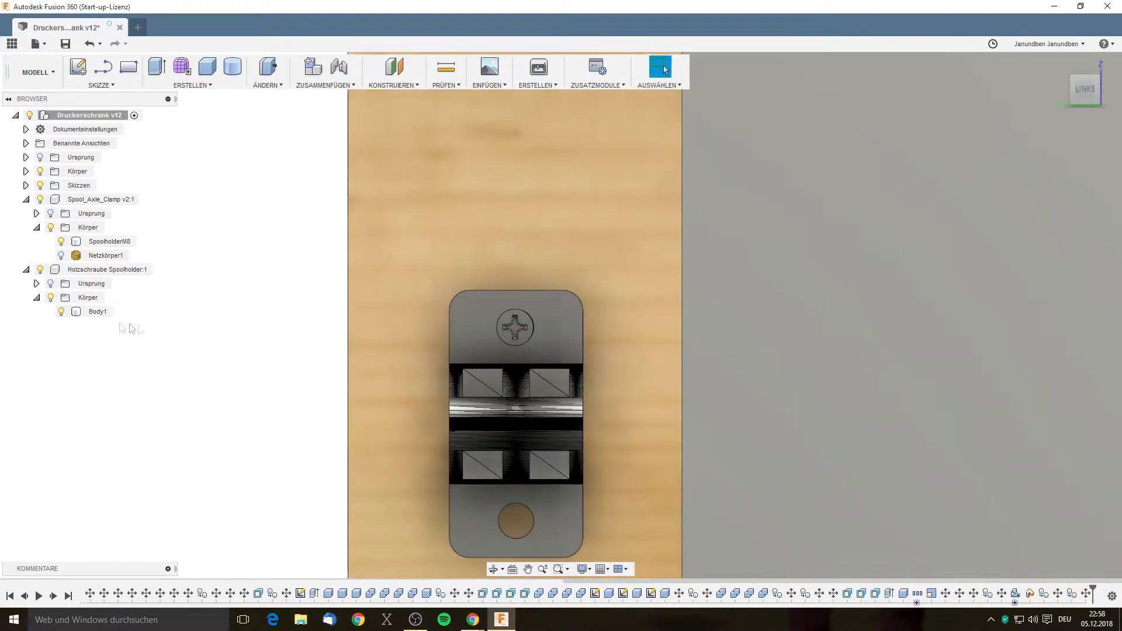
Move the screw Body1 -79.70 cm in Z into the lower clamp's bottom hole.
click(92, 315)
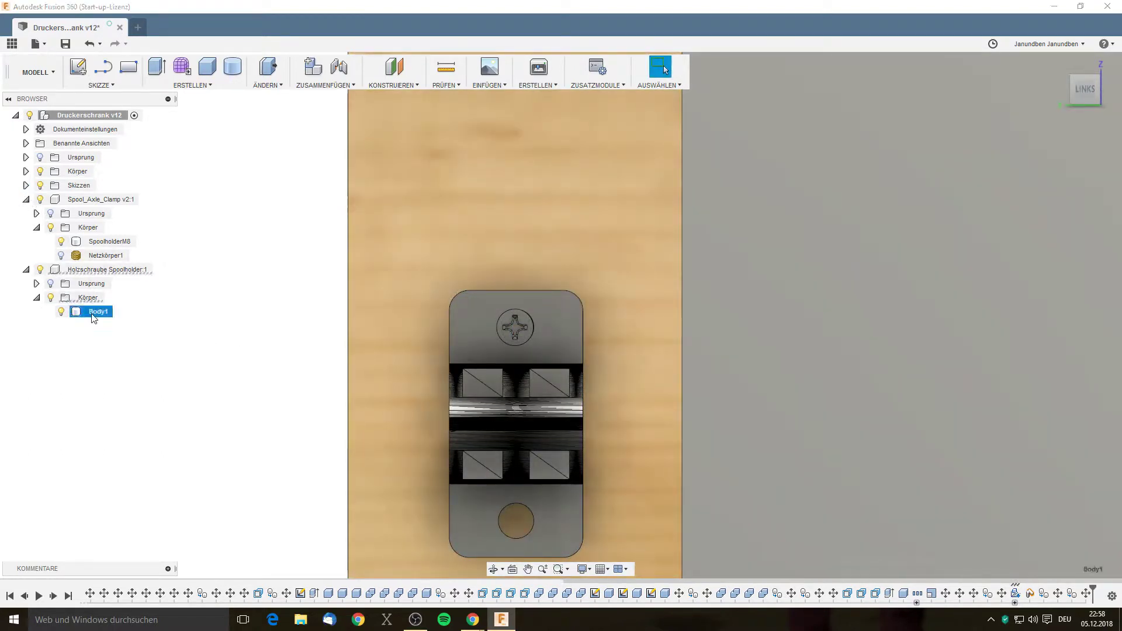
key(m)
scroll(496, 234, down, 3)
scroll(497, 233, down, 3)
scroll(497, 234, down, 2)
drag(486, 120, 491, 318)
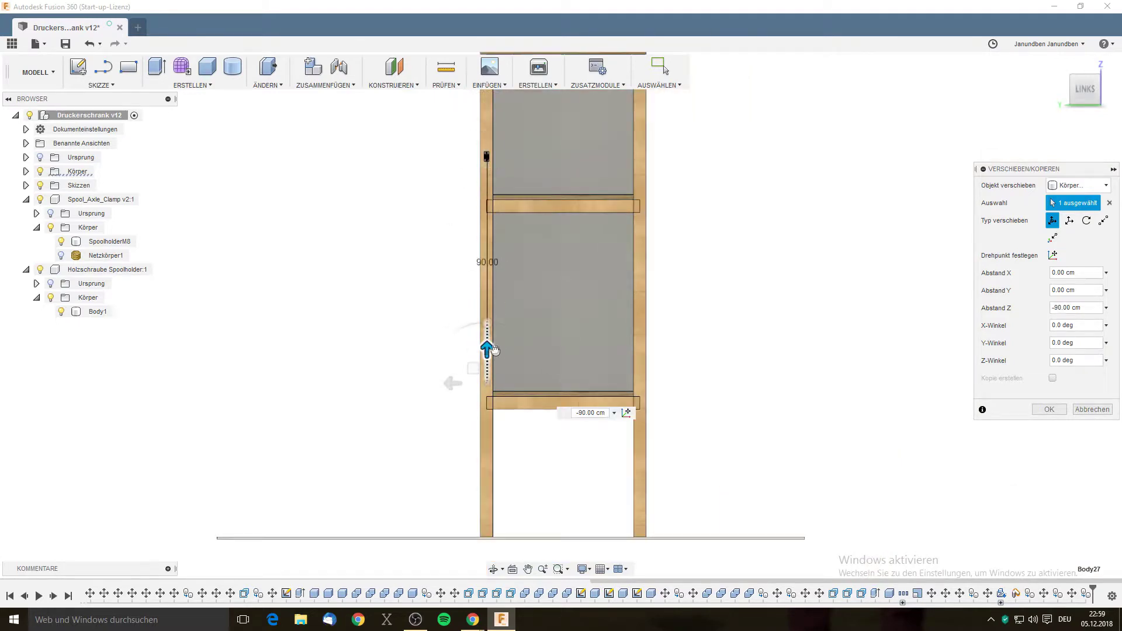
scroll(491, 319, up, 3)
scroll(506, 359, up, 3)
scroll(493, 380, up, 3)
scroll(504, 381, up, 2)
mouse_move(504, 381)
mouse_down()
mouse_move(504, 311)
mouse_move(501, 325)
mouse_up()
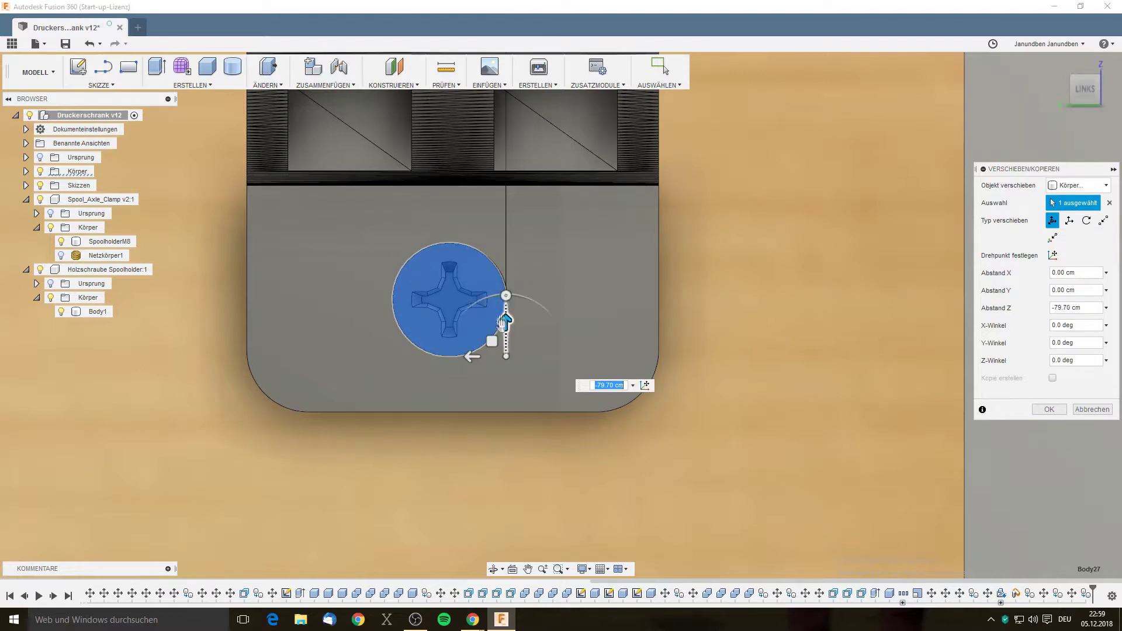
click(1051, 409)
Save the design as a new version, v12.
key(ctrl+s)
click(555, 320)
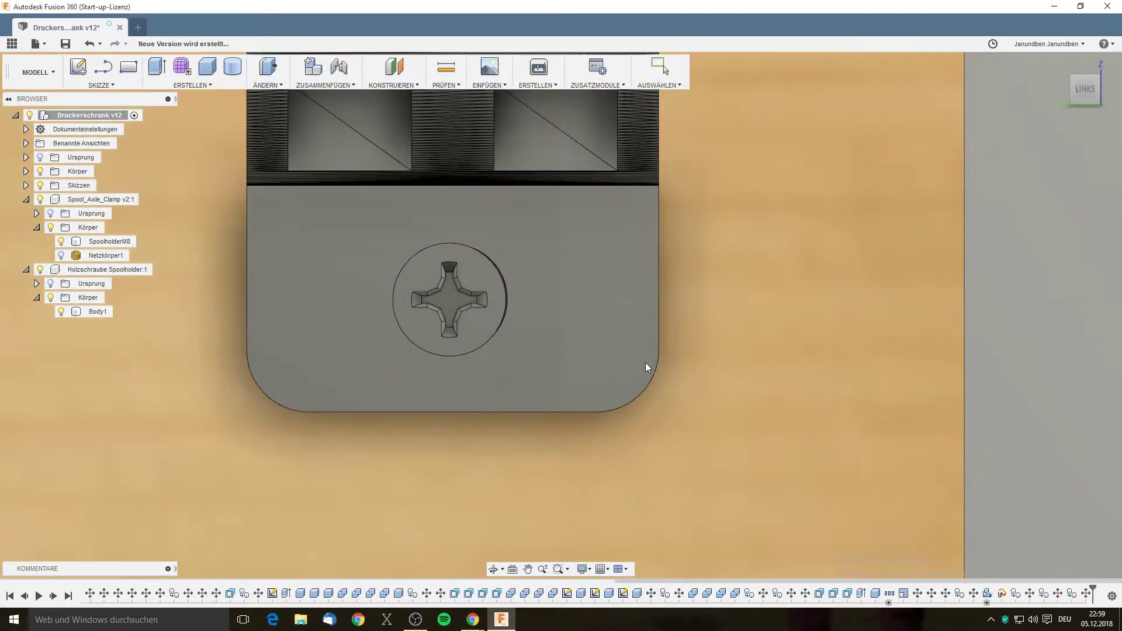
scroll(682, 324, down, 3)
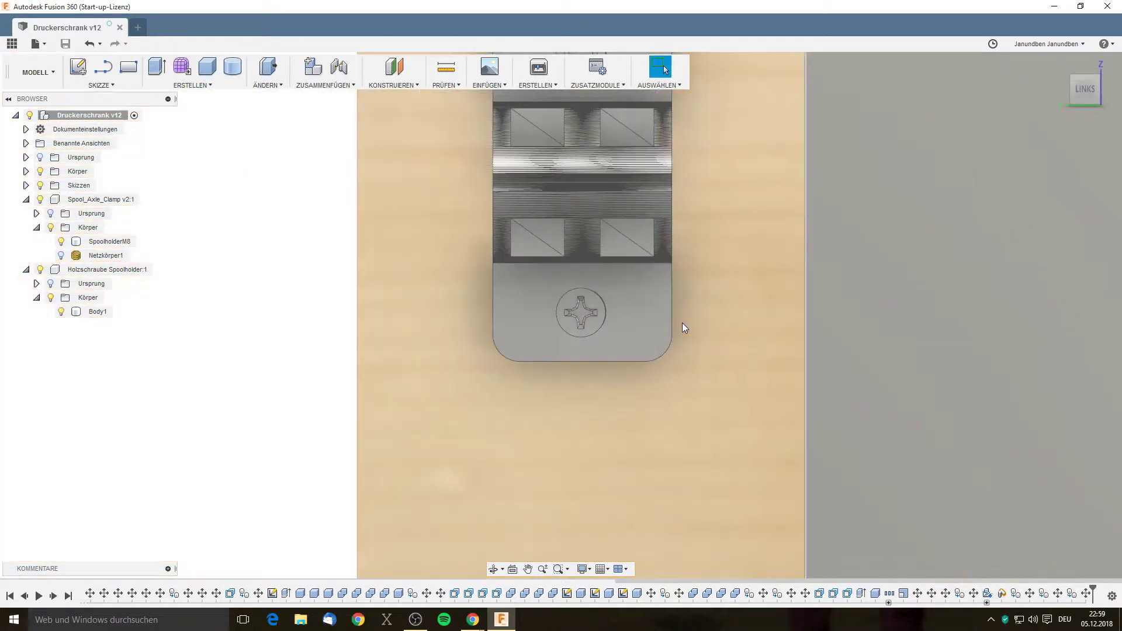
Show the whole cabinet in an angled 3D view and collapse the Holzschraube and Spool_Axle_Clamp nodes.
scroll(681, 324, down, 4)
scroll(680, 324, down, 4)
scroll(706, 349, down, 3)
scroll(706, 349, down, 4)
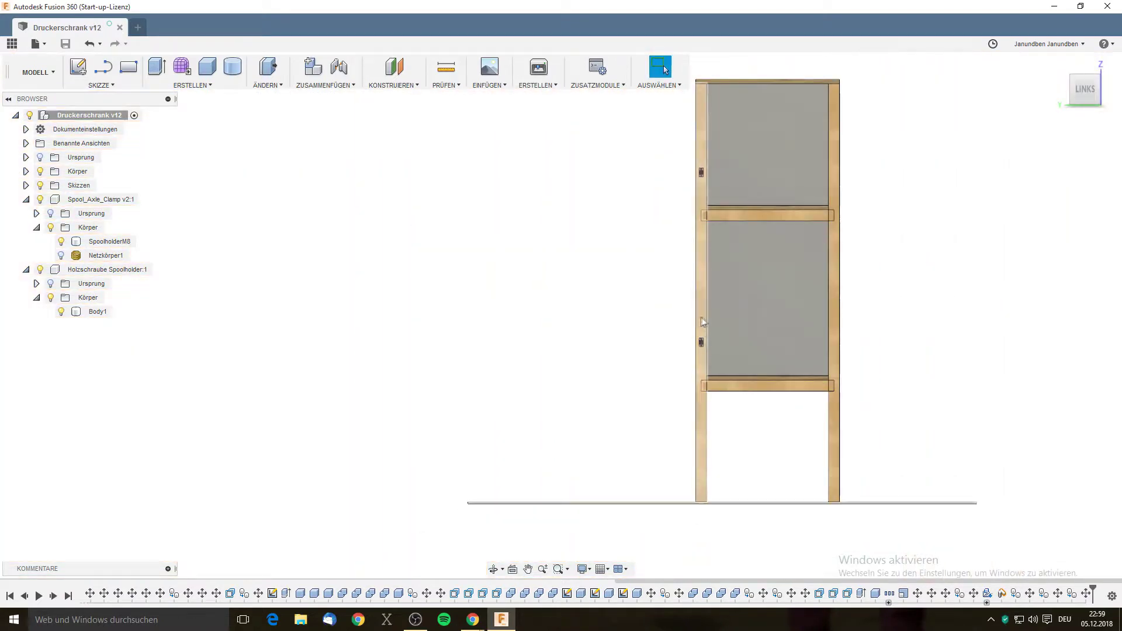
scroll(757, 262, down, 2)
key(F6)
mouse_move(727, 383)
shift+middle_down()
mouse_move(666, 381)
mouse_move(641, 395)
mouse_move(574, 343)
shift+middle_up()
click(26, 270)
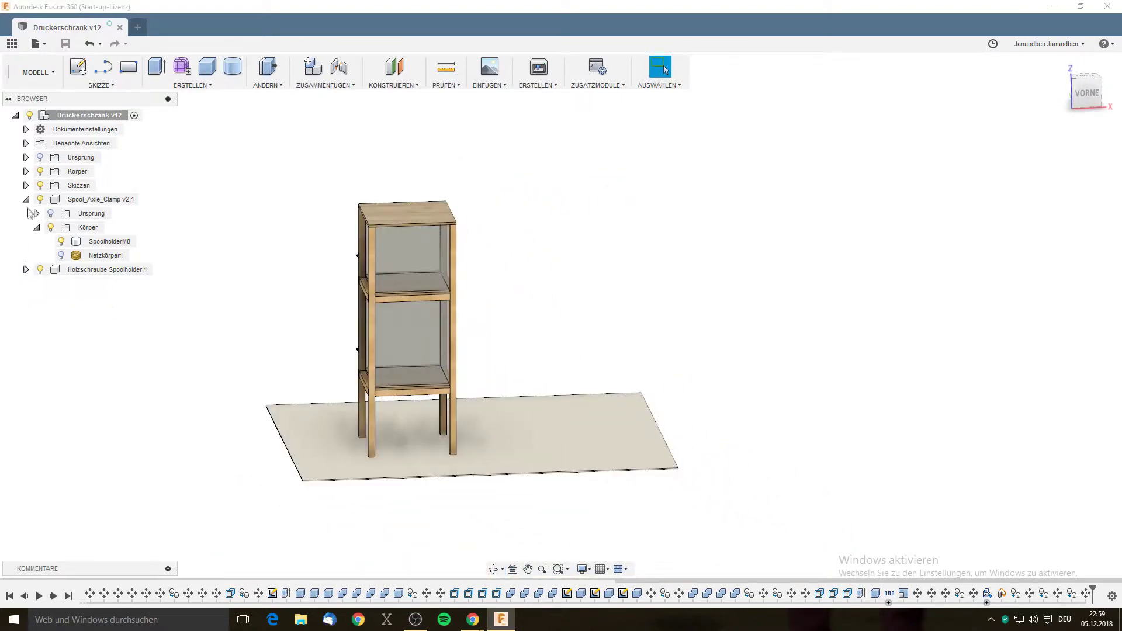
click(26, 199)
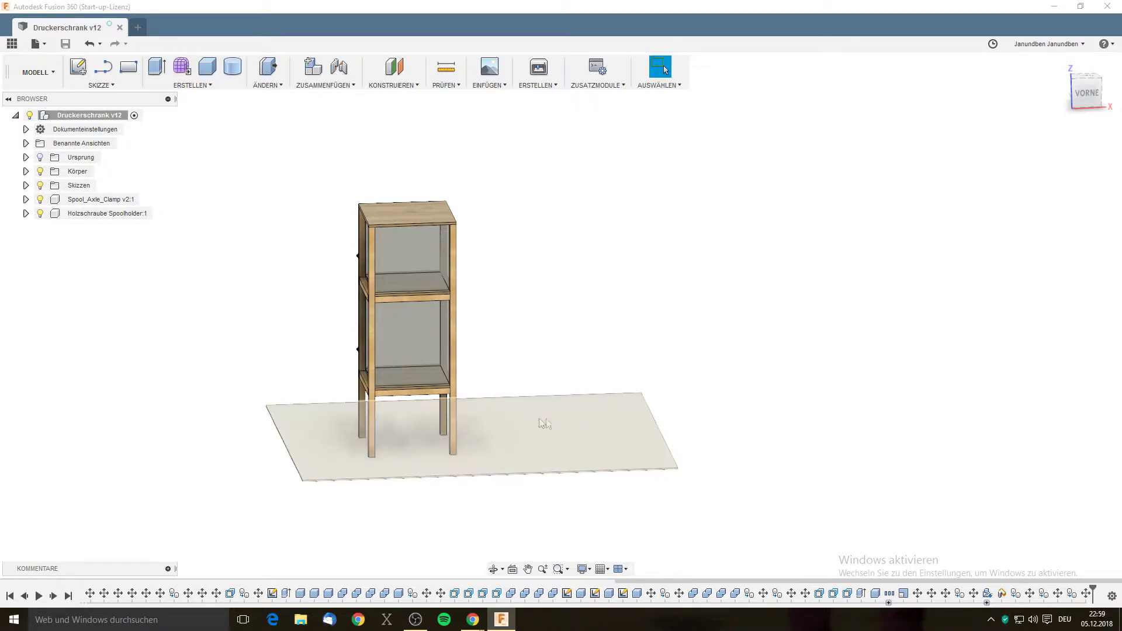
Create a new empty component, Komponente3:1, under the root cabinet design.
right_click(95, 115)
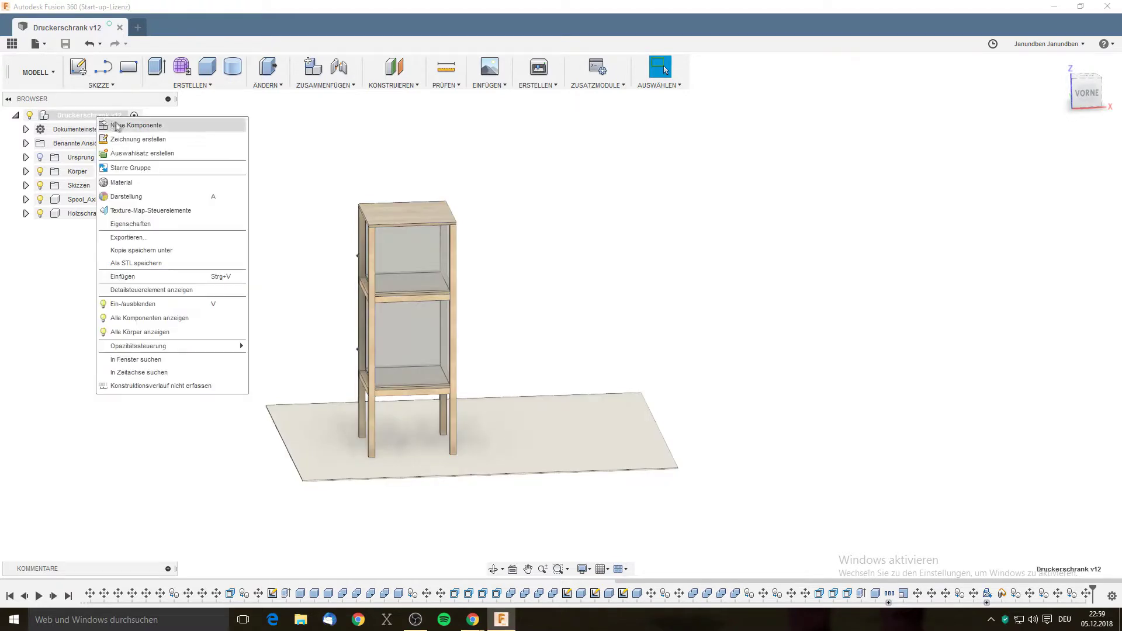
click(124, 124)
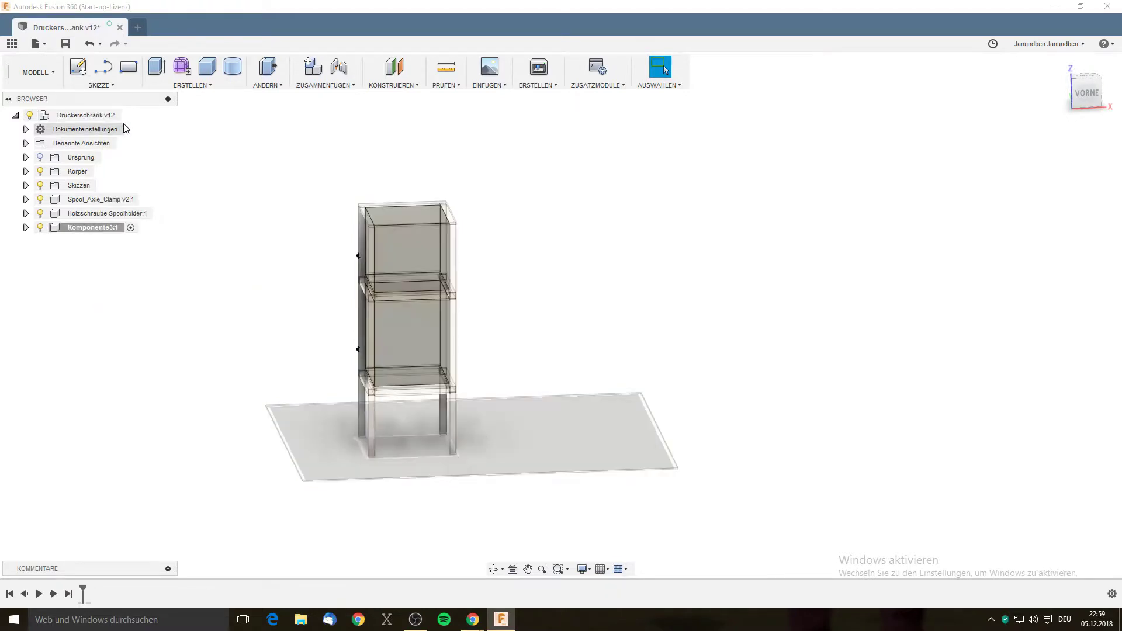
right_click(88, 229)
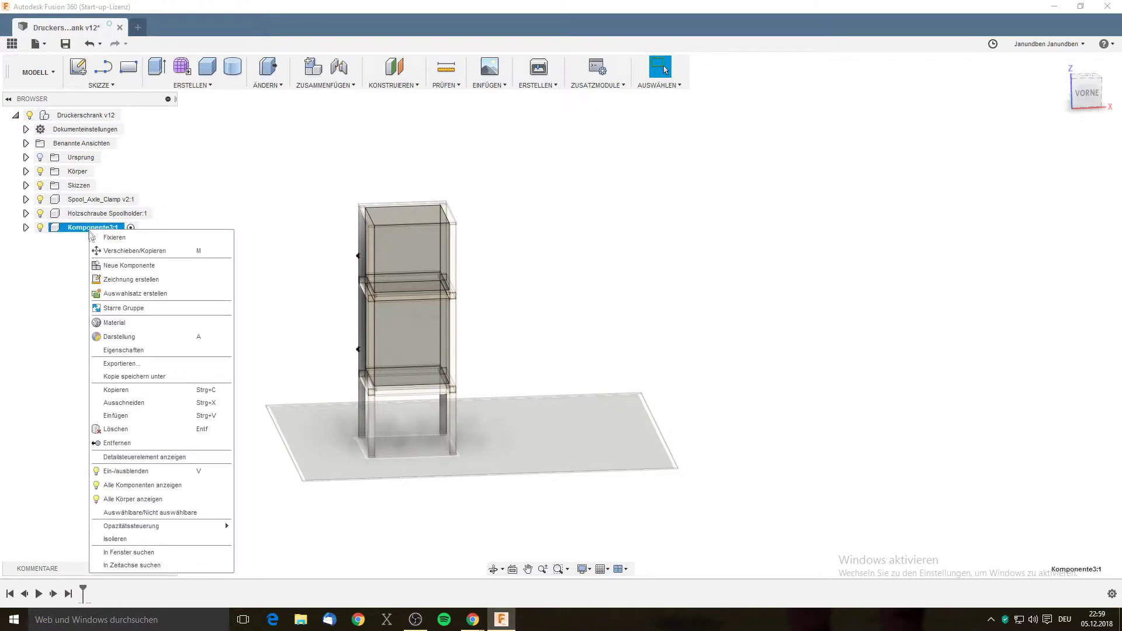
click(69, 253)
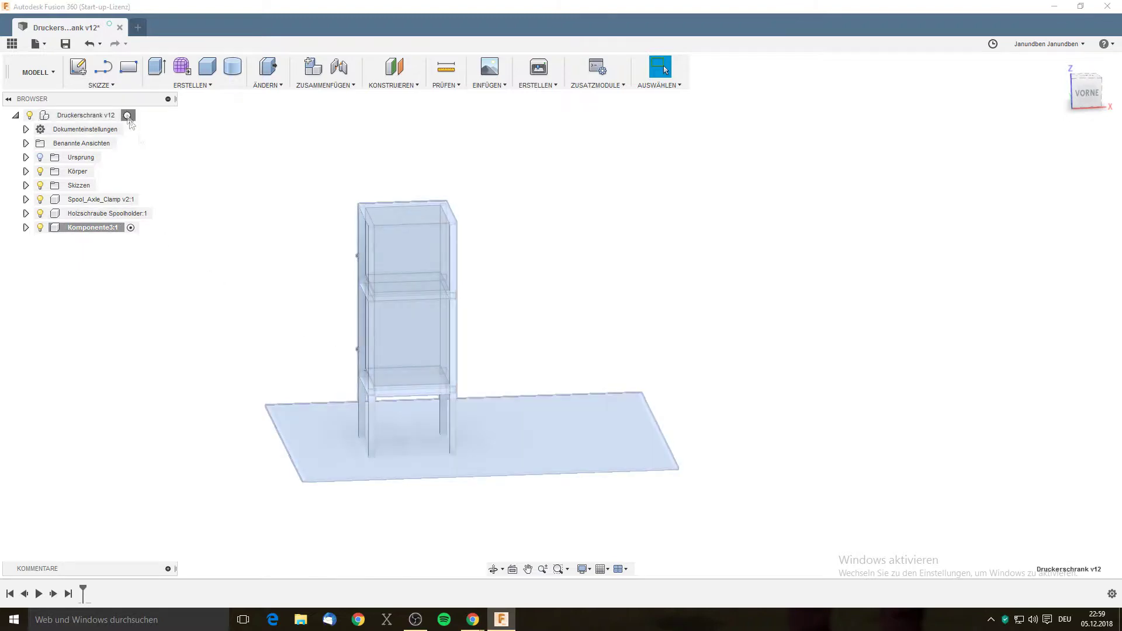
Make Komponente3:1 the active component and clear the selection.
click(102, 228)
click(162, 214)
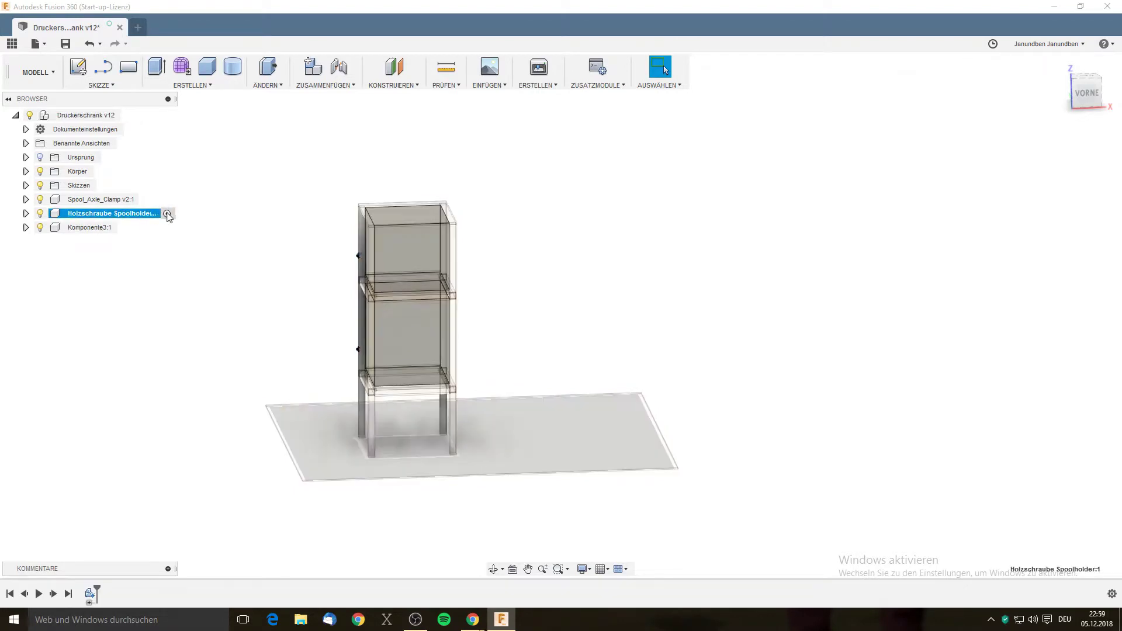
click(108, 232)
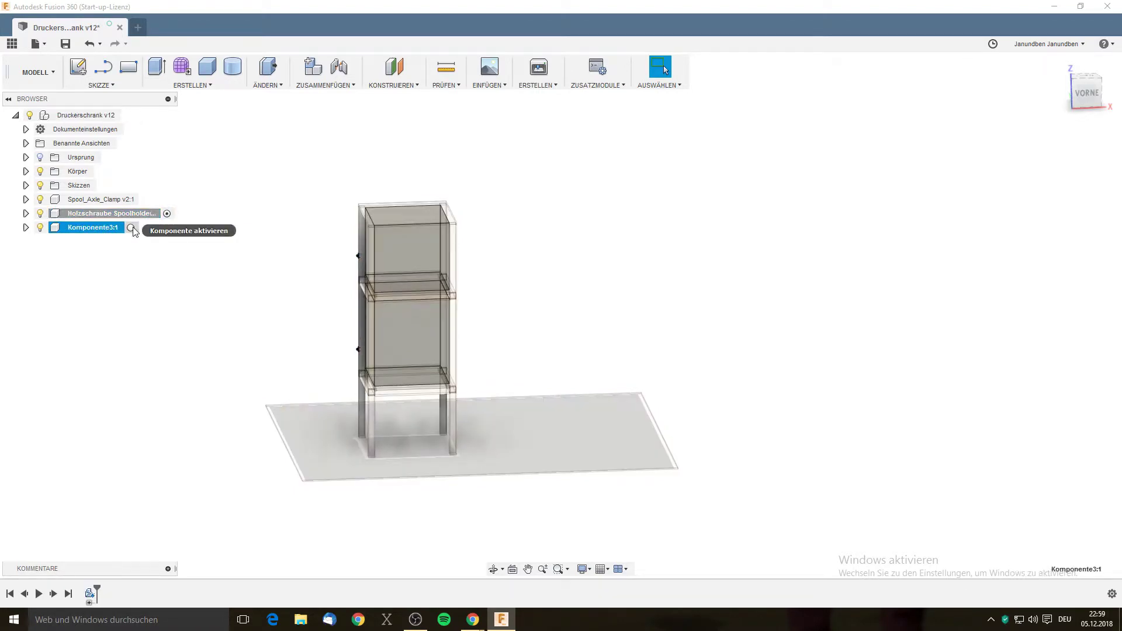
click(131, 228)
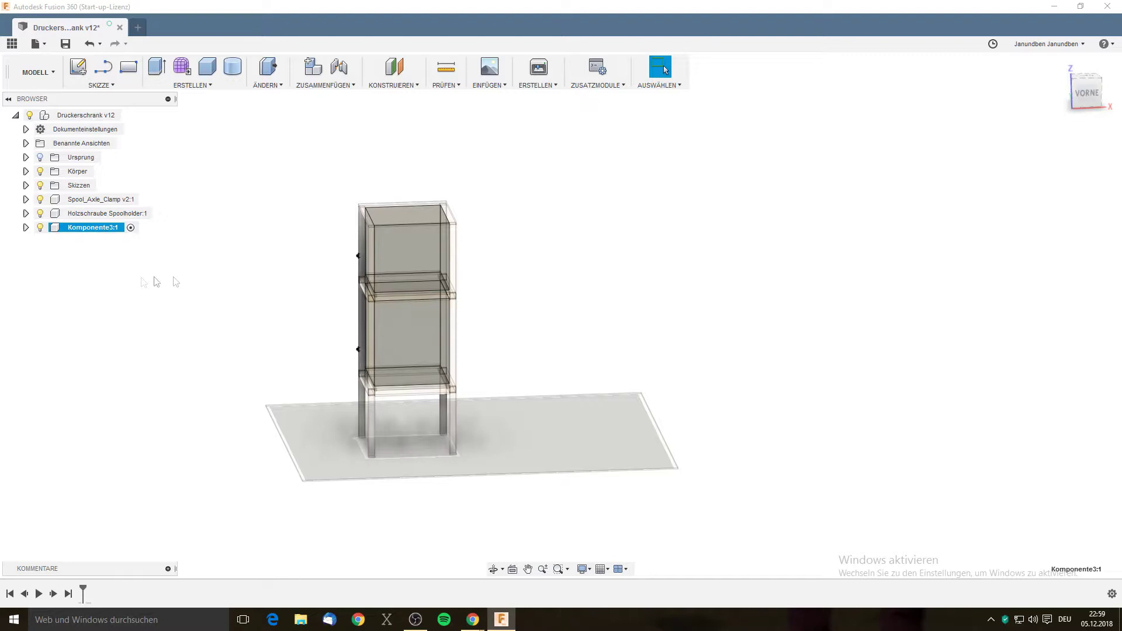
click(231, 288)
scroll(555, 388, up, 5)
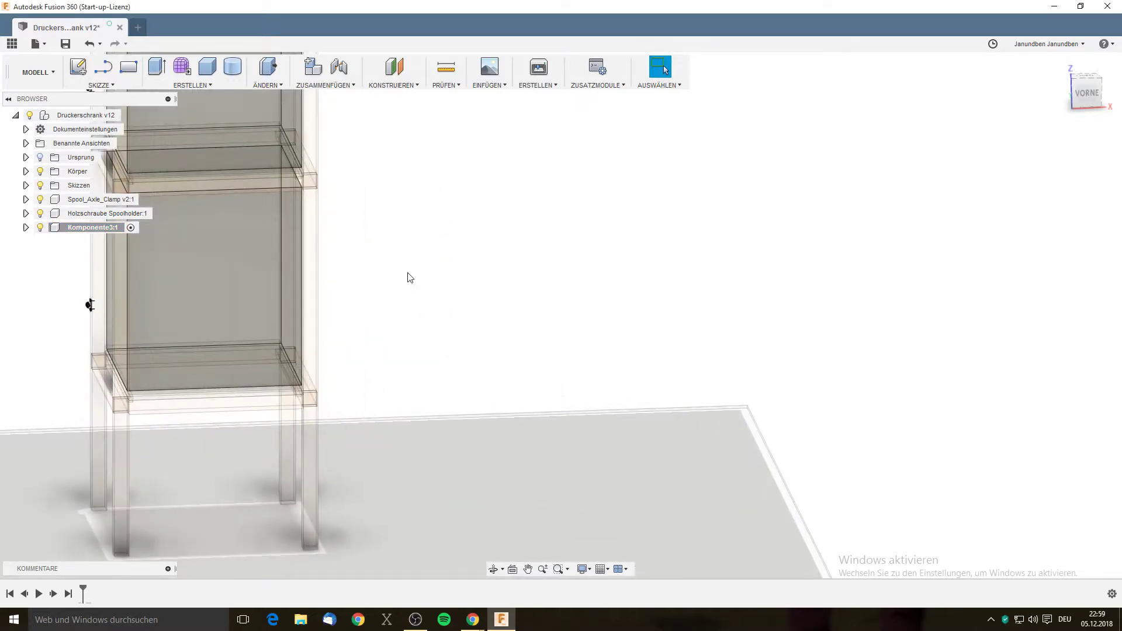
scroll(416, 274, down, 5)
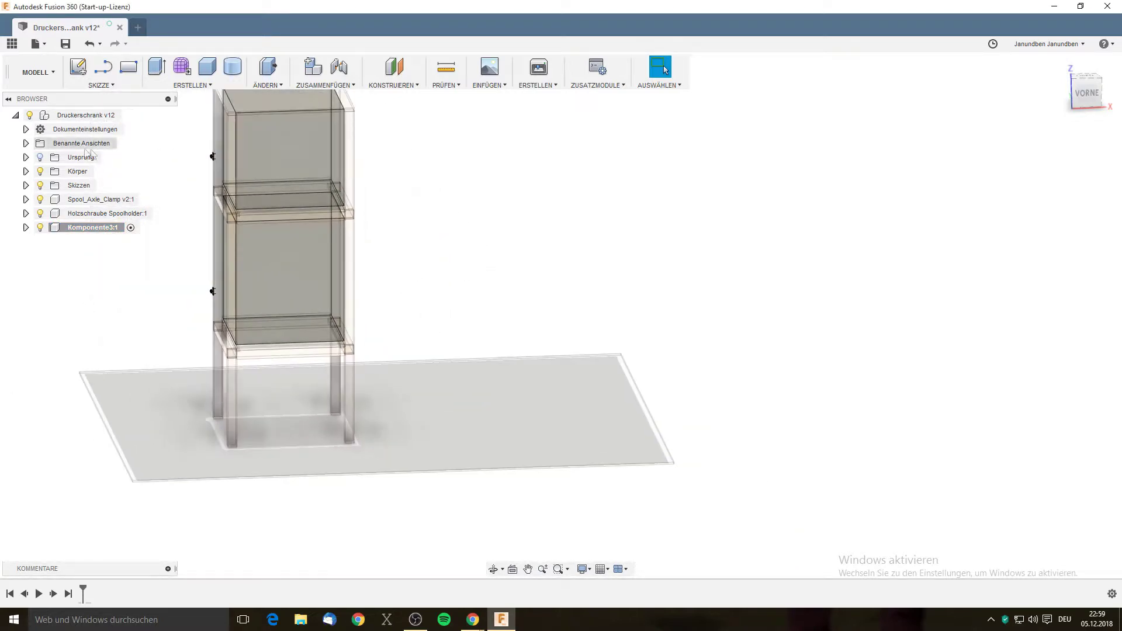
click(26, 172)
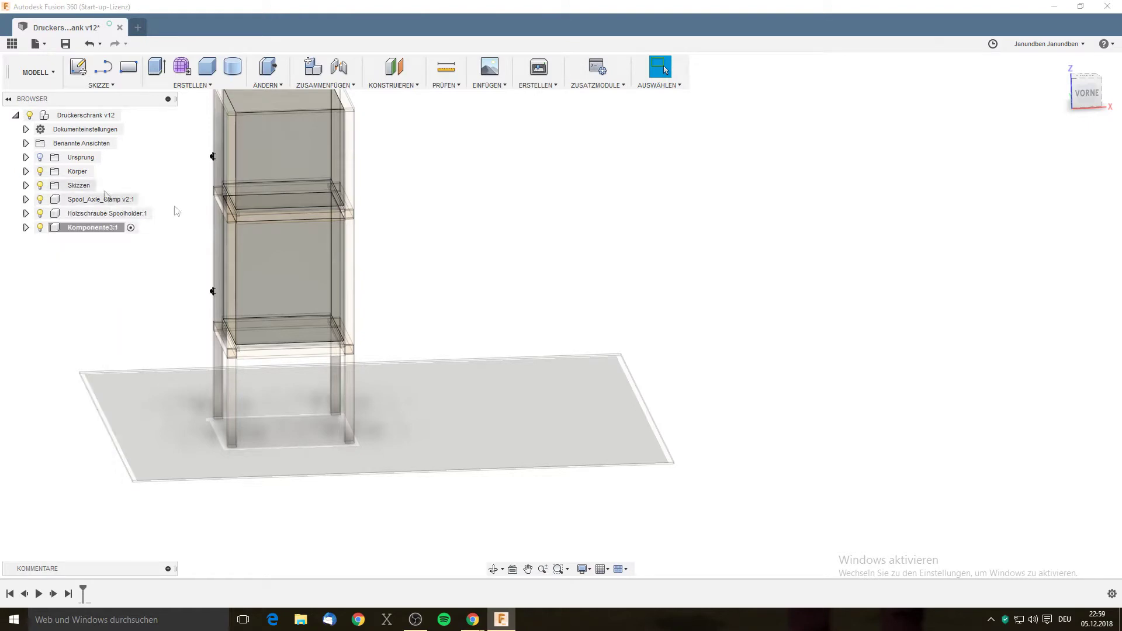
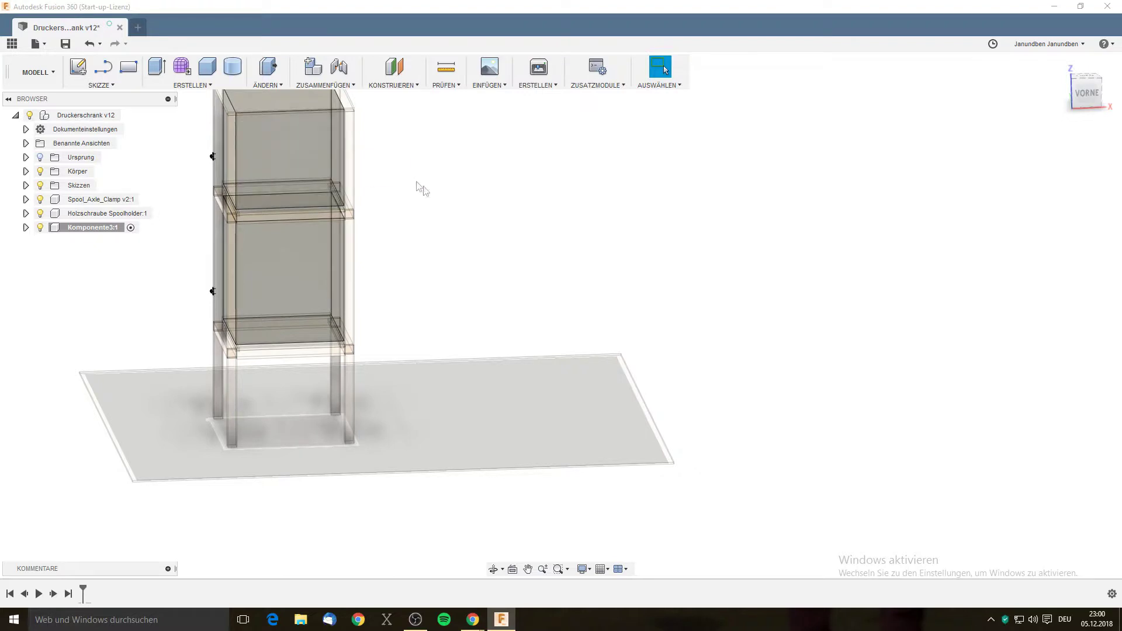
Start a new sketch on the front plane, panned toward the cabinet's lower shelf.
click(128, 69)
click(301, 404)
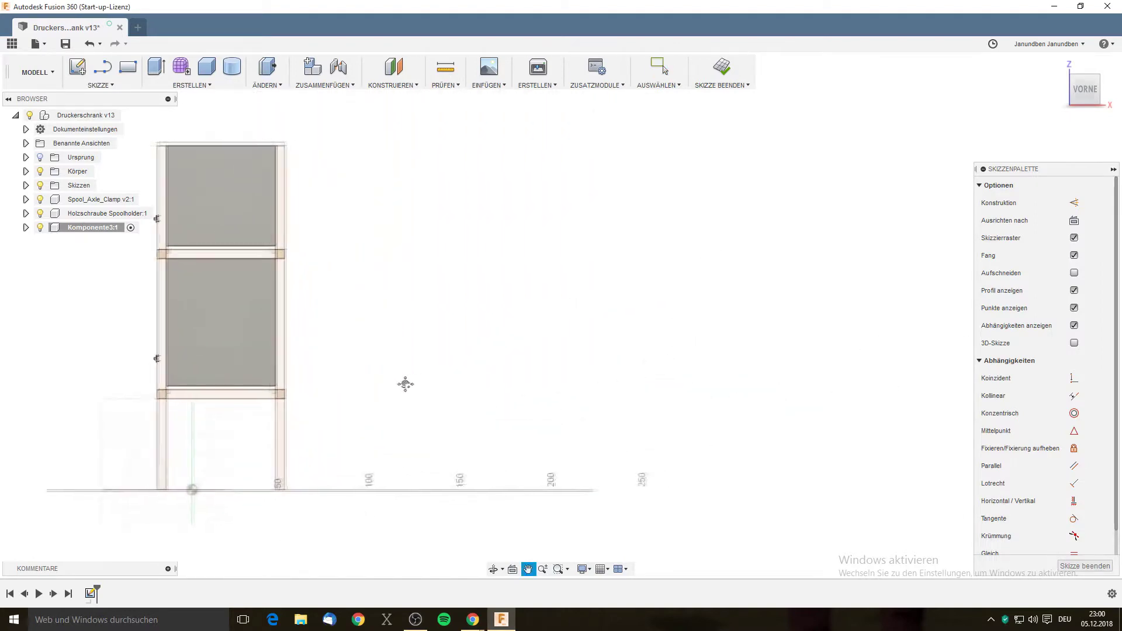
middle_drag(505, 328, 388, 372)
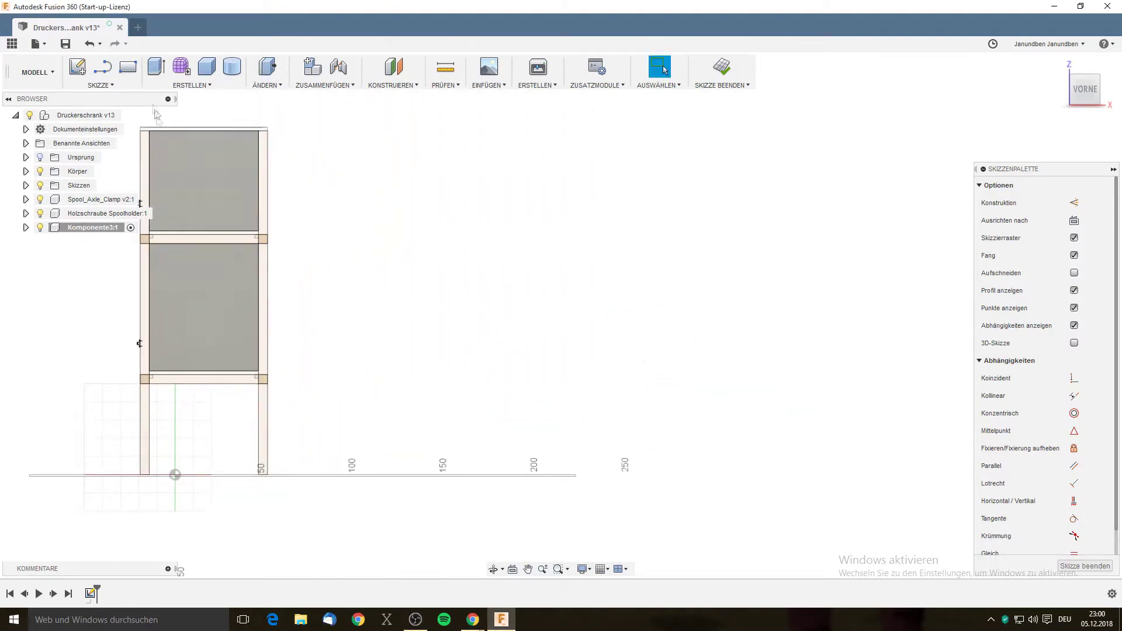
Draw a 22 cm horizontal base line beside the cabinet's lower shelf.
key(l)
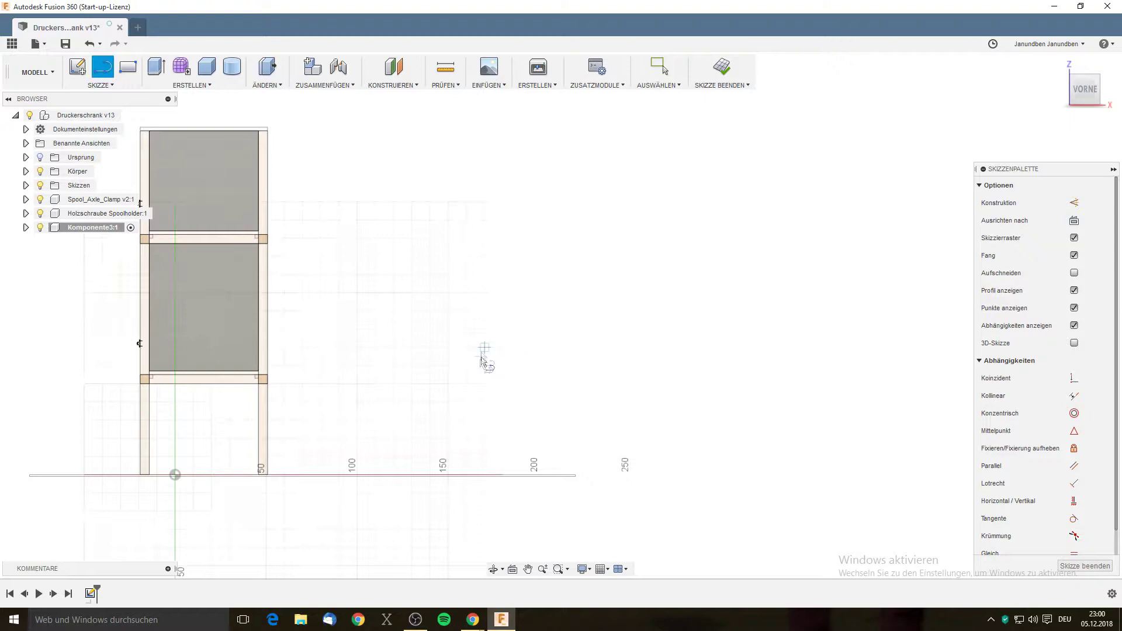
click(357, 384)
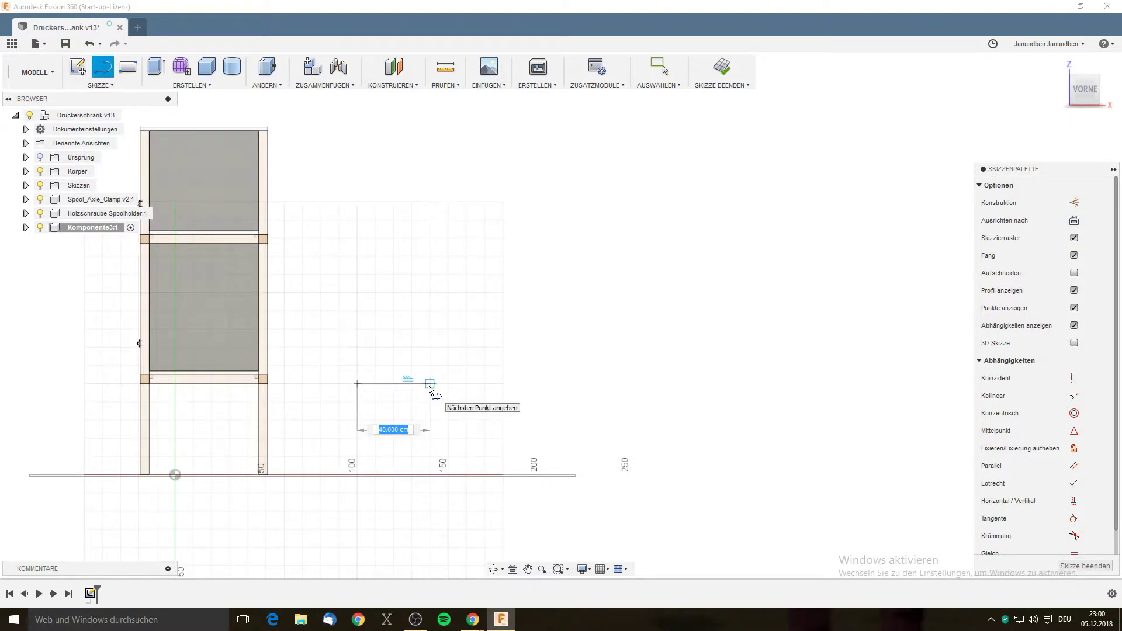
text(22)
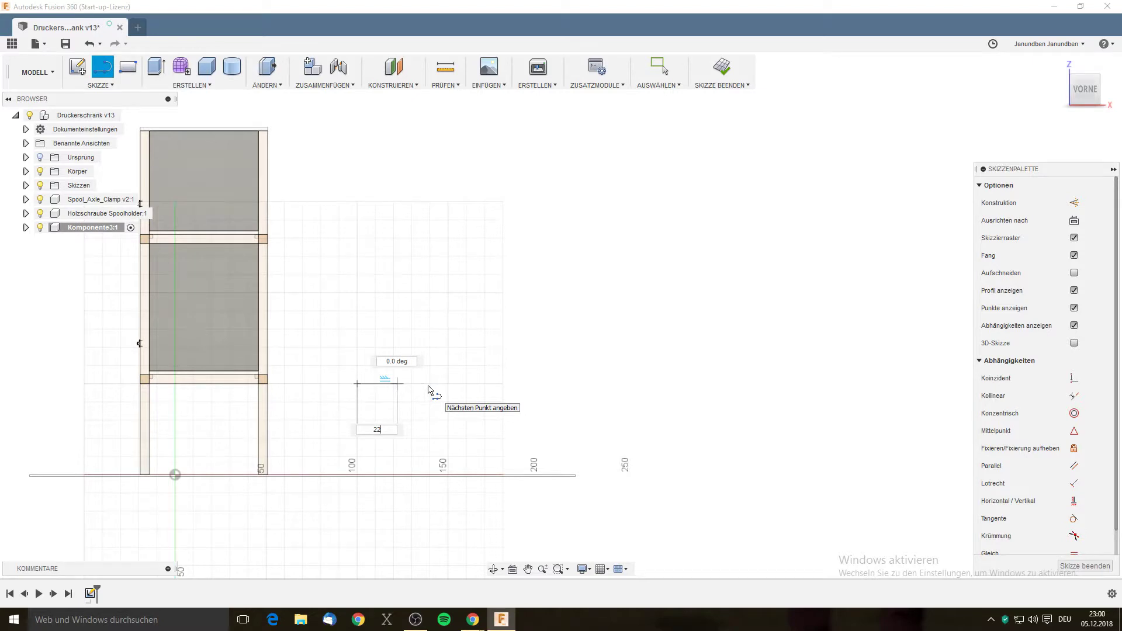
key(Return)
key(Escape)
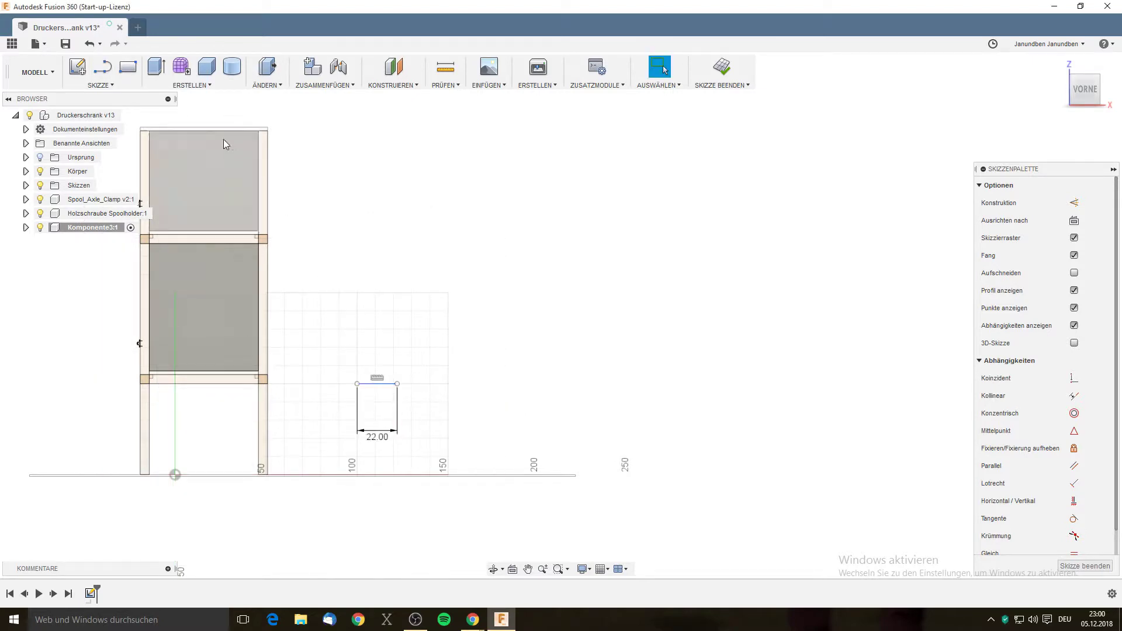
key(l)
scroll(381, 392, up, 5)
scroll(376, 393, up, 1)
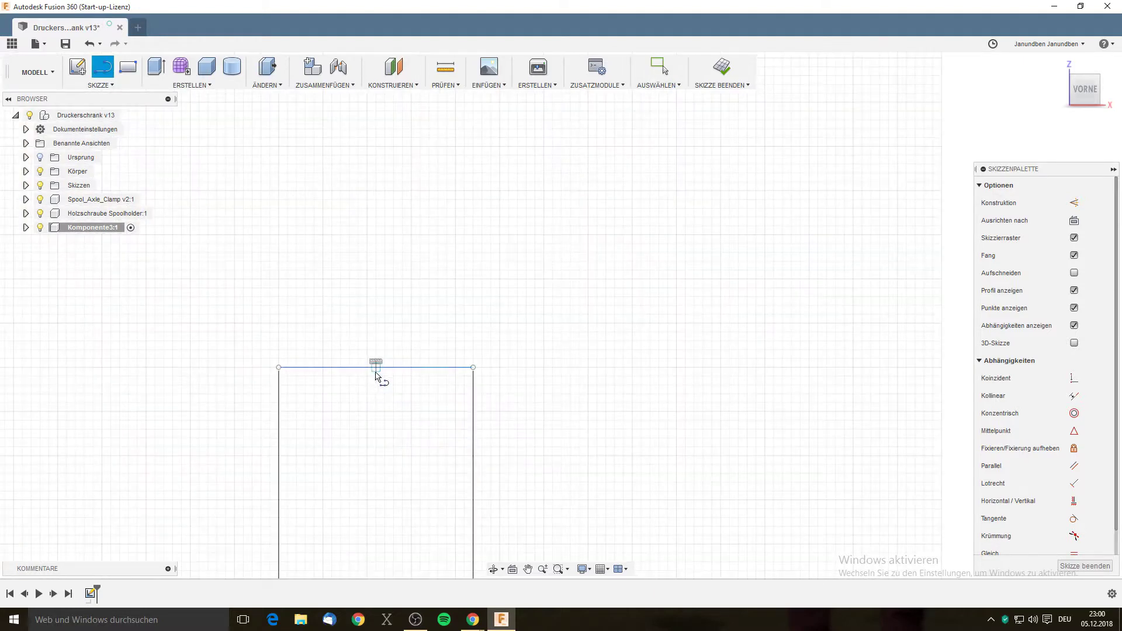
Draw a 30.5 cm vertical line straight up from the base line's left end.
click(278, 367)
click(385, 367)
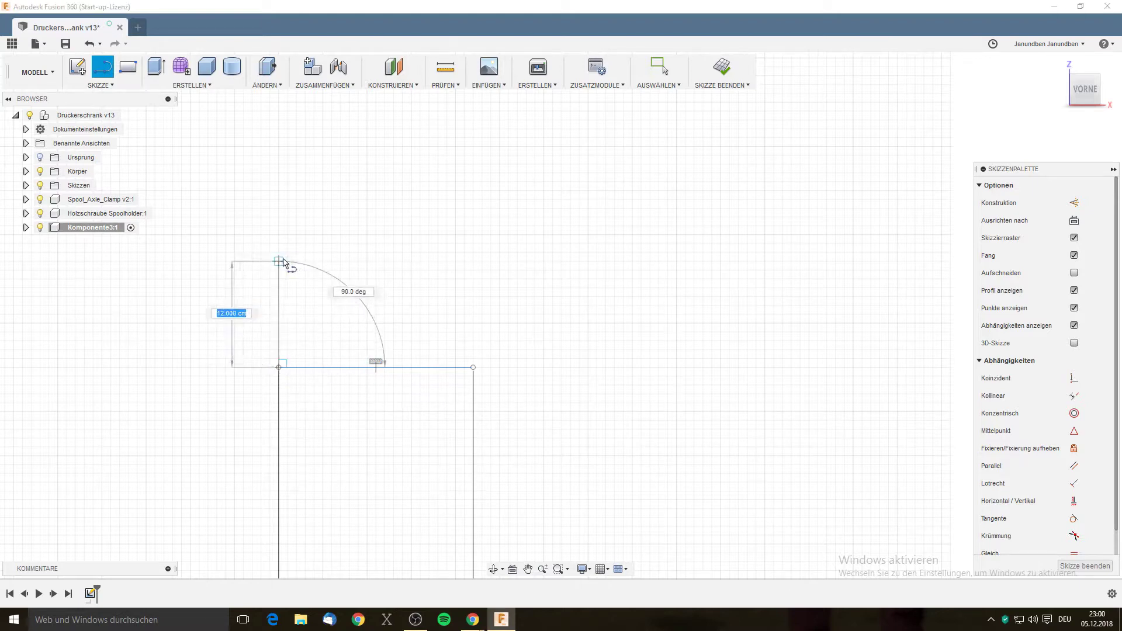
text(30,5)
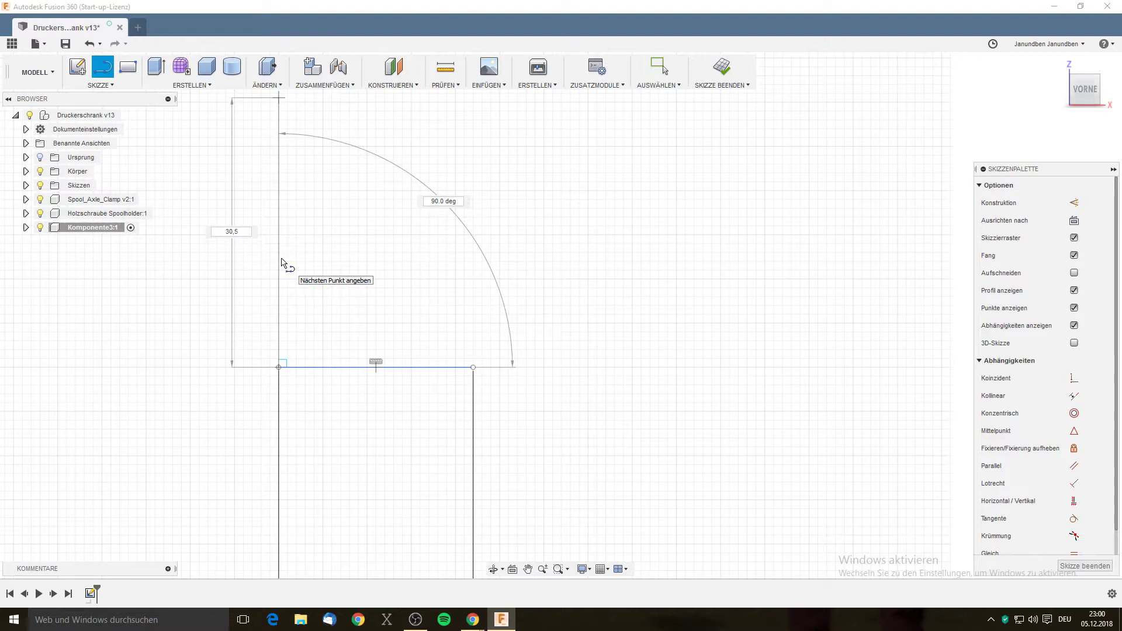
key(Return)
key(Escape)
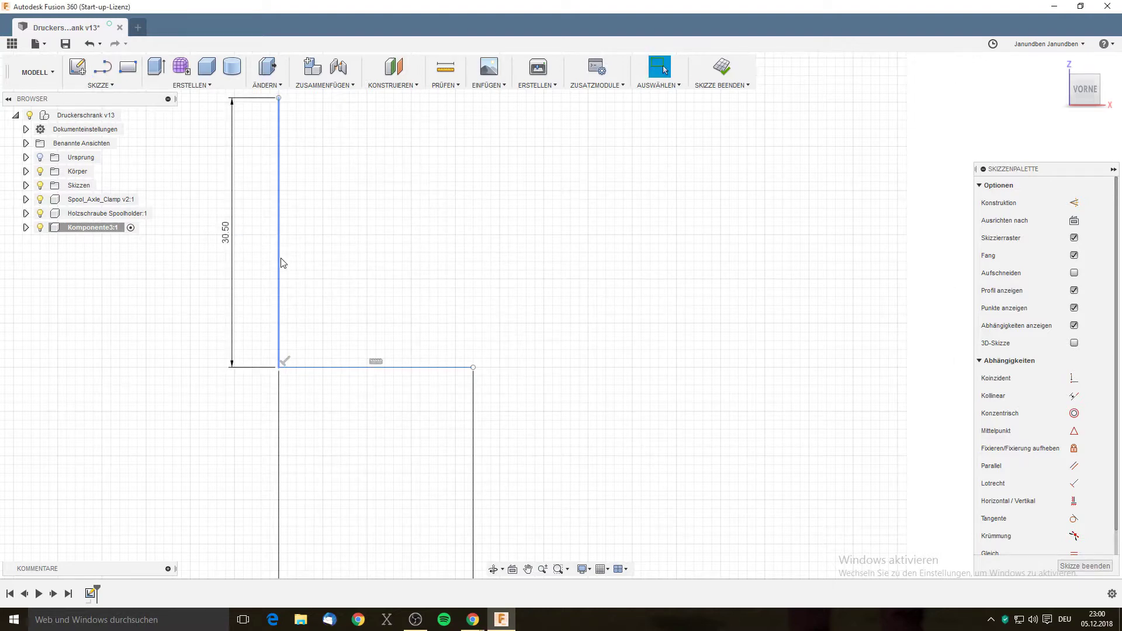
middle_drag(371, 187, 421, 295)
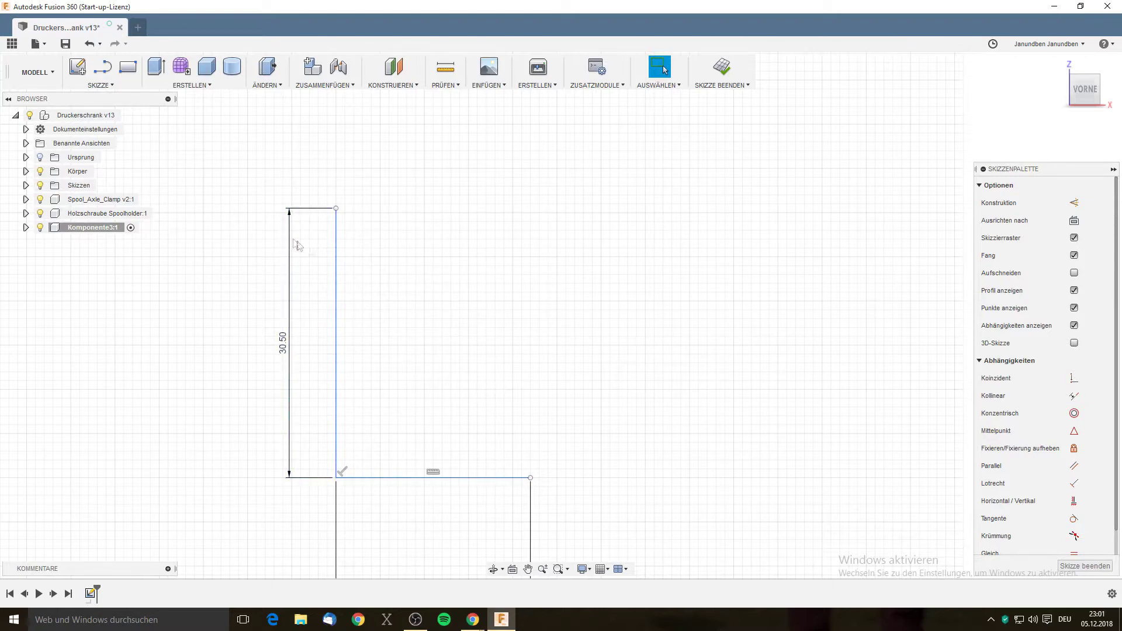
Attempt a line from the upright's top, cancelling an unwanted arc preview.
key(l)
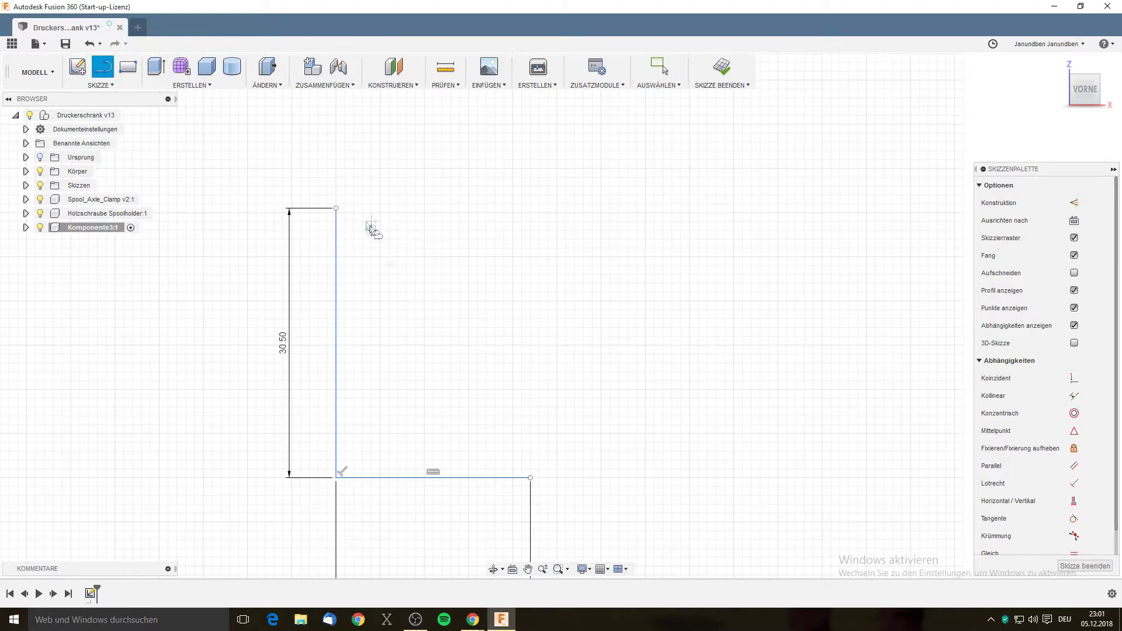
scroll(372, 232, up, 3)
drag(339, 224, 275, 228)
right_click(275, 227)
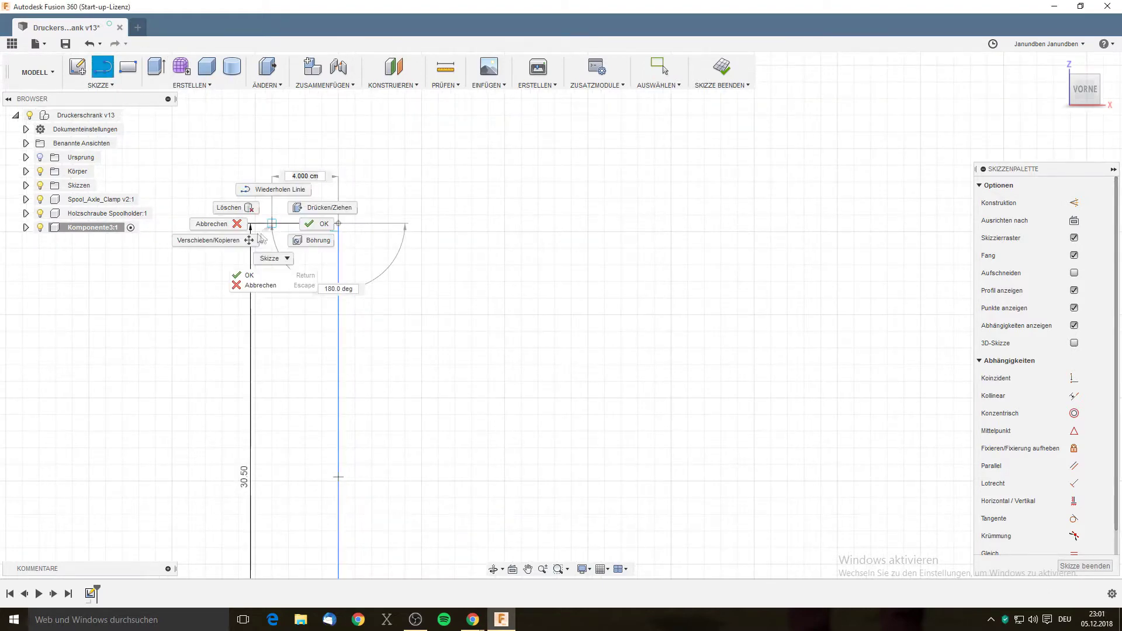
click(220, 230)
key(l)
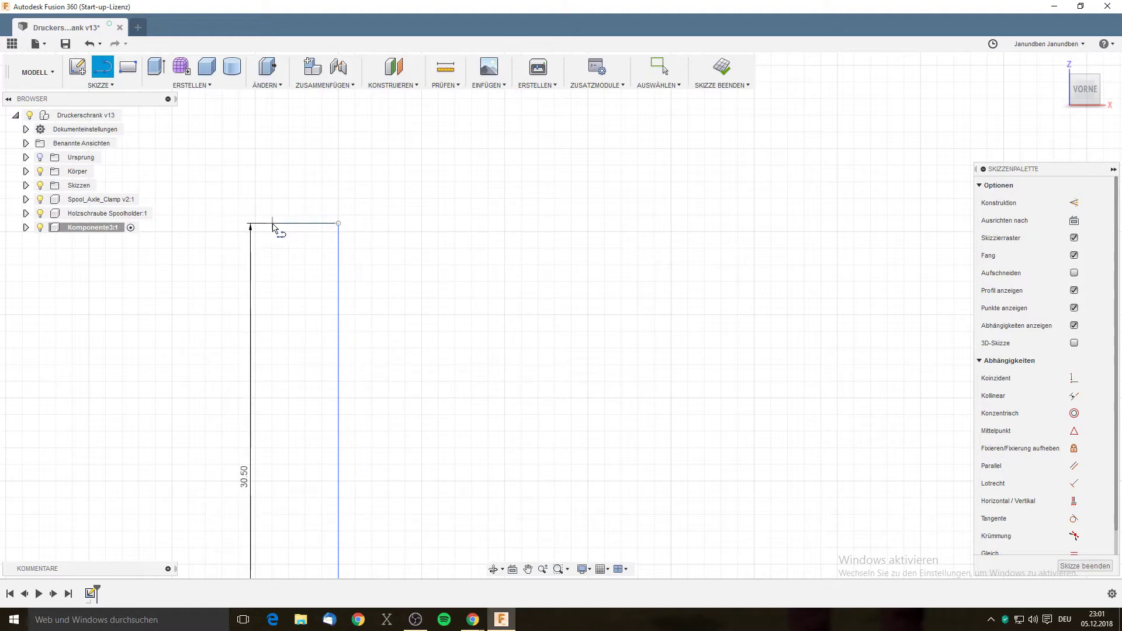
scroll(271, 225, up, 2)
scroll(272, 224, up, 3)
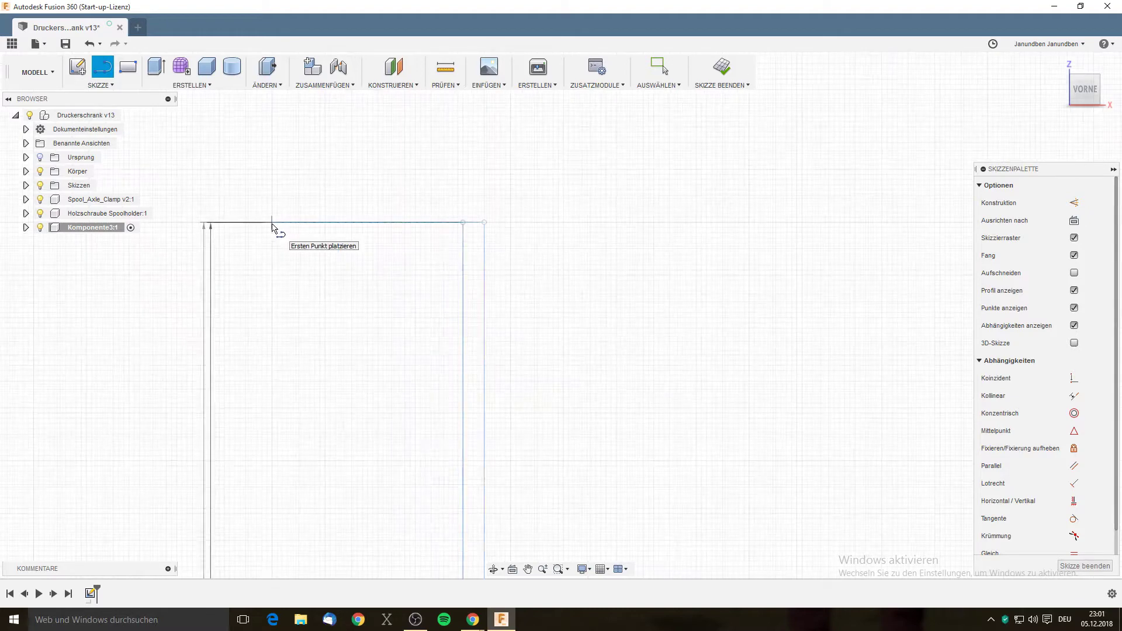
right_click(484, 225)
click(429, 228)
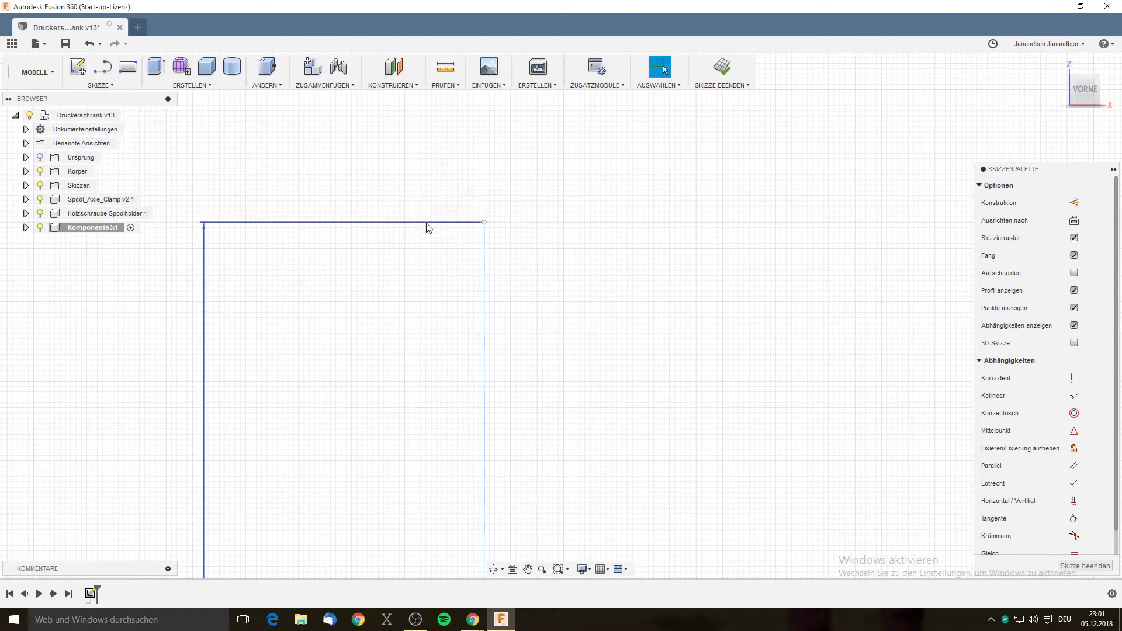
Draw a 4 cm line leftward from the upright's top corner.
key(l)
click(484, 223)
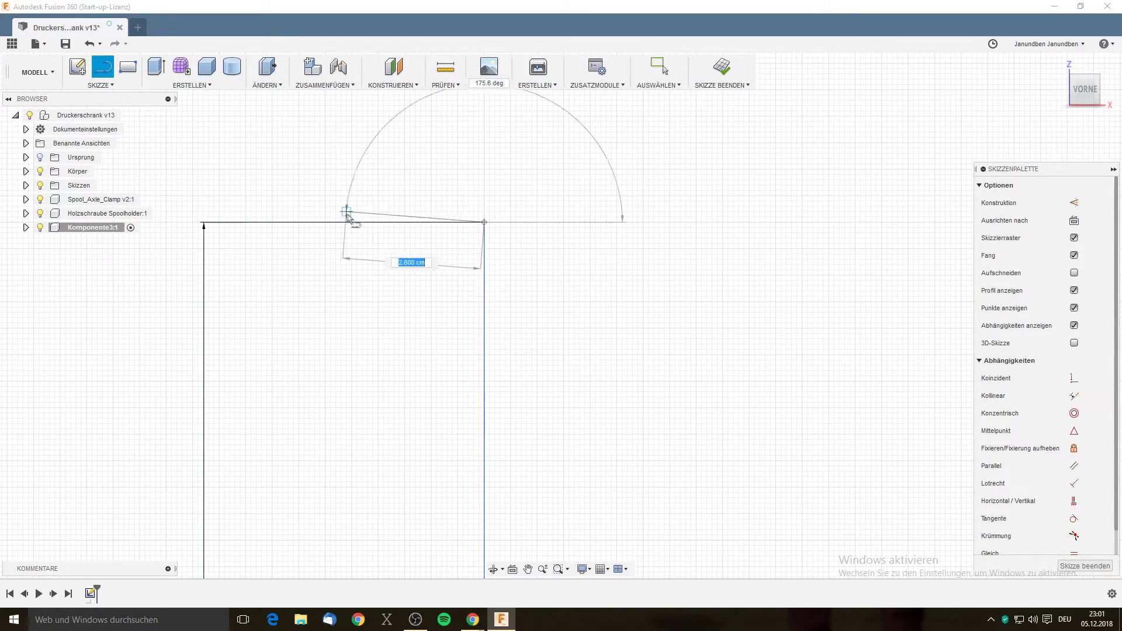
text(4)
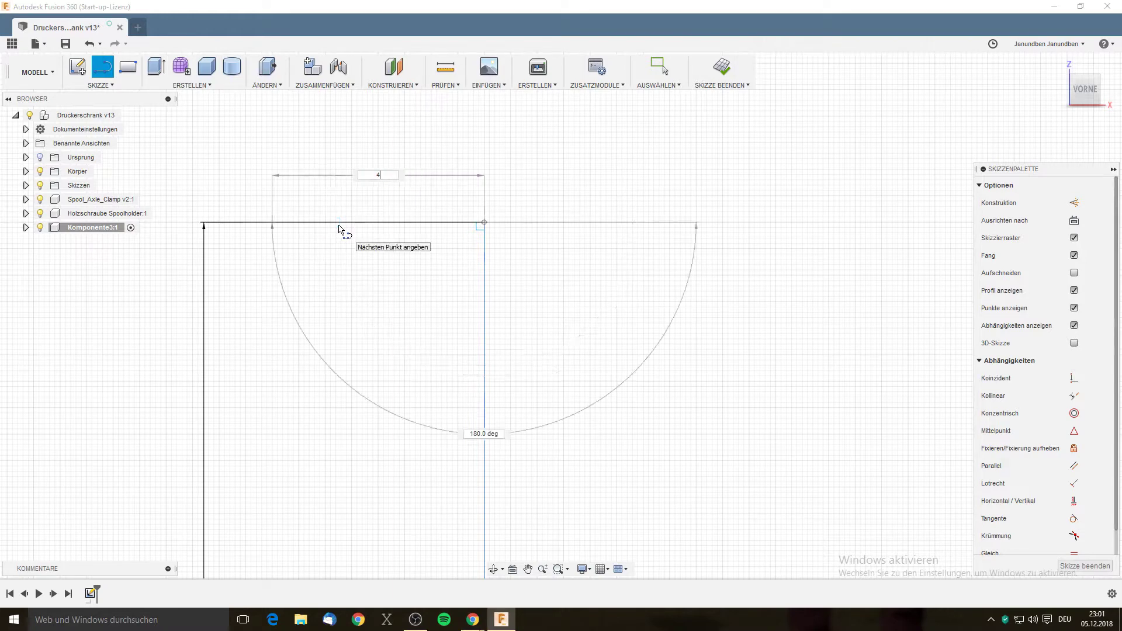
key(Return)
key(Escape)
Draw a 30 cm top line rightward from the 4 cm line's left end.
key(l)
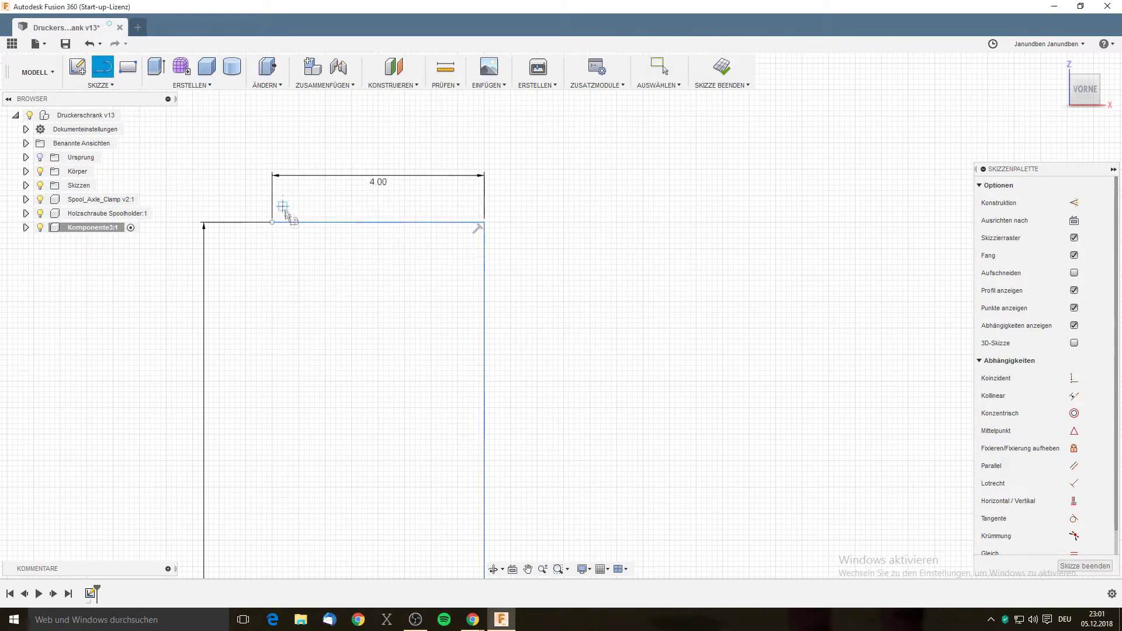
click(273, 223)
scroll(480, 250, down, 5)
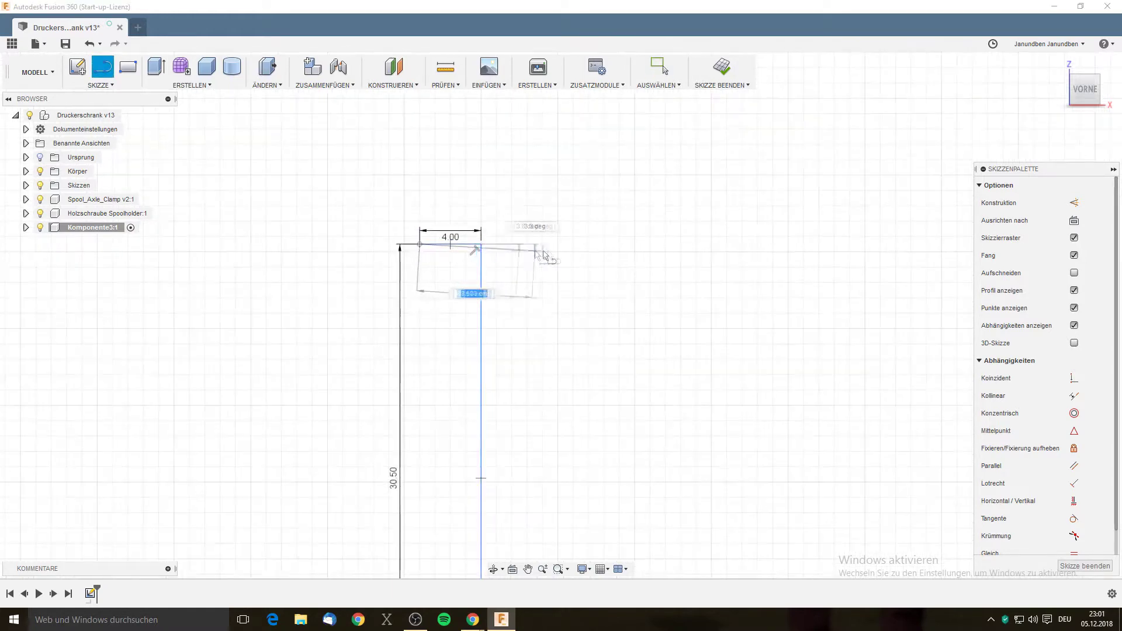
text(30)
key(Return)
key(Escape)
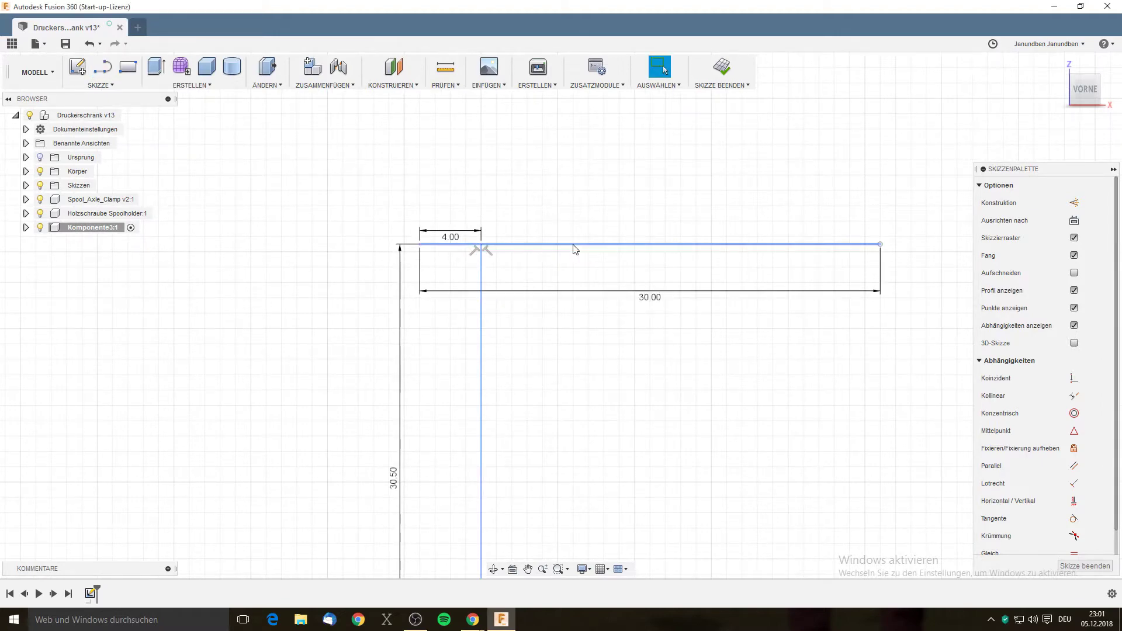
Delete the 4.00 dimension.
scroll(518, 233, up, 5)
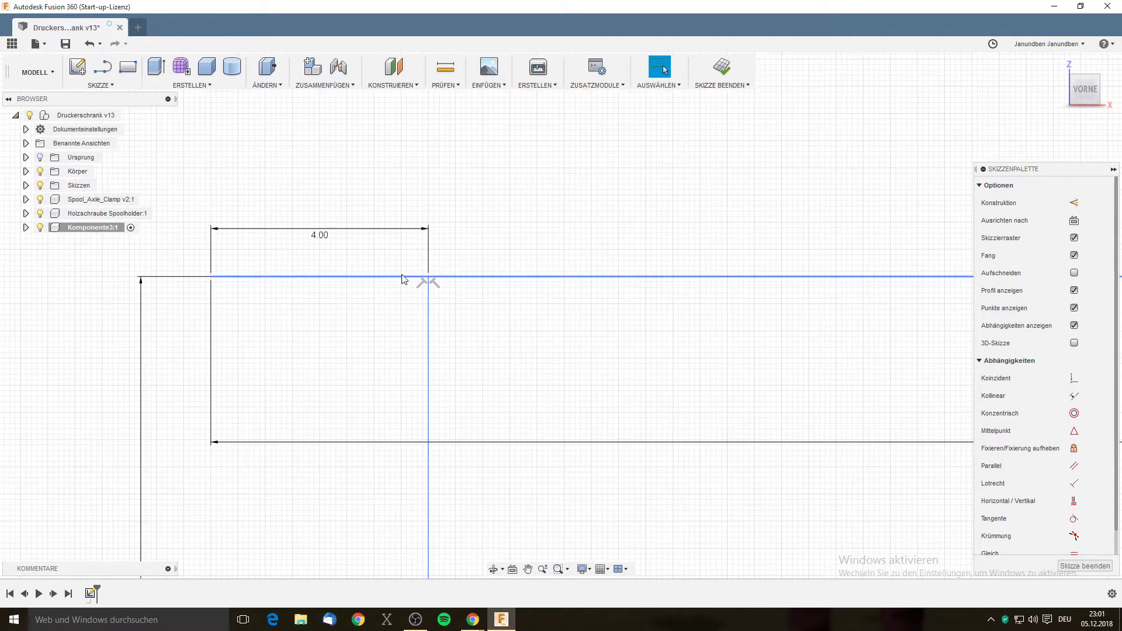
click(417, 276)
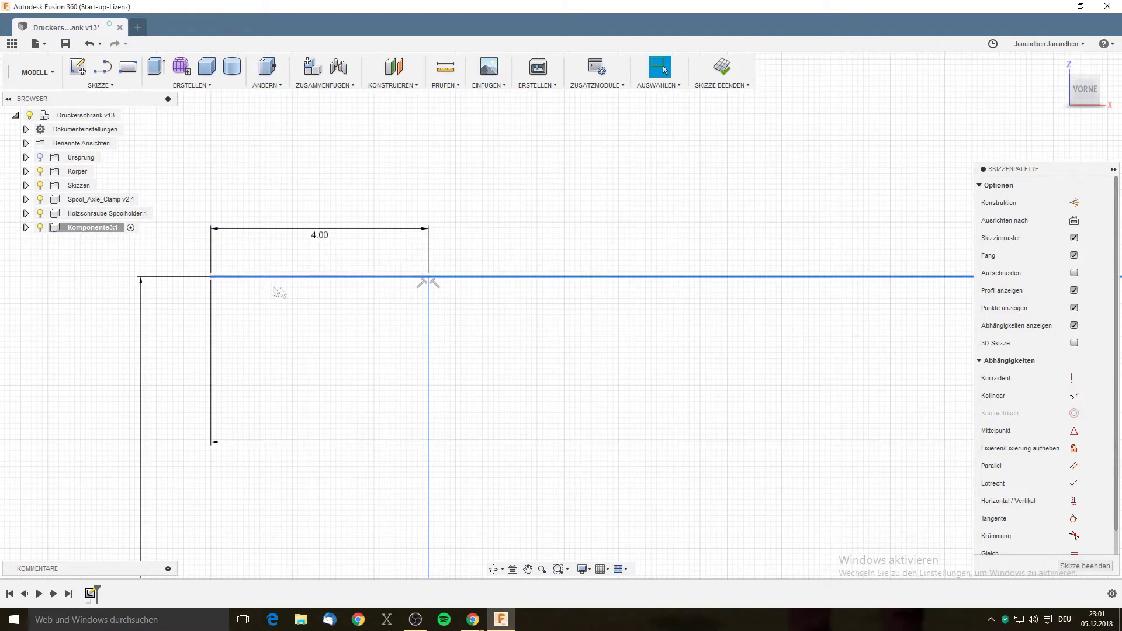
key(Escape)
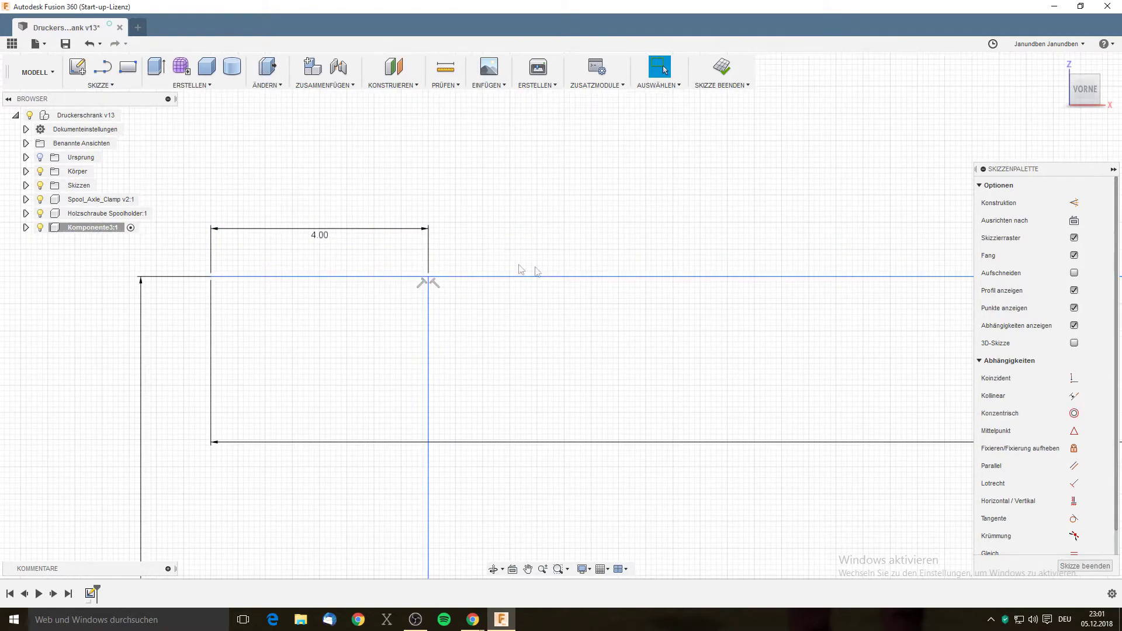
click(305, 235)
click(501, 277)
key(Escape)
click(356, 230)
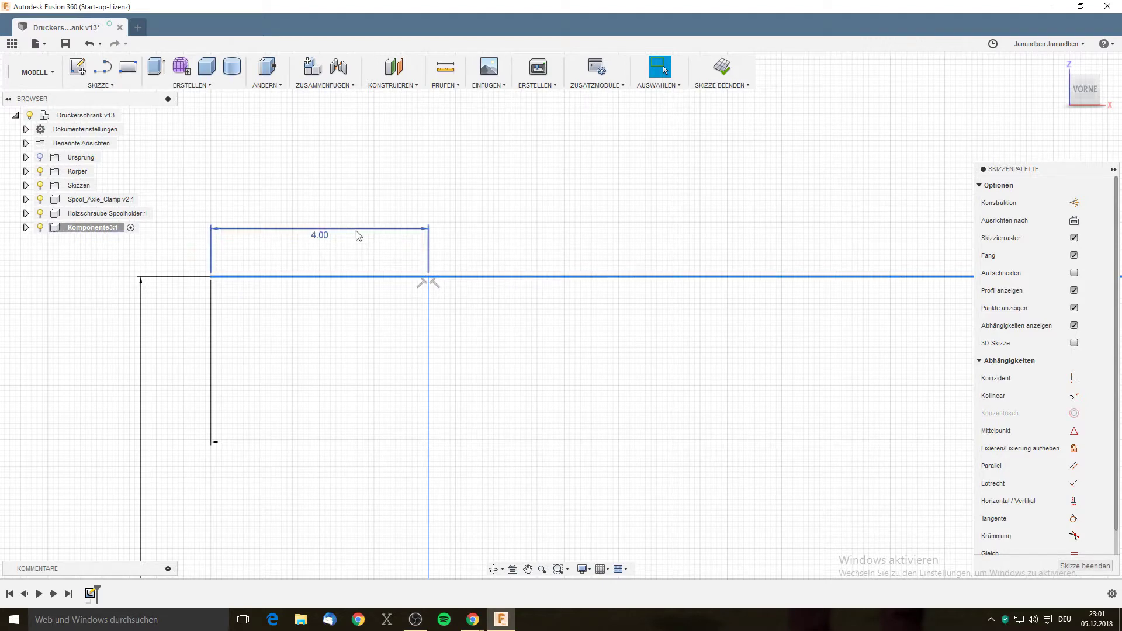
key(Delete)
Delete the vertical upright line.
scroll(433, 292, down, 2)
scroll(431, 300, down, 3)
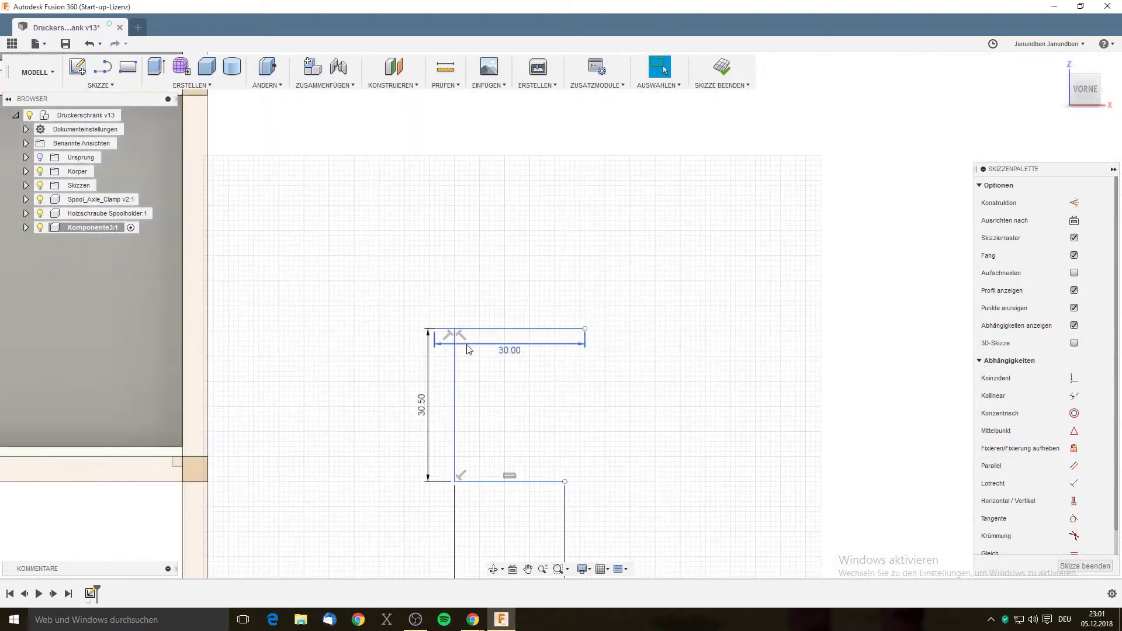
scroll(468, 404, up, 1)
click(439, 386)
key(Delete)
scroll(438, 351, up, 4)
Try dragging the top line into a slanted joint and deleting the leftover lines.
click(444, 263)
key(Escape)
click(442, 263)
click(447, 288)
click(443, 263)
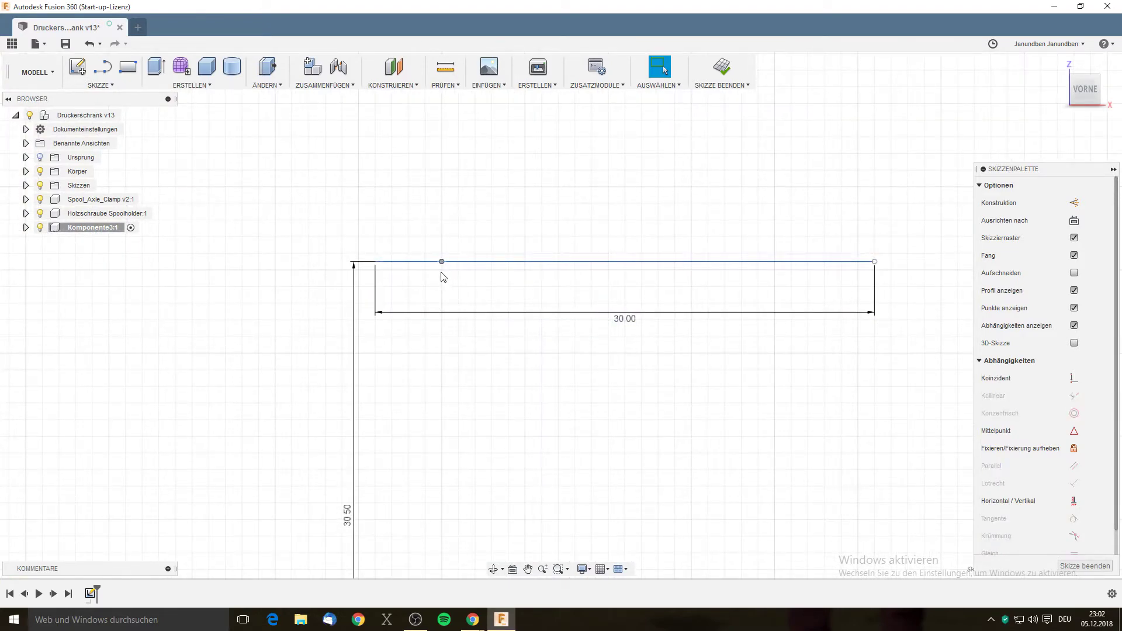
click(459, 262)
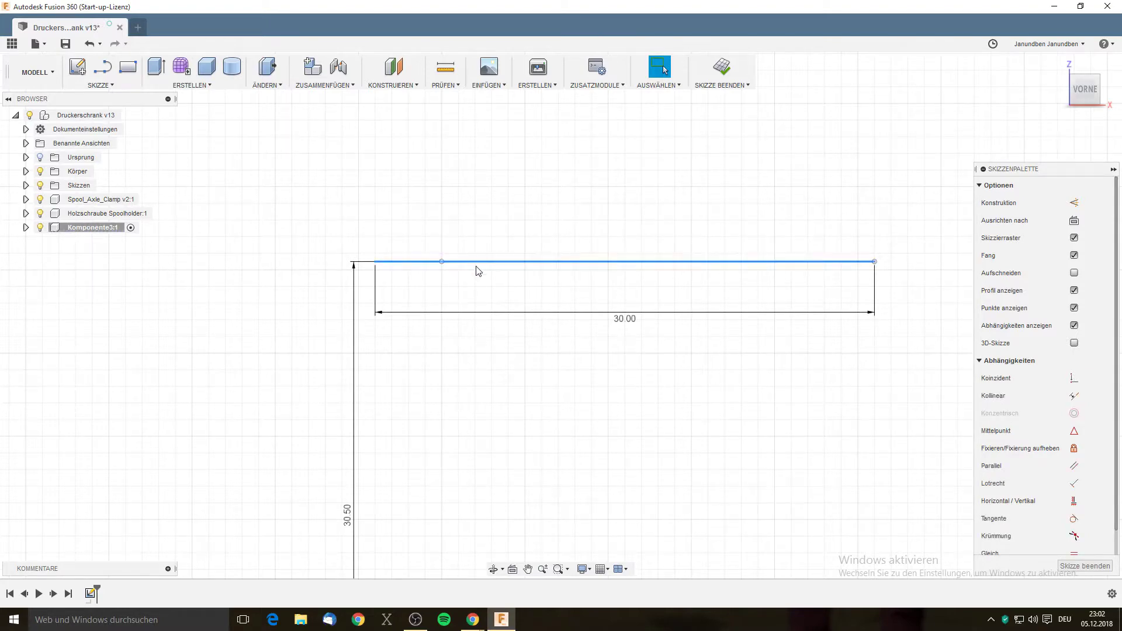
drag(476, 271, 498, 330)
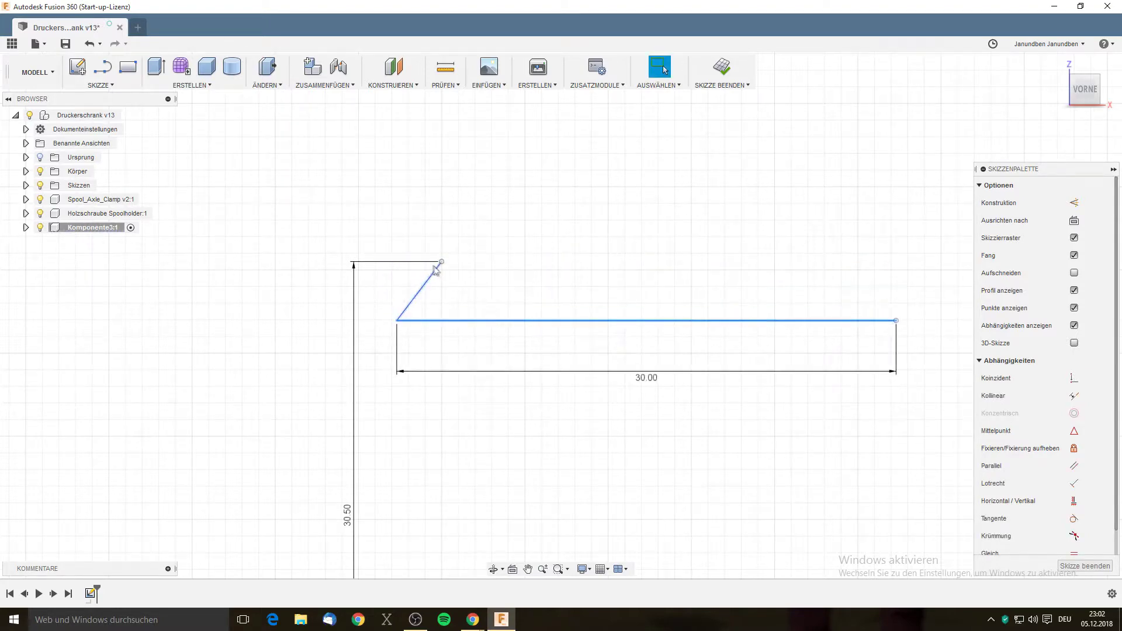
click(426, 267)
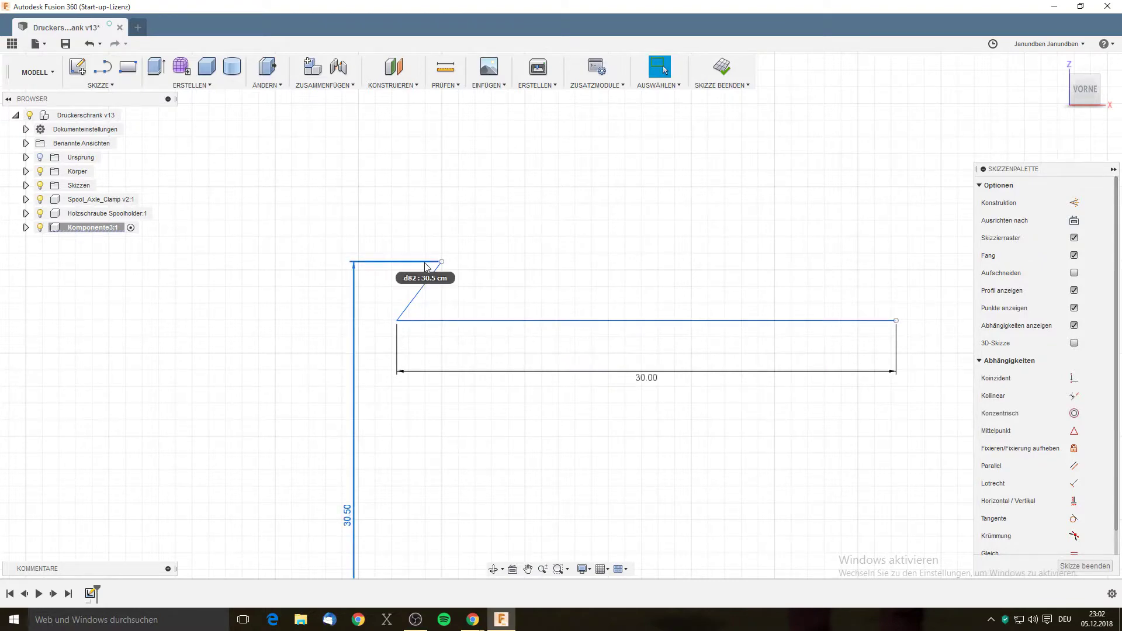
key(Delete)
Undo those changes and move the 30.00 dimension above the top line.
scroll(508, 351, down, 5)
scroll(529, 415, down, 3)
scroll(538, 448, up, 4)
key(ctrl+z)
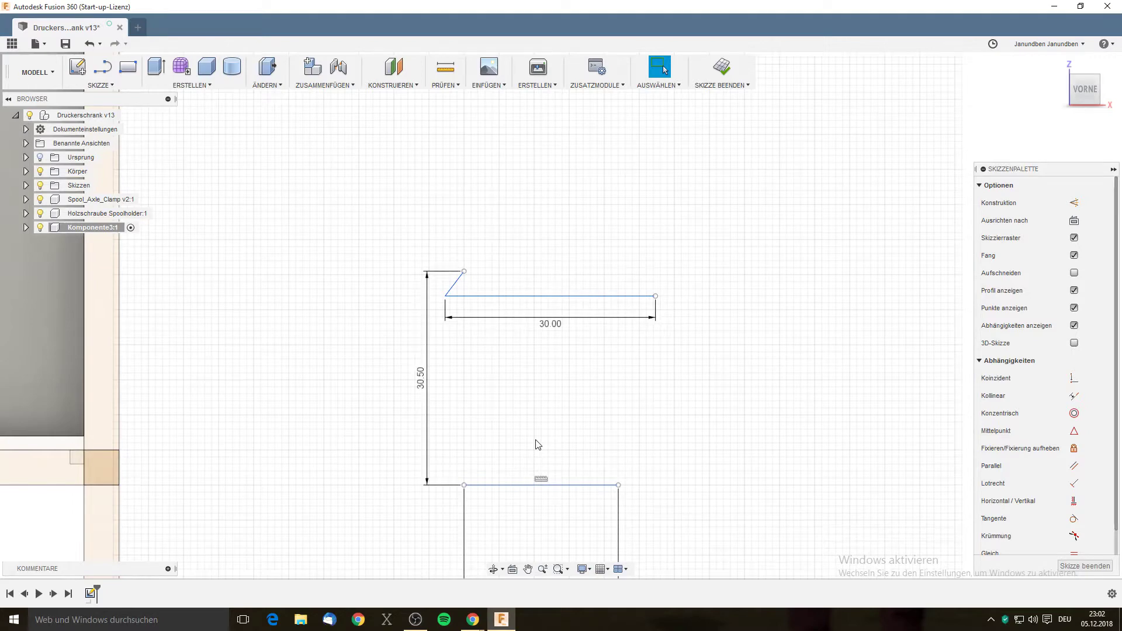
key(ctrl+z)
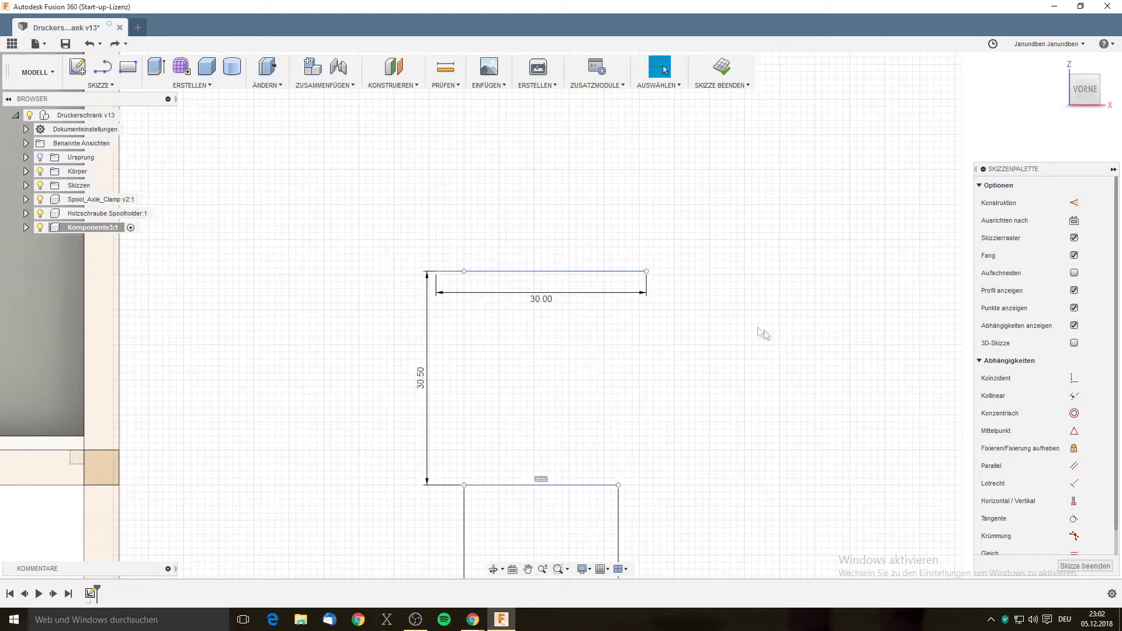
drag(578, 300, 562, 234)
key(Escape)
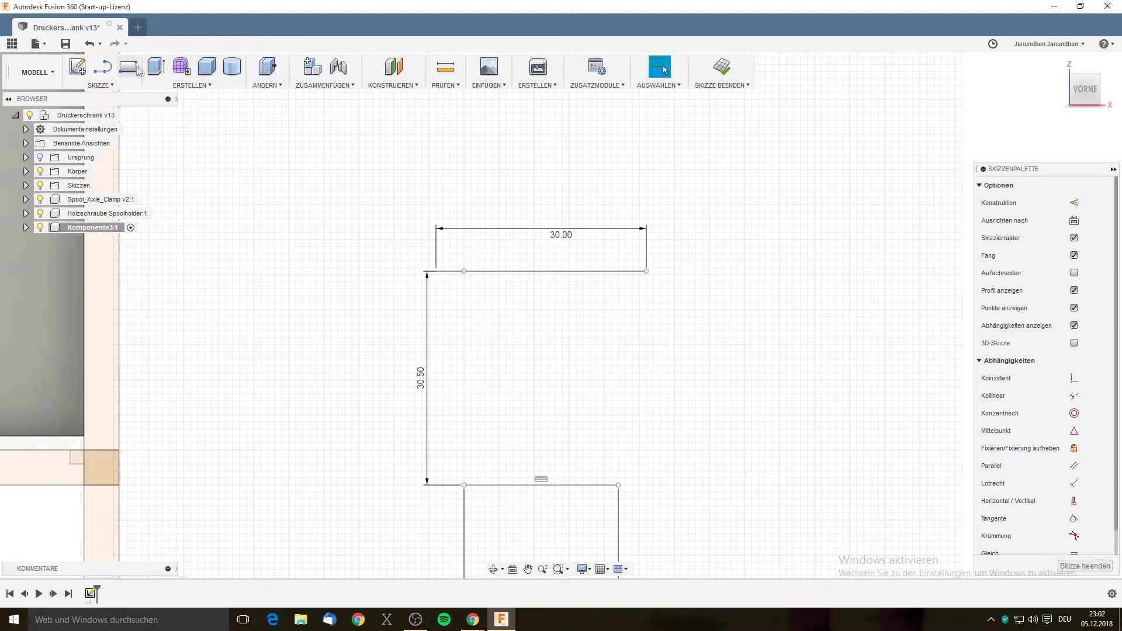
Draw both slanted sides between base and top line corners, closing the trapezoid.
key(l)
click(463, 485)
scroll(442, 308, up, 2)
scroll(441, 275, up, 5)
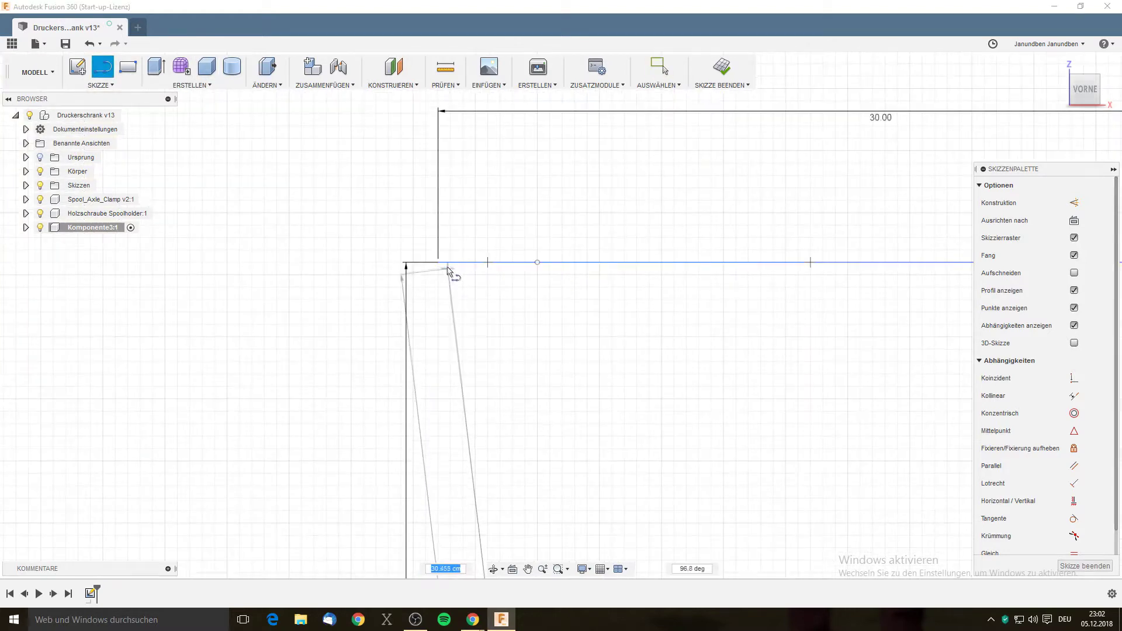
click(439, 263)
scroll(585, 409, down, 4)
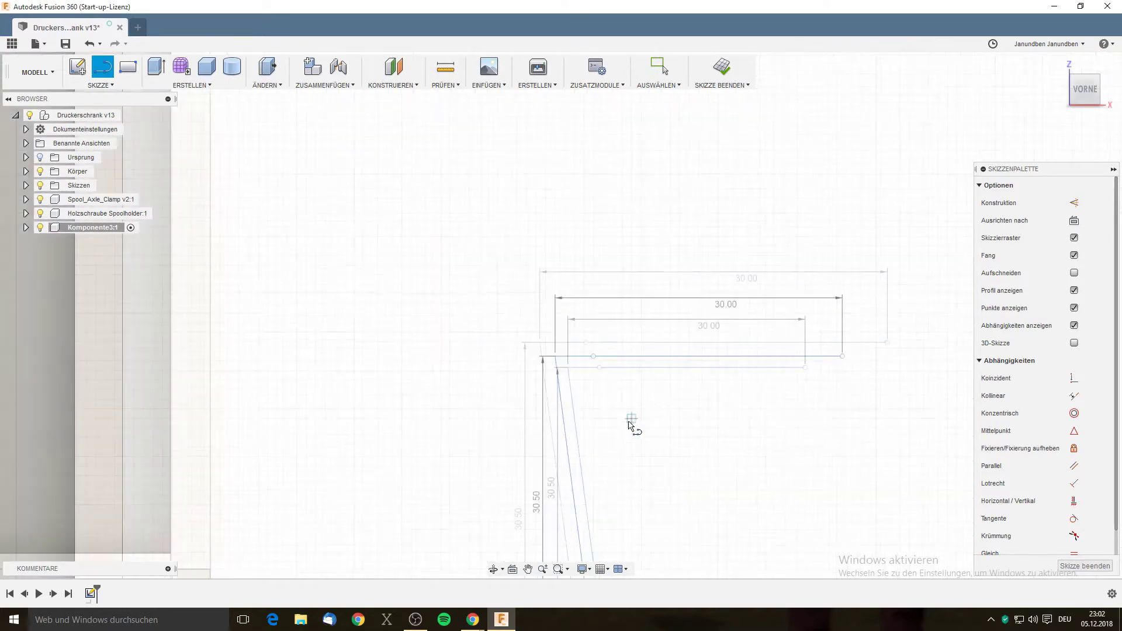
scroll(634, 423, down, 2)
scroll(690, 448, up, 3)
key(Escape)
middle_drag(641, 313, 616, 350)
click(602, 450)
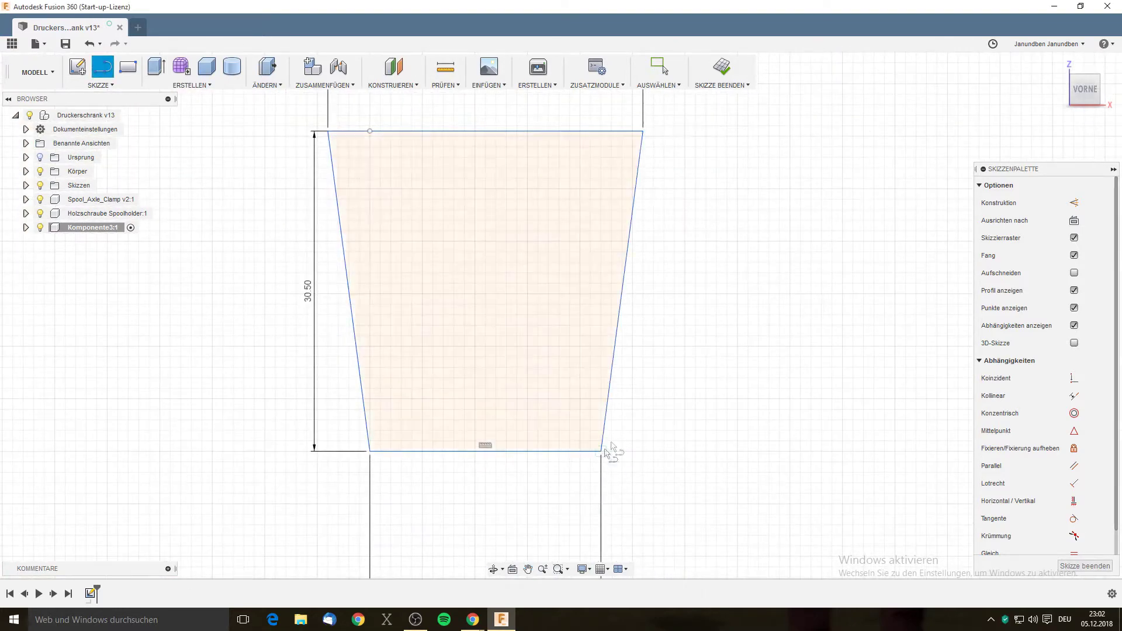
right_click(653, 382)
click(582, 383)
scroll(744, 306, down, 2)
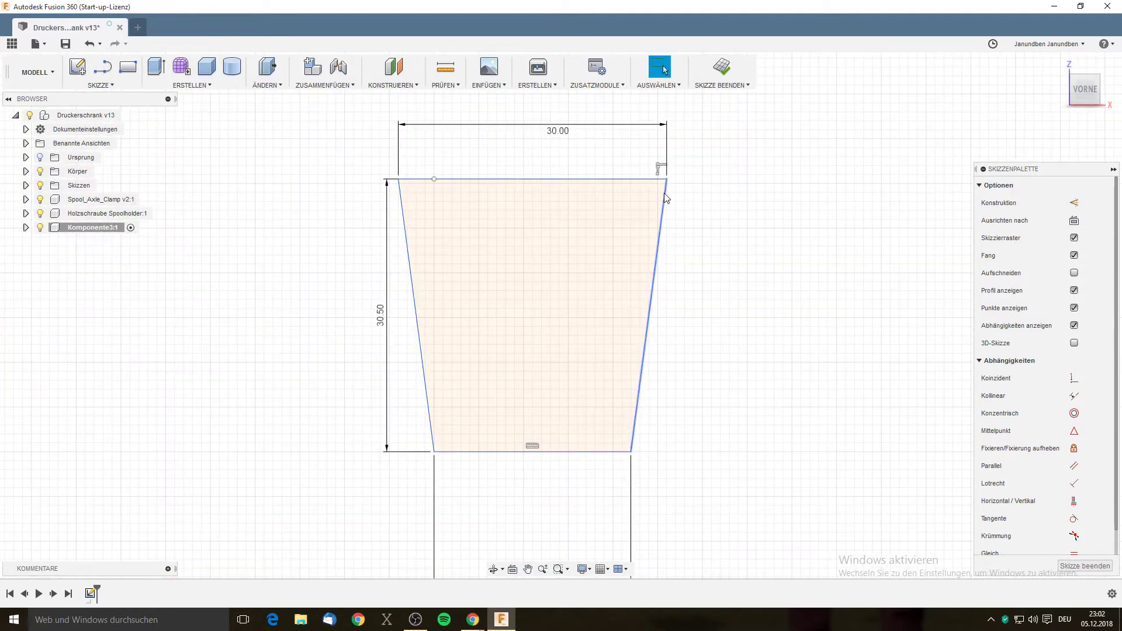
scroll(670, 192, down, 2)
scroll(666, 204, up, 4)
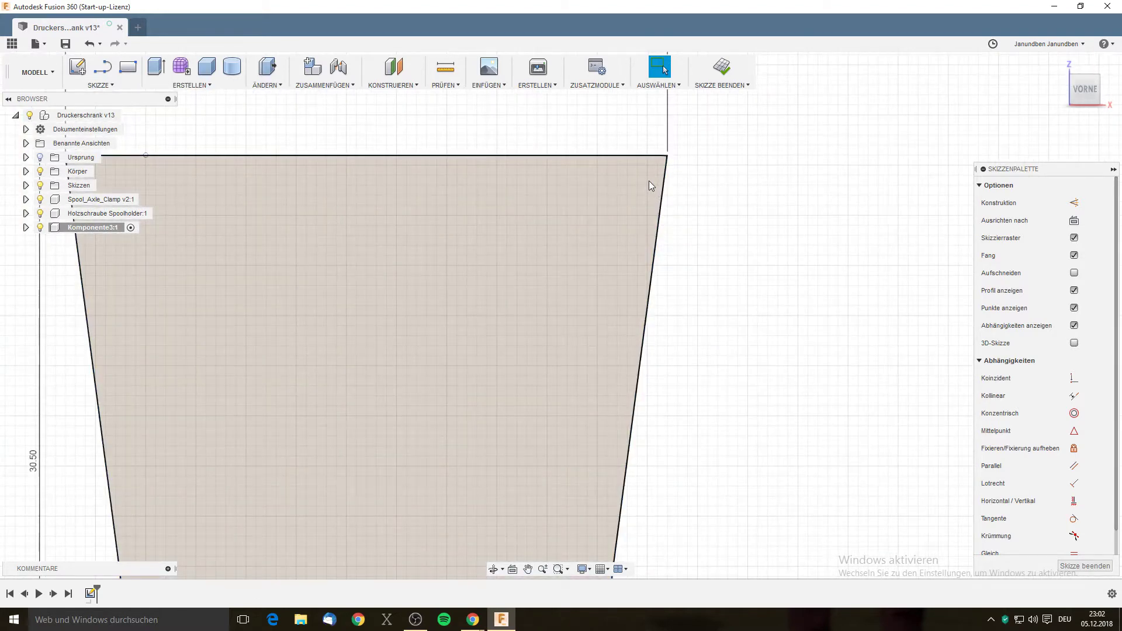
scroll(675, 227, down, 2)
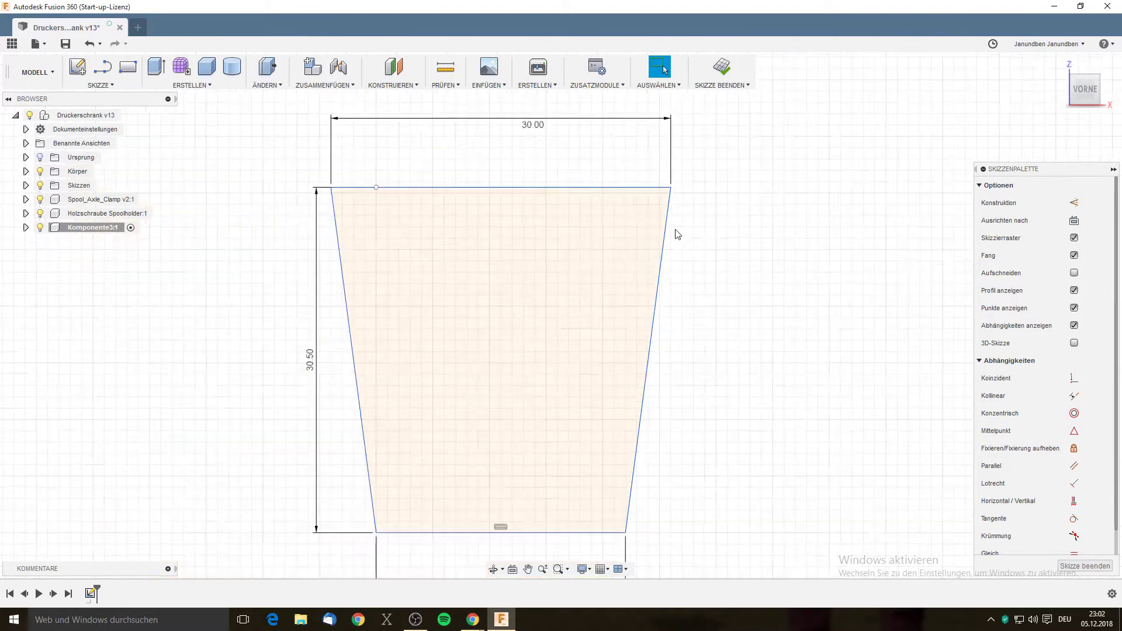
scroll(675, 234, down, 2)
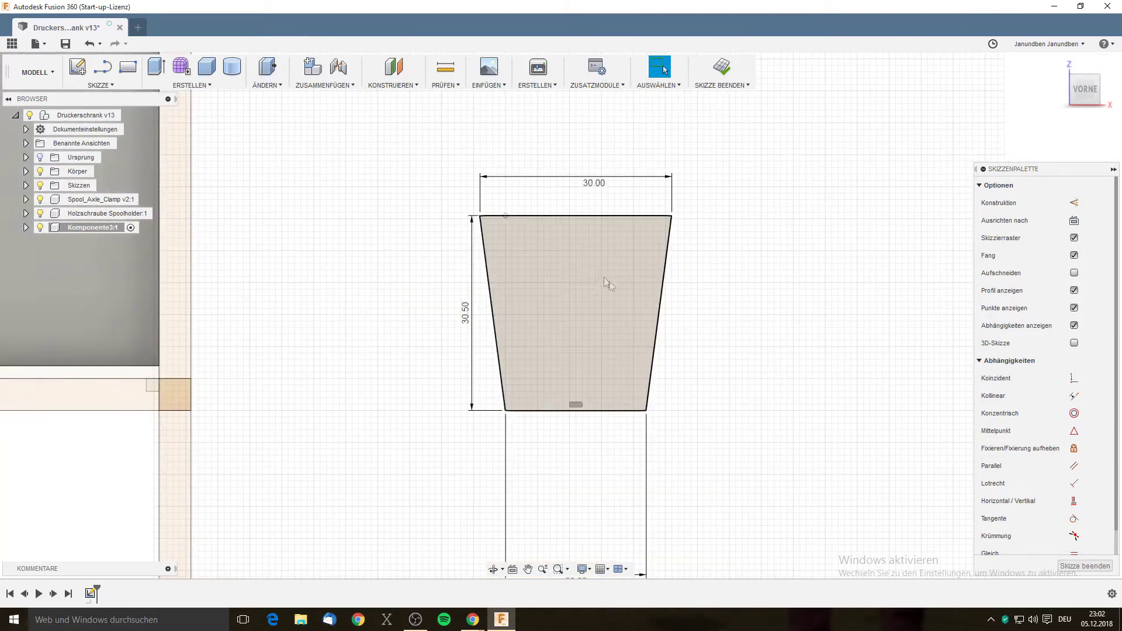
scroll(246, 350, down, 5)
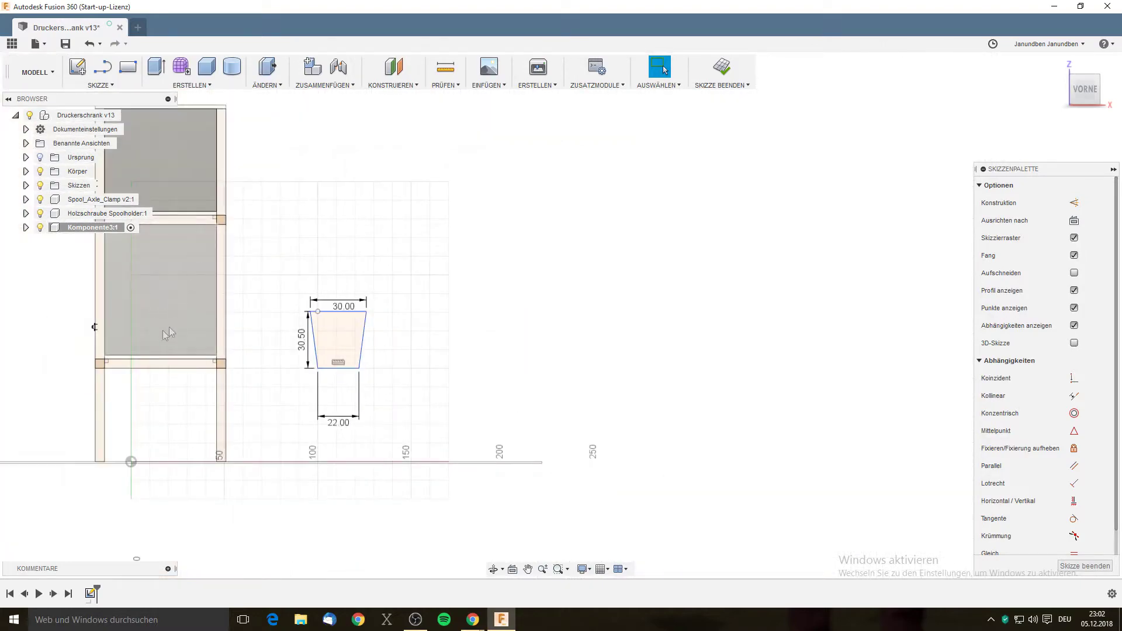
scroll(328, 341, up, 5)
scroll(319, 345, up, 2)
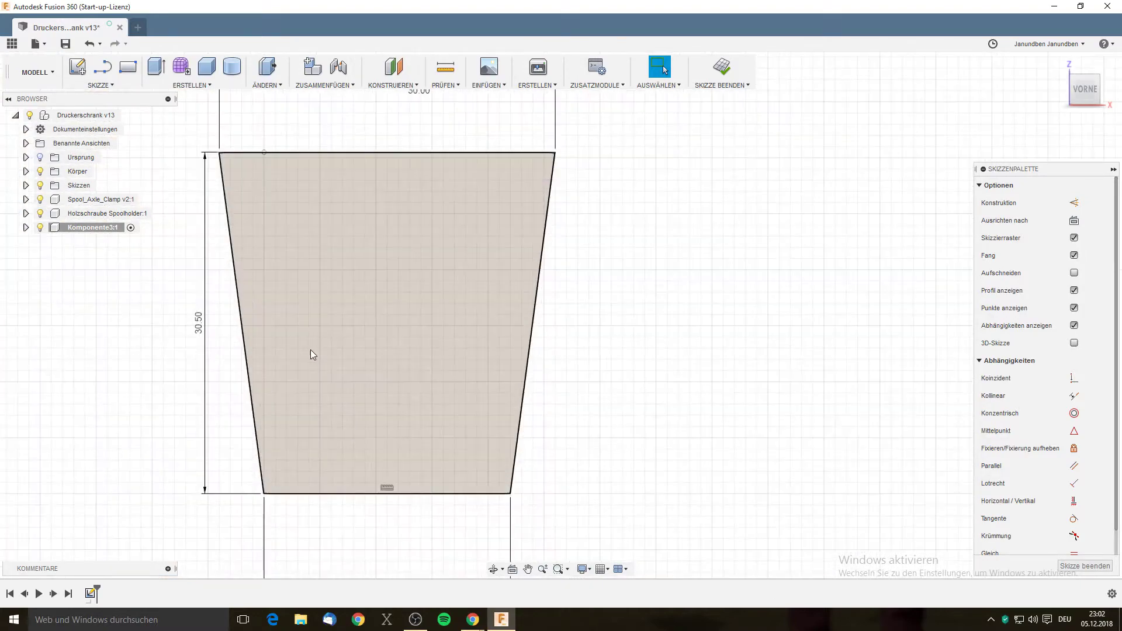
scroll(341, 359, down, 1)
mouse_move(348, 332)
middle_down()
mouse_move(413, 319)
mouse_move(409, 327)
middle_up()
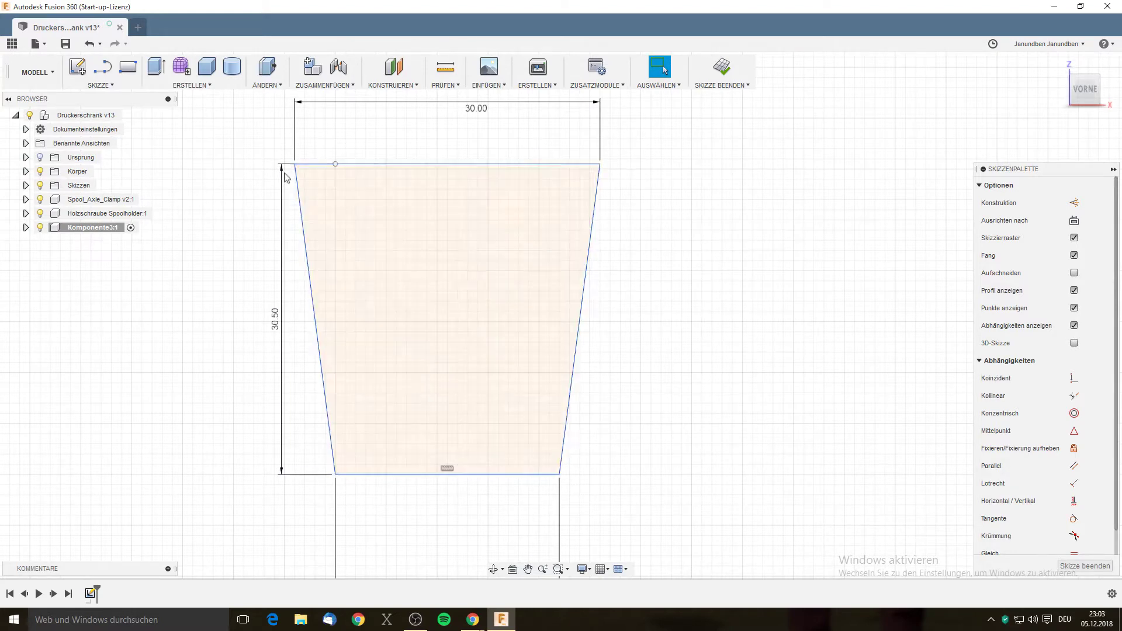
key(l)
click(559, 474)
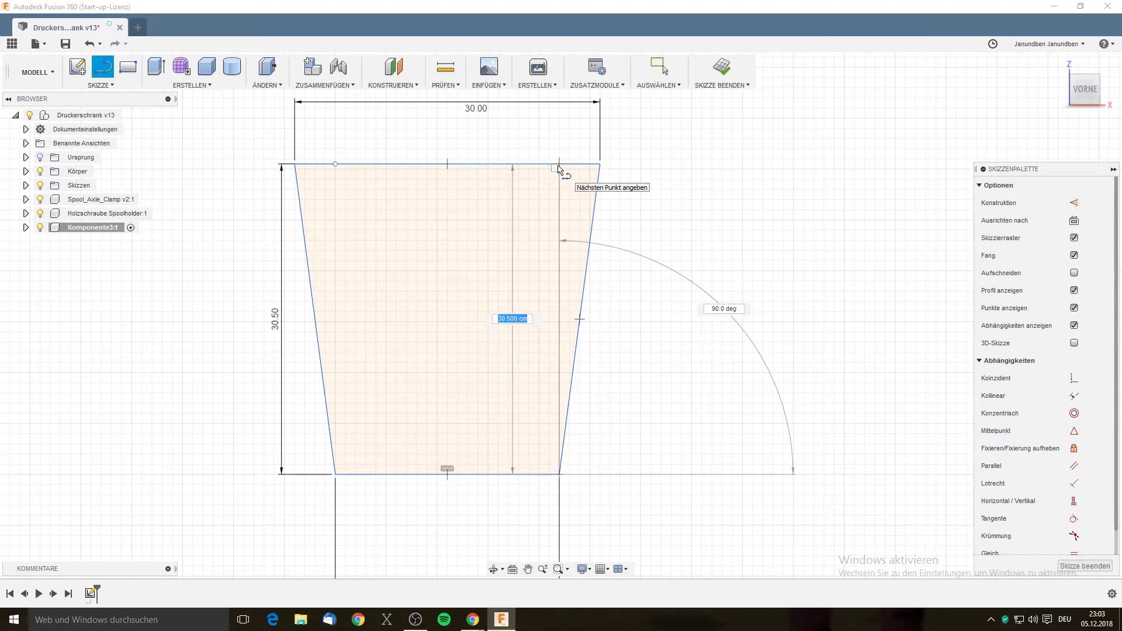
right_click(558, 168)
click(499, 163)
scroll(531, 317, down, 5)
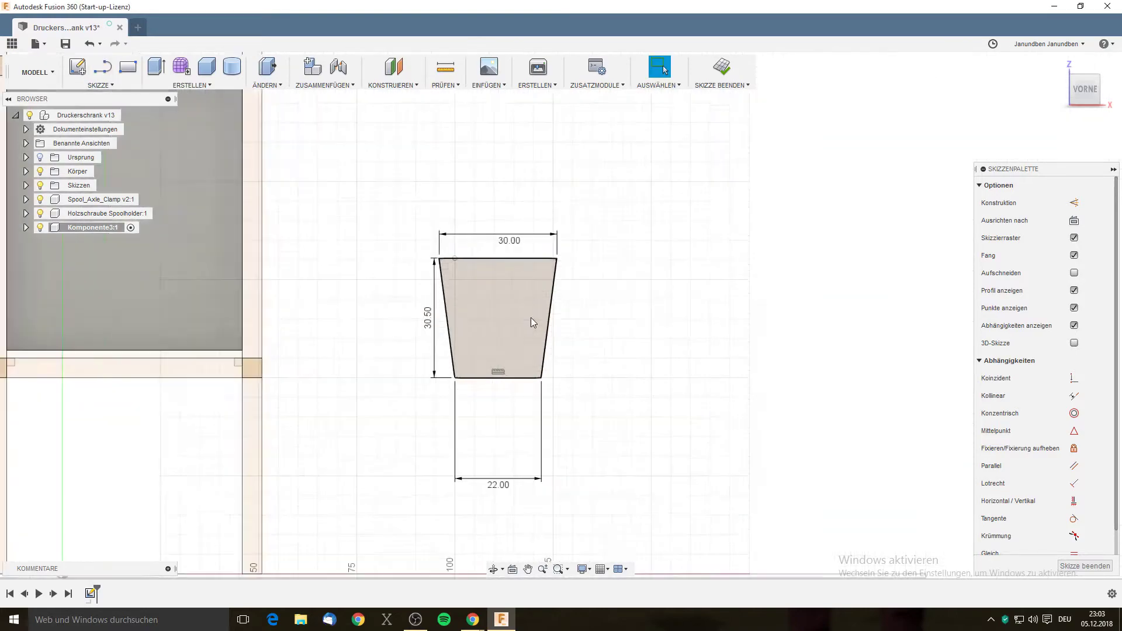
scroll(578, 370, up, 3)
click(473, 271)
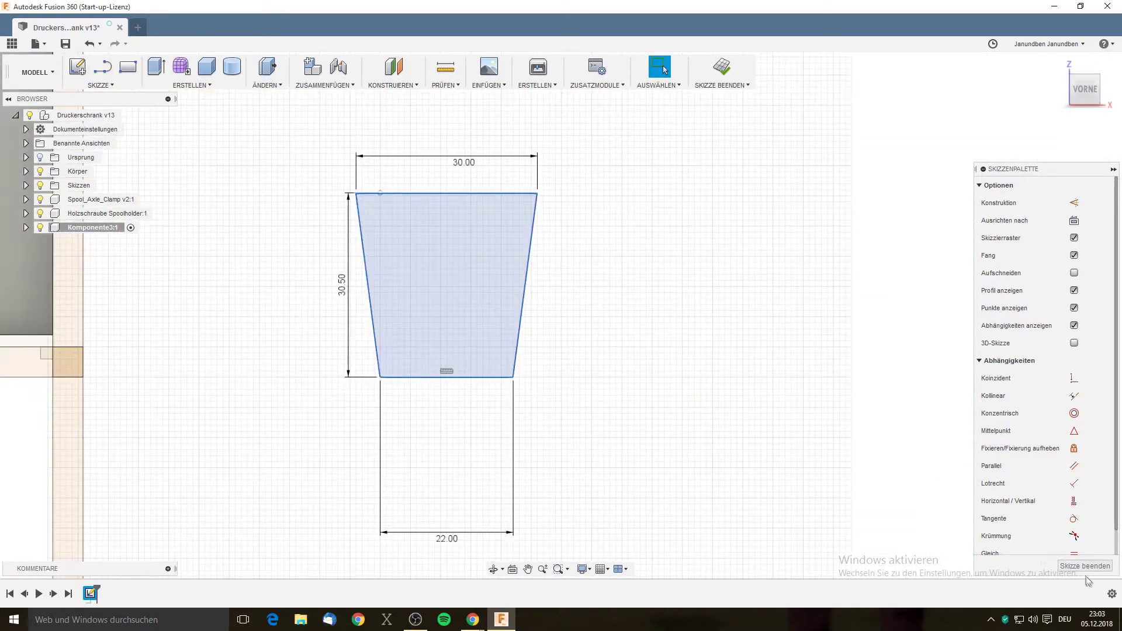
Finish the sketch and extrude the trapezoid profile 40 cm.
click(1085, 567)
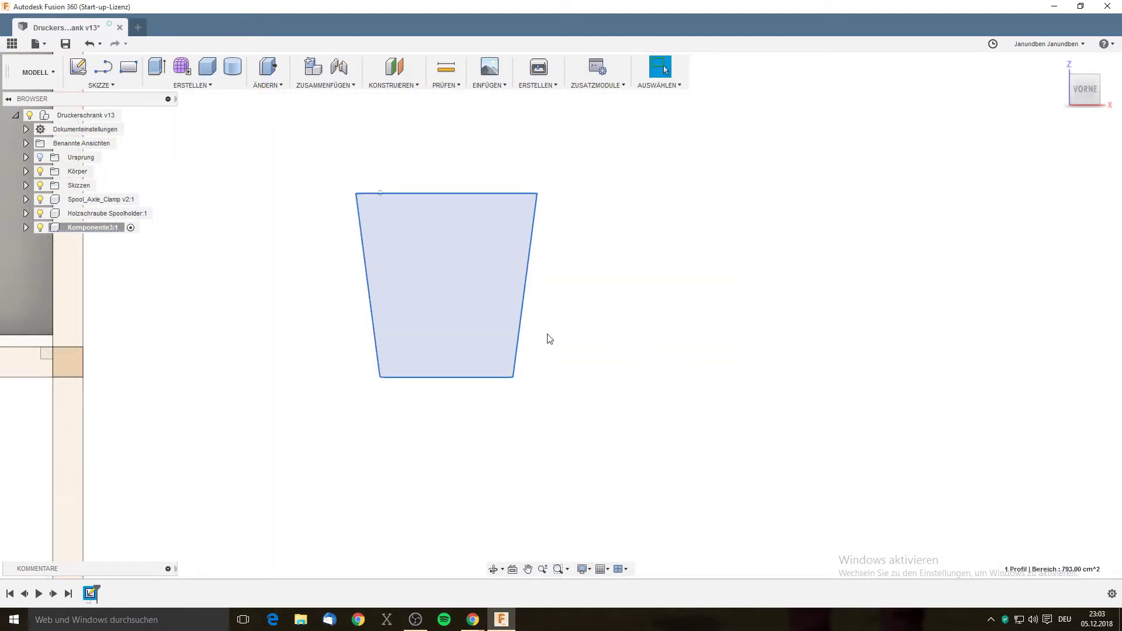
key(e)
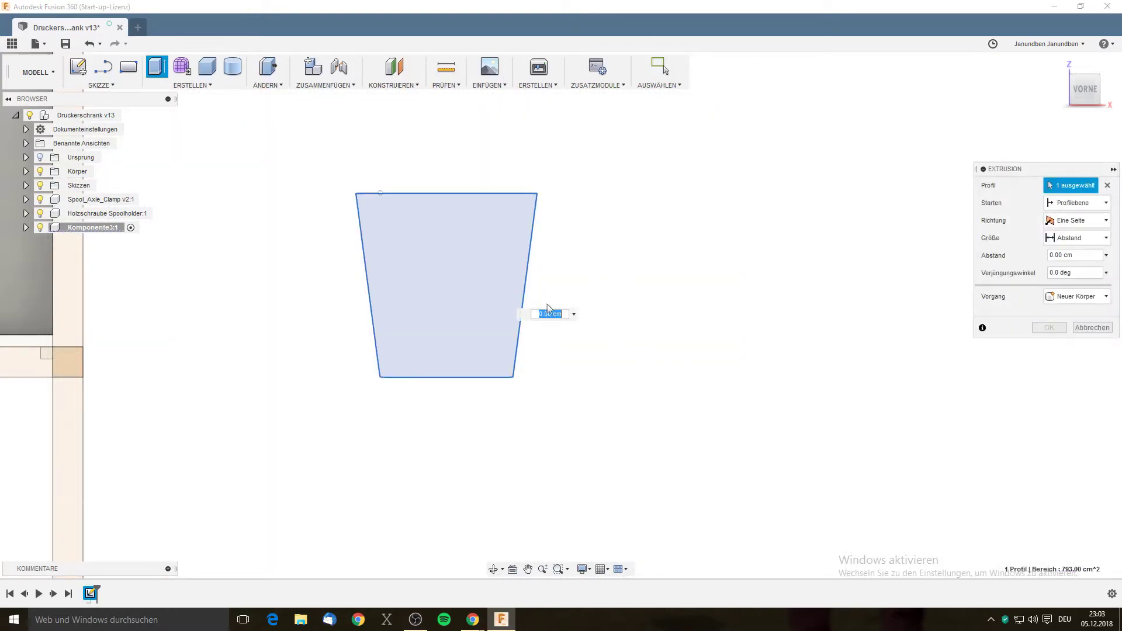
shift+middle_drag(628, 281, 543, 297)
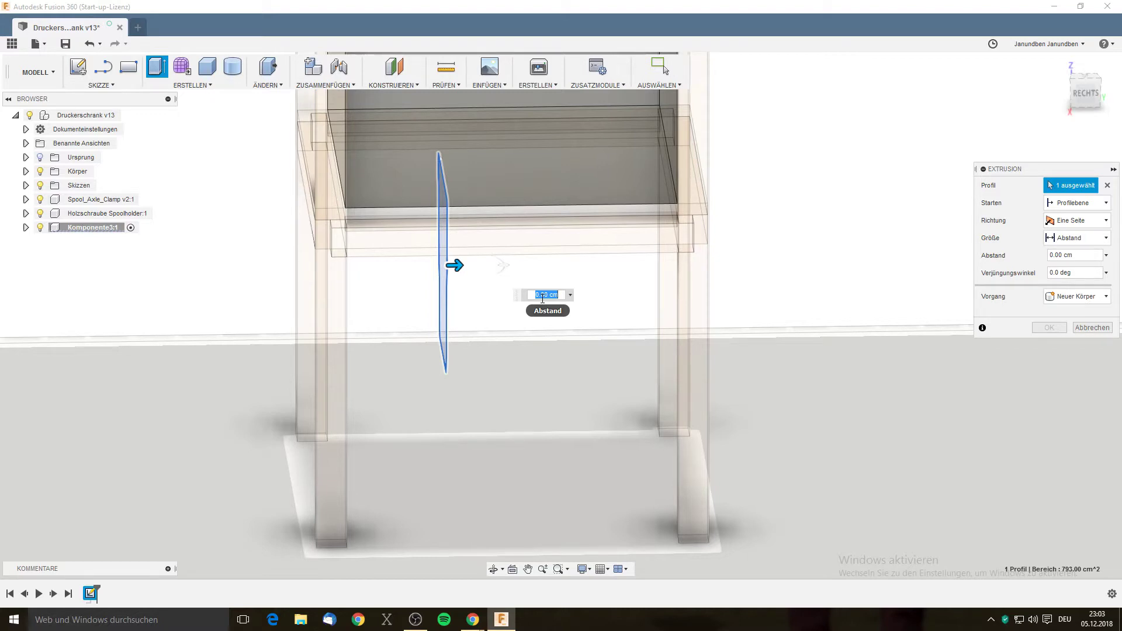
text(40)
key(Return)
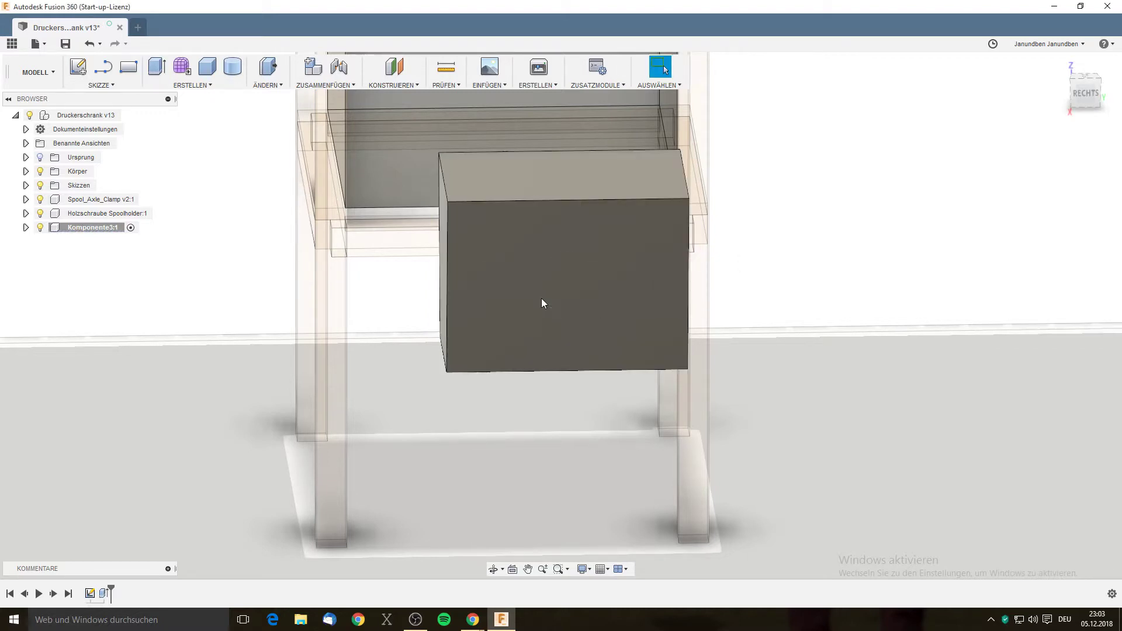
shift+middle_drag(647, 243, 824, 190)
key(Escape)
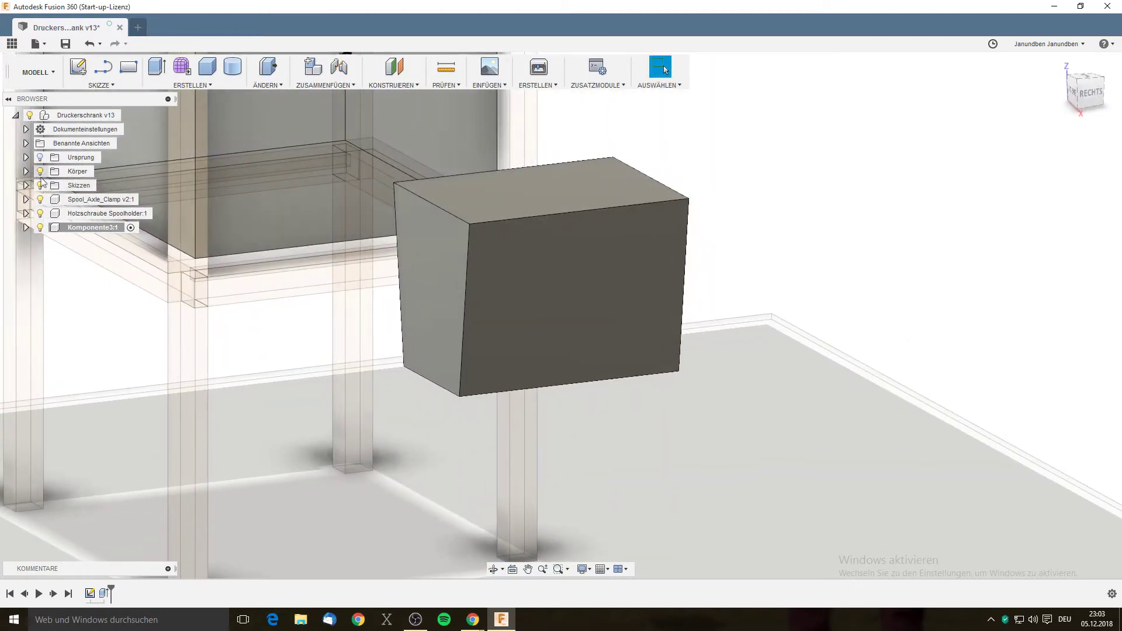
Hide the cabinet bodies and orbit around the tapered box on its own.
click(40, 173)
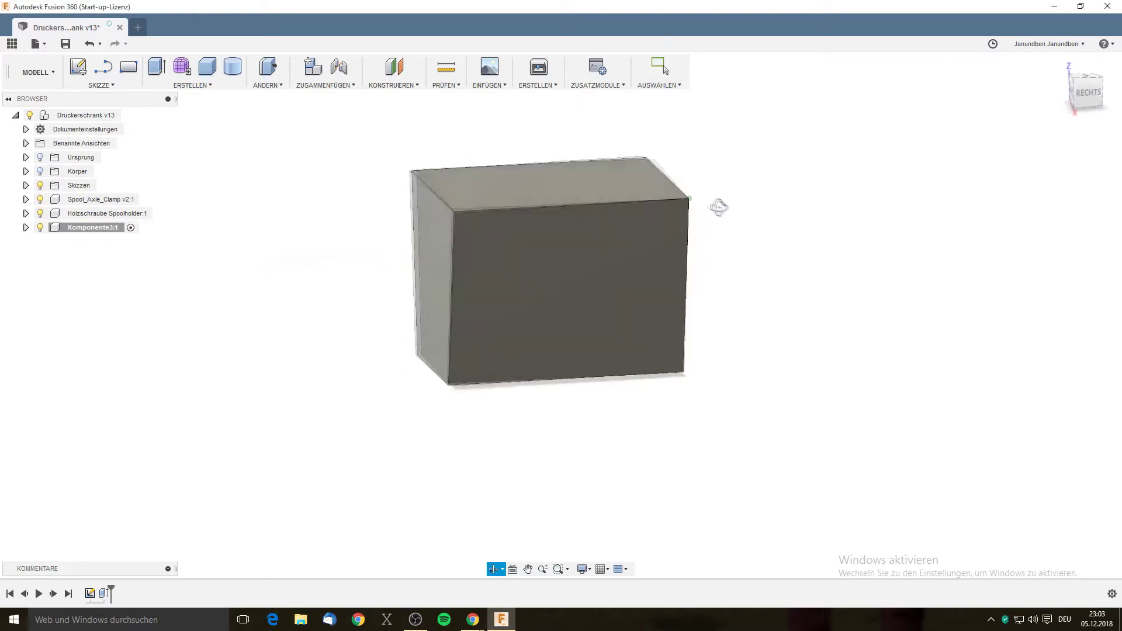
shift+middle_drag(721, 208, 633, 191)
scroll(552, 205, up, 3)
mouse_move(552, 206)
shift+middle_down()
mouse_move(684, 212)
mouse_move(706, 231)
shift+middle_up()
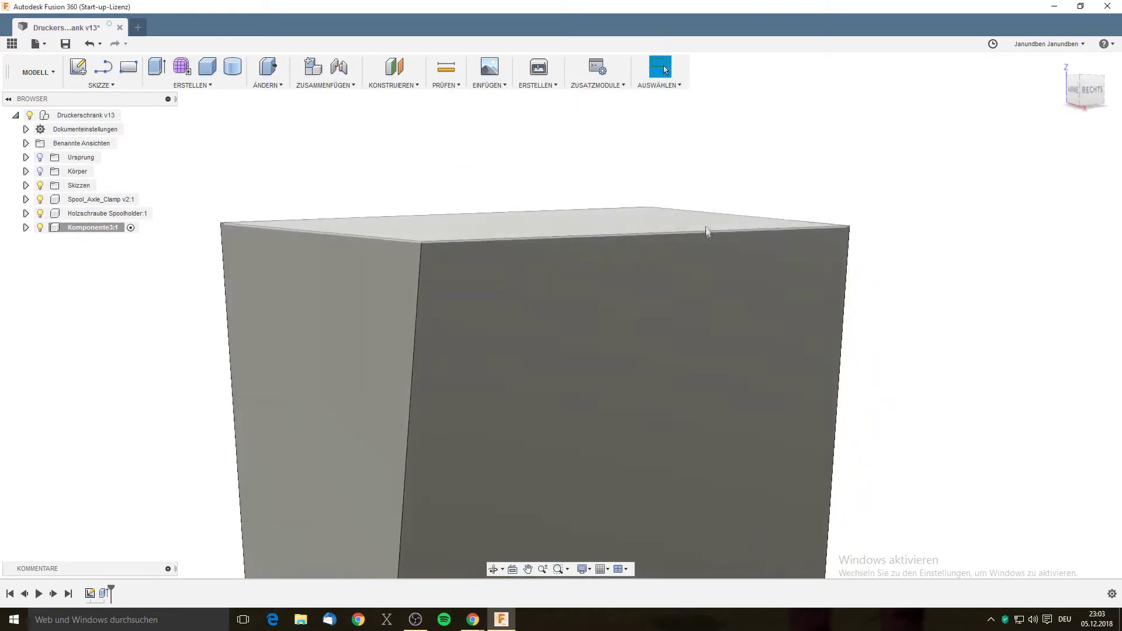
scroll(724, 321, down, 5)
shift+middle_drag(838, 322, 844, 313)
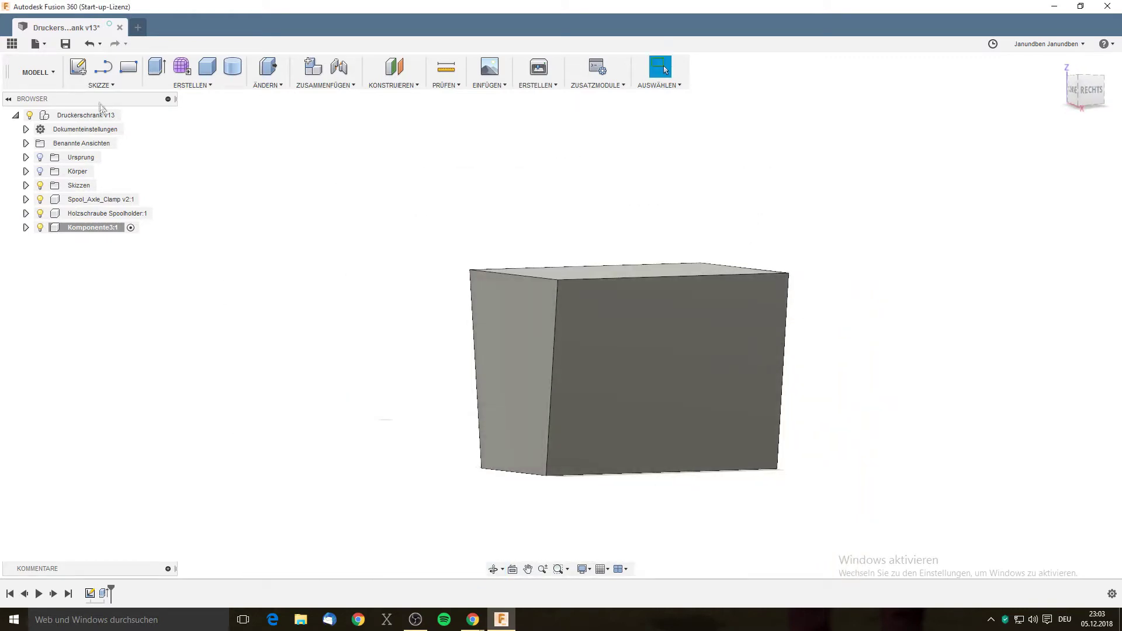
click(80, 68)
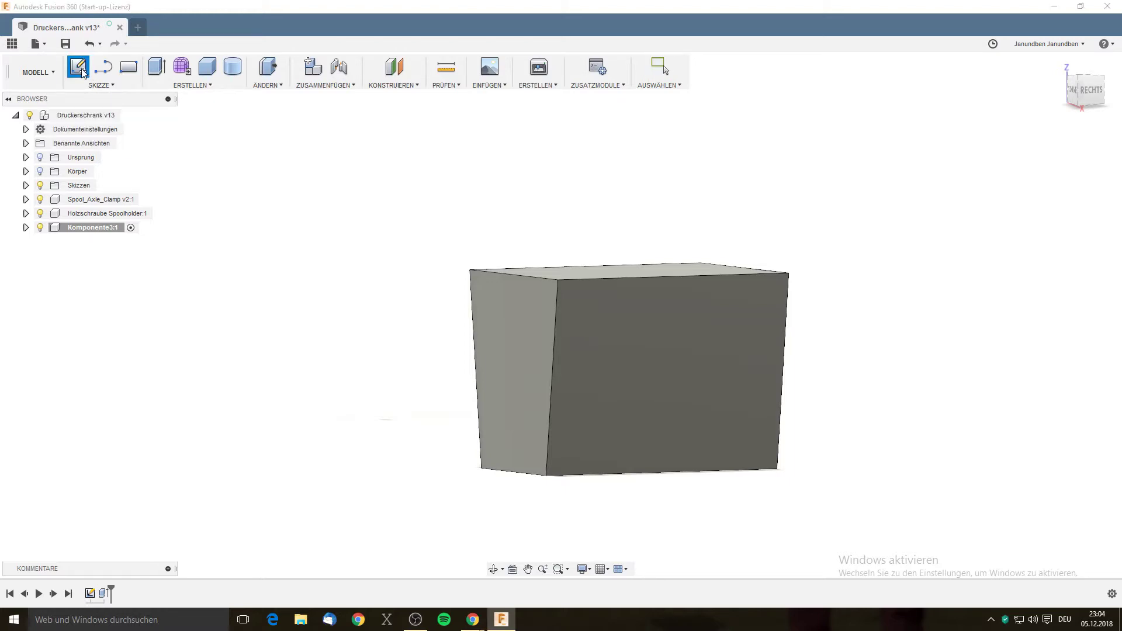
Create a sketch on the box's side face, abandoning two initial line attempts.
click(645, 386)
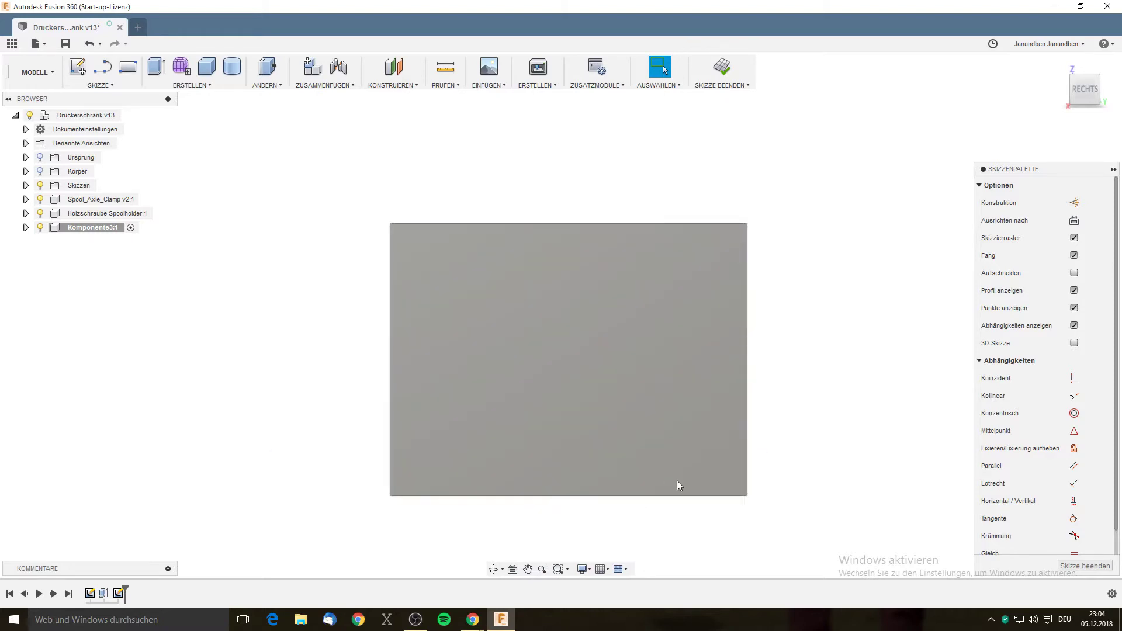
key(l)
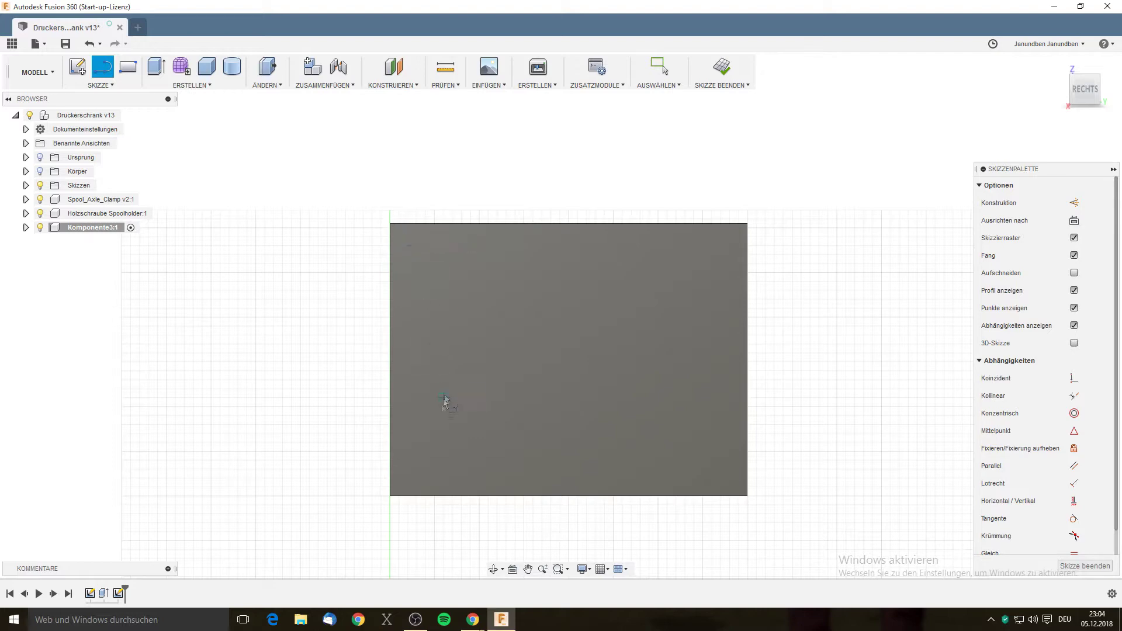
click(390, 496)
right_click(747, 496)
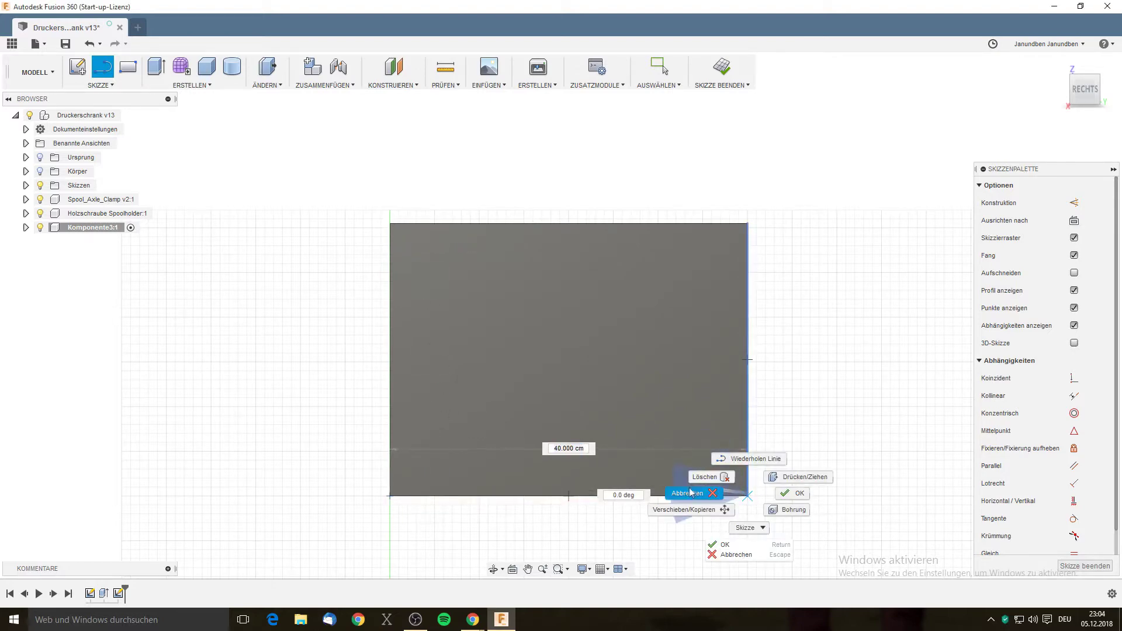
click(690, 492)
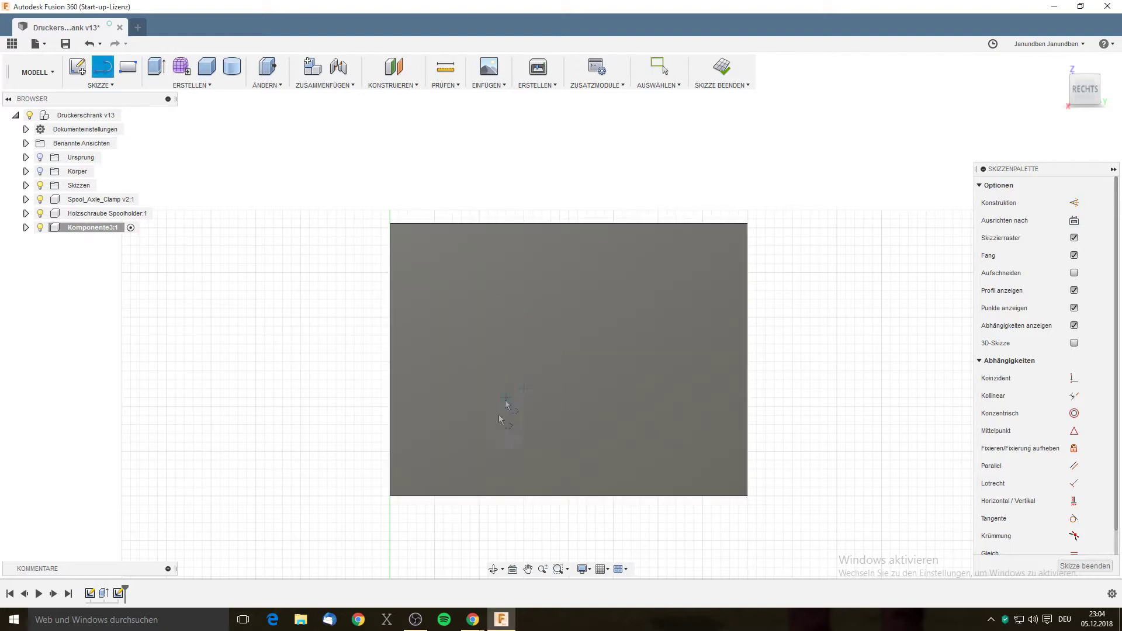
scroll(400, 506, up, 3)
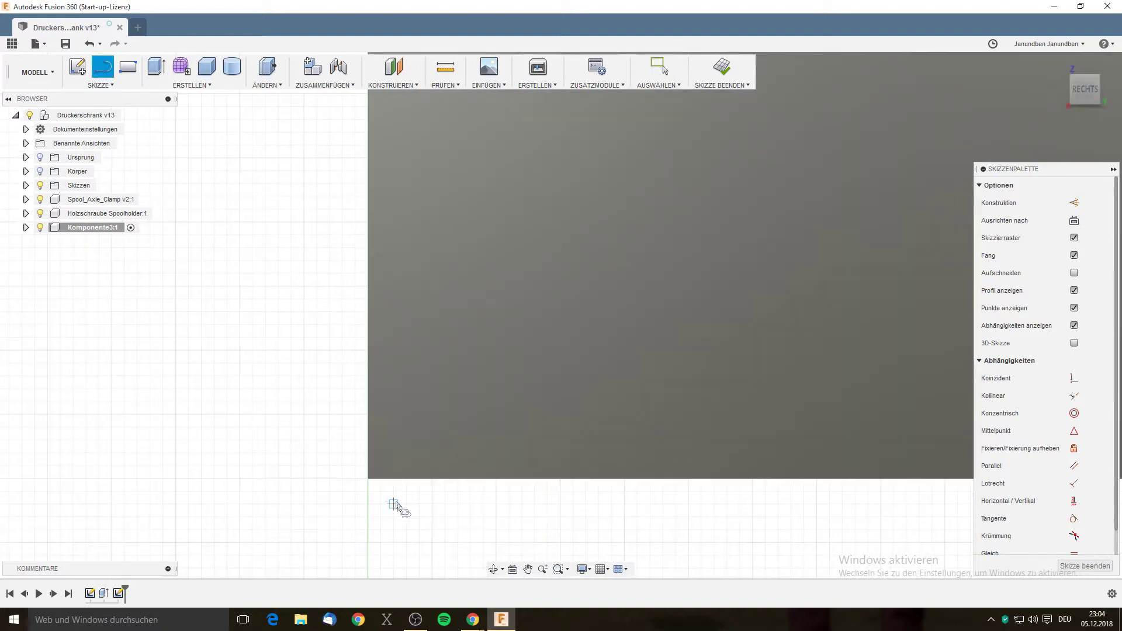
click(369, 480)
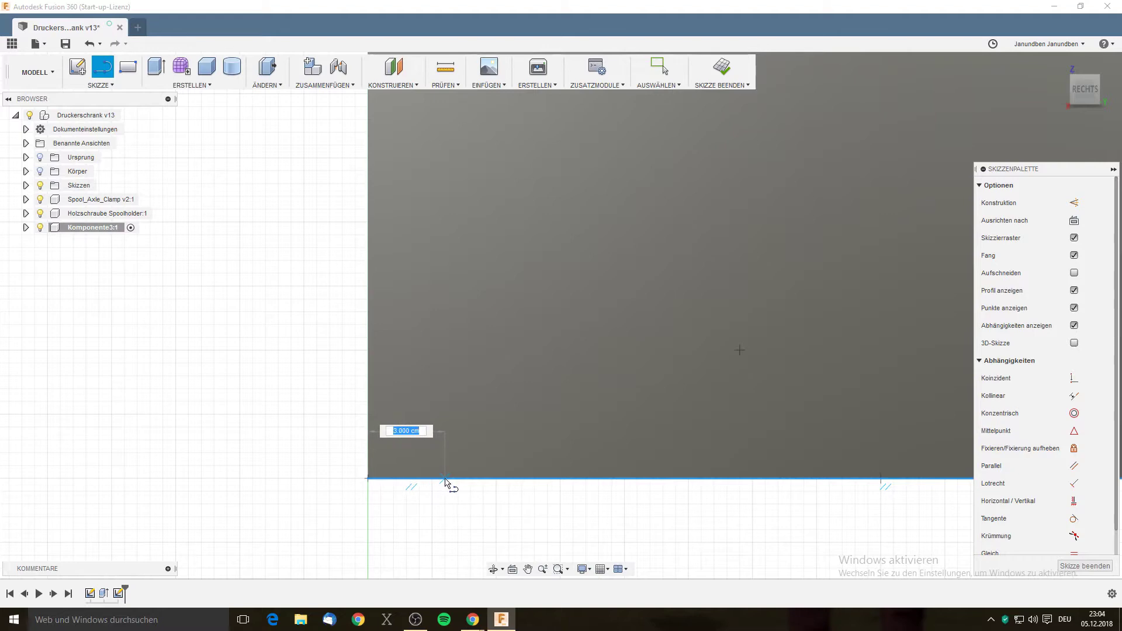
right_click(474, 481)
click(443, 488)
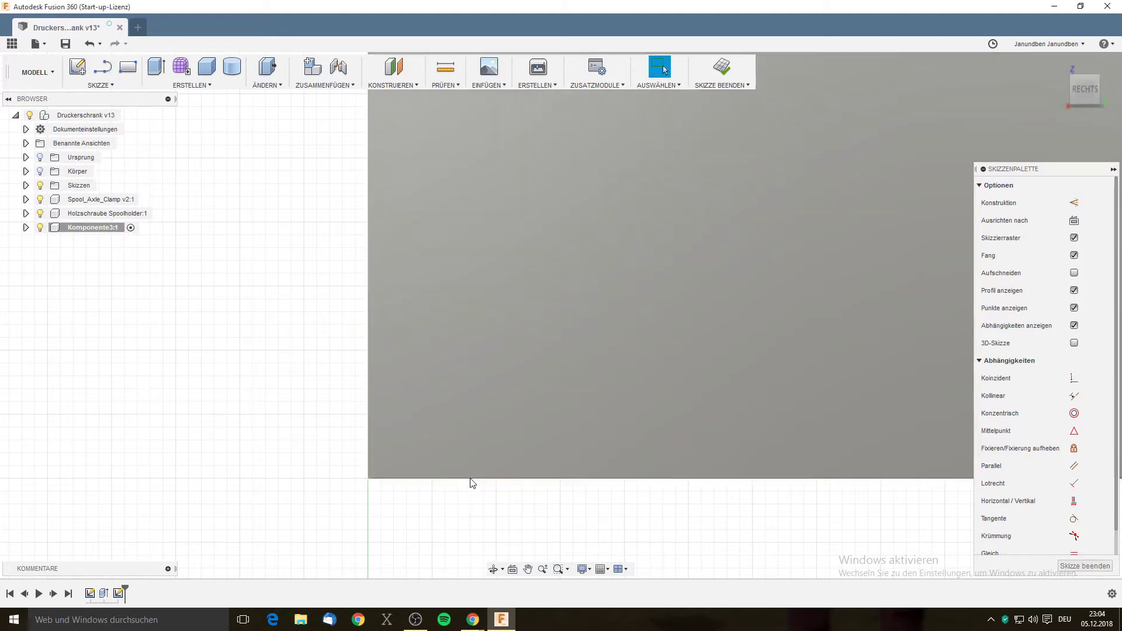
Draw a 32 cm line along the face's bottom edge.
key(l)
click(474, 480)
scroll(585, 484, down, 3)
middle_drag(650, 489, 725, 478)
text(32)
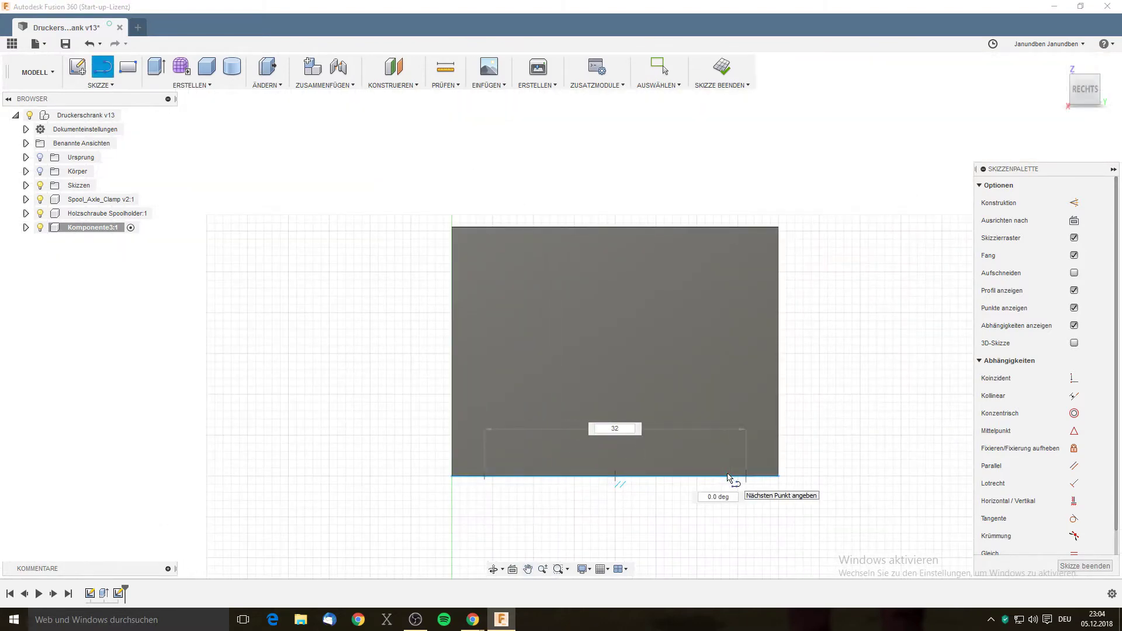
key(Return)
key(Escape)
scroll(736, 478, up, 3)
scroll(754, 488, up, 1)
scroll(758, 488, down, 1)
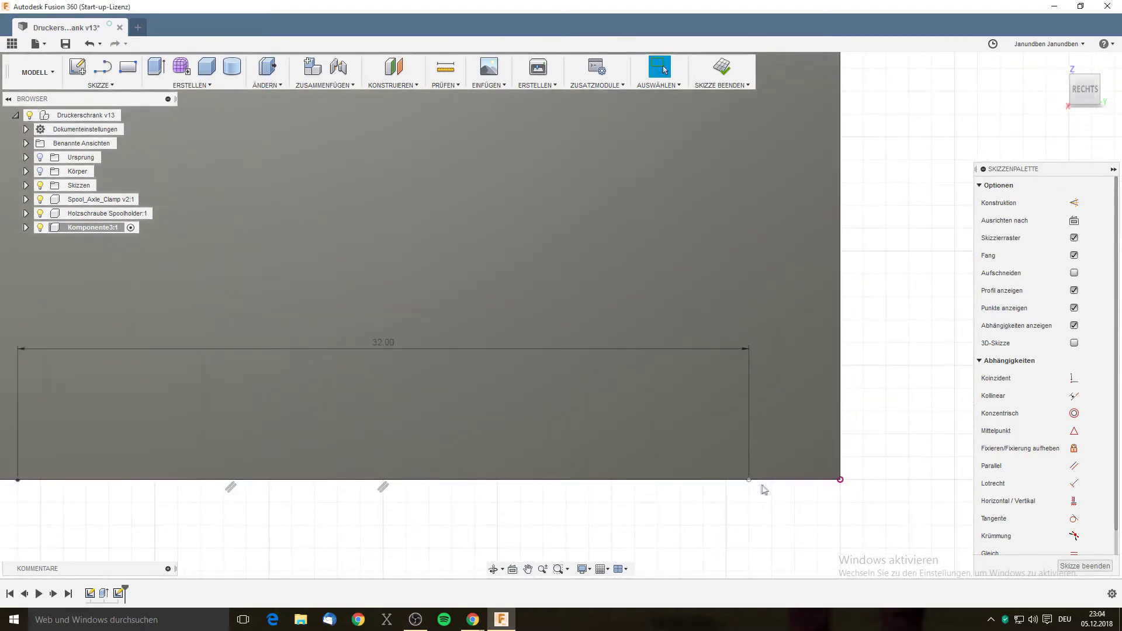
scroll(666, 443, down, 3)
scroll(662, 441, down, 2)
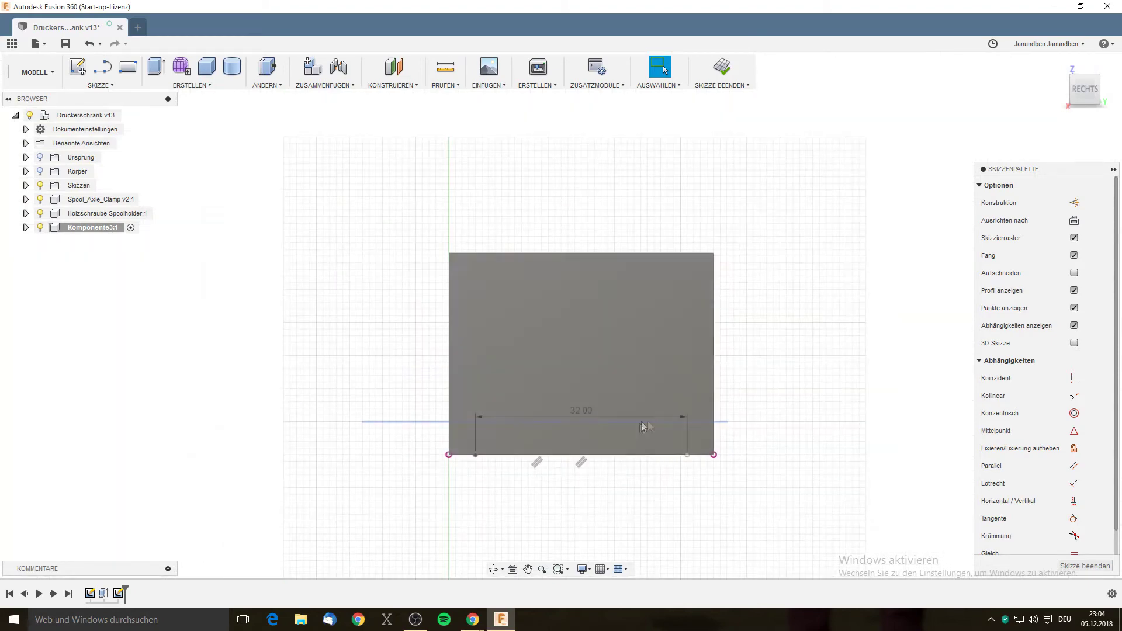
Draw slanted taper lines from the inner bottom points up to the top corners.
key(l)
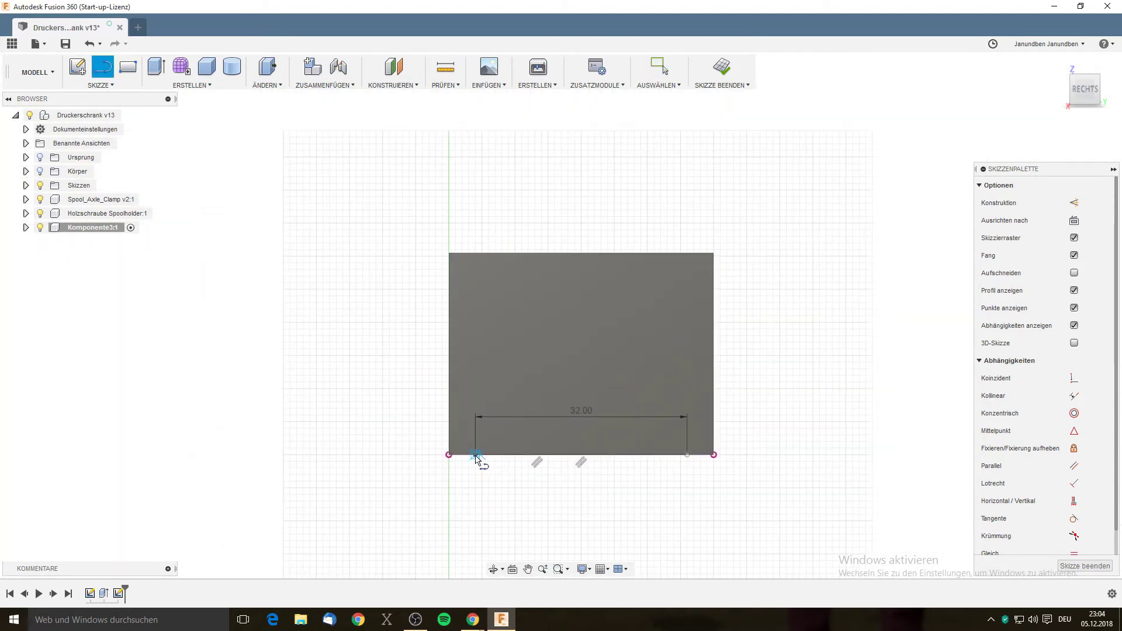
scroll(476, 459, up, 2)
scroll(477, 458, up, 2)
click(475, 450)
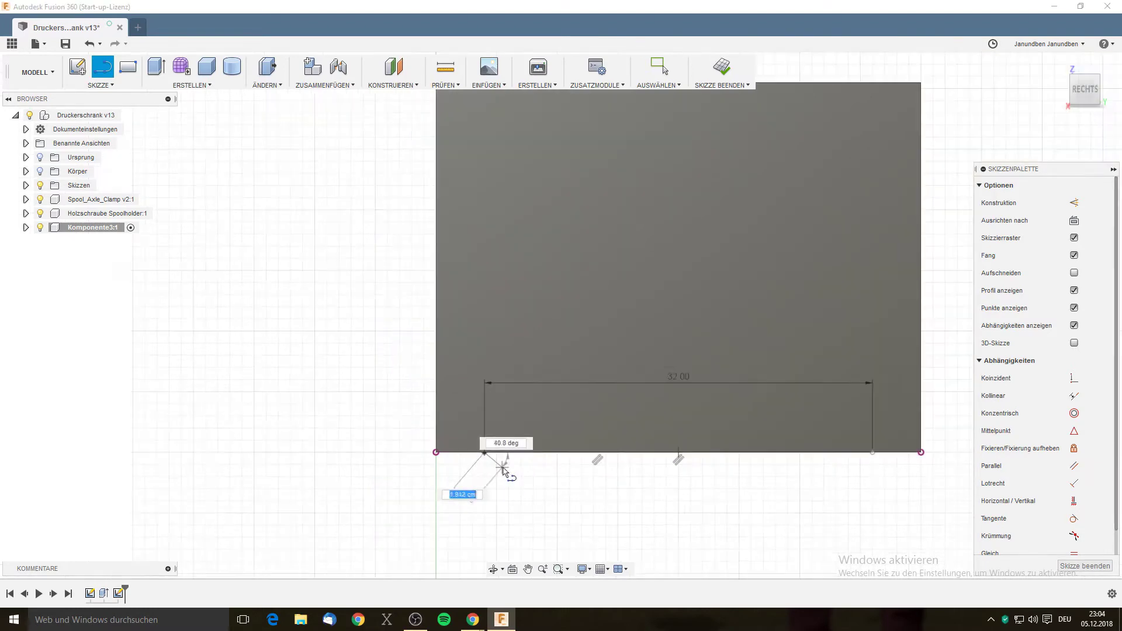
scroll(499, 351, down, 3)
scroll(496, 341, up, 3)
scroll(448, 266, up, 1)
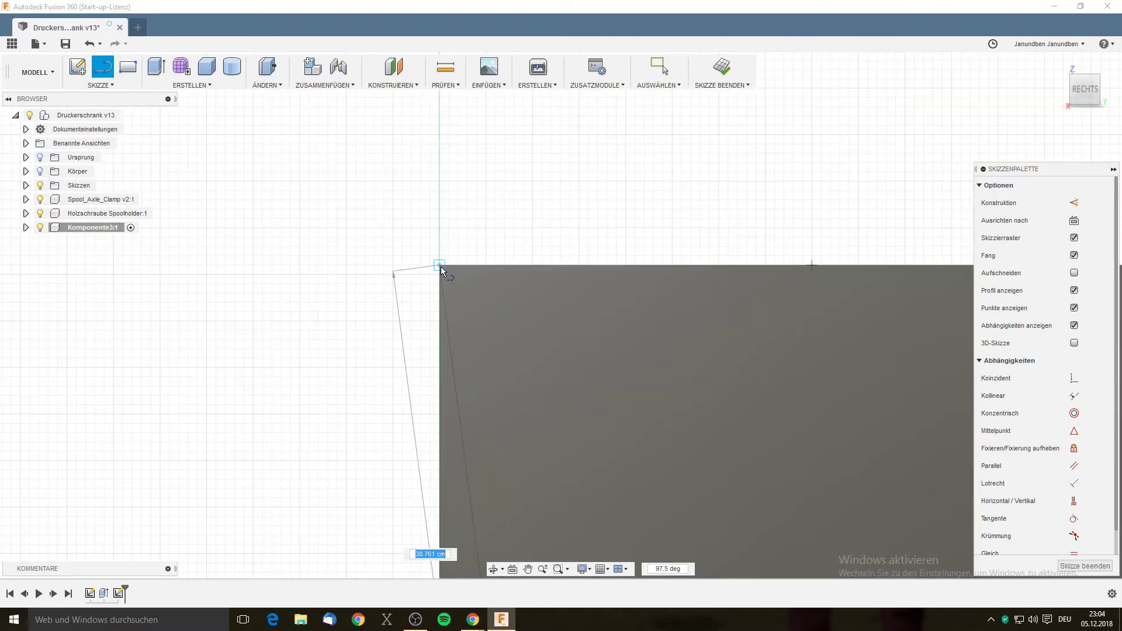
click(441, 266)
click(915, 285)
scroll(915, 285, up, 1)
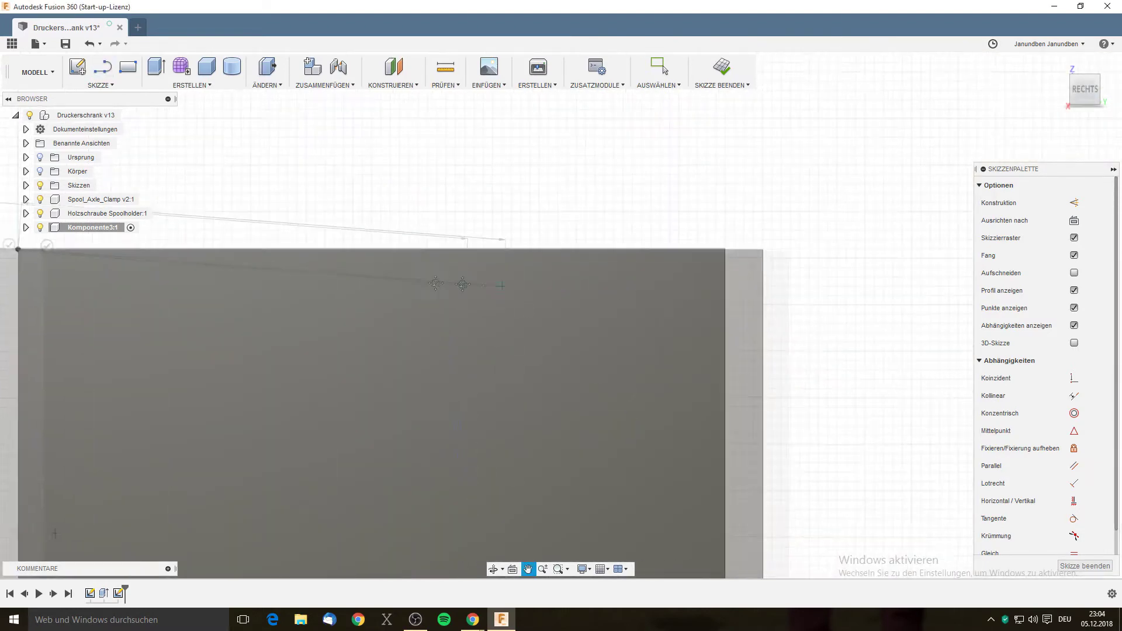
middle_drag(915, 284, 560, 248)
middle_drag(522, 358, 629, 454)
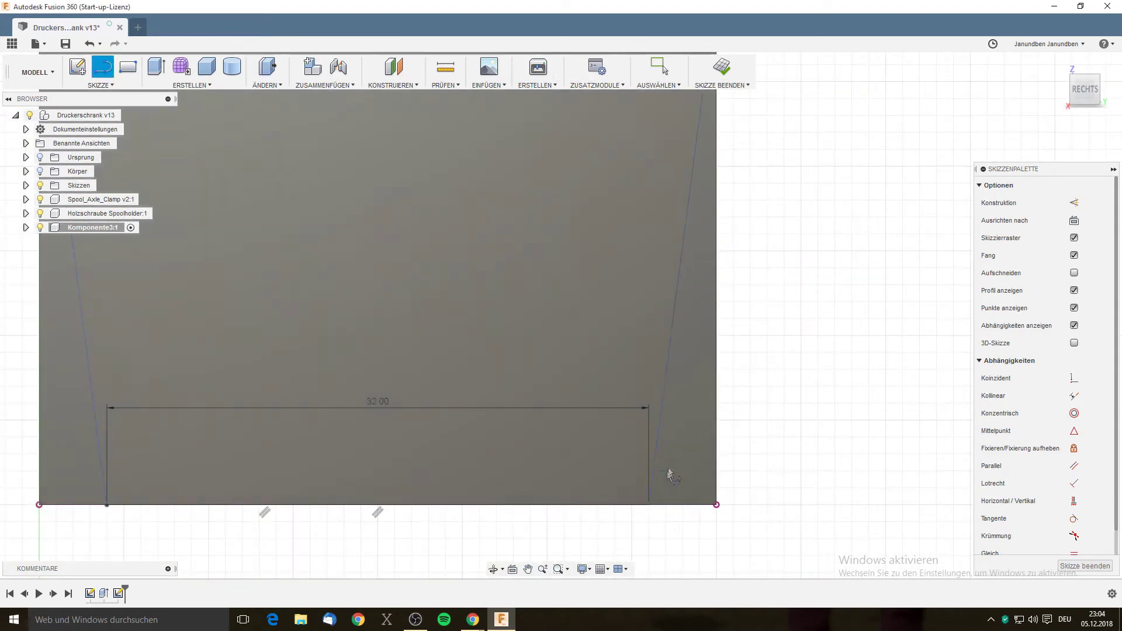
right_click(602, 330)
click(555, 330)
Check the tapered profile selection and finish the sketch.
scroll(590, 374, down, 2)
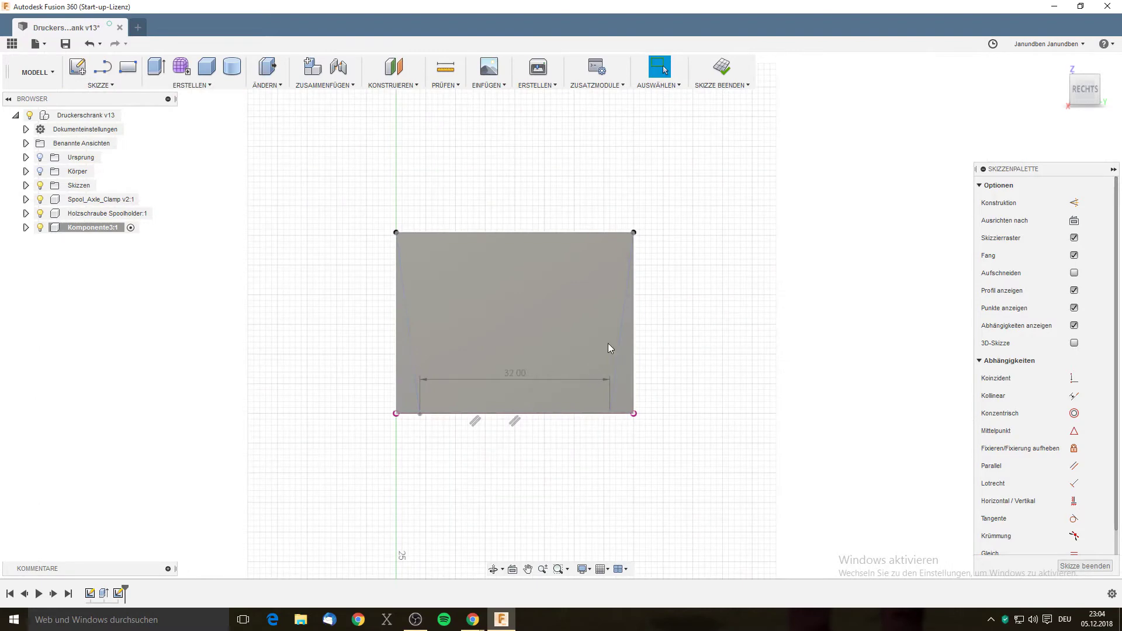
click(535, 375)
scroll(655, 356, up, 3)
click(703, 349)
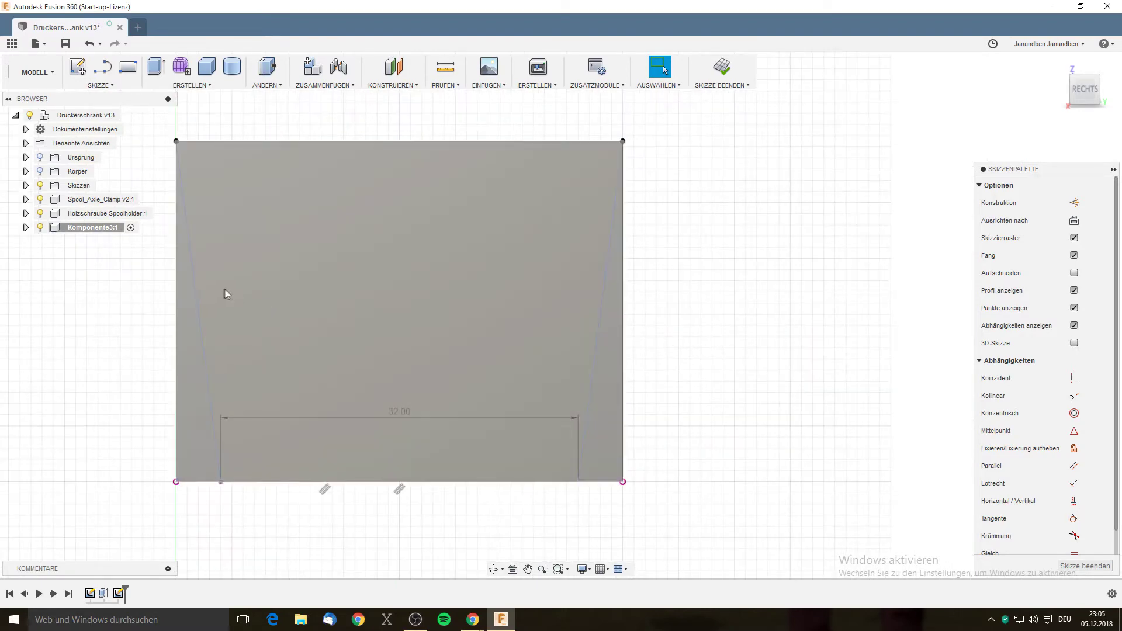
click(1085, 566)
click(546, 361)
click(670, 386)
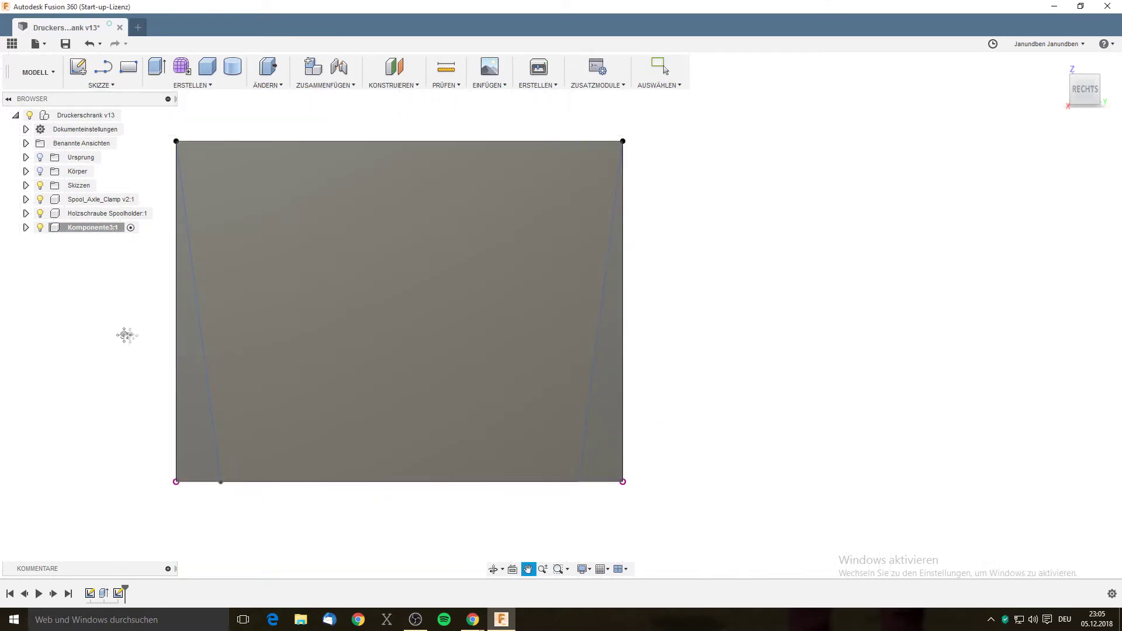
Show sketch Skizze2, hide Body1, and select the tapered sketch profile.
middle_drag(120, 333, 298, 339)
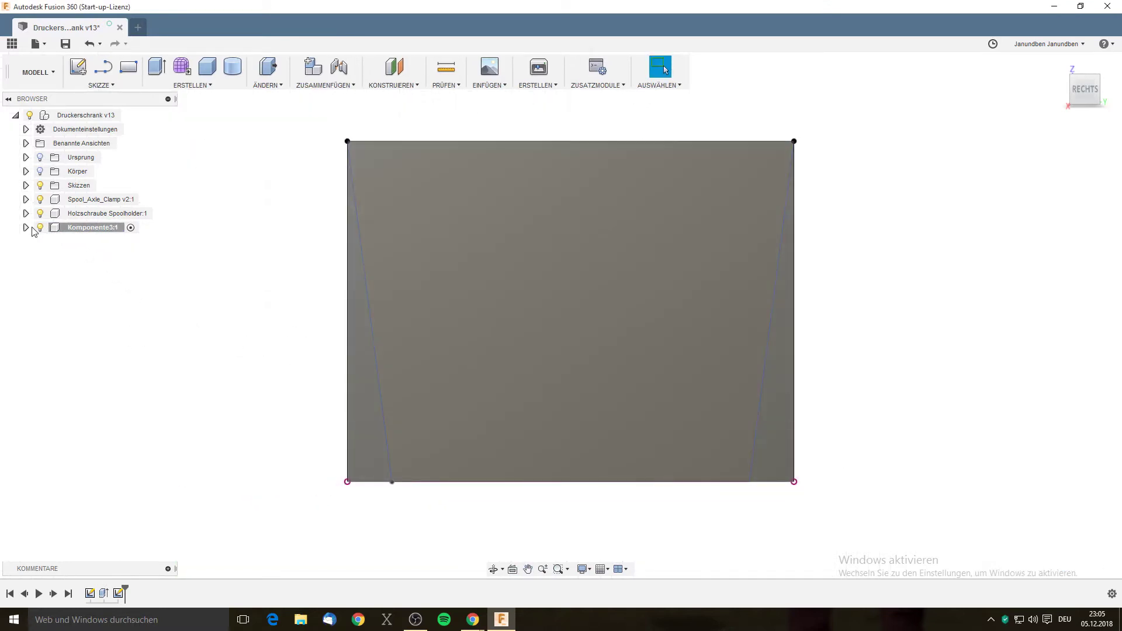
click(26, 228)
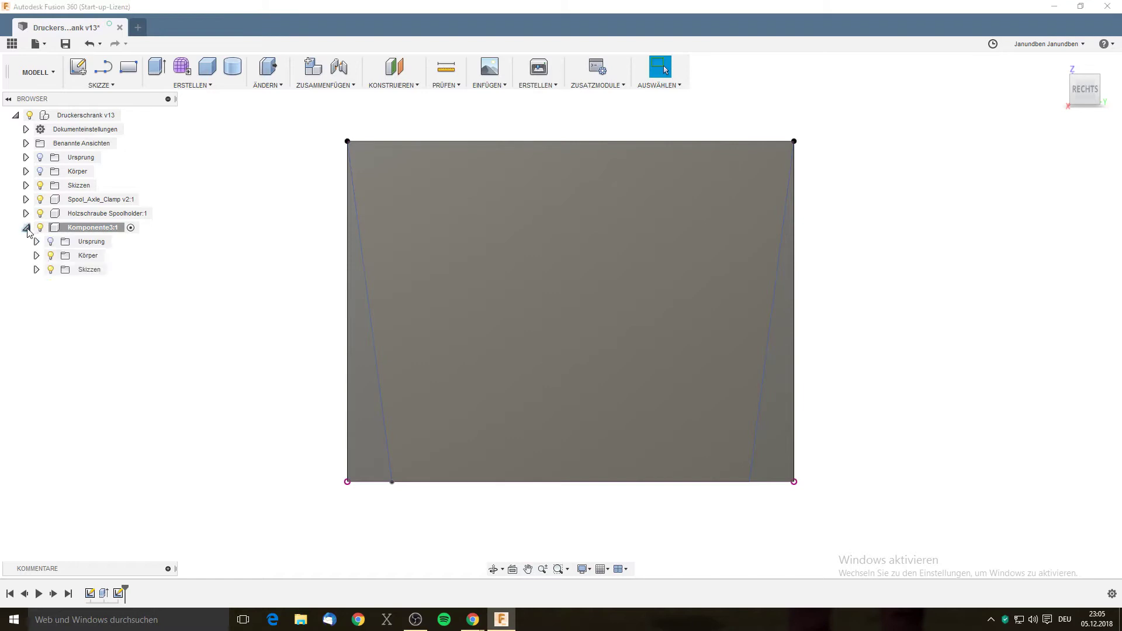
click(36, 270)
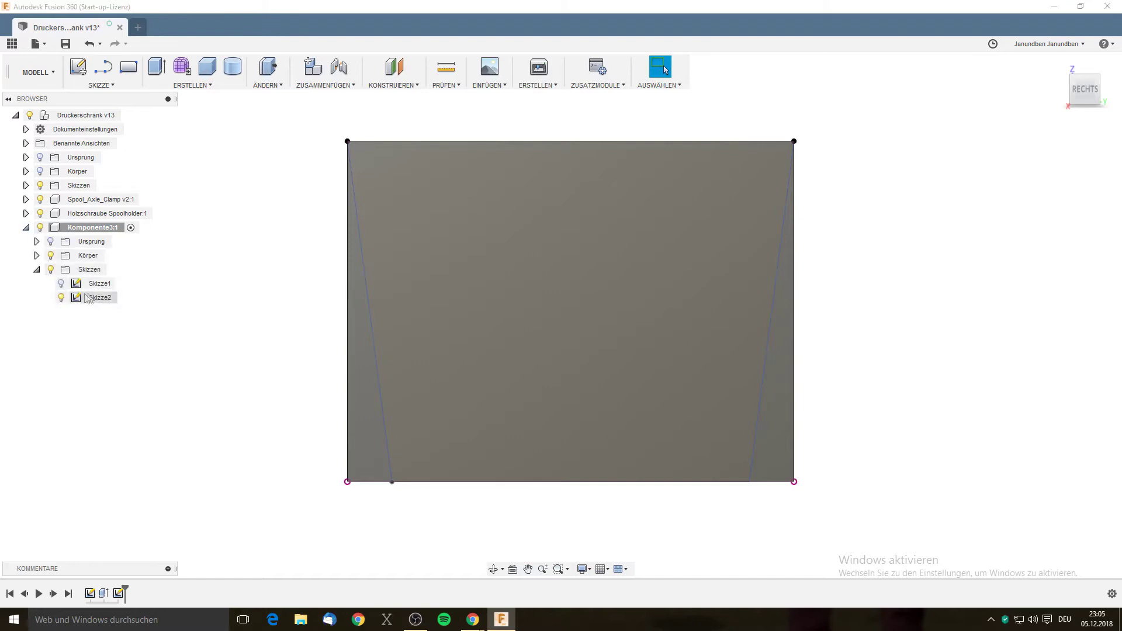
click(62, 298)
click(36, 255)
click(61, 270)
click(504, 325)
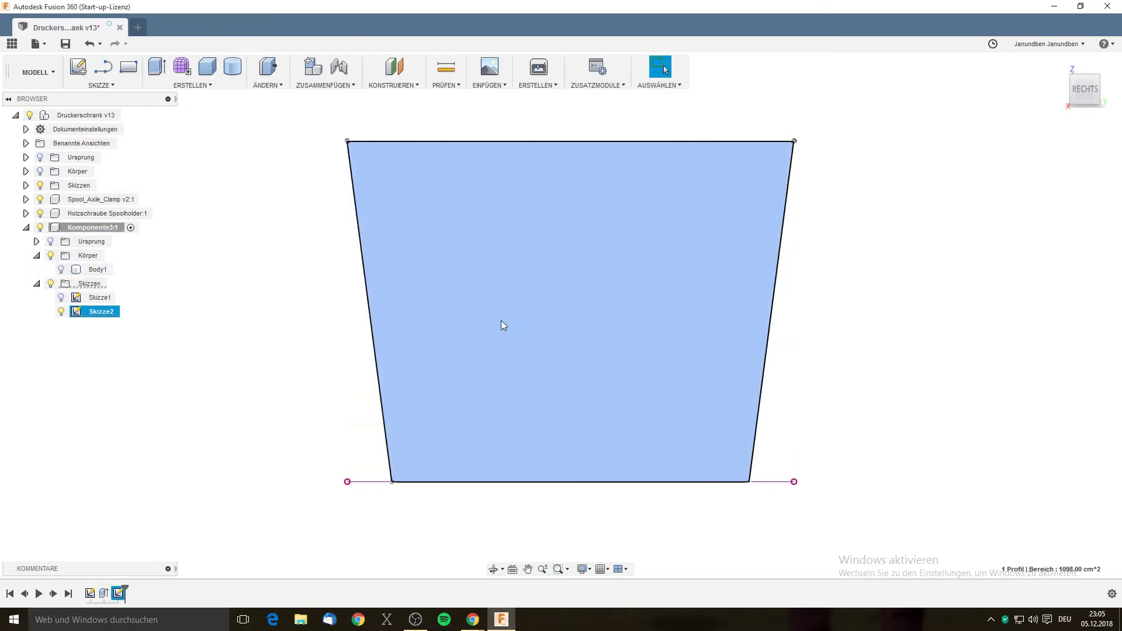
Extrude the profile 165 cm as a Schnittmenge (intersect) with Body1 to taper the box.
key(e)
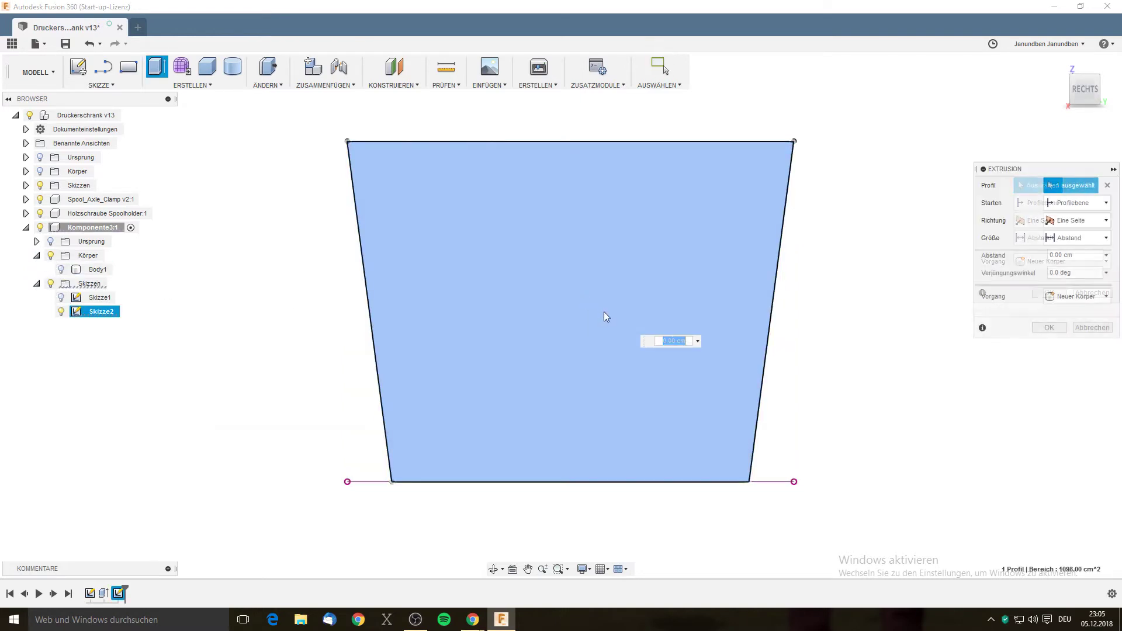
click(62, 269)
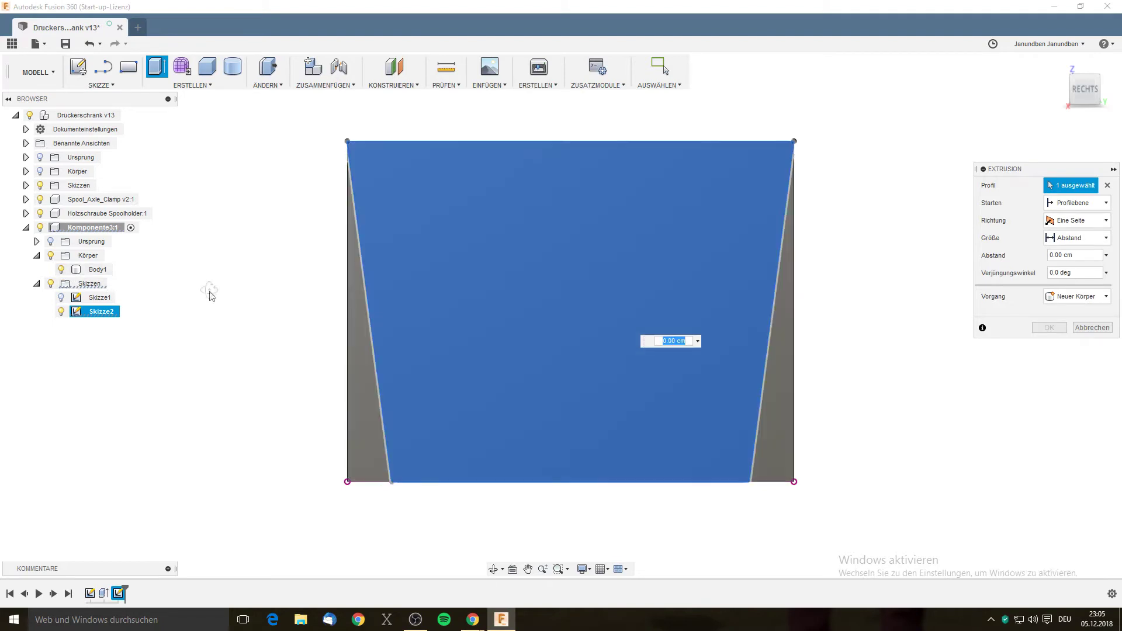
shift+middle_drag(211, 295, 568, 273)
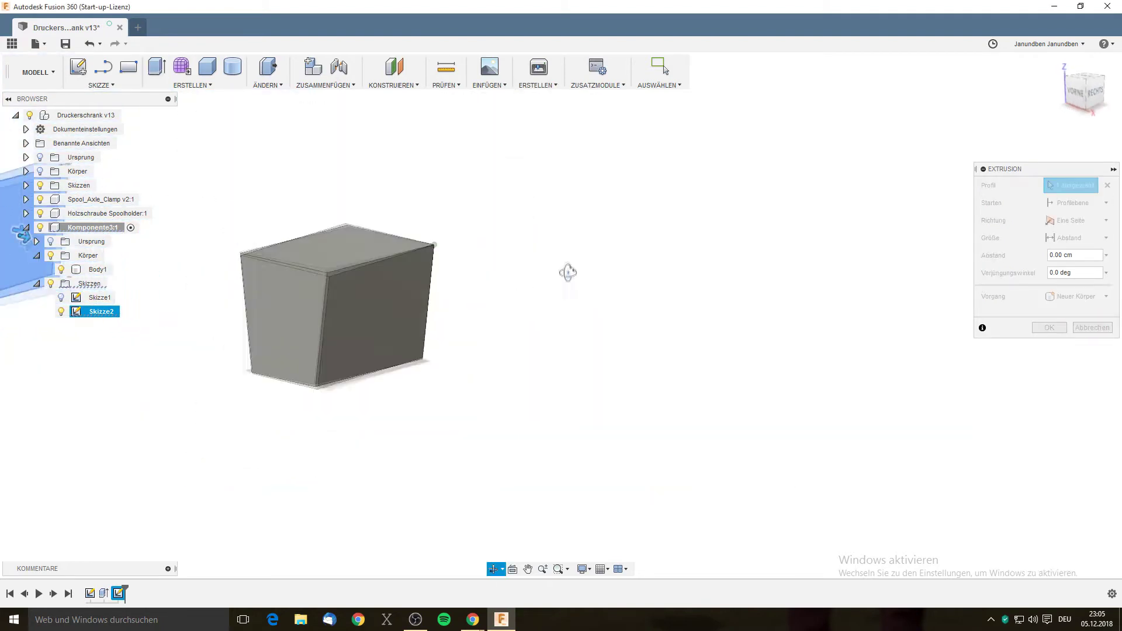
scroll(568, 272, down, 5)
scroll(368, 281, up, 4)
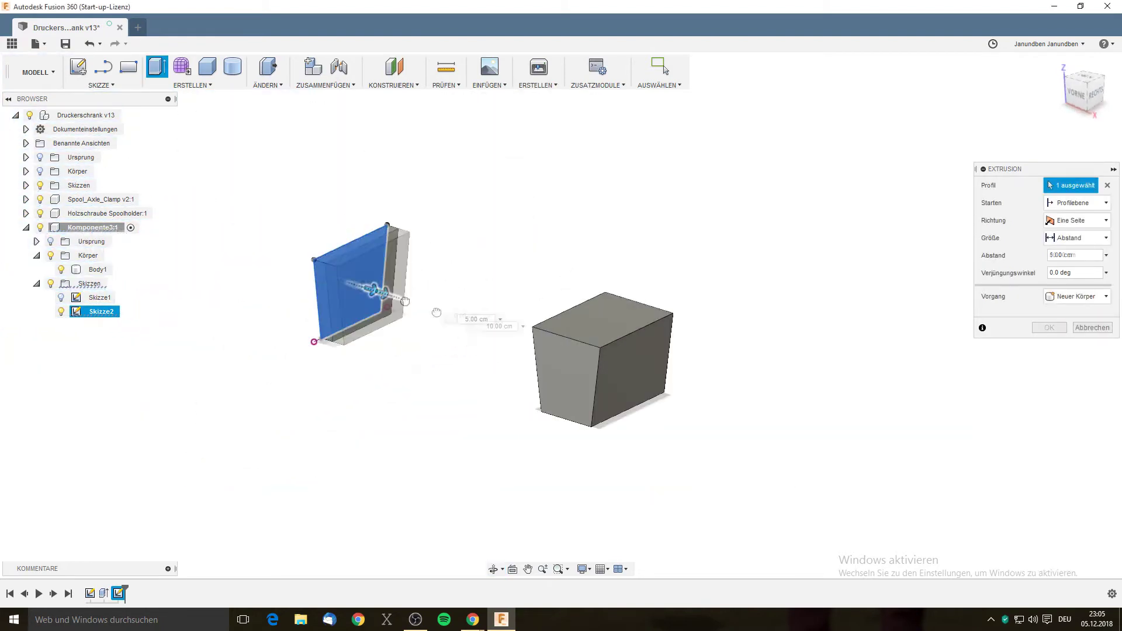
drag(405, 301, 747, 393)
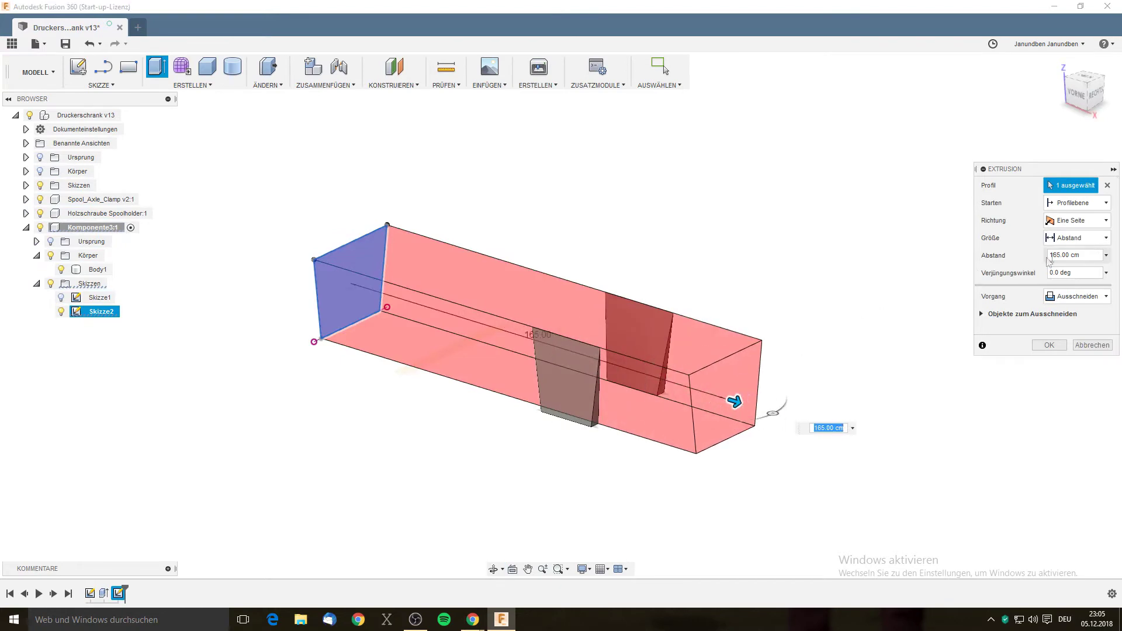
click(1092, 297)
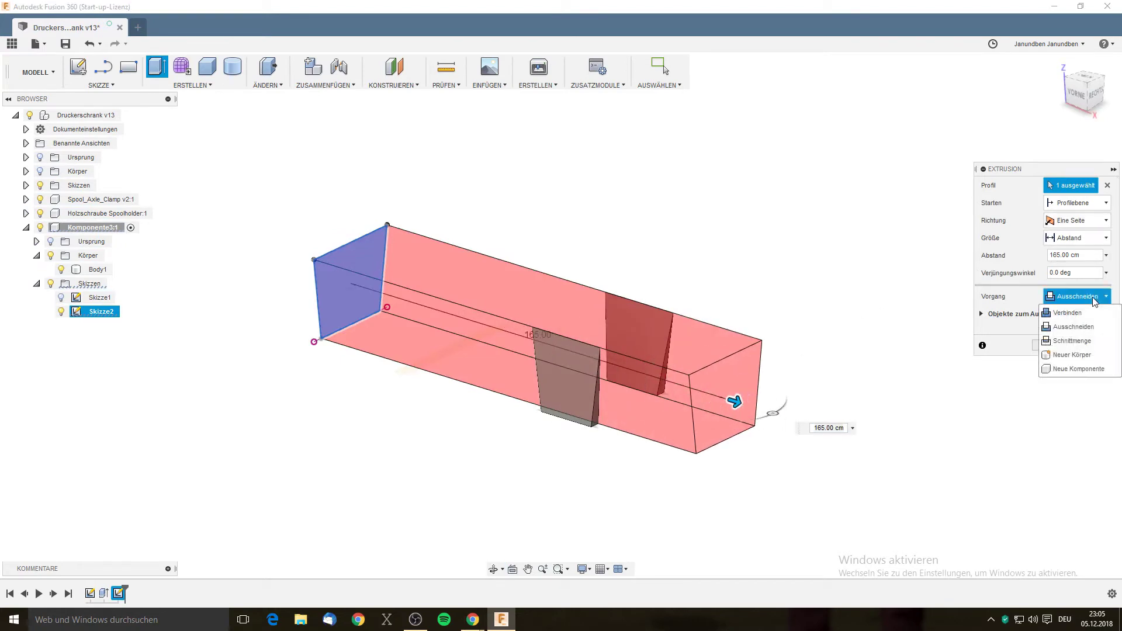
click(1090, 344)
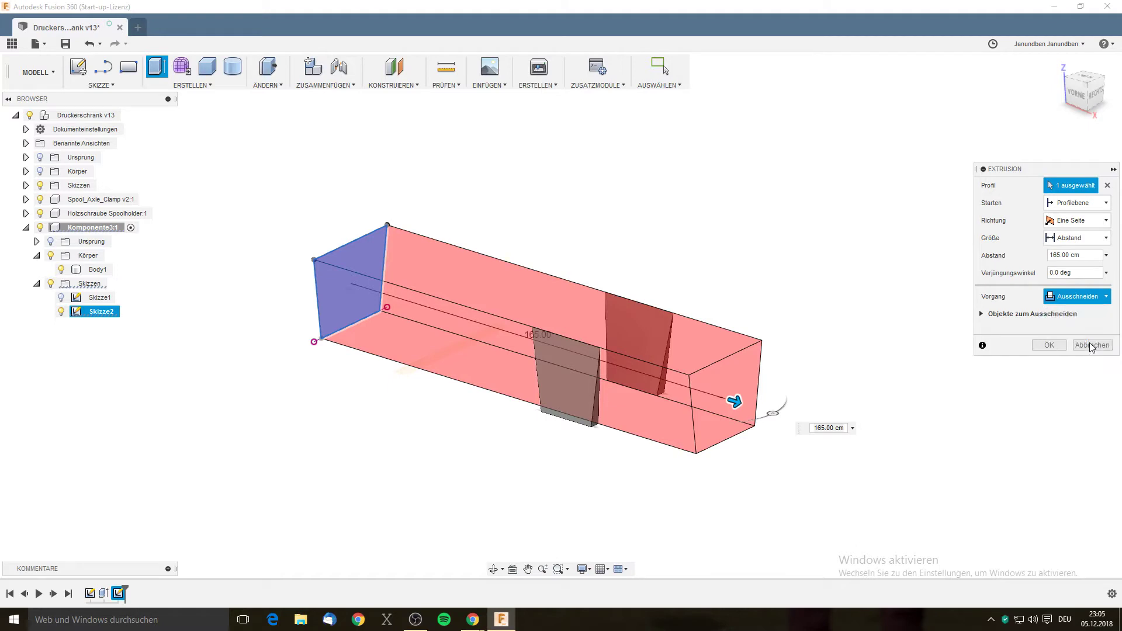
shift+middle_drag(859, 325, 832, 320)
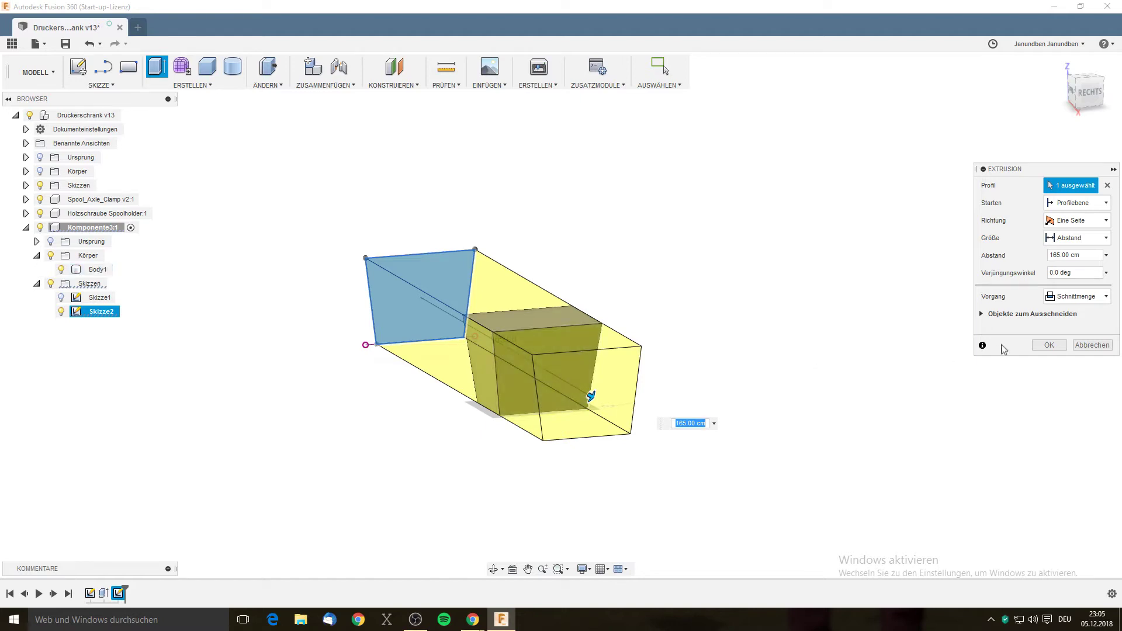
click(1049, 345)
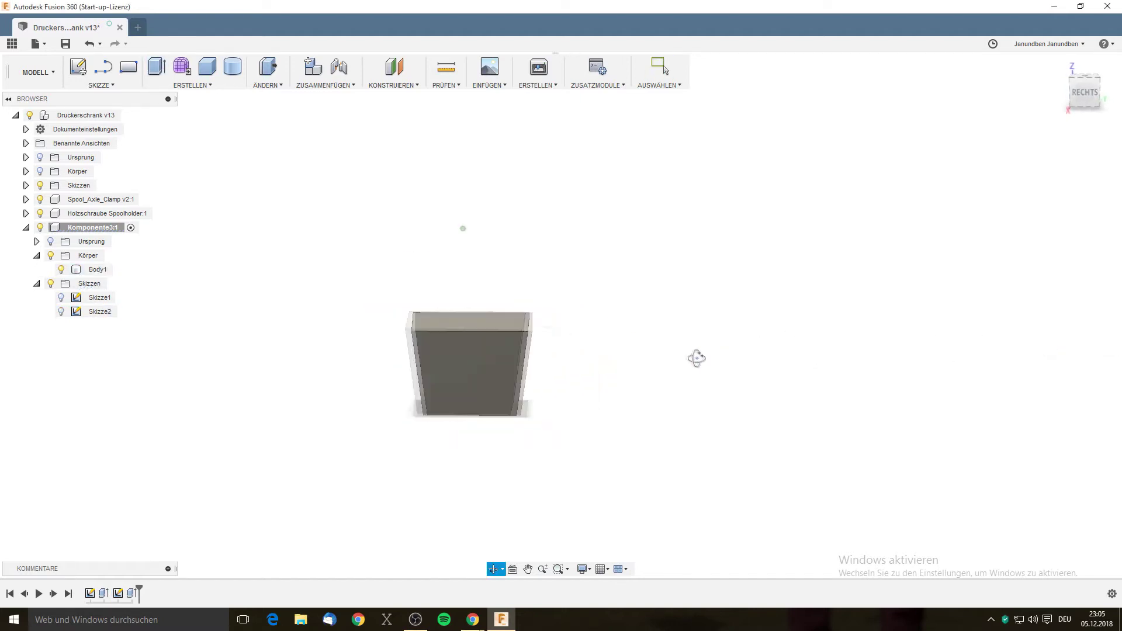
Rename component Komponente3 to 'Filament Kiste'.
shift+middle_drag(725, 364, 759, 371)
scroll(655, 389, down, 3)
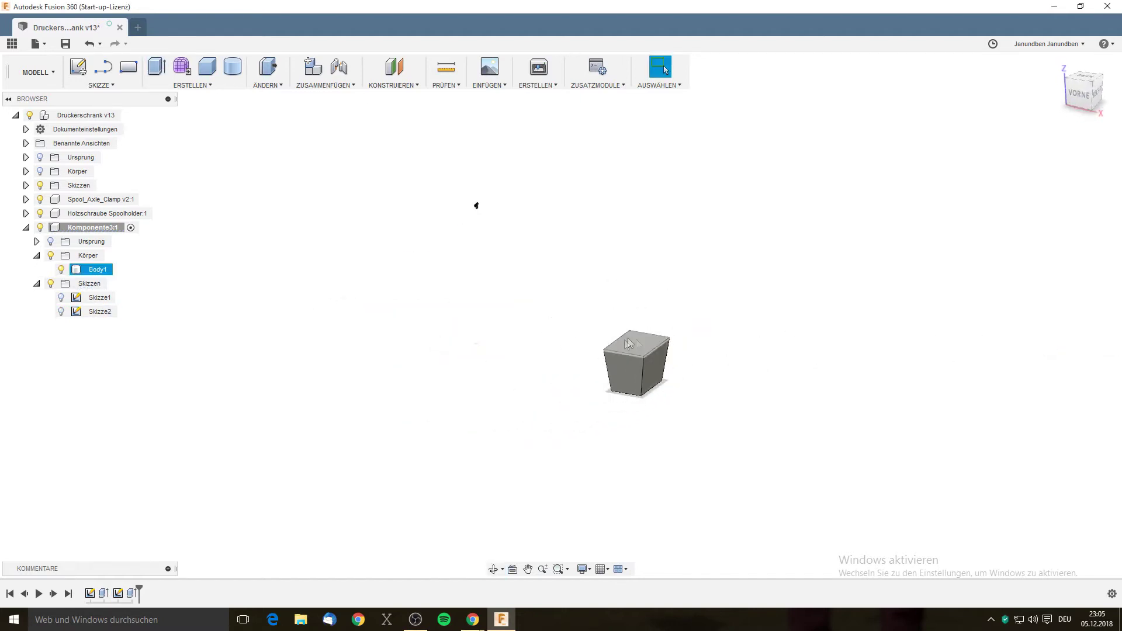
right_click(92, 233)
key(Escape)
text(Filament Kiste)
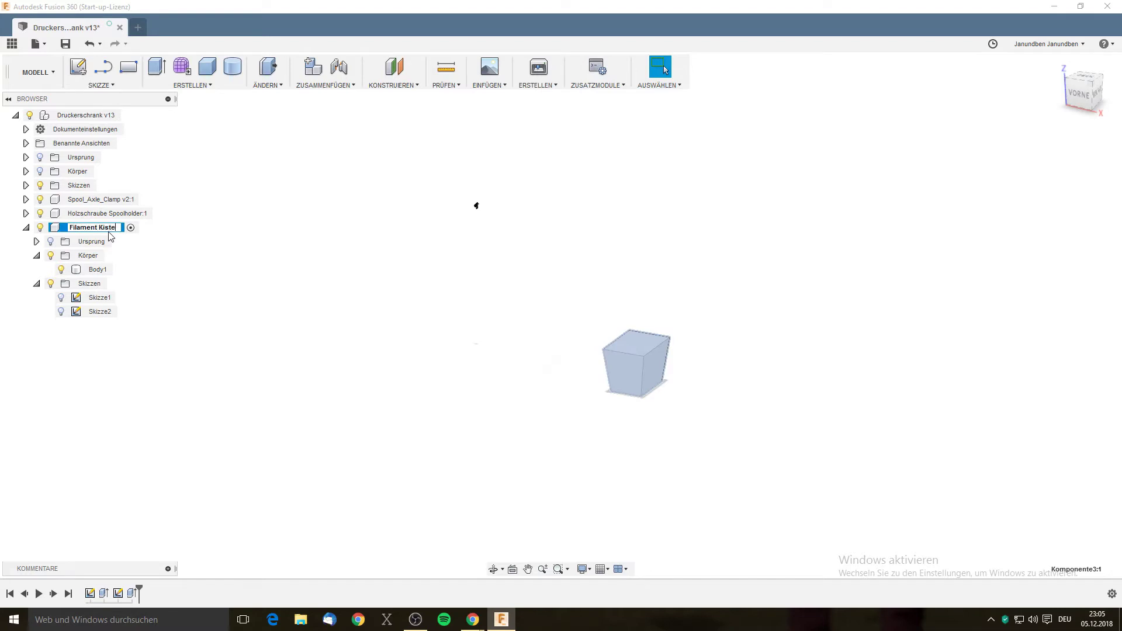
key(Return)
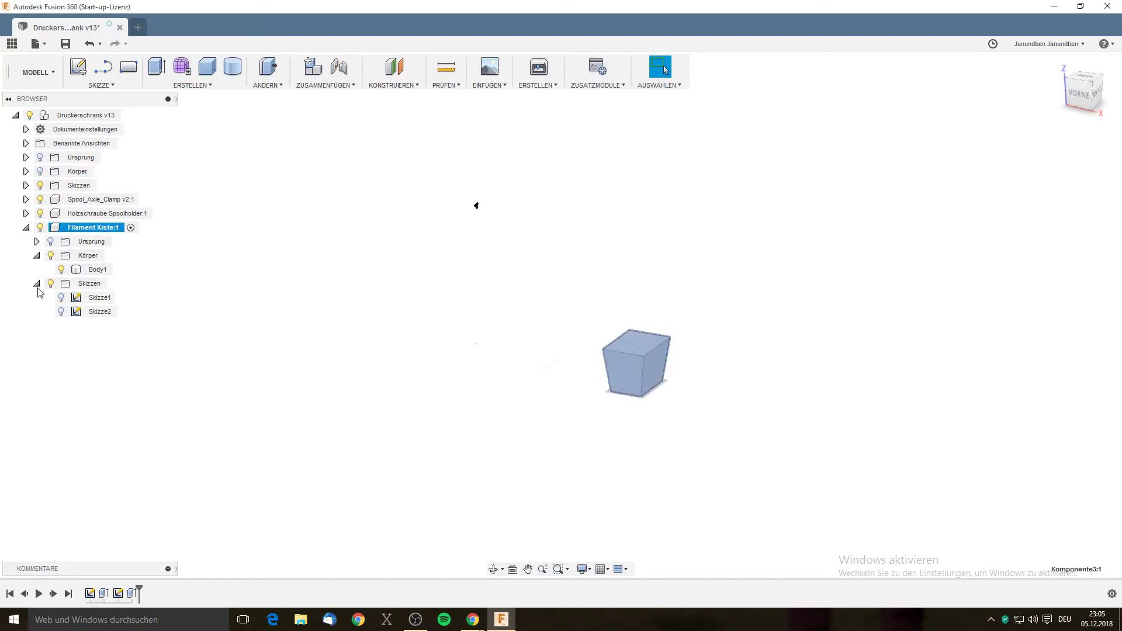
key(Escape)
Rename the component's Body1 to 'Filament Kiste'.
click(37, 284)
click(26, 228)
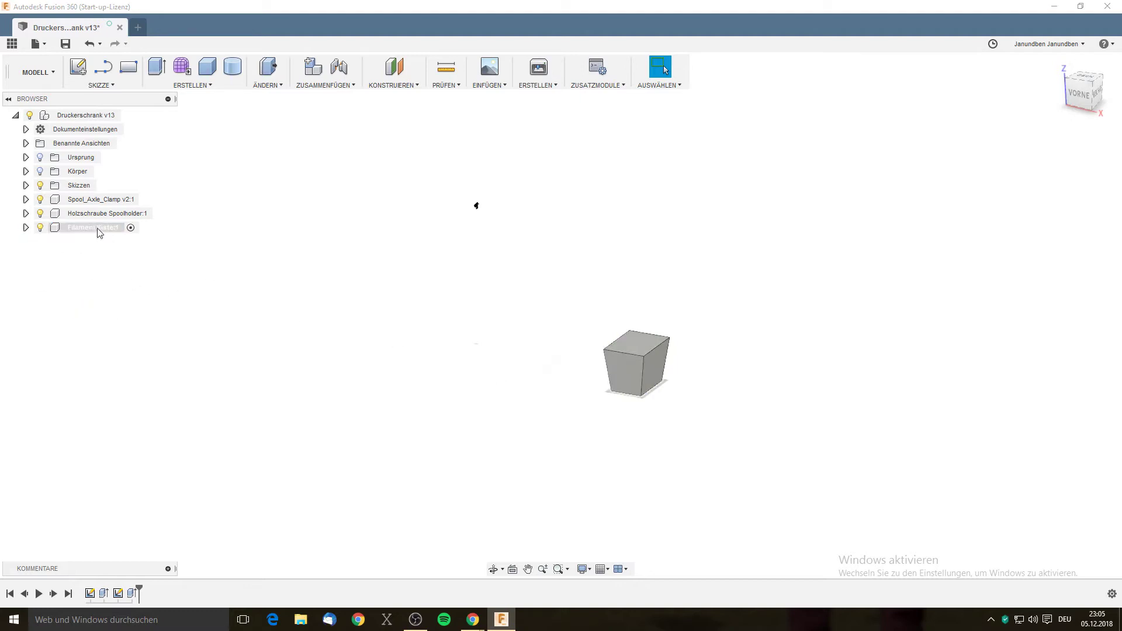
click(26, 228)
click(36, 255)
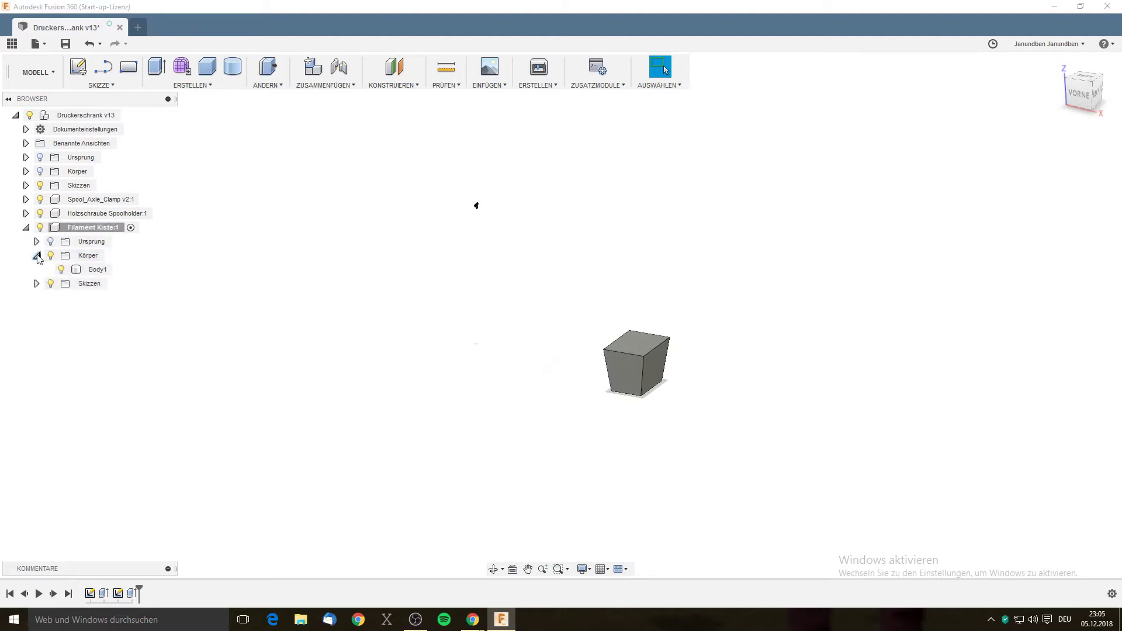
double_click(103, 271)
text(Filament Kiste)
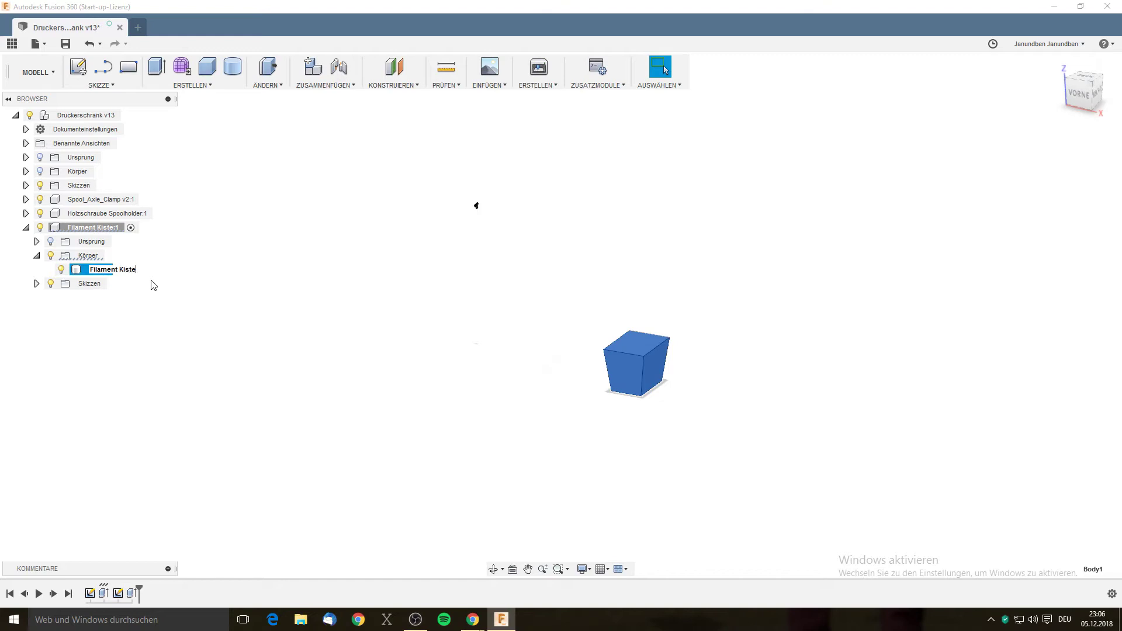
Set the Filament Kiste body's opacity to 60 % and show the cabinet bodies again.
right_click(124, 276)
mouse_move(198, 500)
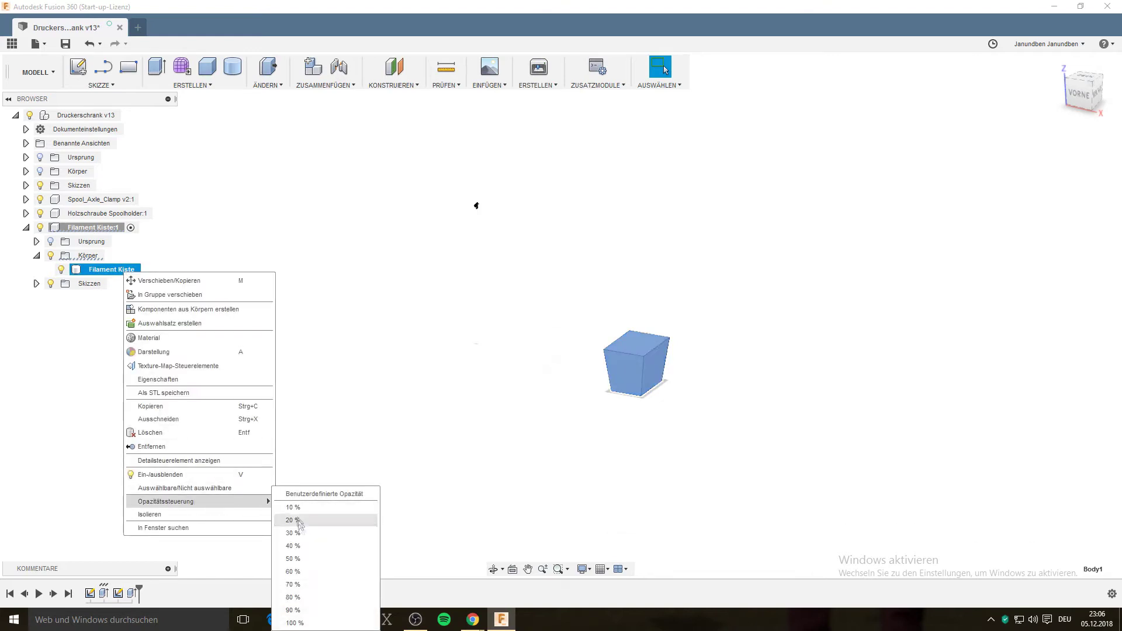
click(308, 597)
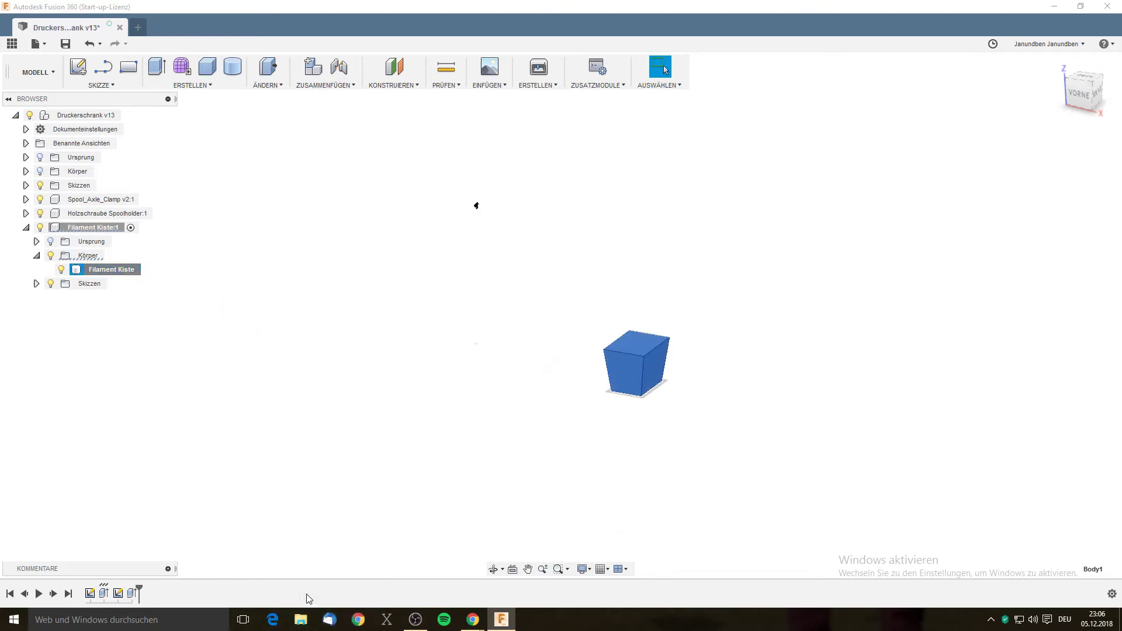
right_click(125, 276)
mouse_move(165, 501)
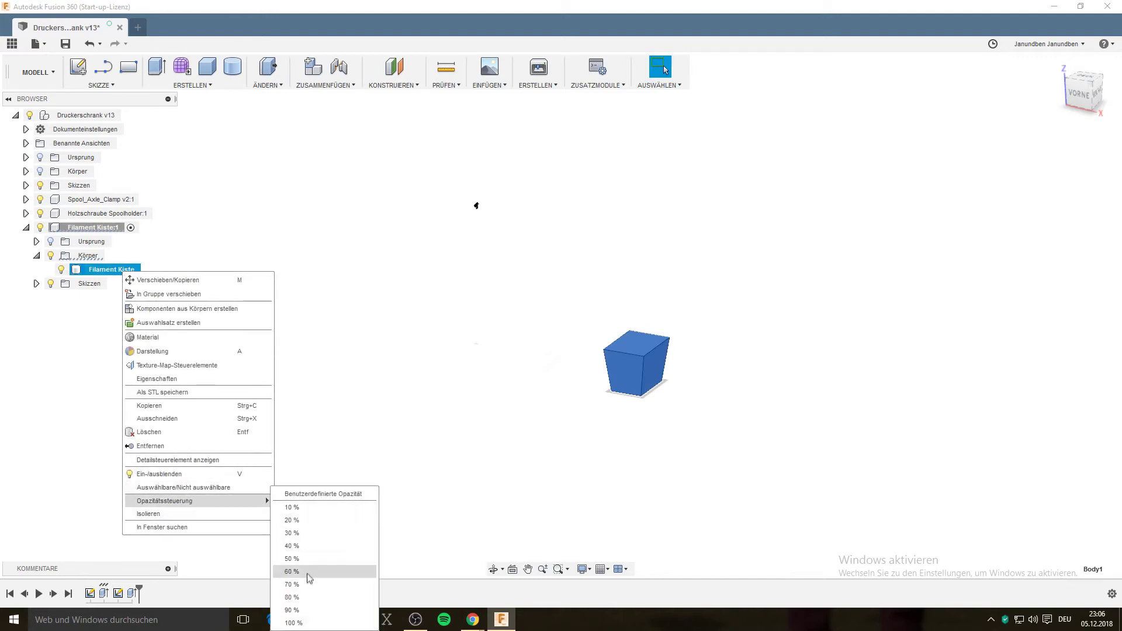
click(307, 573)
right_click(127, 275)
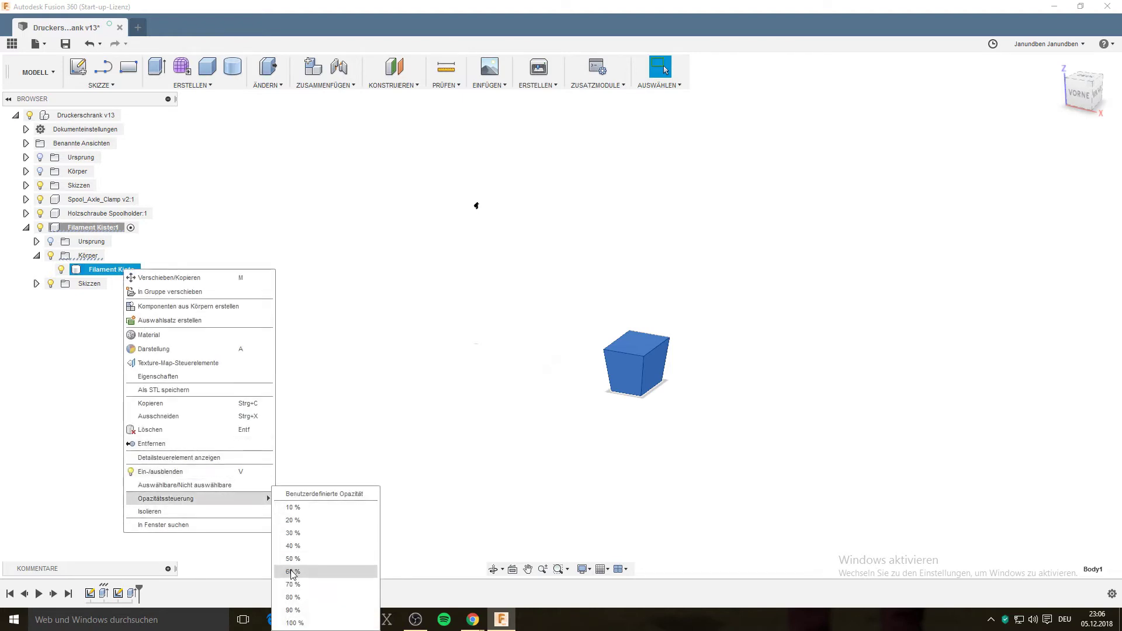
click(292, 573)
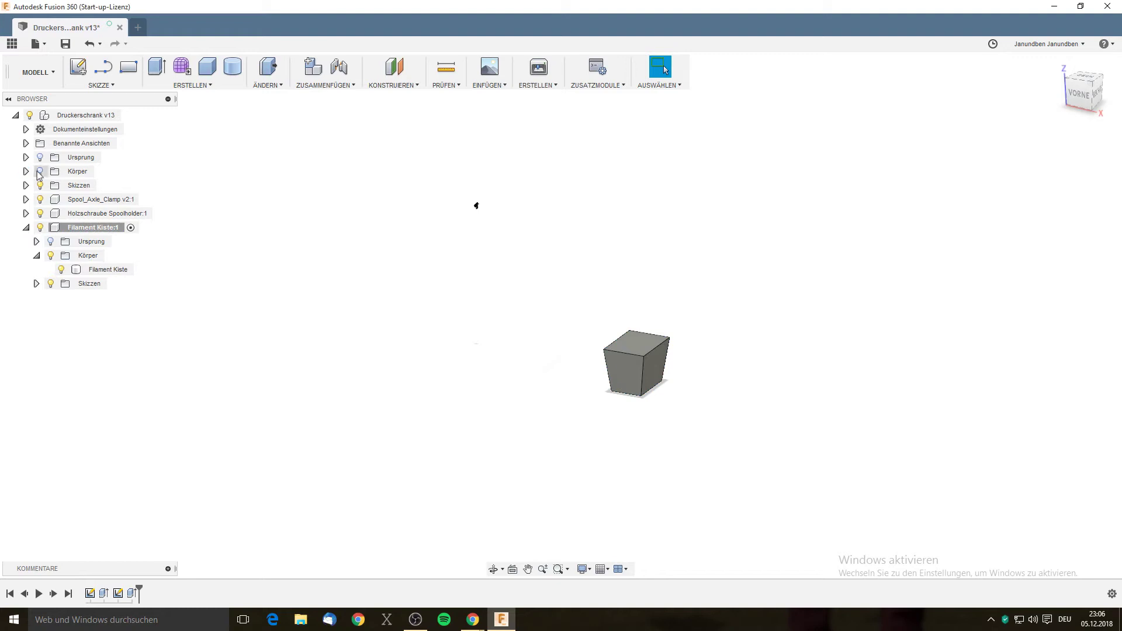
click(40, 172)
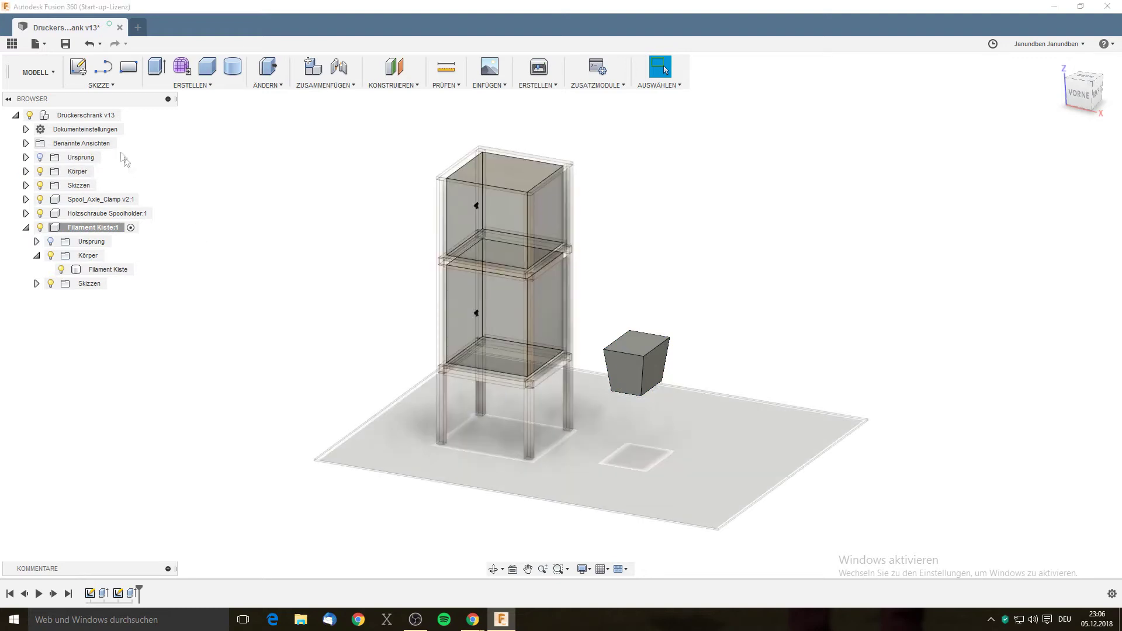
mouse_move(85, 114)
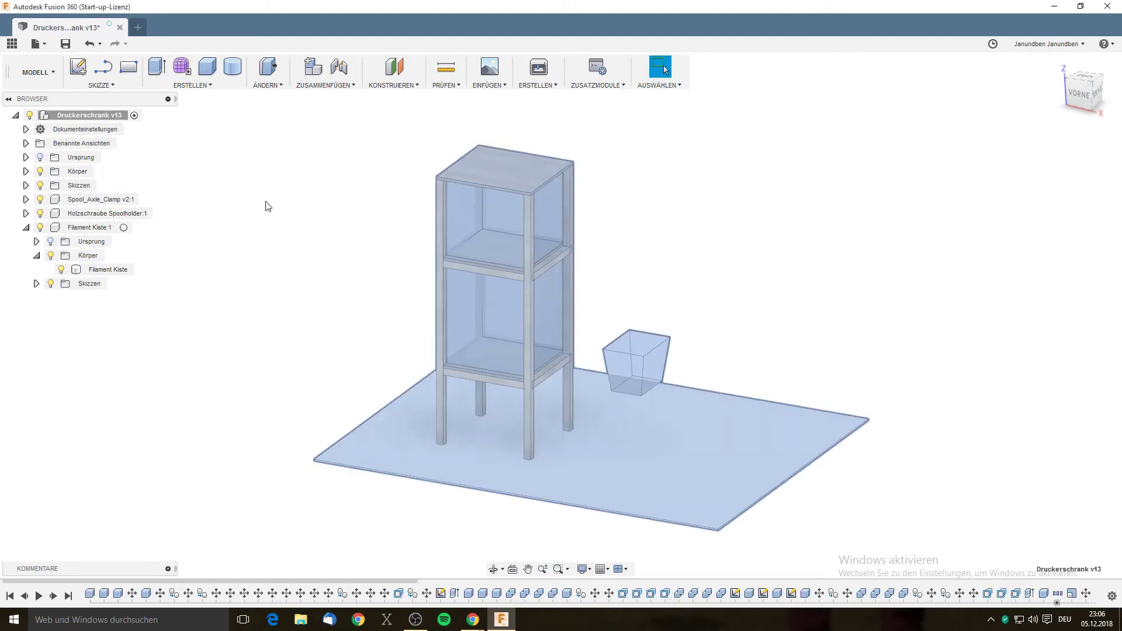
Orbit to view cabinet and box together, then select the Filament Kiste:1 component.
key(F4)
drag(333, 255, 350, 255)
key(Escape)
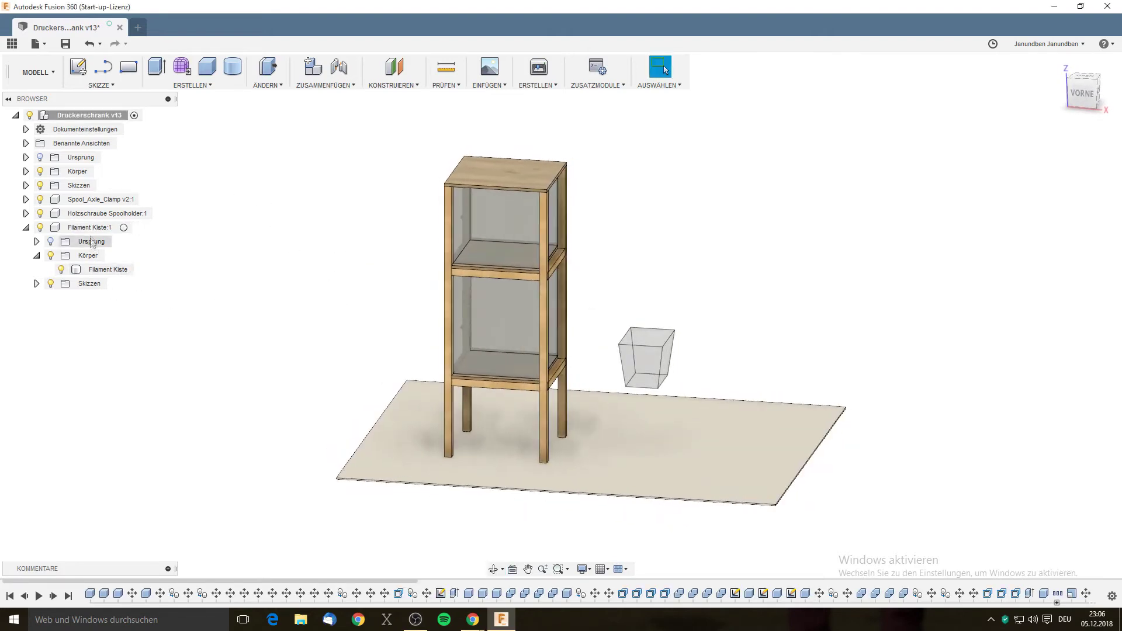
click(27, 227)
click(87, 228)
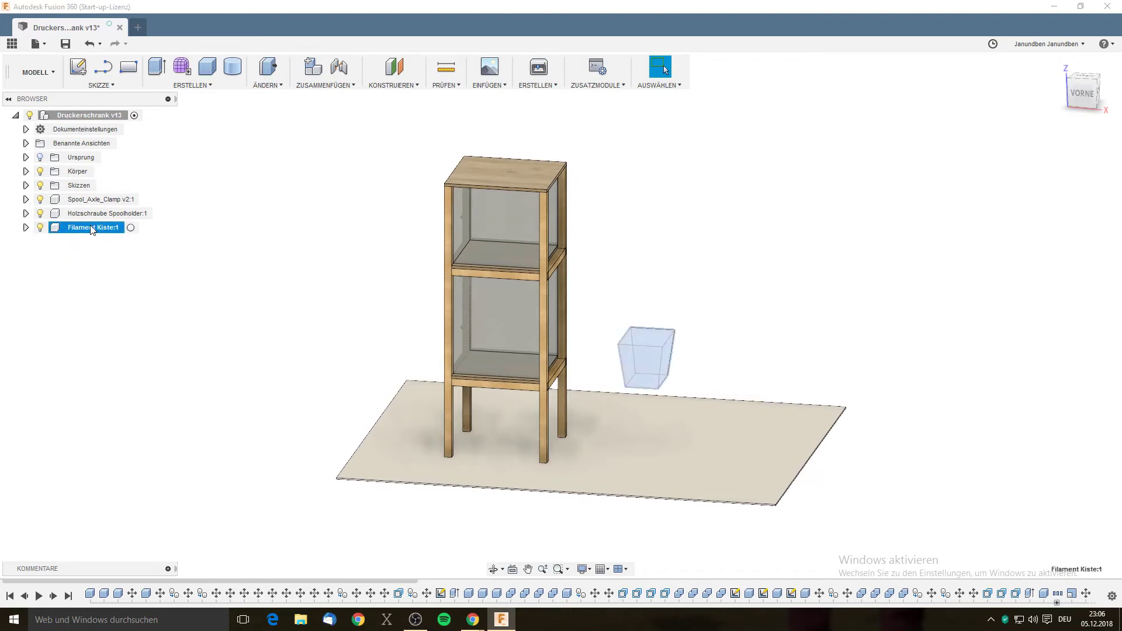
right_click(92, 228)
Move the Filament Kiste:1 component 50 cm down along Z onto the base plate.
click(118, 262)
mouse_move(701, 339)
shift+middle_down()
mouse_move(739, 238)
mouse_move(656, 245)
shift+middle_up()
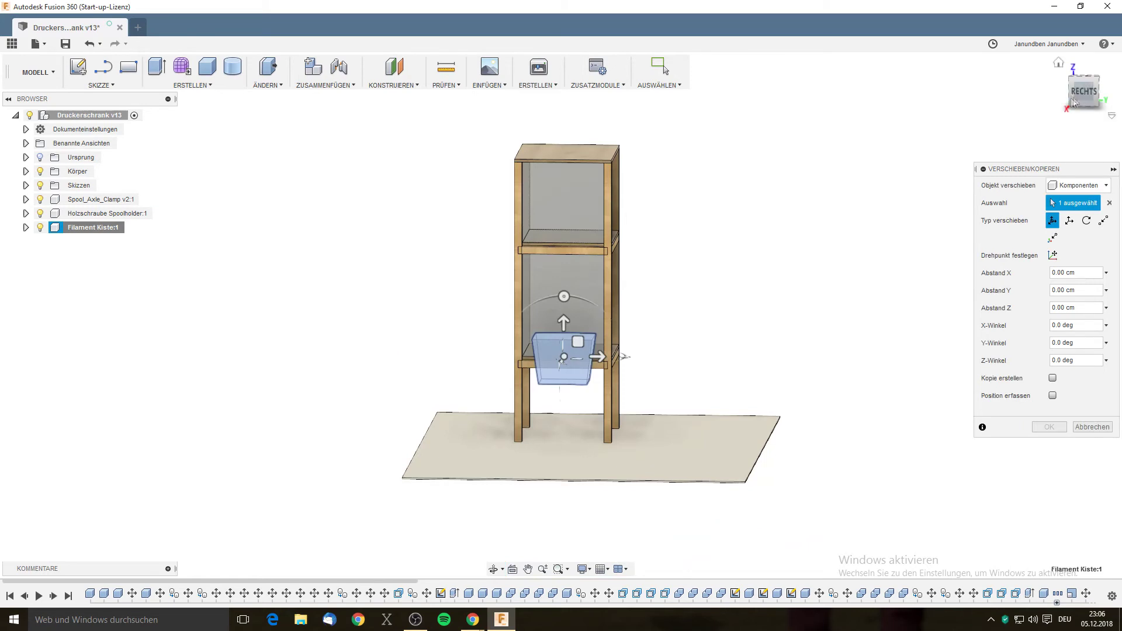
scroll(571, 397, up, 3)
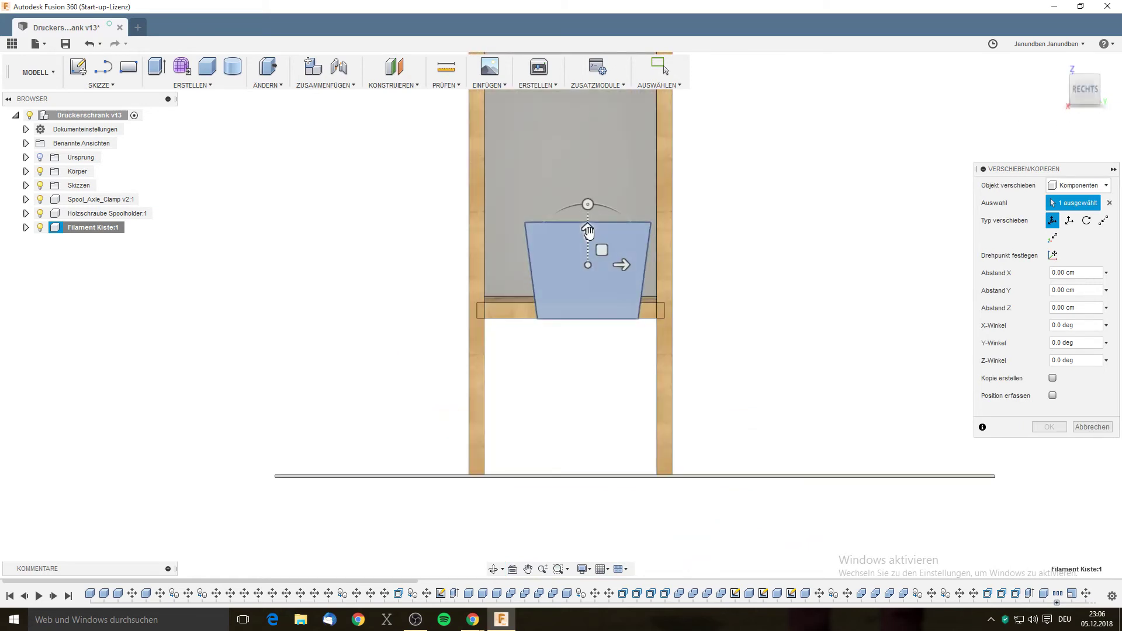
drag(589, 232, 598, 398)
scroll(611, 443, up, 3)
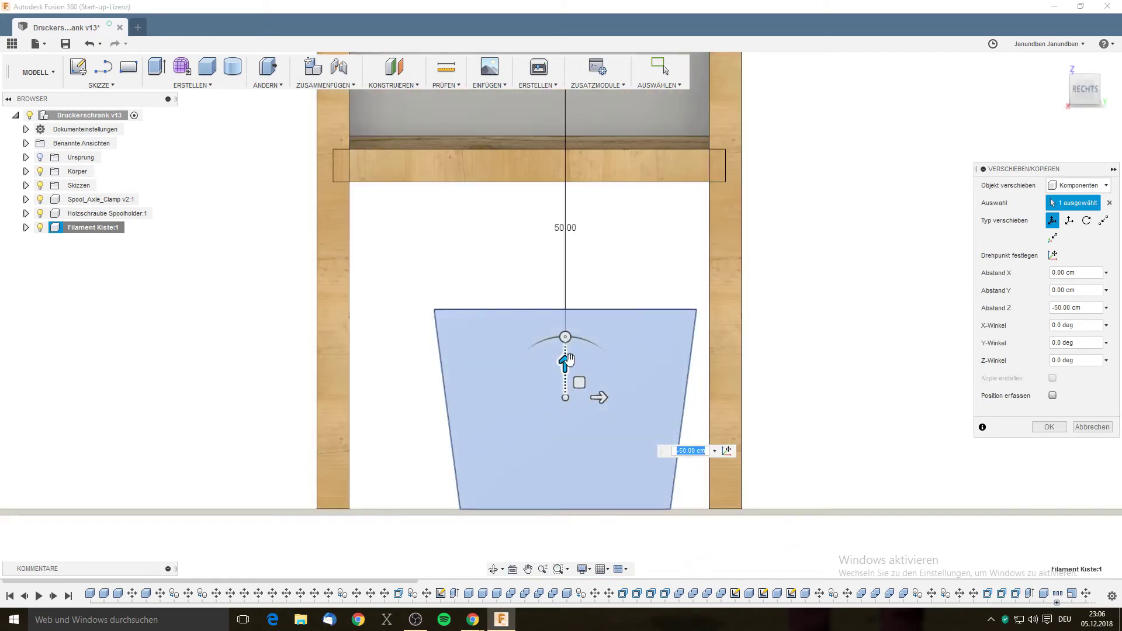
drag(564, 361, 566, 366)
scroll(584, 482, up, 3)
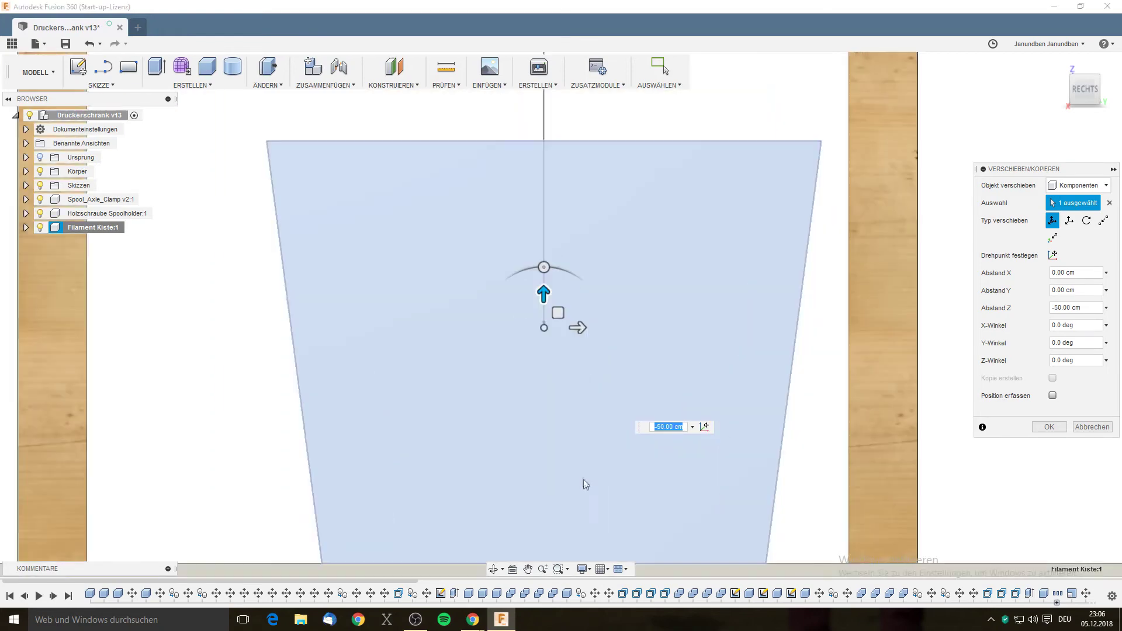
scroll(584, 362, down, 1)
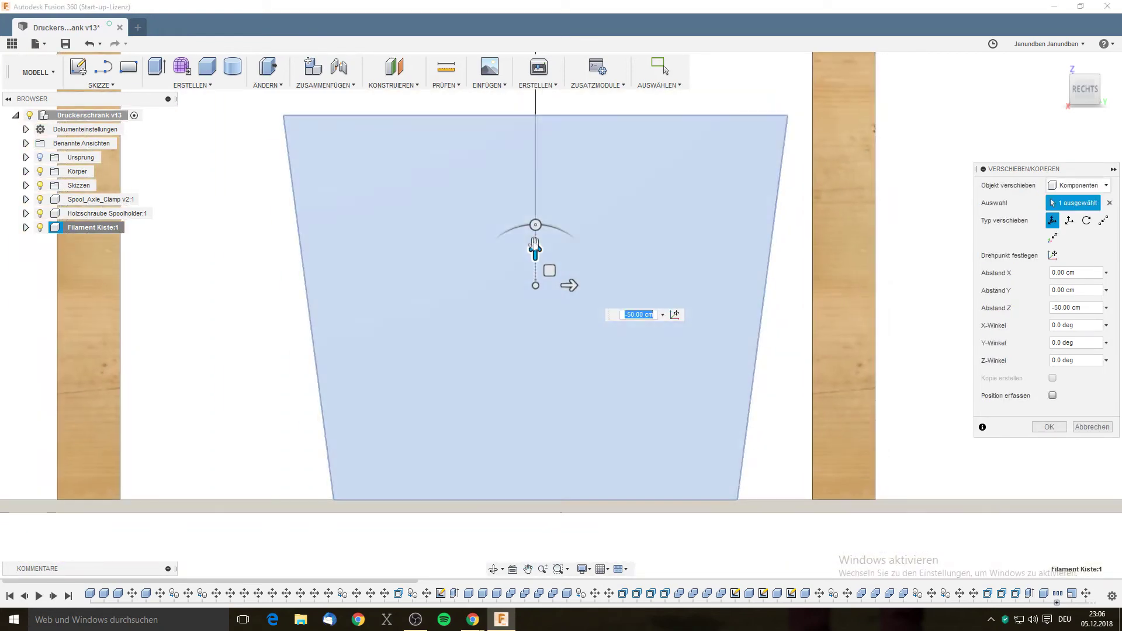
click(535, 250)
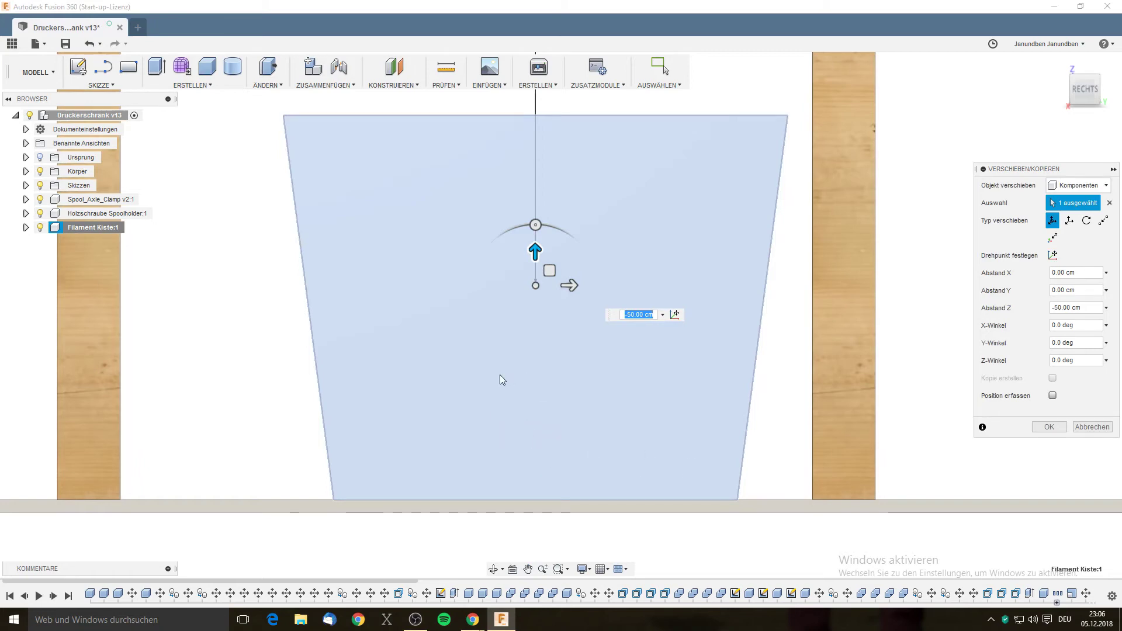
Slide the box -90 cm along X beneath the cabinet.
scroll(620, 377, down, 3)
shift+middle_drag(575, 388, 885, 180)
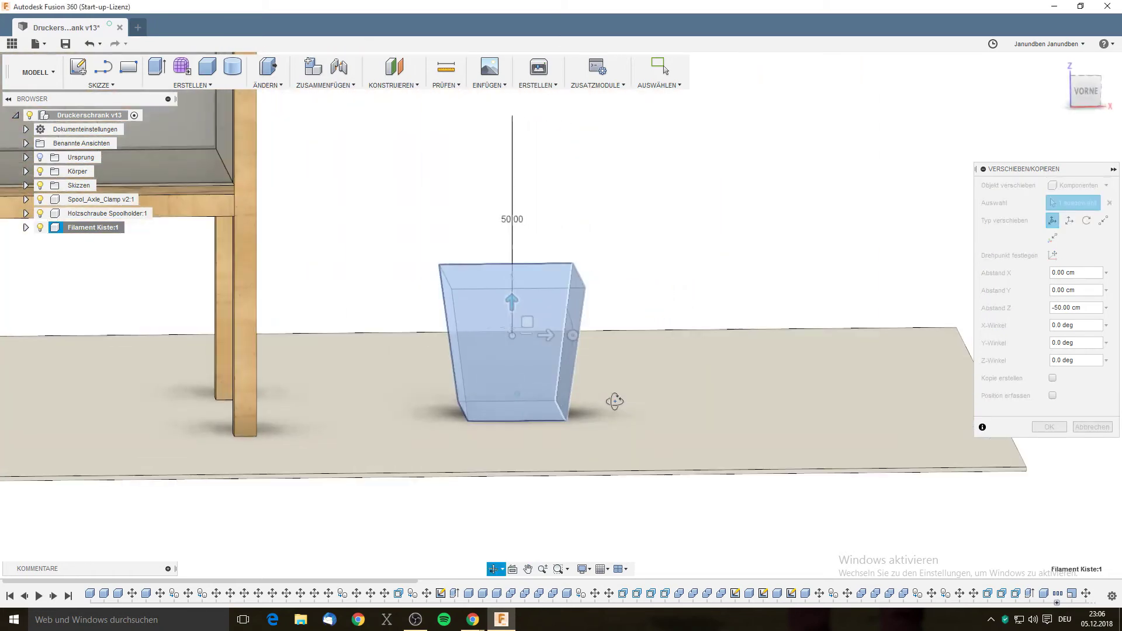
shift+middle_drag(884, 180, 408, 314)
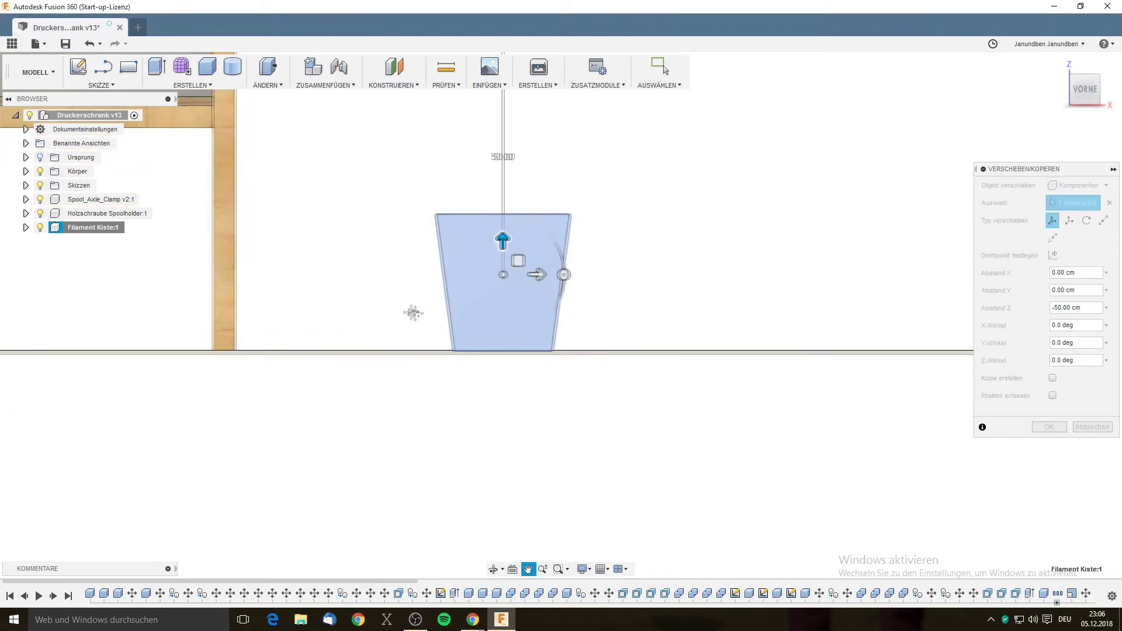
scroll(520, 358, down, 2)
drag(591, 328, 386, 327)
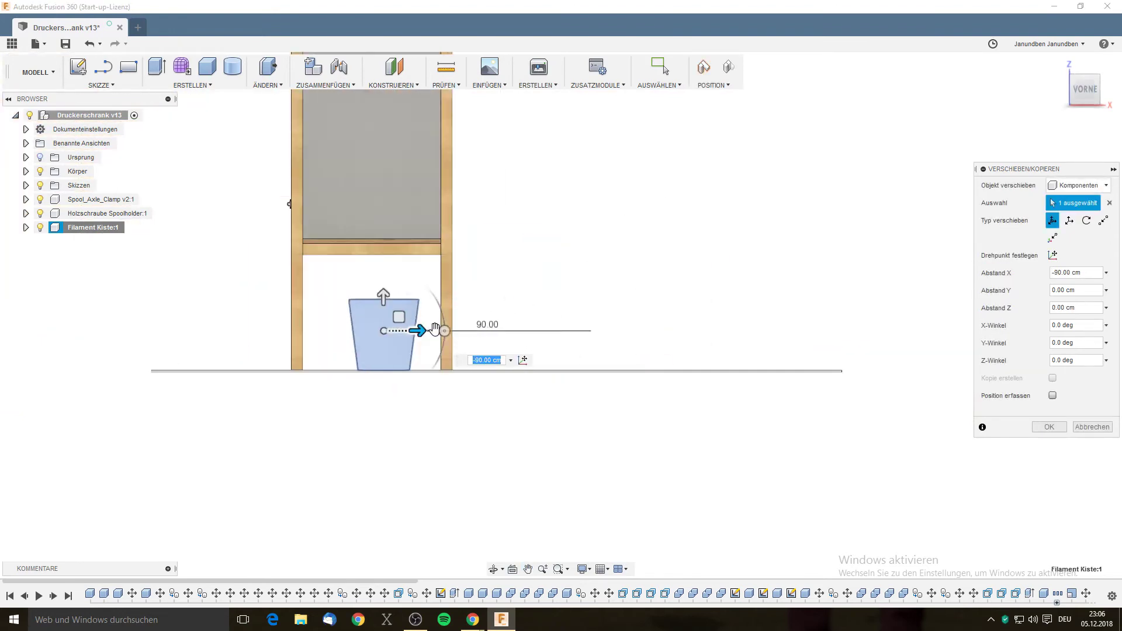
scroll(386, 328, up, 3)
scroll(381, 339, up, 2)
shift+middle_drag(539, 270, 558, 276)
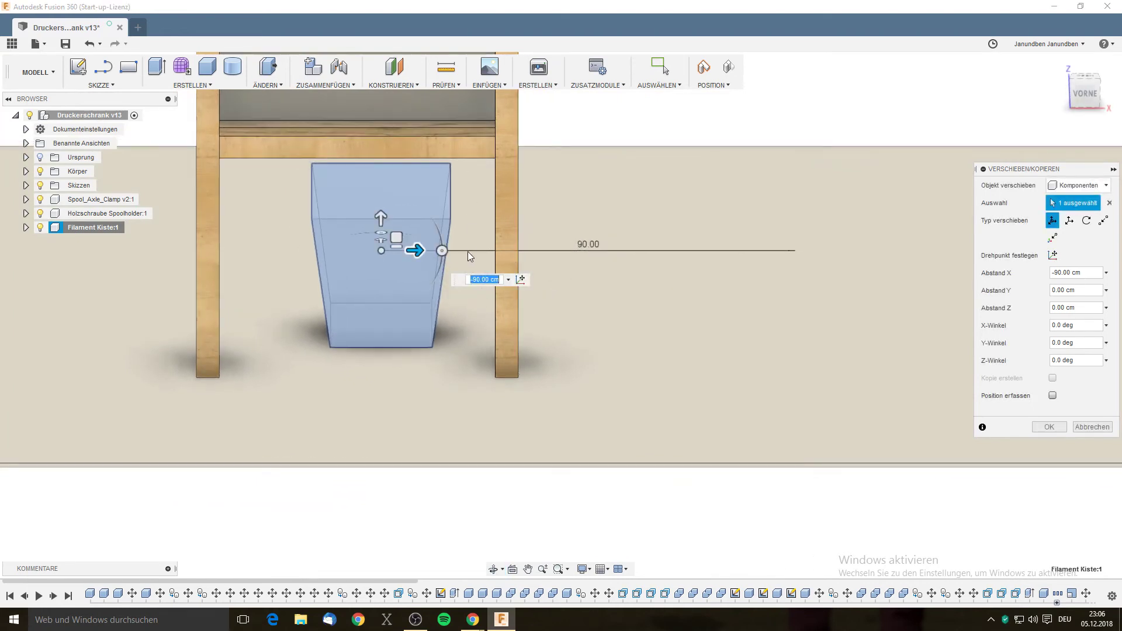
shift+middle_drag(595, 236, 634, 253)
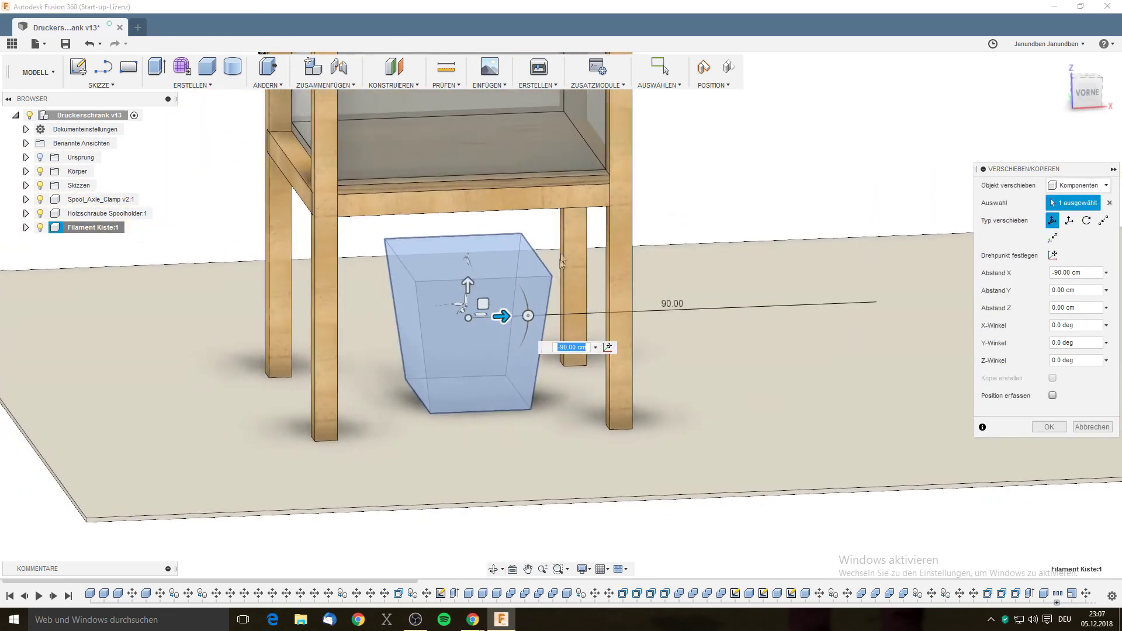
shift+middle_drag(597, 269, 503, 239)
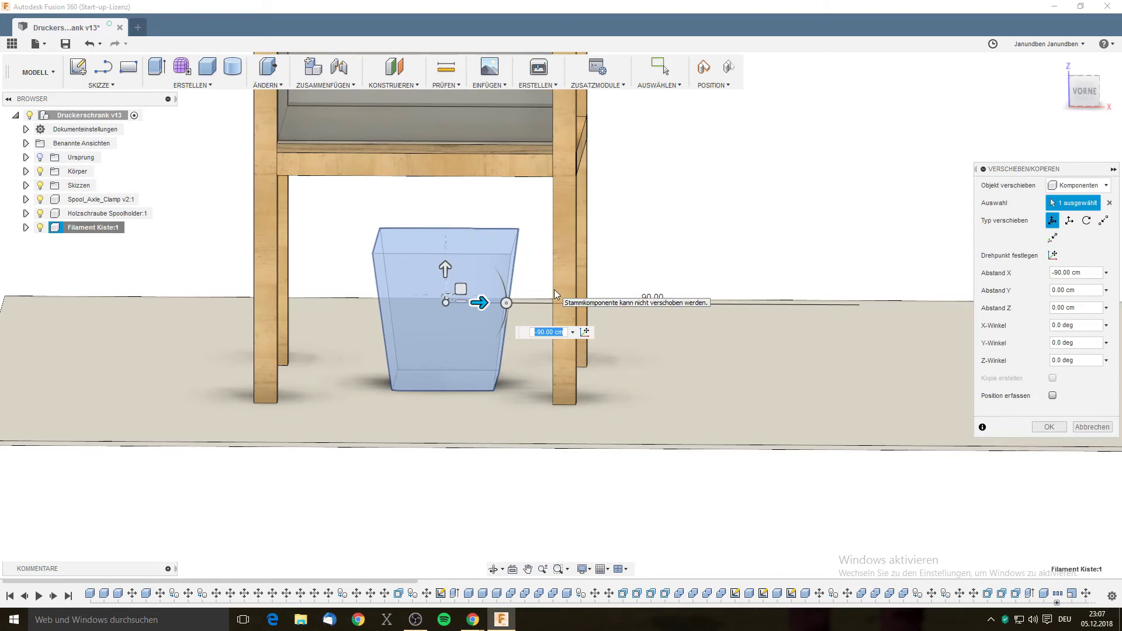
mouse_move(606, 260)
shift+middle_down()
mouse_move(608, 250)
mouse_move(522, 218)
shift+middle_up()
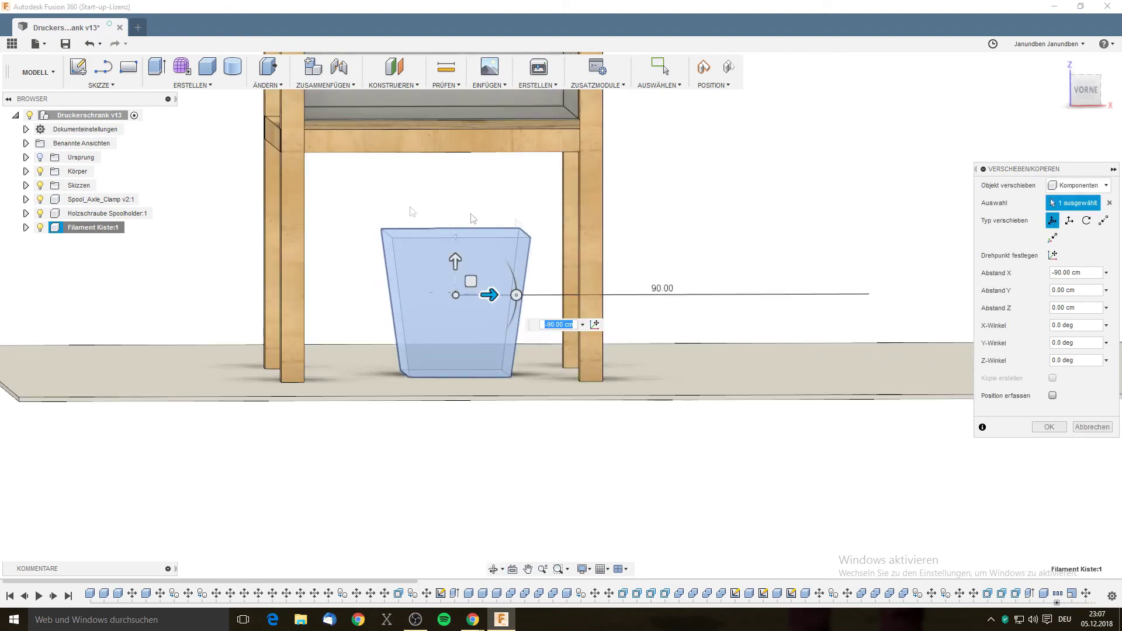
shift+middle_drag(610, 244, 703, 245)
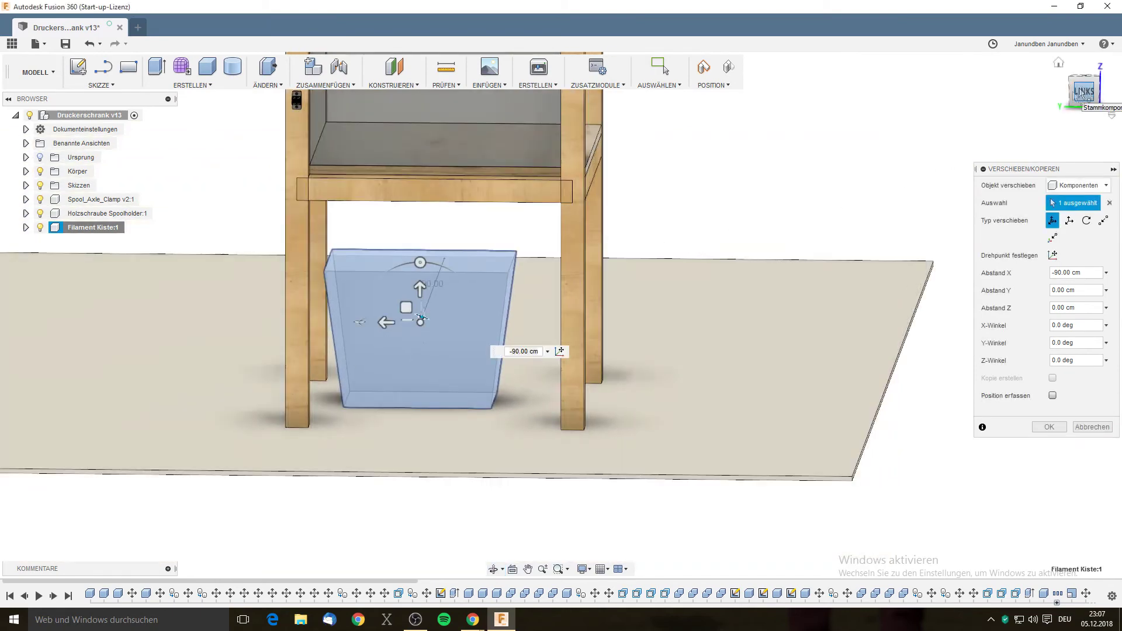
scroll(475, 297, down, 2)
Nudge the box 5 cm along Y and -19 cm along X, then commit the move.
drag(431, 200, 425, 205)
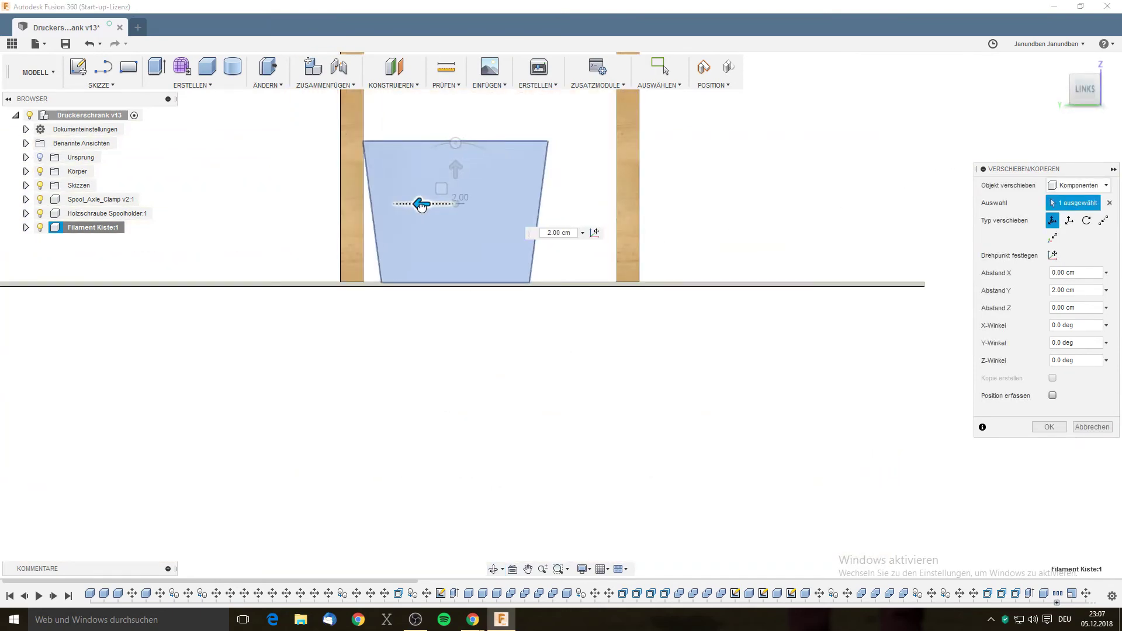
mouse_move(699, 210)
shift+middle_down()
mouse_move(711, 230)
mouse_move(704, 220)
shift+middle_up()
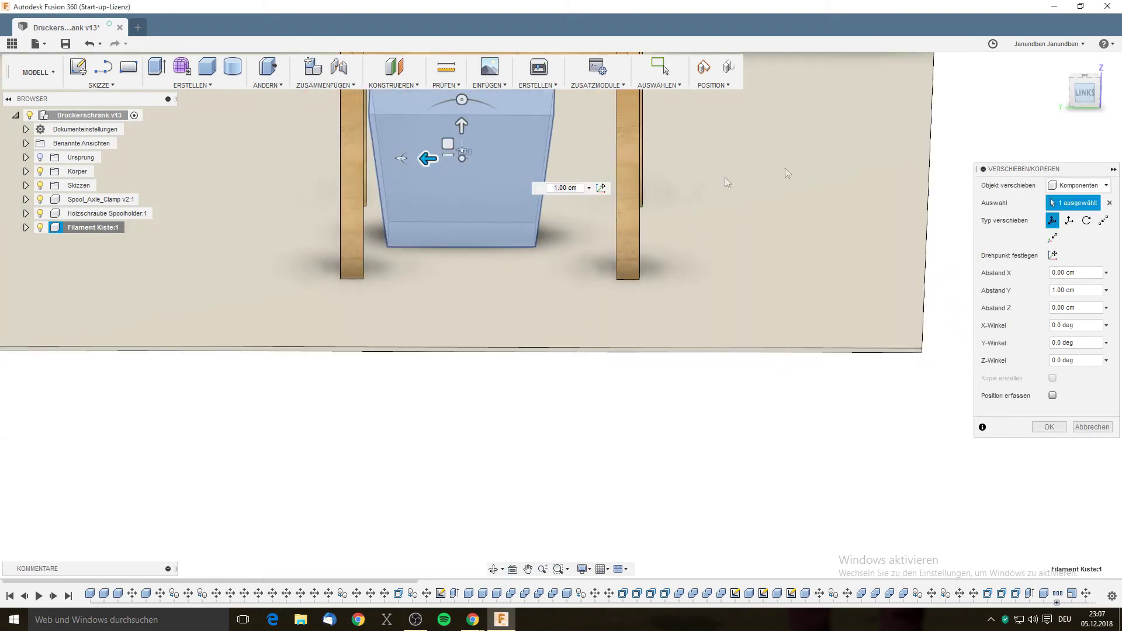
drag(457, 314, 438, 316)
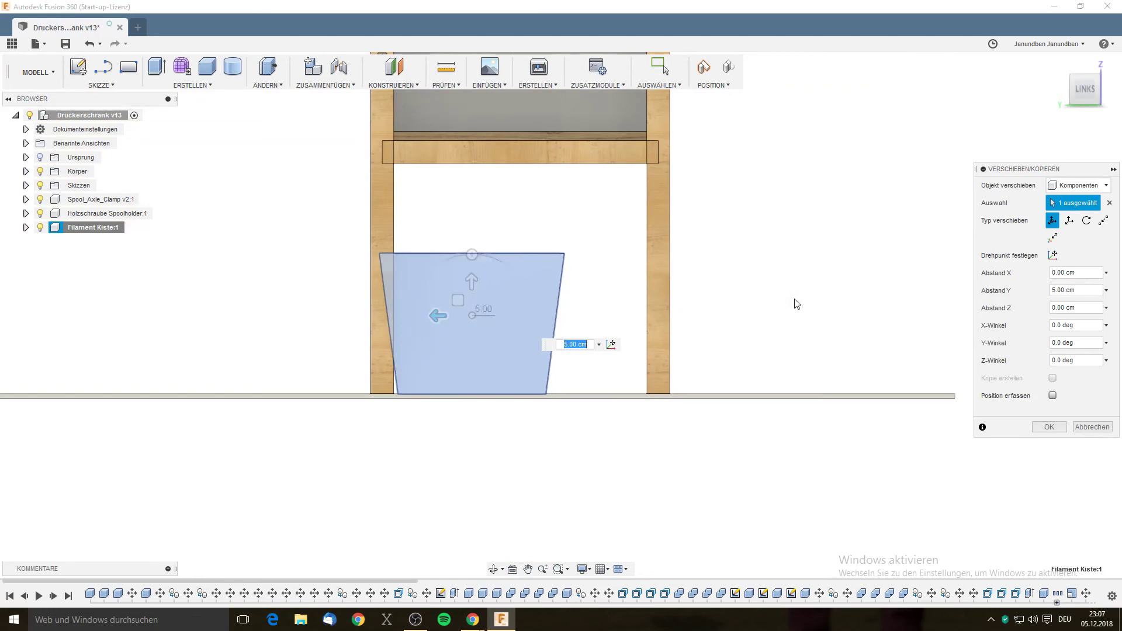
mouse_move(796, 303)
shift+middle_down()
mouse_move(780, 342)
mouse_move(804, 293)
mouse_move(683, 358)
mouse_move(542, 224)
shift+middle_up()
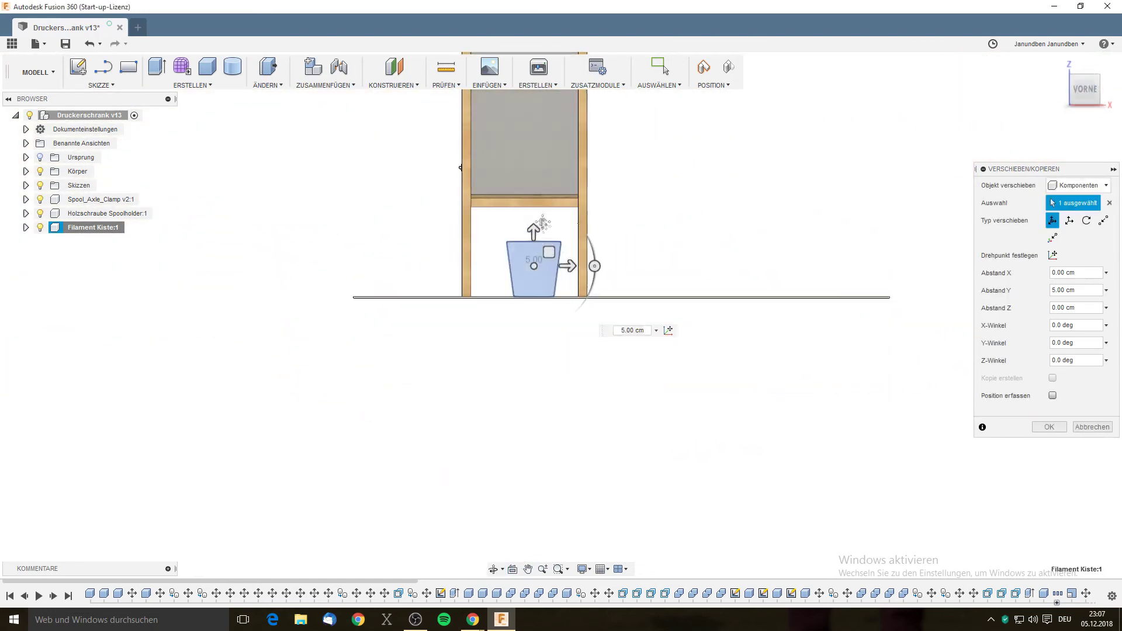
scroll(552, 354, up, 8)
mouse_move(577, 335)
mouse_down()
mouse_move(418, 335)
mouse_move(433, 334)
mouse_up()
mouse_move(542, 252)
shift+middle_down()
mouse_move(564, 270)
mouse_move(450, 304)
shift+middle_up()
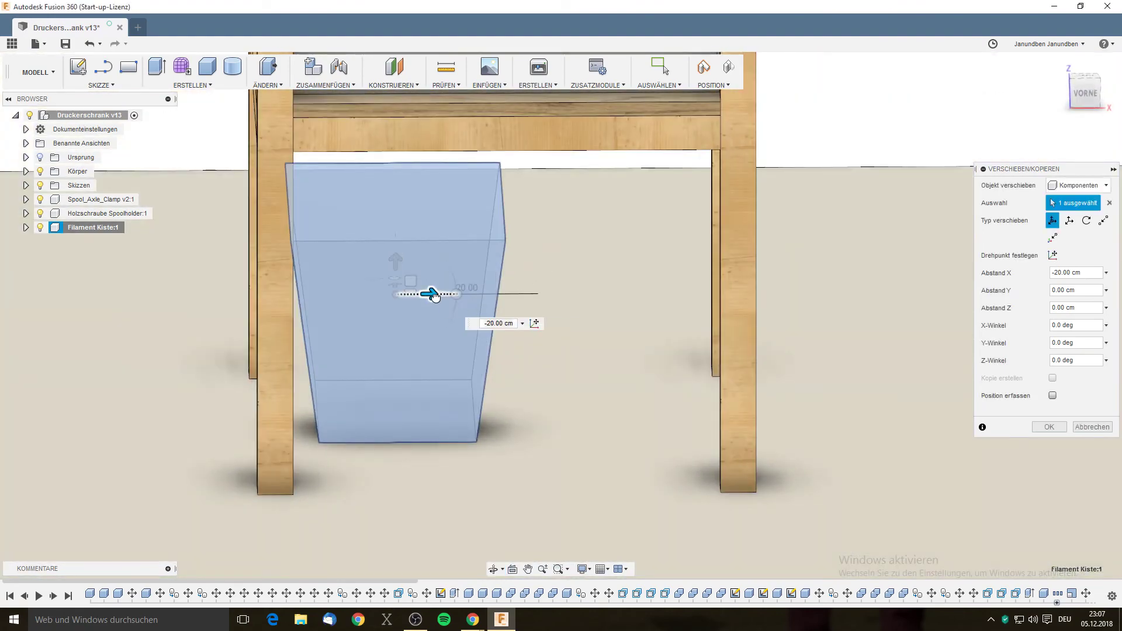
drag(433, 297, 440, 296)
mouse_move(634, 333)
shift+middle_down()
mouse_move(655, 328)
mouse_move(517, 315)
mouse_move(616, 296)
mouse_move(613, 313)
shift+middle_up()
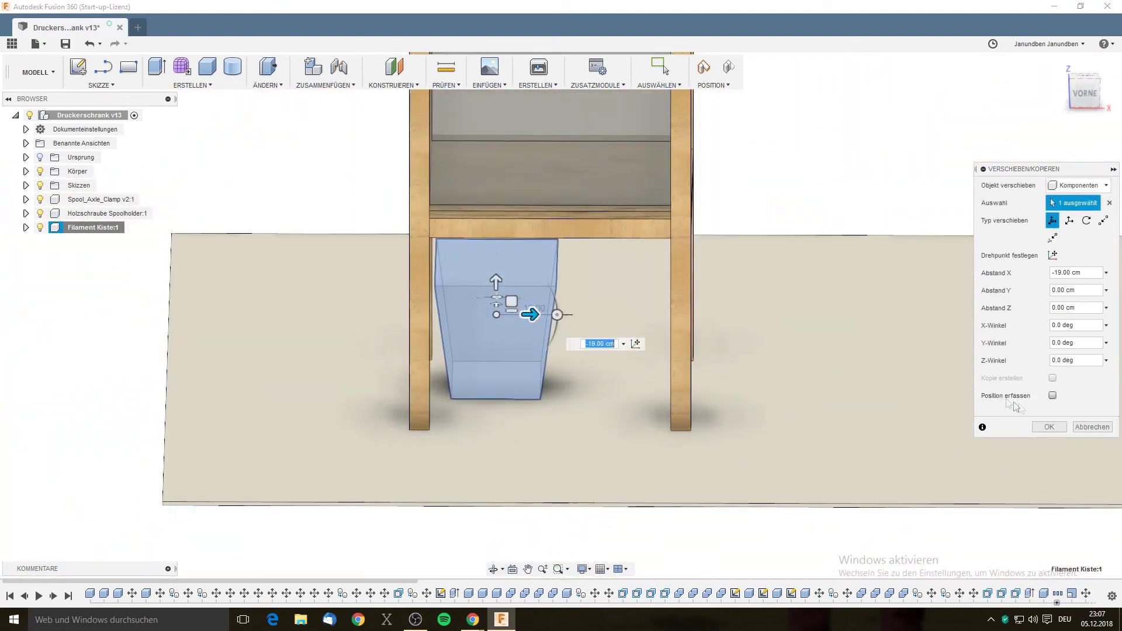
click(1049, 426)
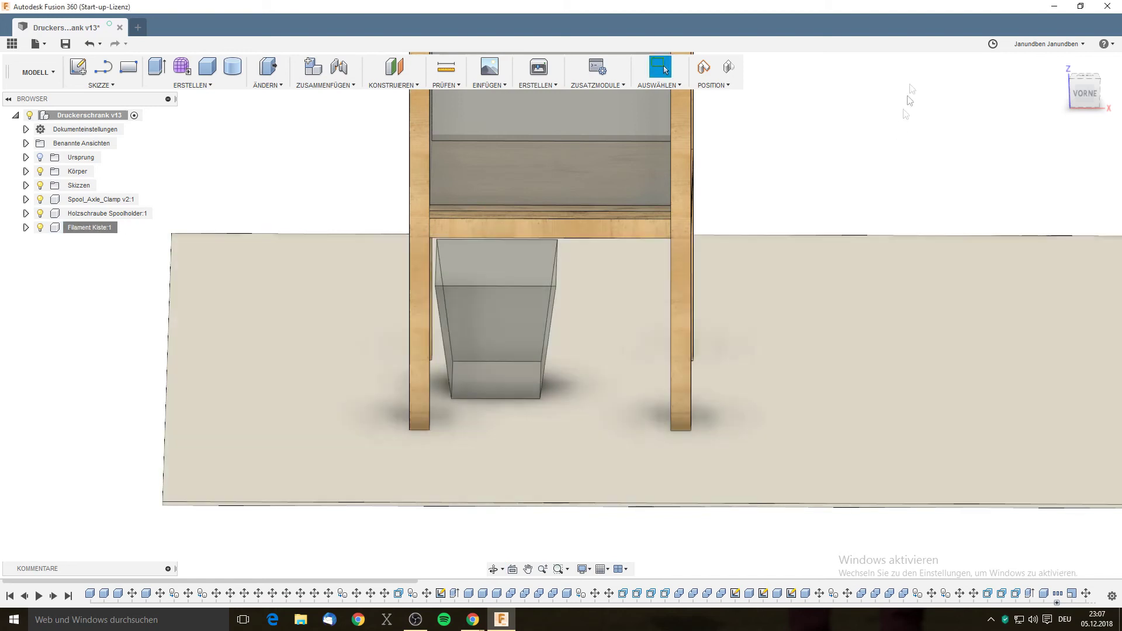
Frame the whole cabinet and save a new version described 'Benutzer gespeichert'.
scroll(859, 192, down, 3)
scroll(861, 228, down, 5)
mouse_move(581, 353)
shift+middle_down()
mouse_move(615, 353)
mouse_move(586, 345)
mouse_move(578, 374)
shift+middle_up()
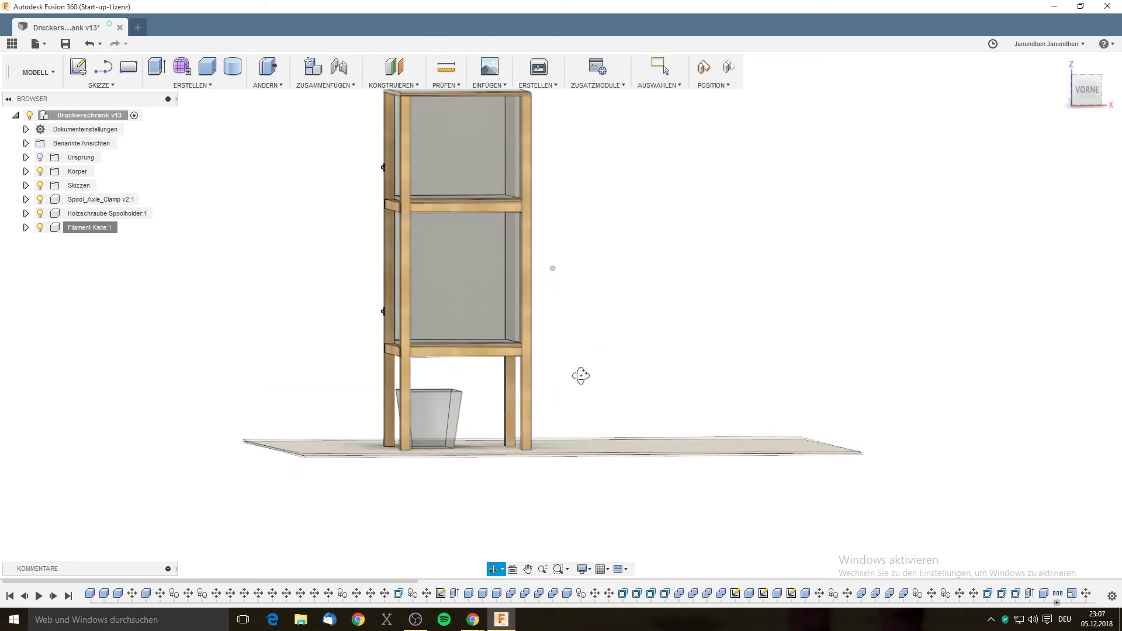
mouse_move(476, 430)
shift+middle_down()
mouse_move(468, 424)
mouse_move(501, 412)
shift+middle_up()
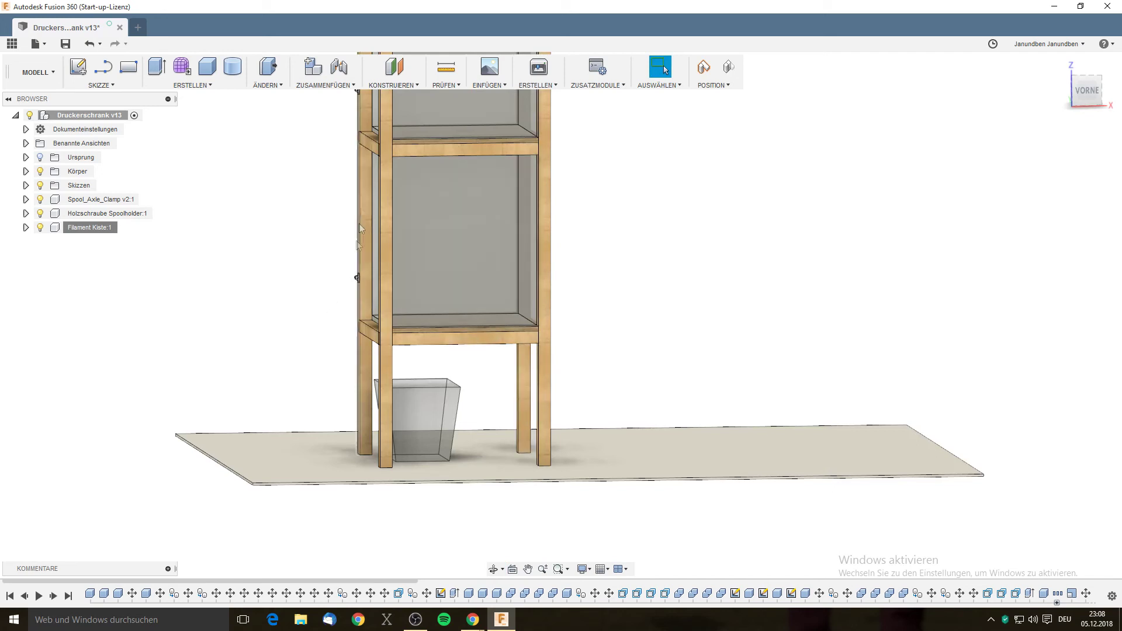
middle_drag(312, 235, 295, 374)
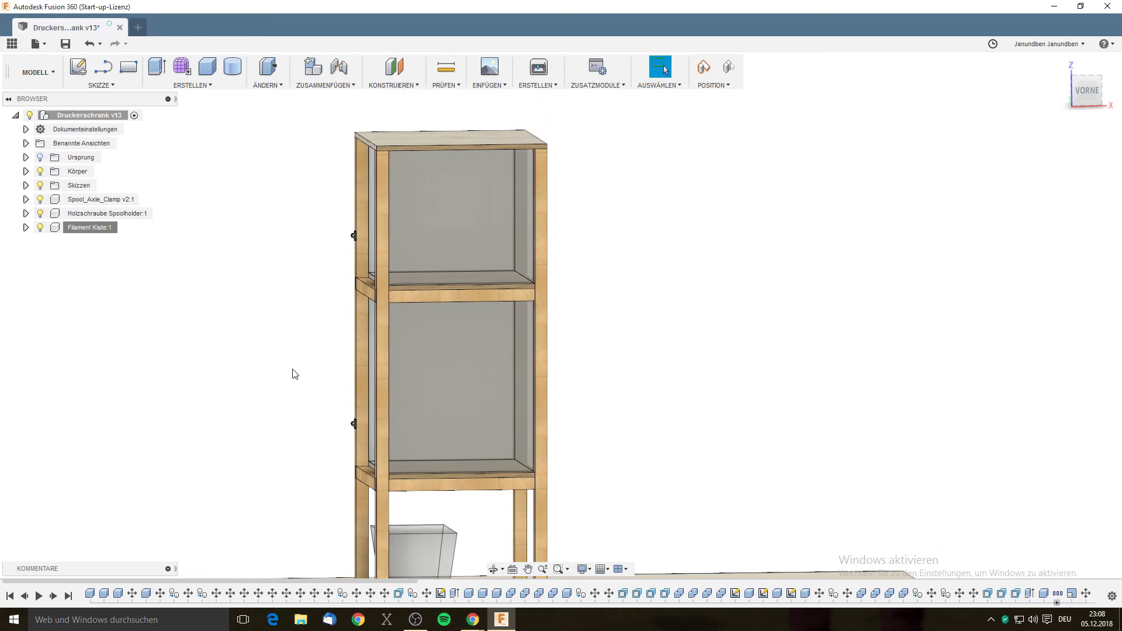
scroll(295, 375, down, 5)
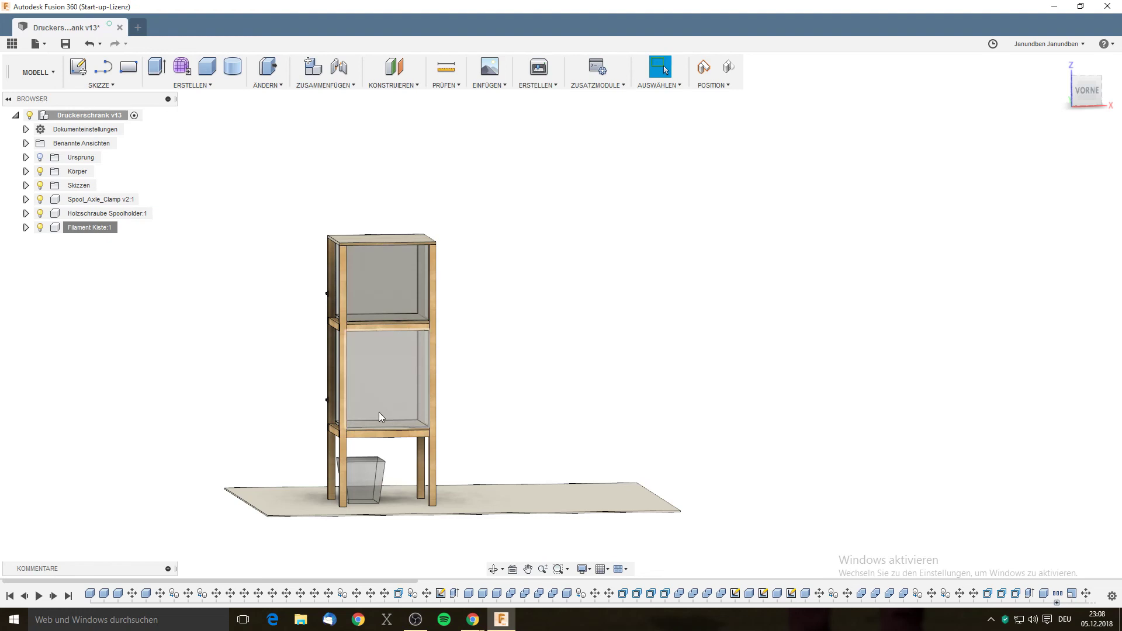
key(ctrl+s)
click(564, 320)
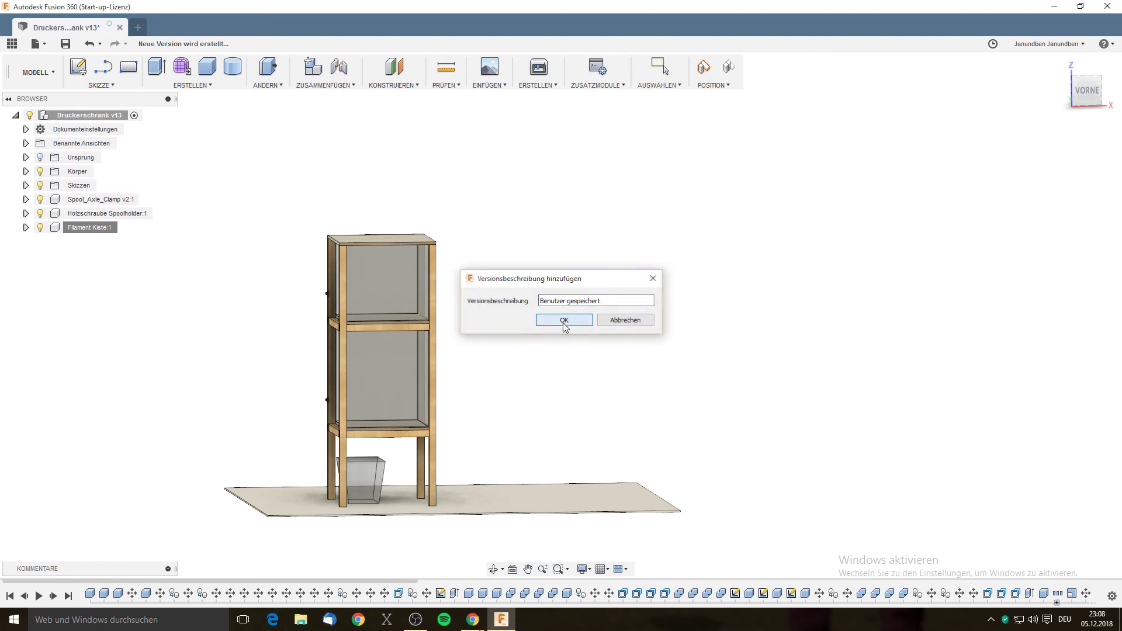